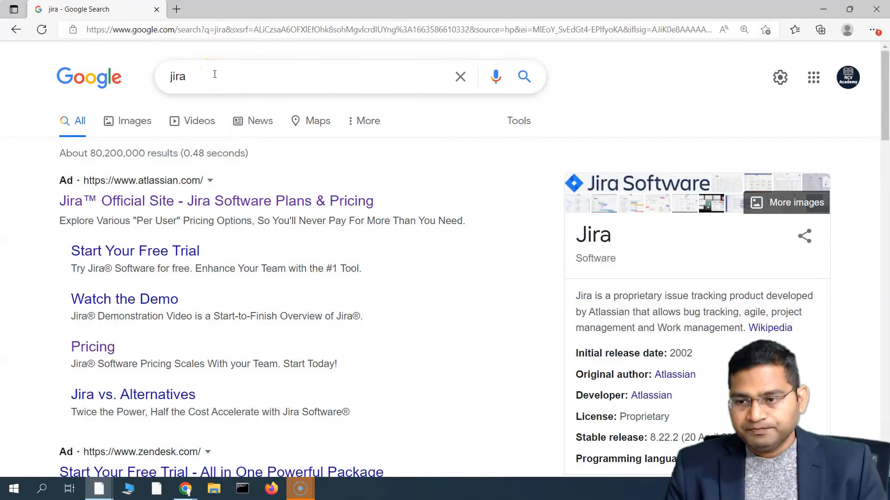
- Open the official Jira Software site from the Google results for jira
scroll(404, 317, "up", 2)
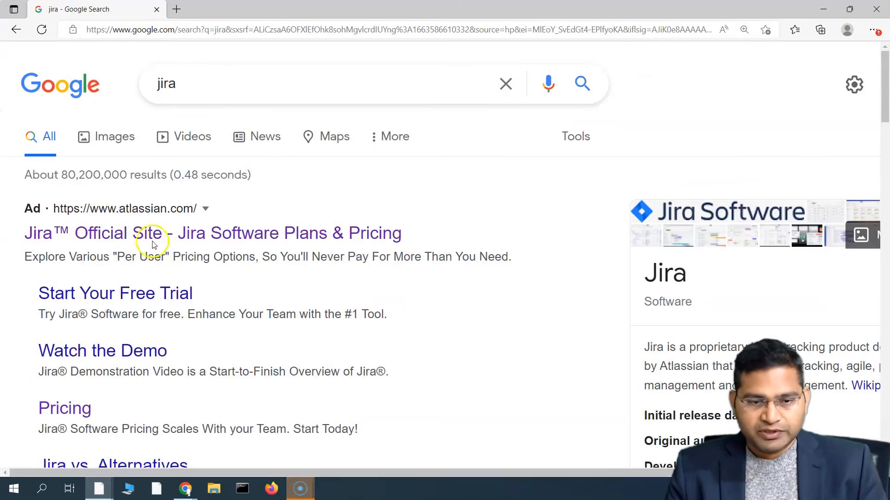
left_click(197, 245)
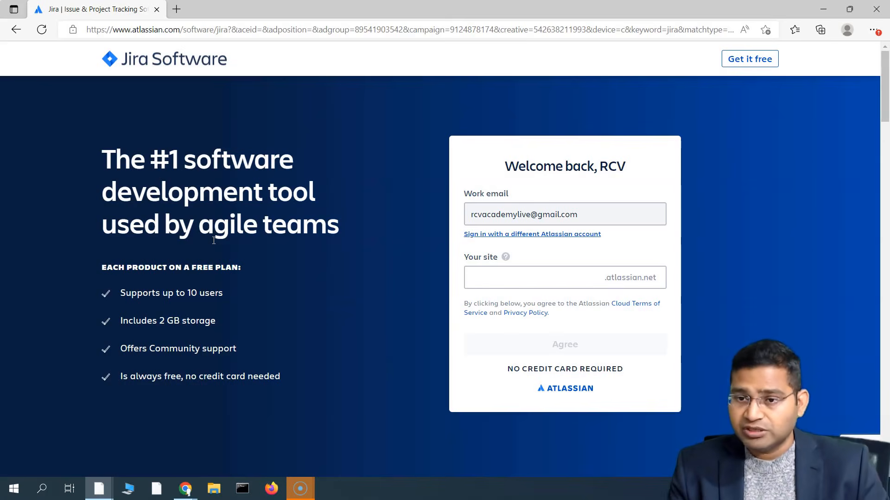
- Review the free plan's features on the Jira Software page: user limit, storage, support and credit card requirement
scroll(133, 276, "down", 1)
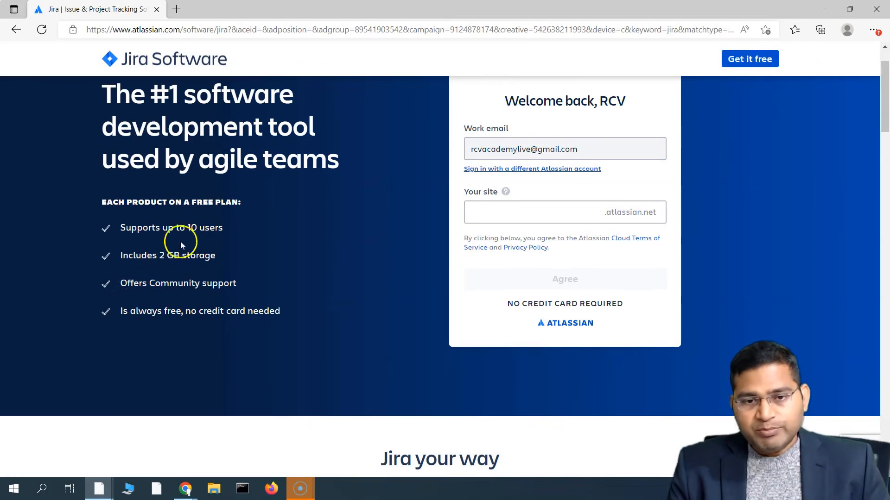
left_click_drag(125, 227, 219, 227)
left_click(271, 288)
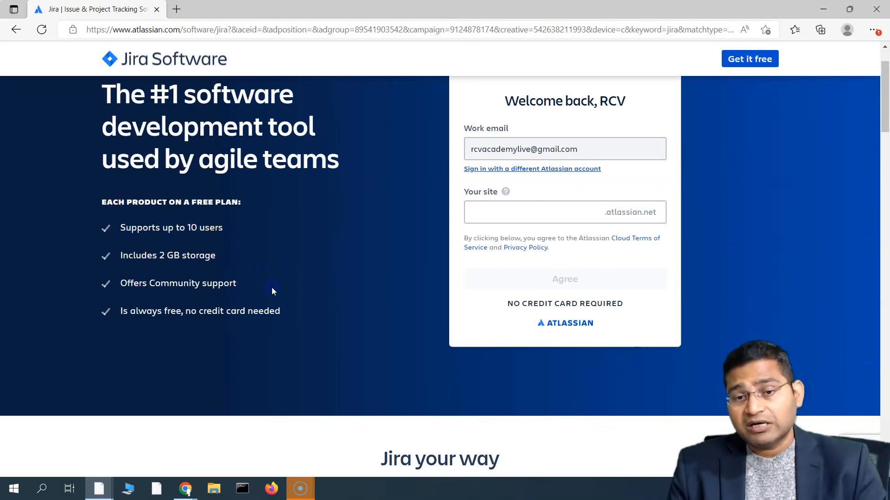
left_click(197, 286)
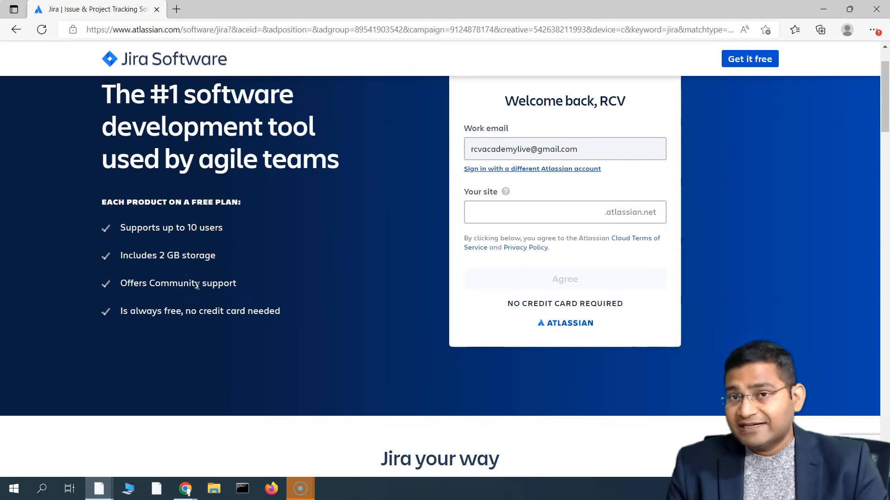
left_click_drag(148, 257, 224, 262)
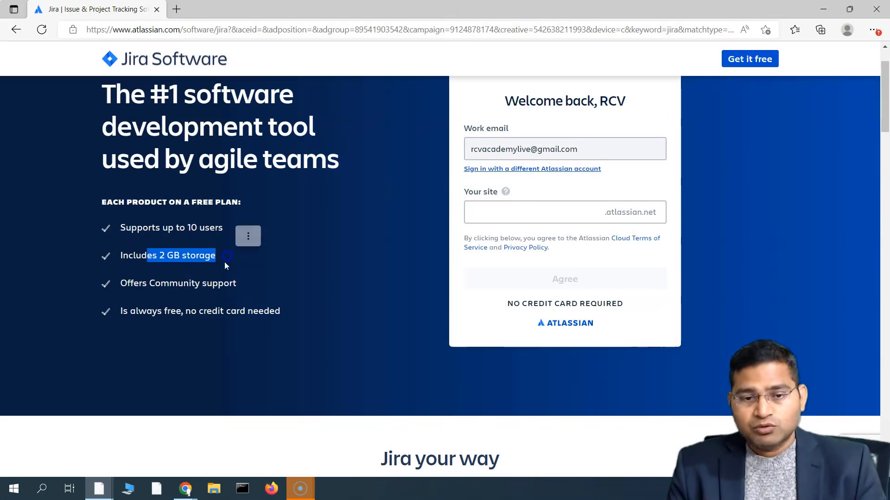
left_click(156, 312)
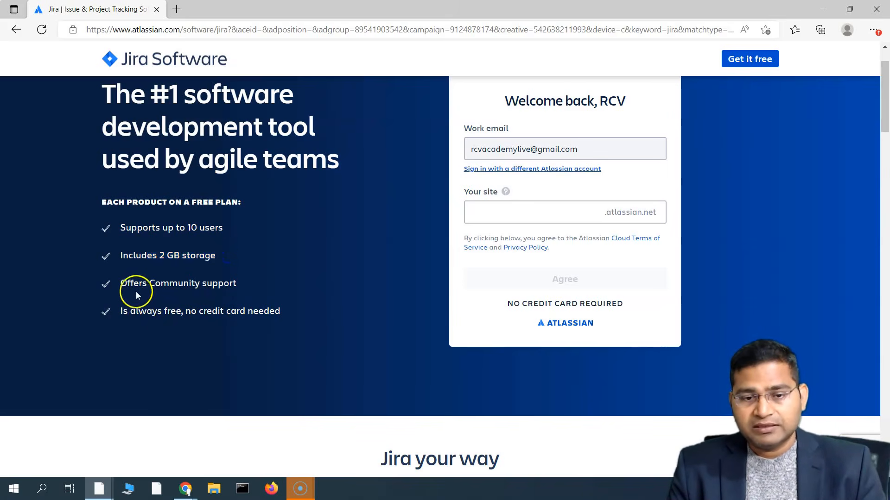
scroll(221, 374, "up", 1)
left_click_drag(157, 393, 307, 376)
left_click(203, 392)
left_click(227, 393)
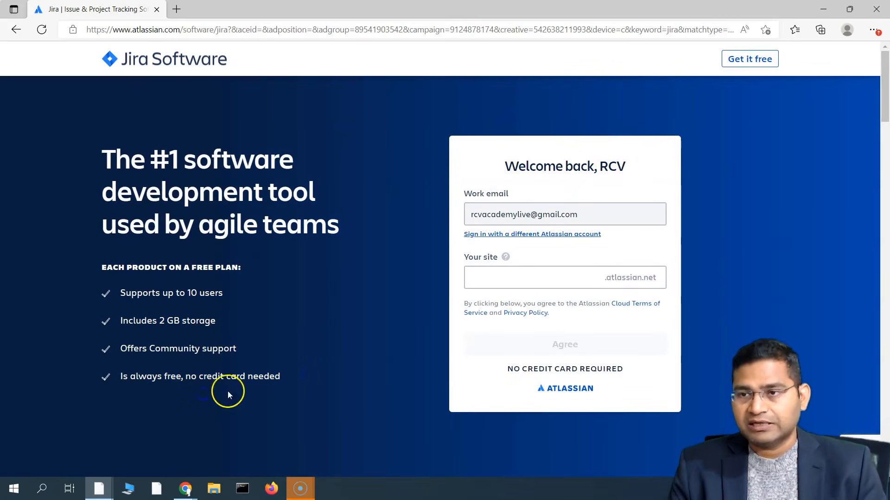
- Choose to sign in with a different Atlassian account and remove the saved accounts from this browser
key("ctrl+plus")
key("ctrl+plus")
key("ctrl+plus")
key("ctrl+plus")
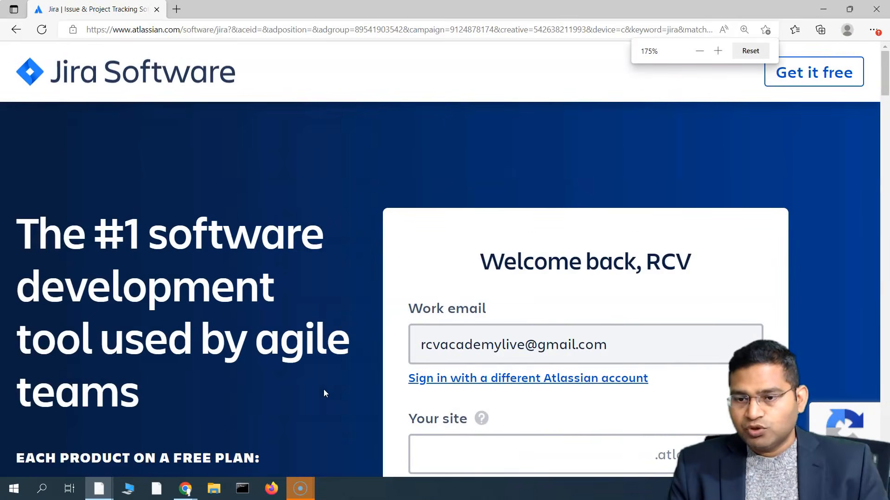
key("ctrl+minus")
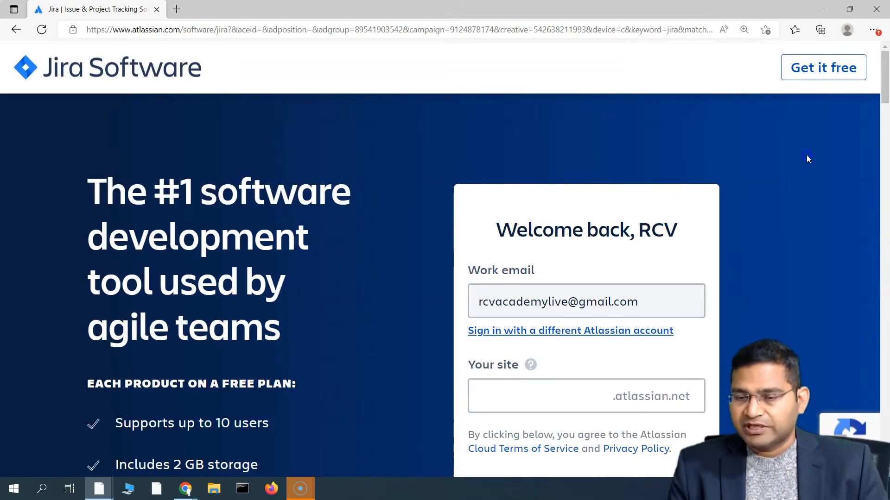
scroll(774, 249, "down", 2)
scroll(340, 273, "up", 1)
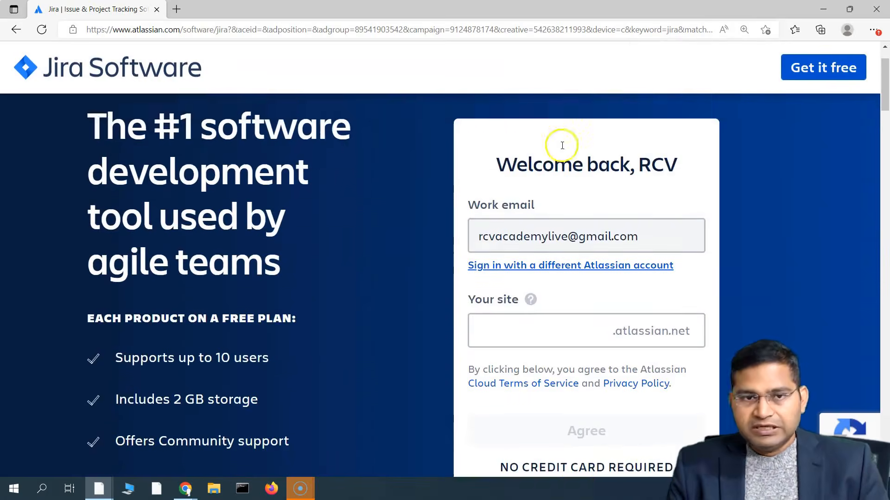
left_click(842, 67)
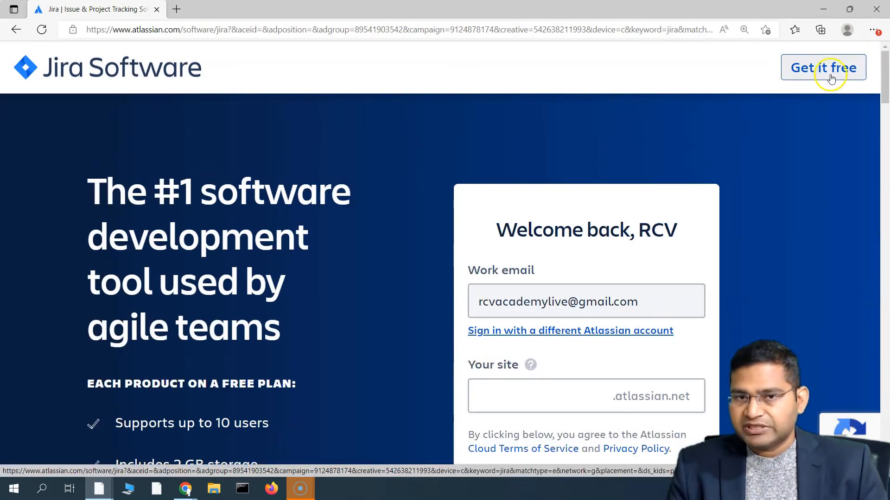
scroll(586, 231, "down", 1)
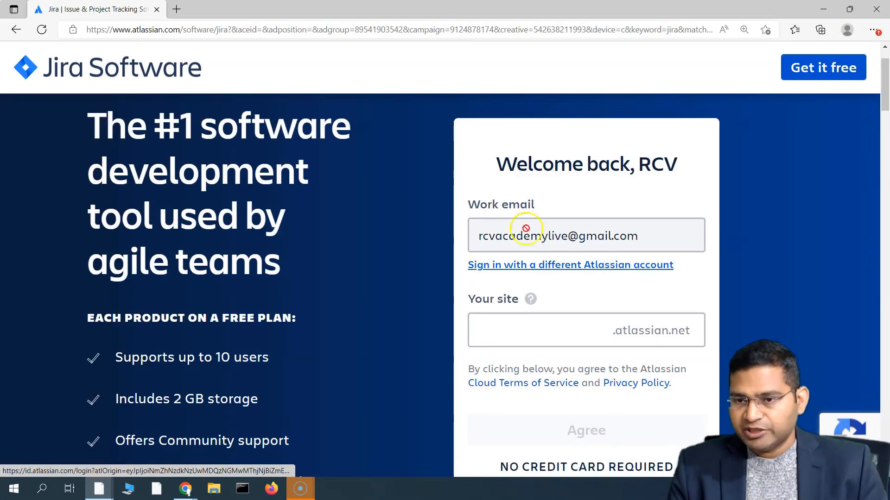
left_click(577, 268)
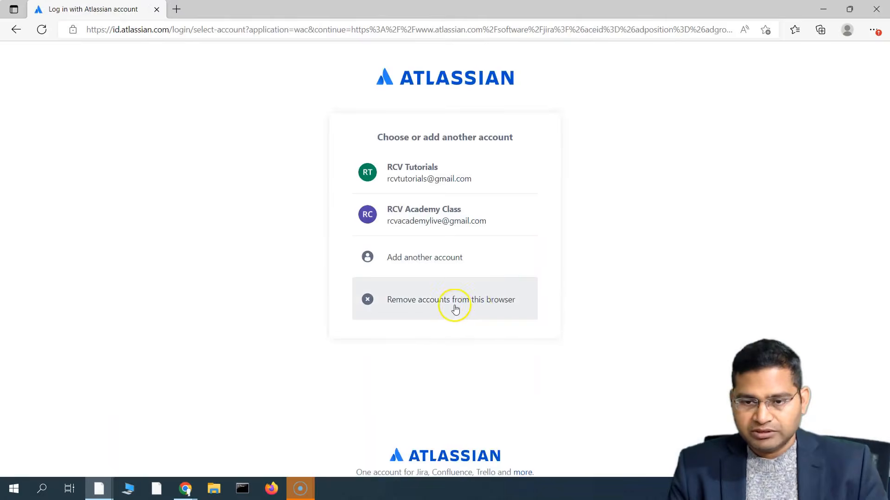
left_click(455, 309)
left_click(441, 266)
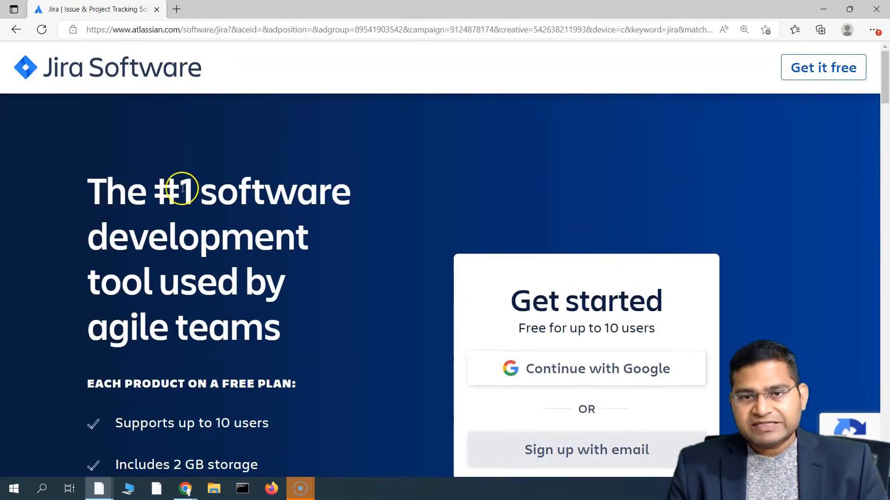
- Choose to sign up with email and enter the work email address with a +1 alias
scroll(231, 195, "down", 3)
scroll(268, 232, "up", 3)
scroll(264, 245, "down", 3)
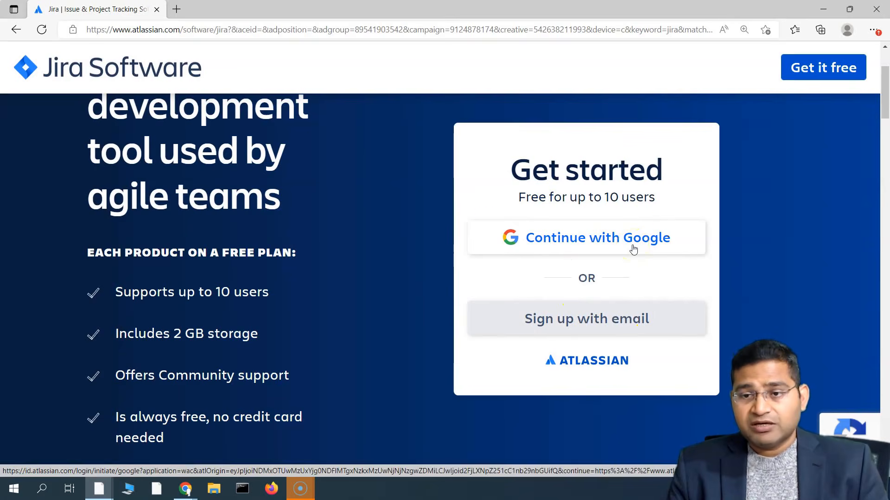
left_click(605, 323)
left_click(530, 194)
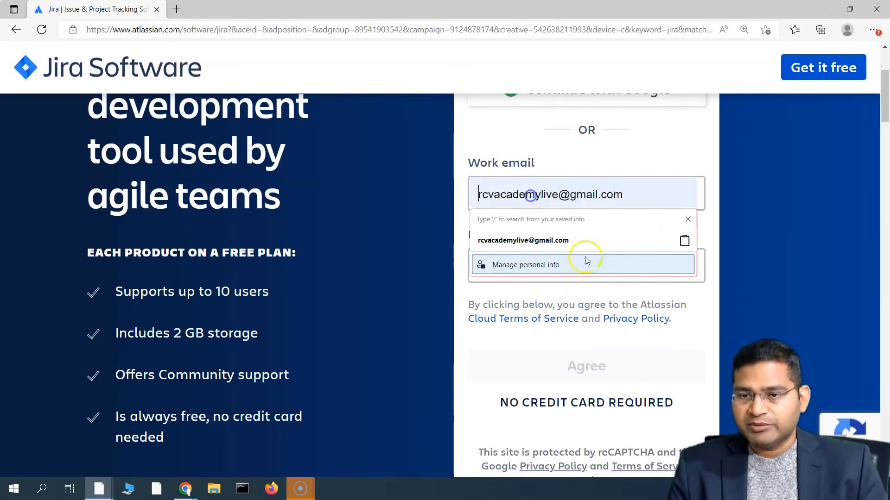
scroll(417, 254, "up", 1)
left_click(532, 245)
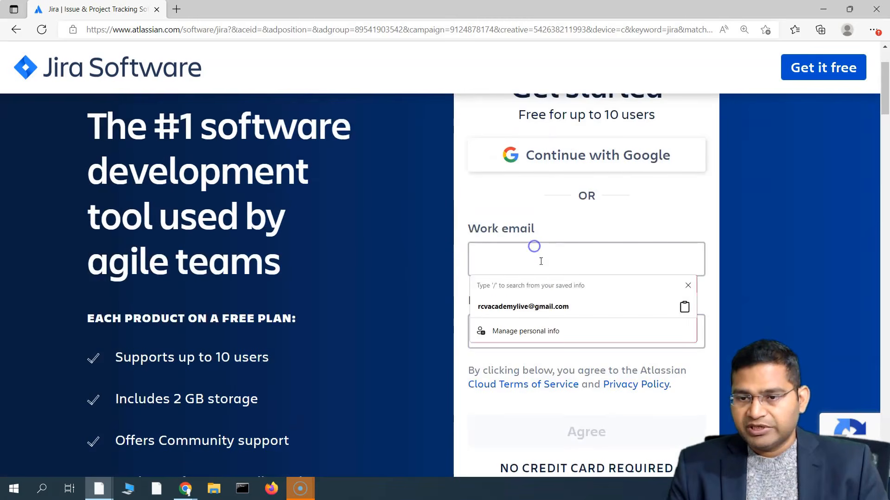
left_click(546, 307)
left_click(565, 260)
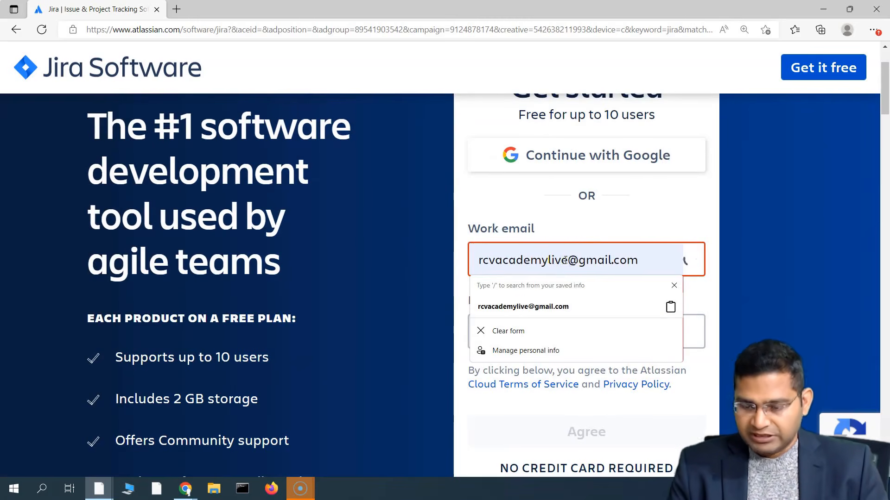
type("+1")
- Enter the full name and agree to the terms to submit the Jira sign-up form
left_click(492, 336)
type("RCV Jira")
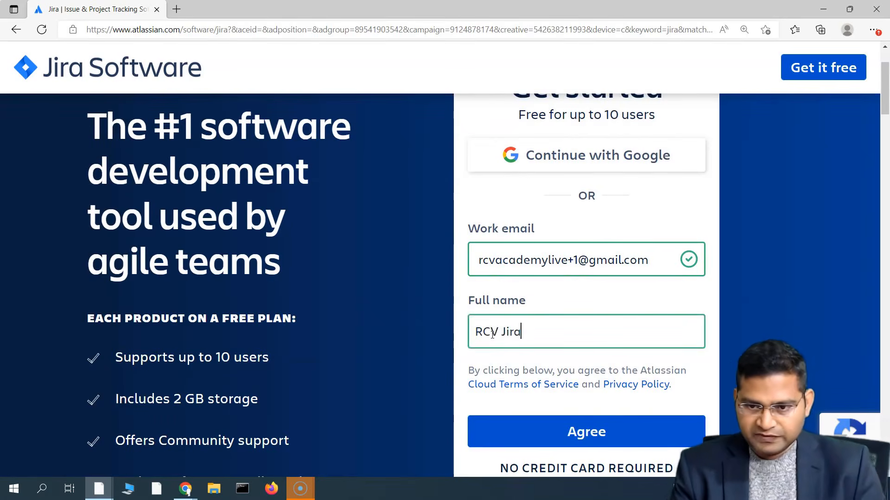
left_click(288, 316)
scroll(512, 340, "down", 3)
scroll(627, 345, "up", 1)
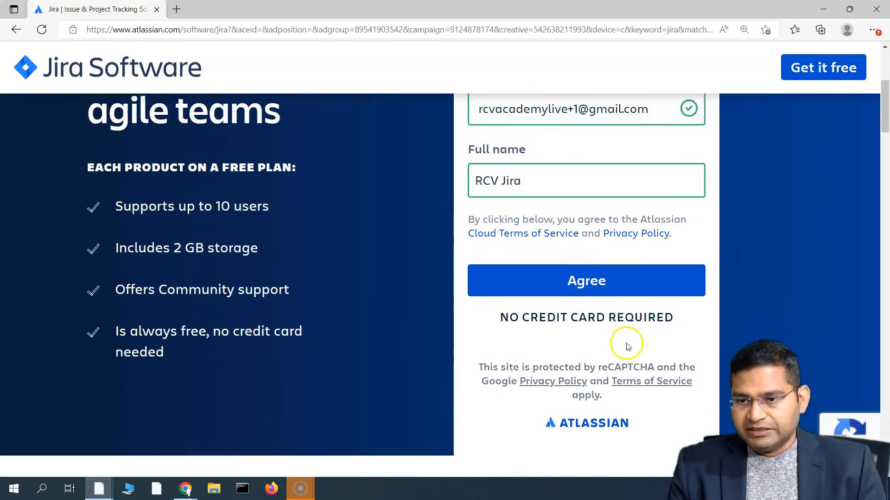
left_click(648, 301)
- Read the inbox instructions about the emailed verification link
scroll(460, 294, "up", 4)
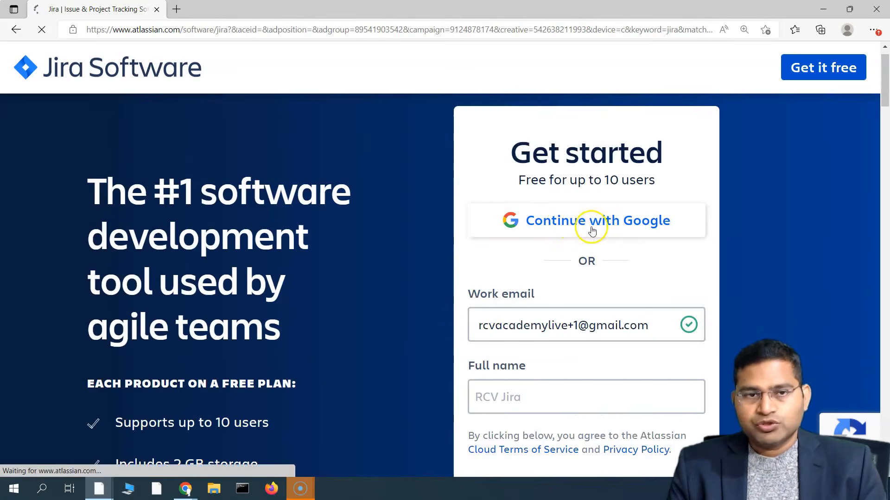
scroll(436, 280, "down", 2)
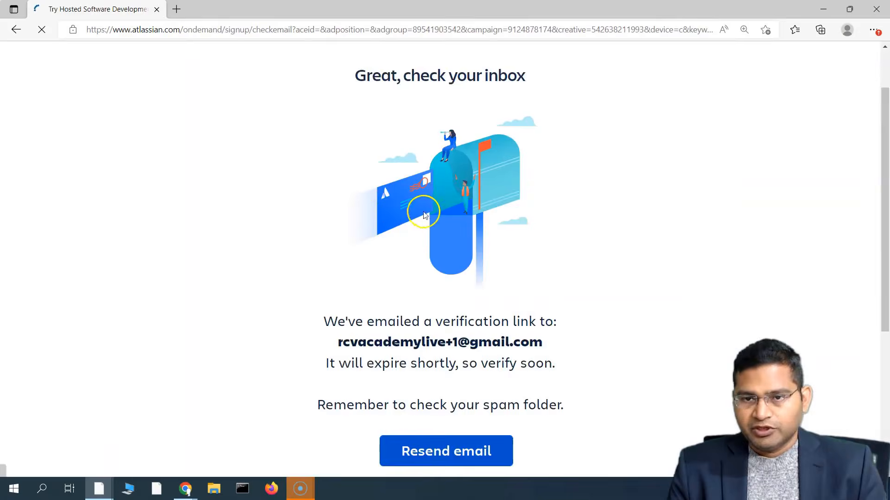
triple_click(359, 142)
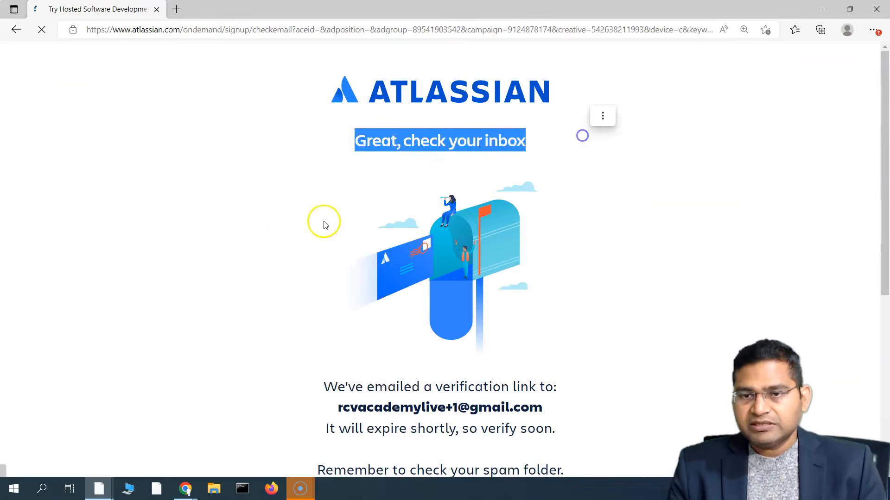
scroll(352, 231, "down", 3)
left_click_drag(332, 277, 542, 280)
left_click(340, 253)
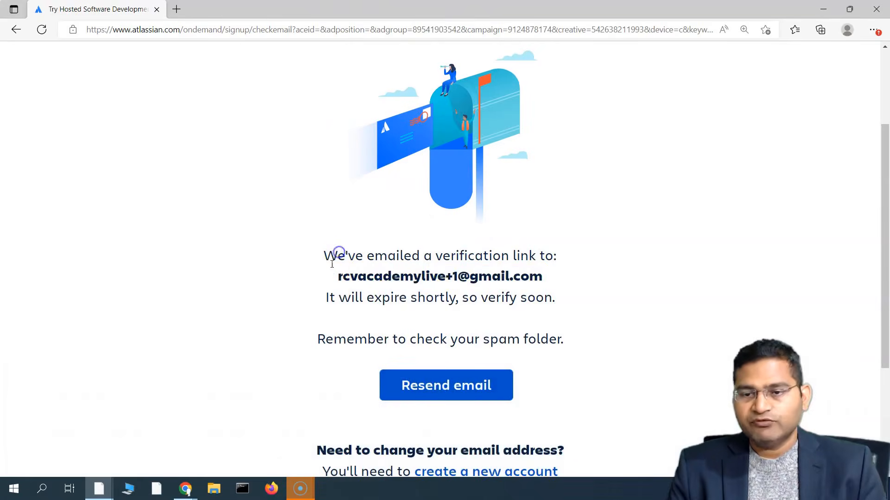
scroll(464, 315, "down", 1)
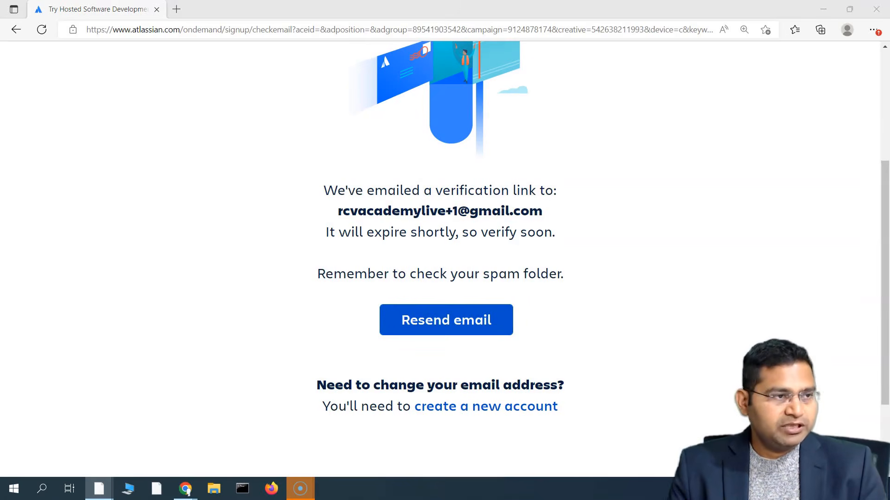
- Switch to Gmail, open the "Verify your email for Atlassian" message and follow its verification link
double_click(342, 110)
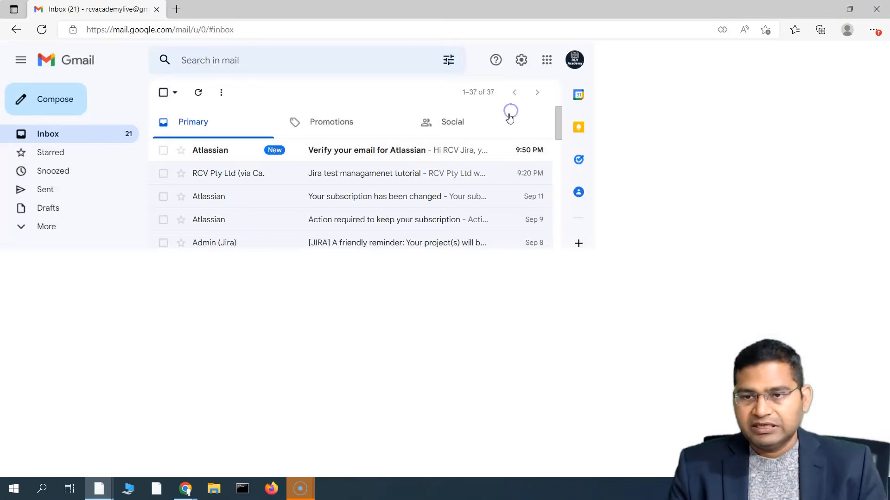
left_click(401, 151)
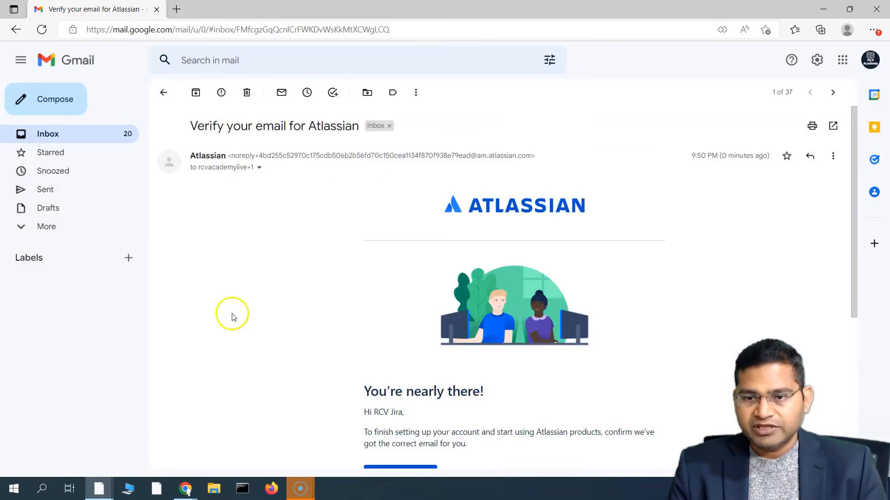
scroll(417, 324, "down", 3)
left_click(398, 372)
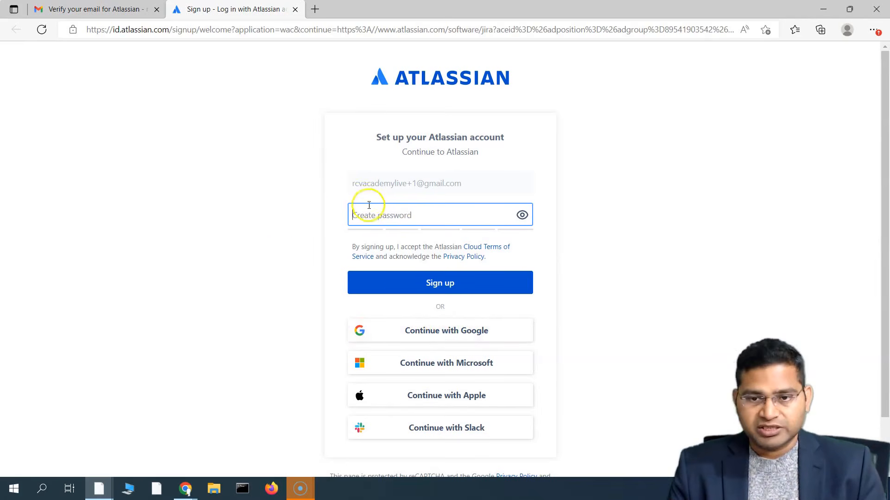
- Create the account password and sign up to finish setting up the Atlassian account
key("ctrl+plus")
key("ctrl+plus")
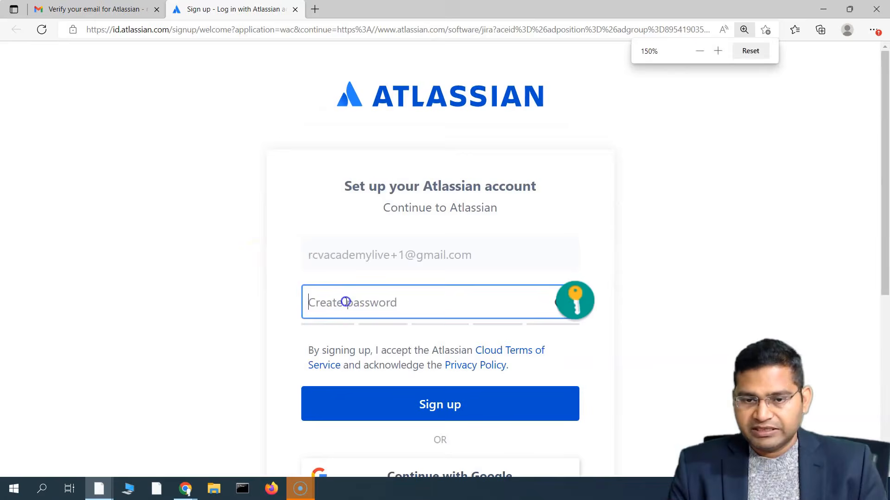
scroll(370, 318, "down", 1)
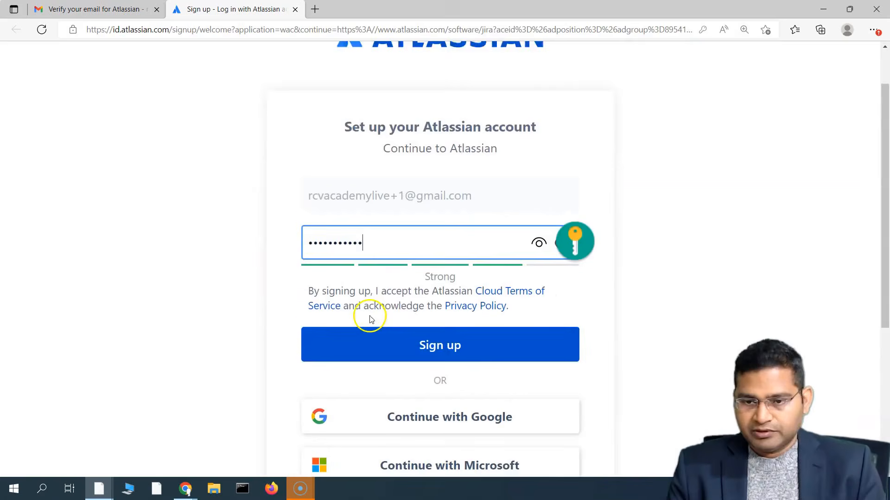
left_click(371, 337)
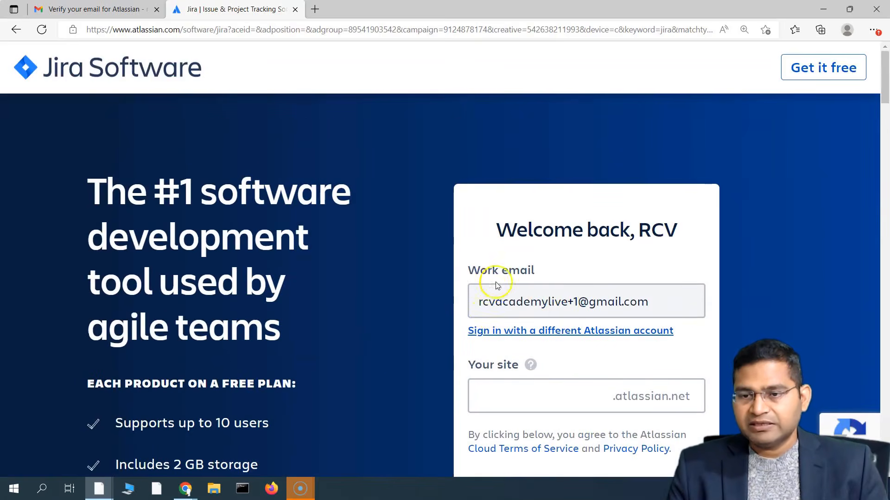
- Enter rcvjira as the name of the atlassian.net site
scroll(506, 378, "down", 3)
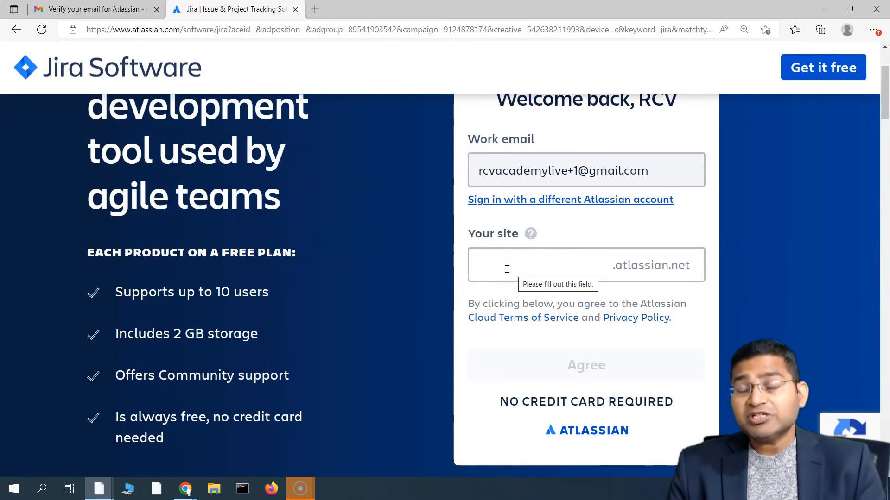
type("rcv")
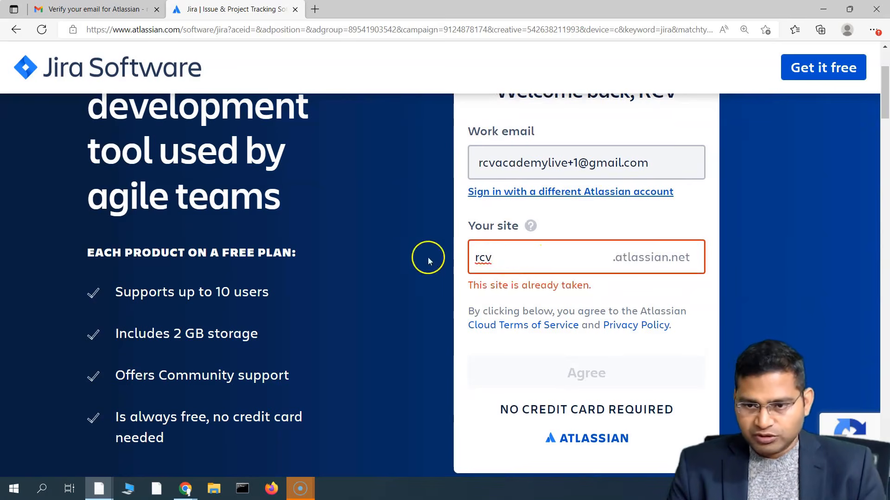
double_click(476, 258)
left_click(508, 258)
type("jira")
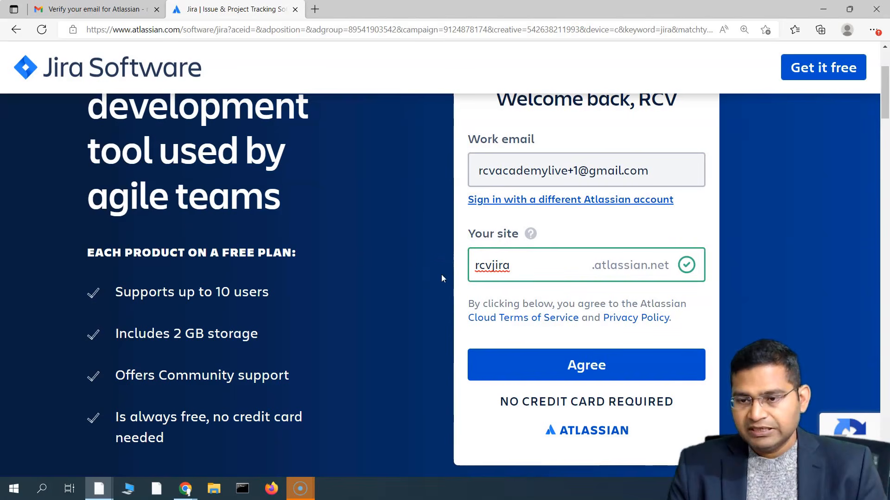
- Agree to the terms to create the site, and give Software Development as the team type and QA Manager as the role
left_click(604, 369)
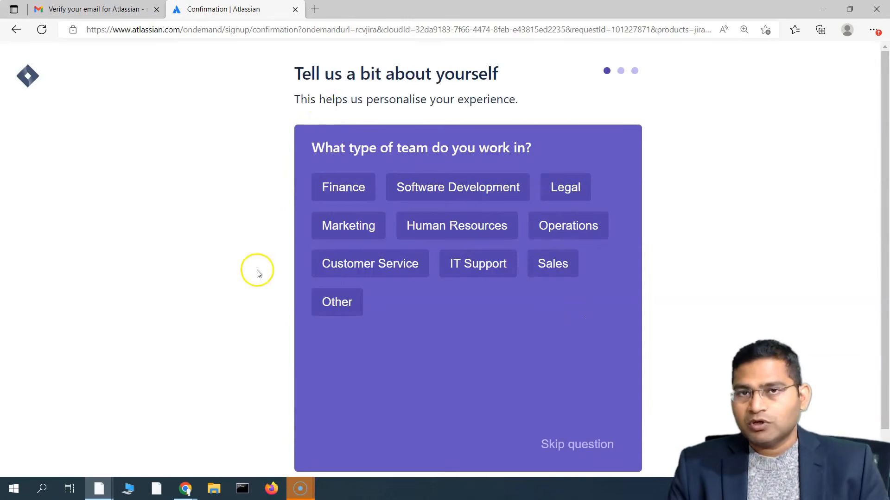
scroll(536, 285, "down", 1)
scroll(516, 298, "up", 1)
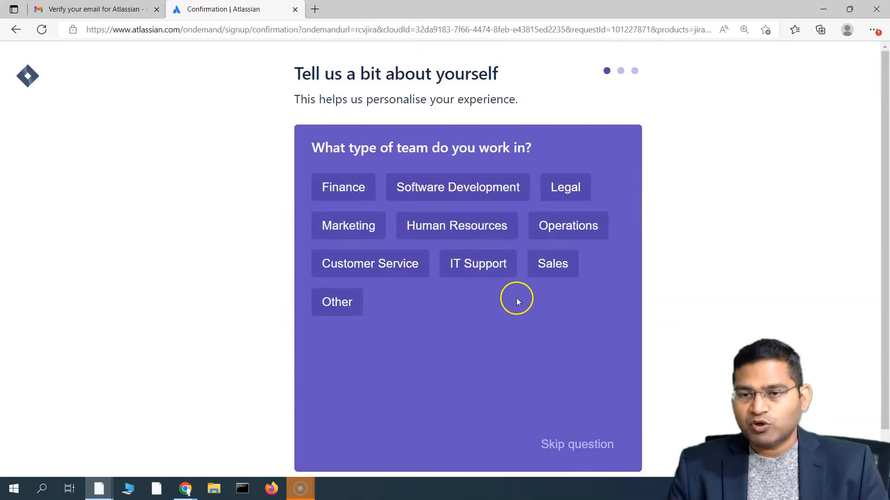
left_click(494, 188)
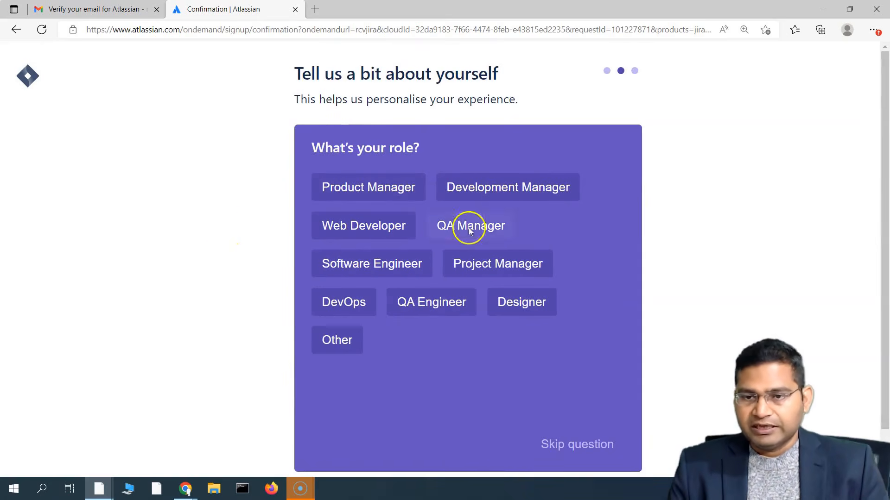
scroll(706, 311, "down", 1)
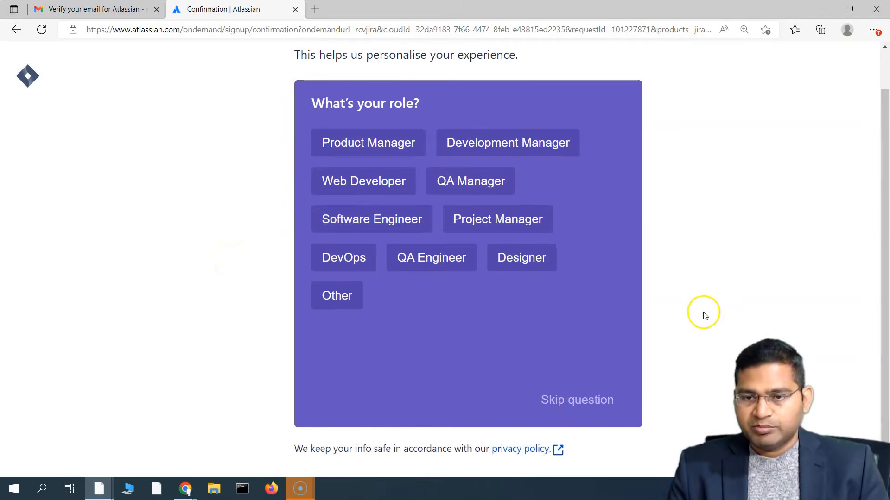
left_click(486, 180)
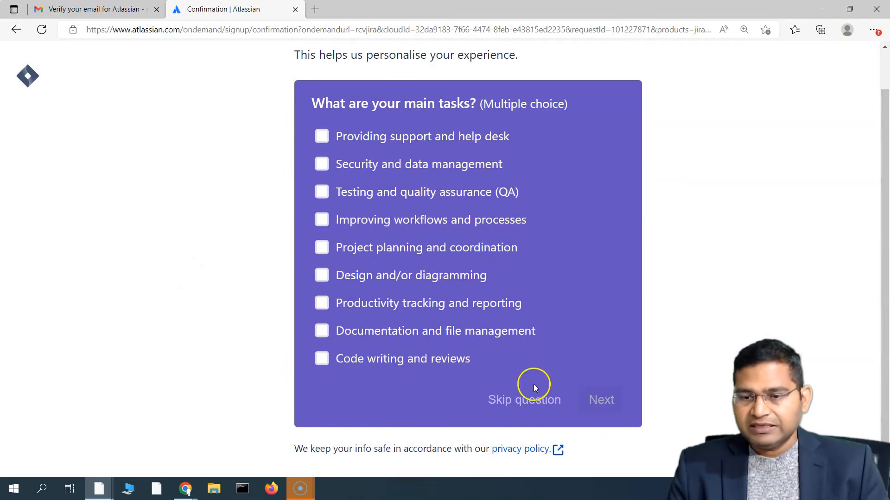
- Skip the main tasks question, state being new to Jira, and skip the remaining setup questions
left_click(525, 403)
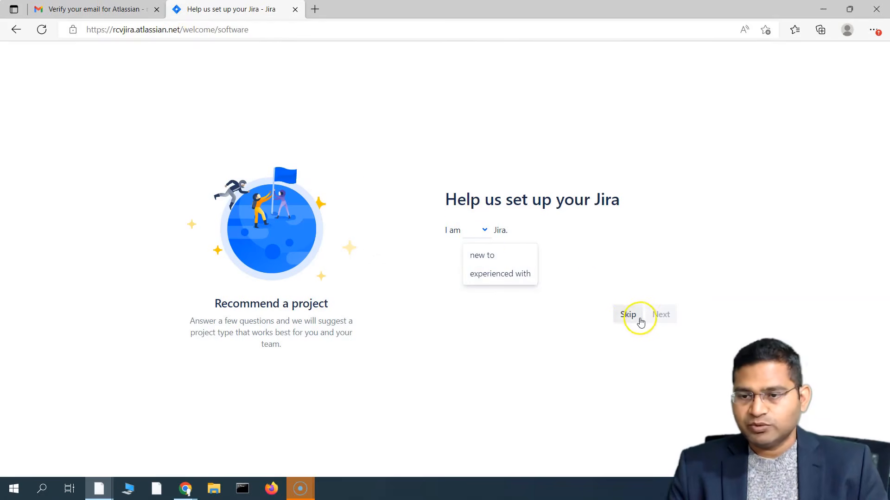
left_click(489, 258)
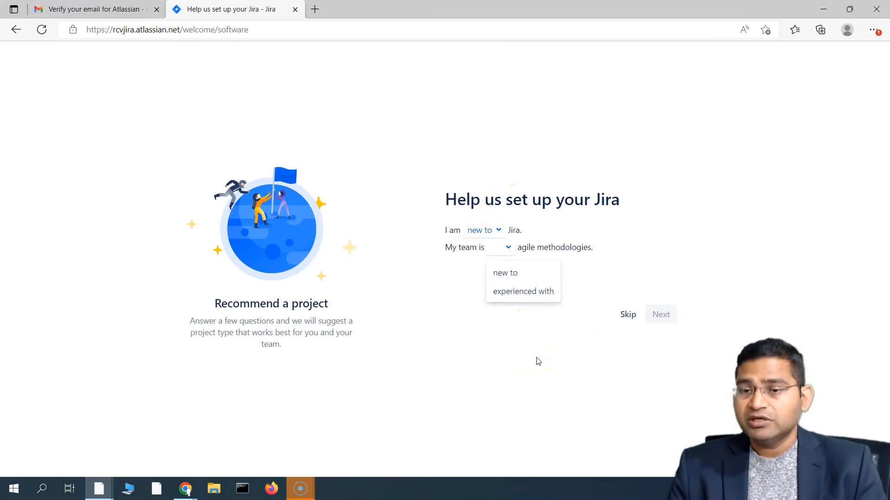
left_click(628, 314)
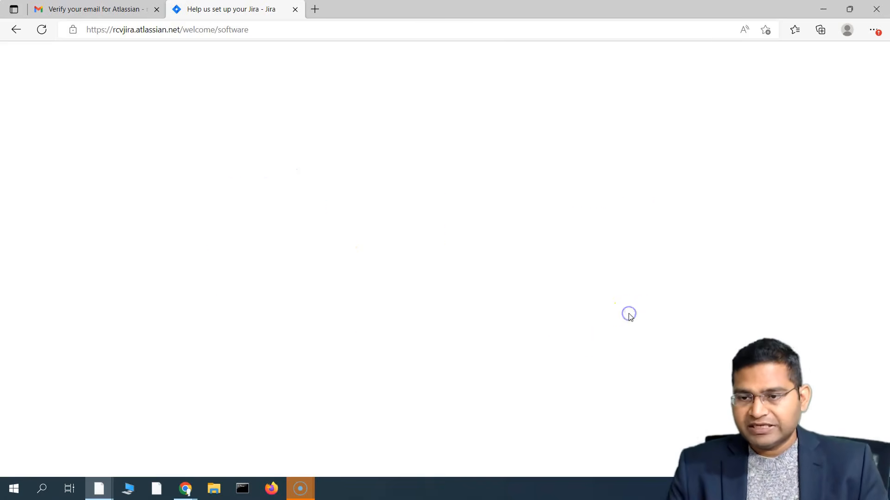
- Name the project Zoho CRM Sample Project in the project details
key("ctrl+plus")
key("ctrl+plus")
key("ctrl+plus")
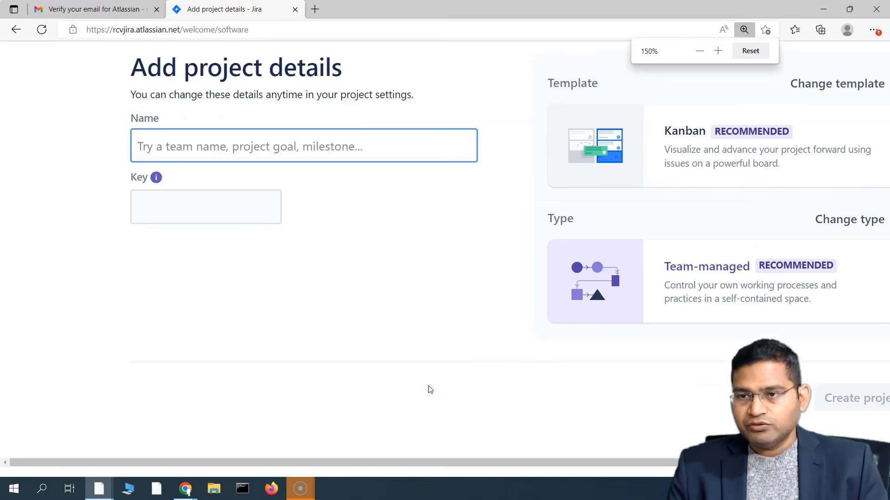
left_click_drag(495, 461, 522, 460)
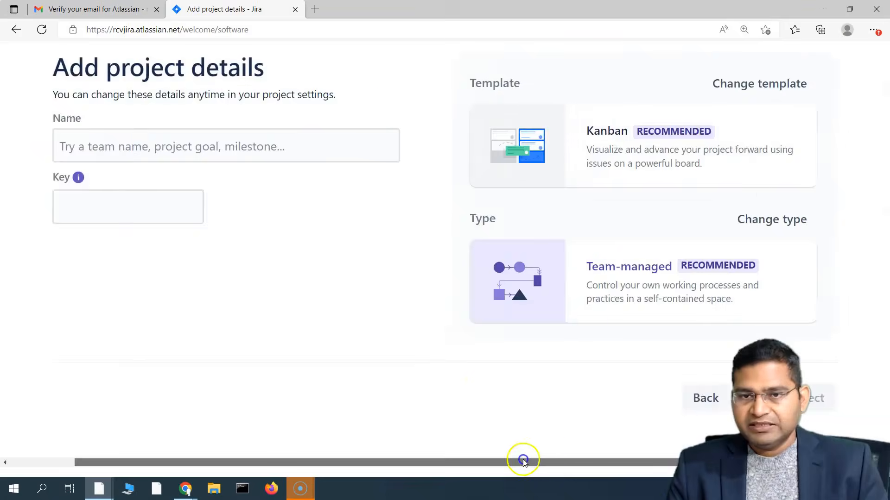
key("ctrl+minus")
key("ctrl+minus")
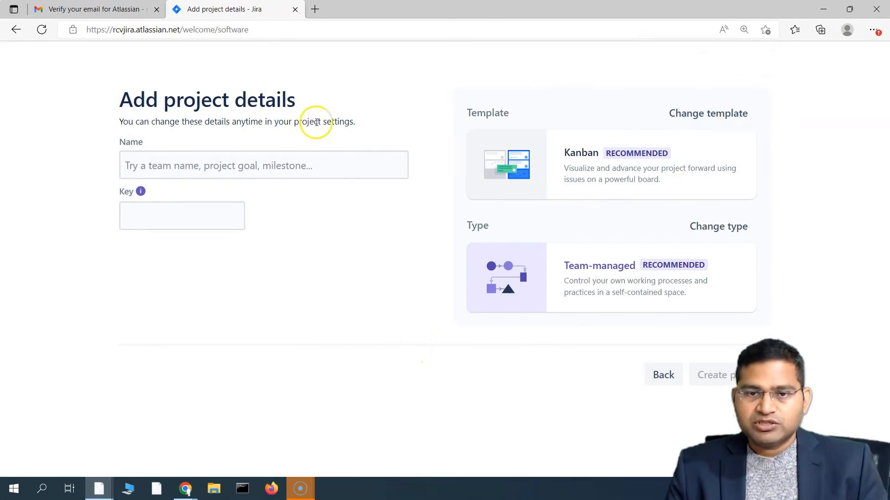
left_click_drag(130, 120, 214, 122)
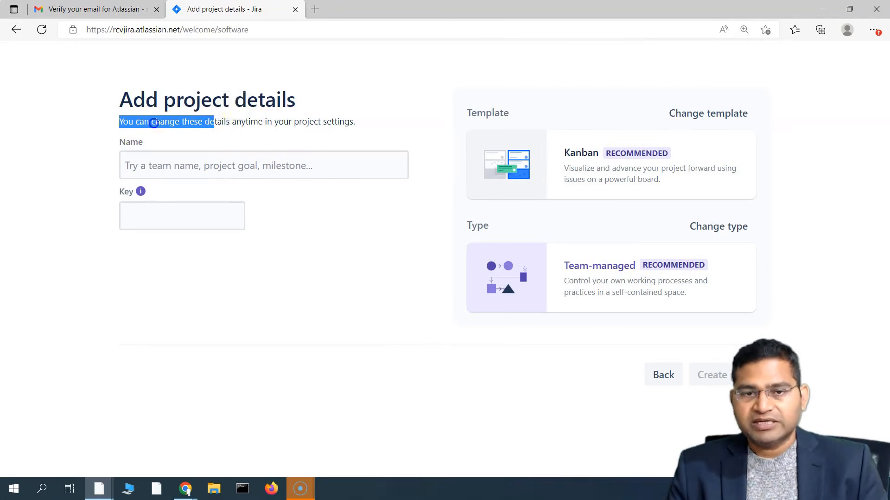
left_click(278, 126)
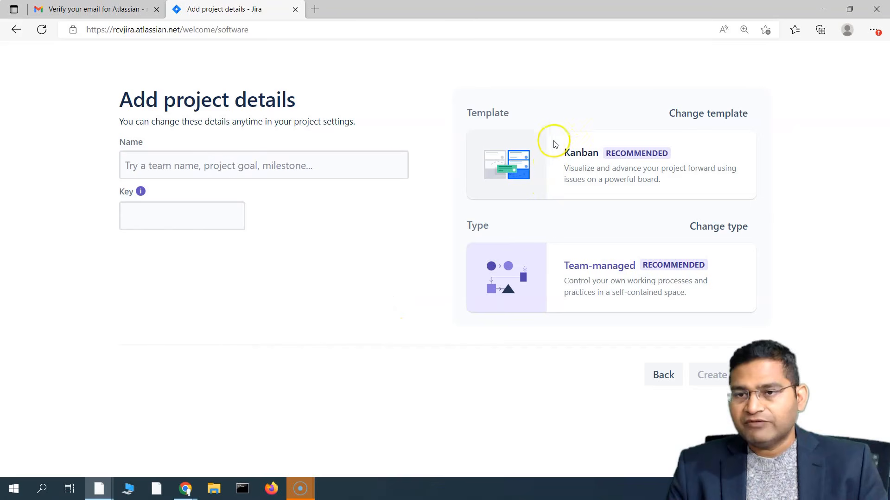
left_click(159, 166)
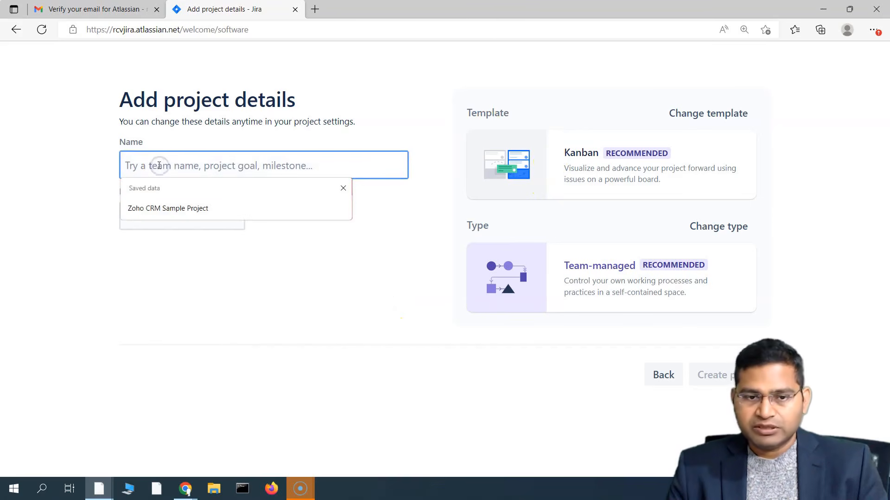
left_click(205, 211)
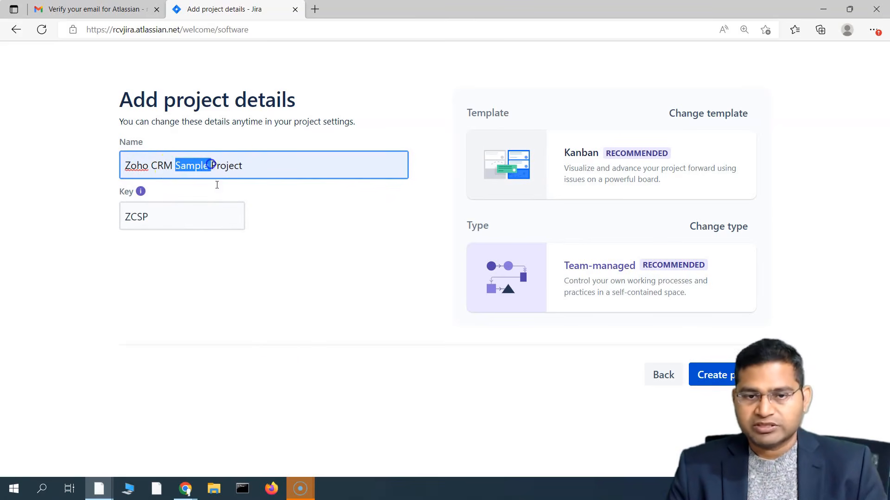
left_click(241, 295)
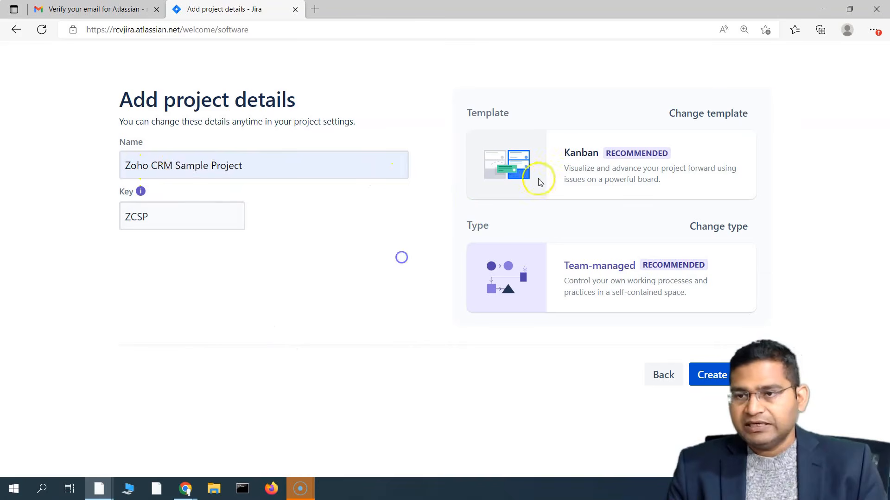
- Change the project template to Scrum
left_click(729, 119)
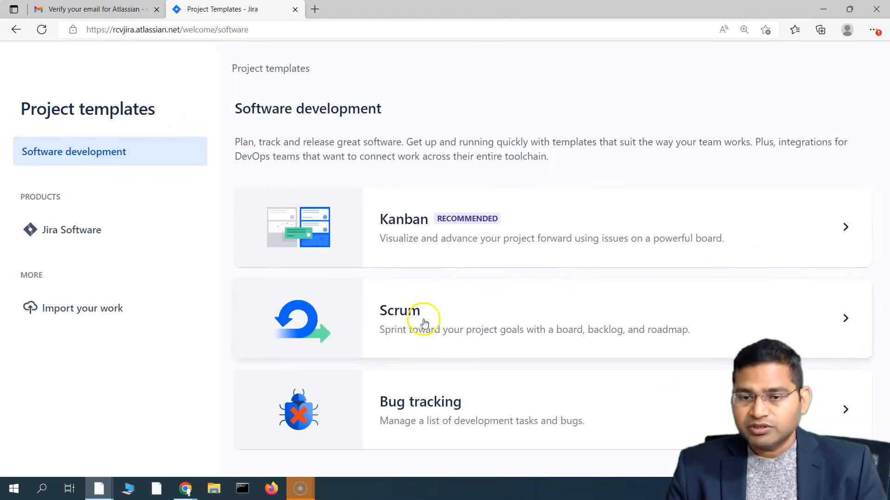
left_click(457, 332)
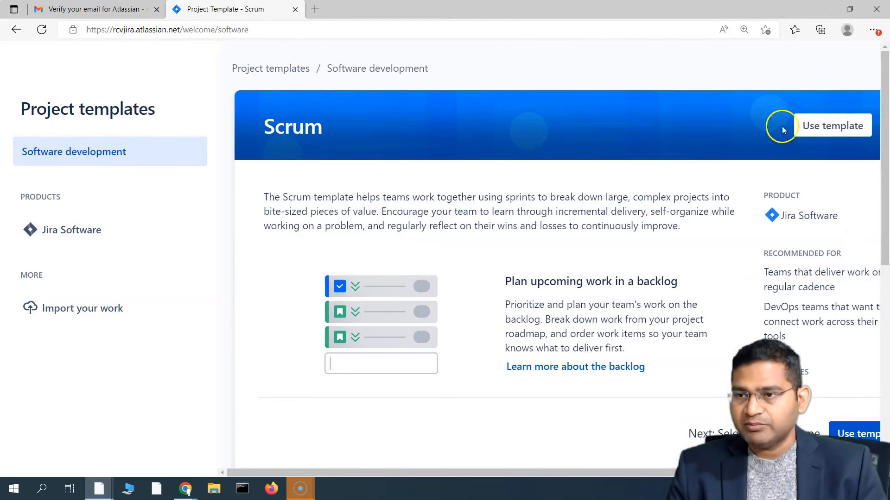
left_click(839, 124)
- Compare the descriptions of the team-managed and company-managed project types
scroll(369, 306, "down", 2)
scroll(324, 306, "up", 2)
scroll(394, 282, "down", 1)
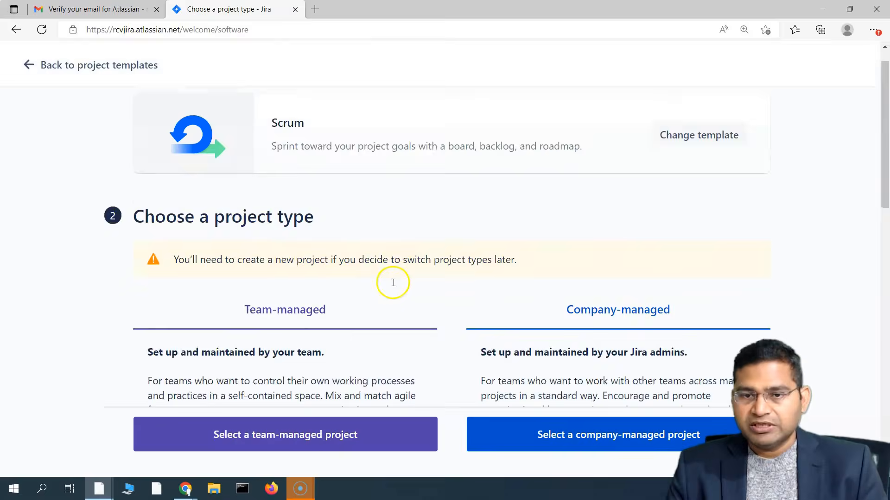
scroll(510, 241, "down", 2)
scroll(394, 218, "down", 1)
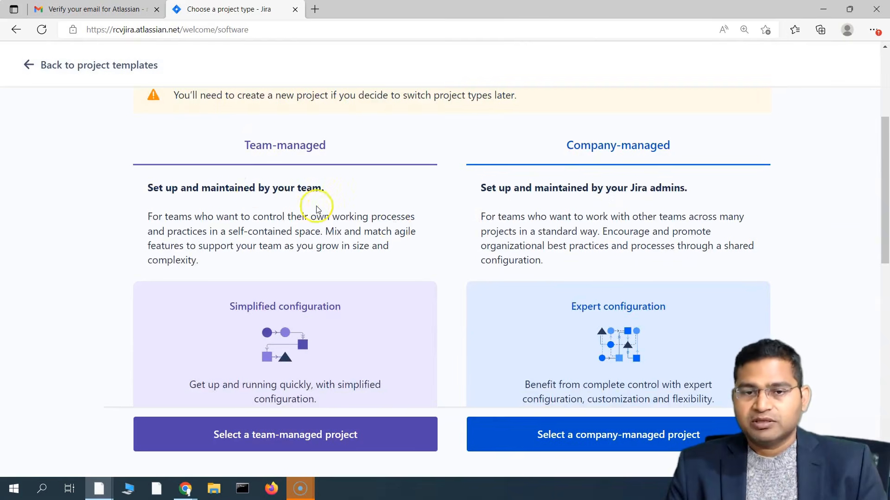
scroll(229, 222, "up", 1)
left_click_drag(165, 278, 321, 311)
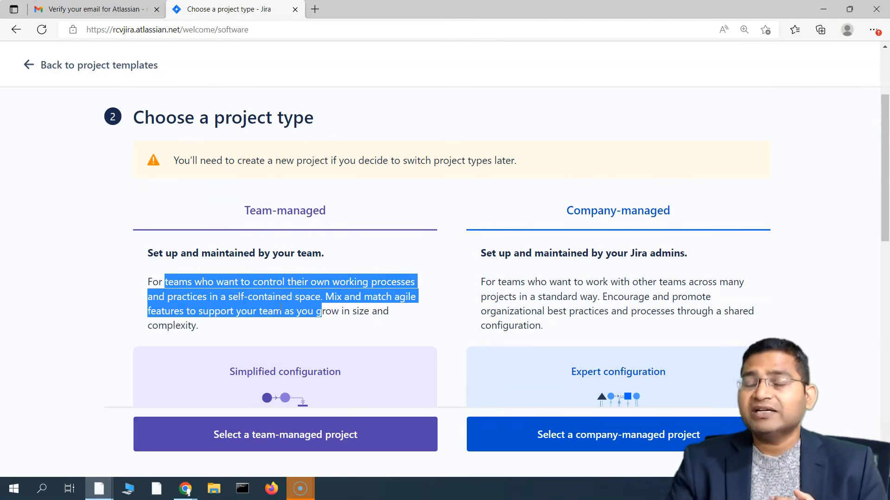
left_click_drag(520, 283, 555, 327)
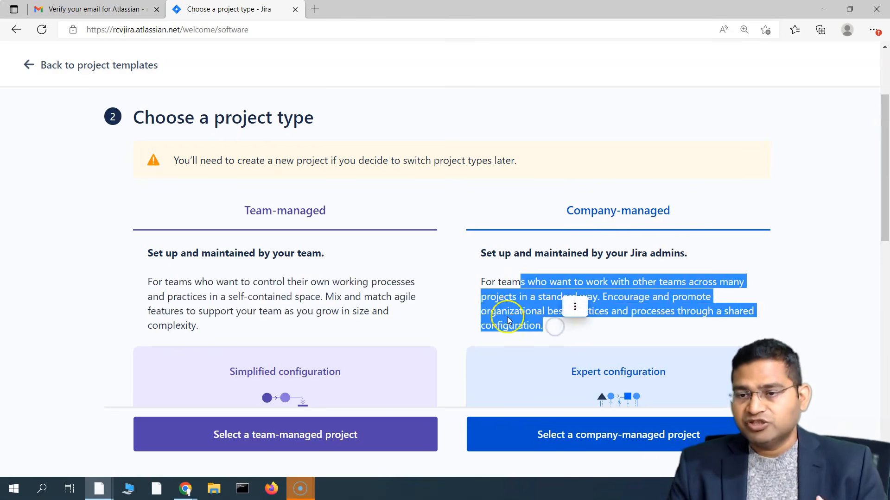
left_click(505, 280)
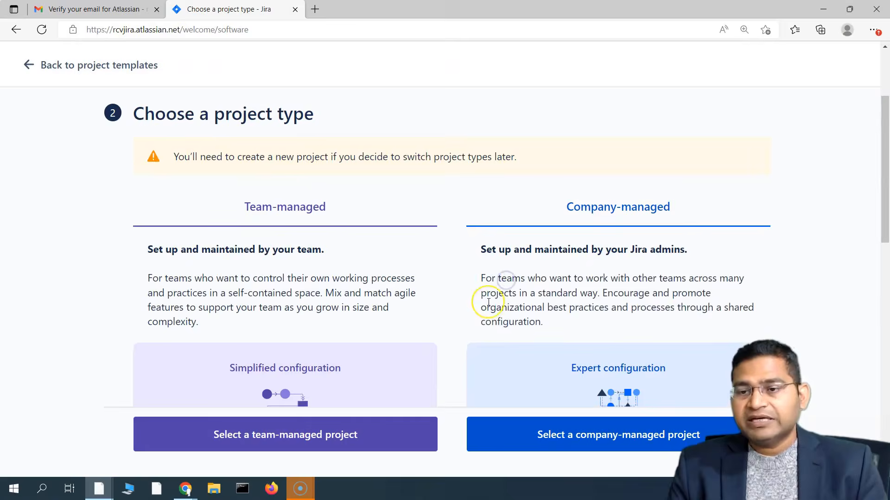
- Examine the company-managed type's purpose, configuration and feature lists alongside those of the team-managed type
scroll(487, 302, "down", 3)
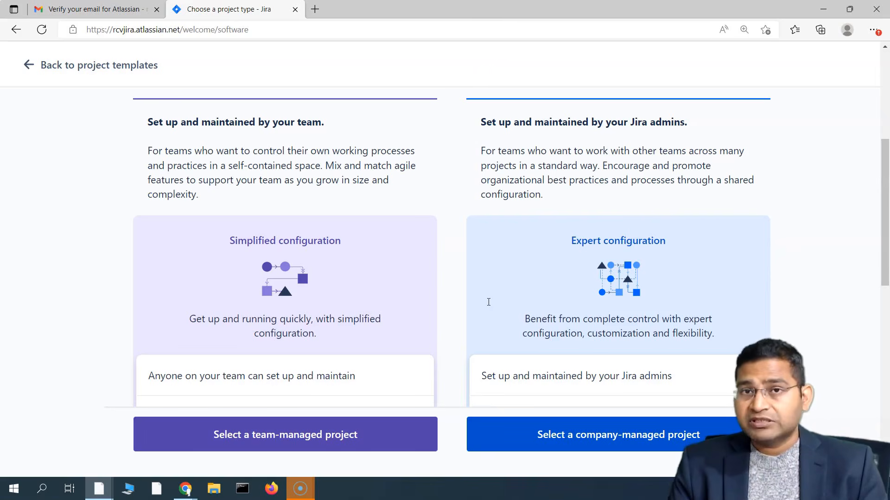
left_click(514, 217)
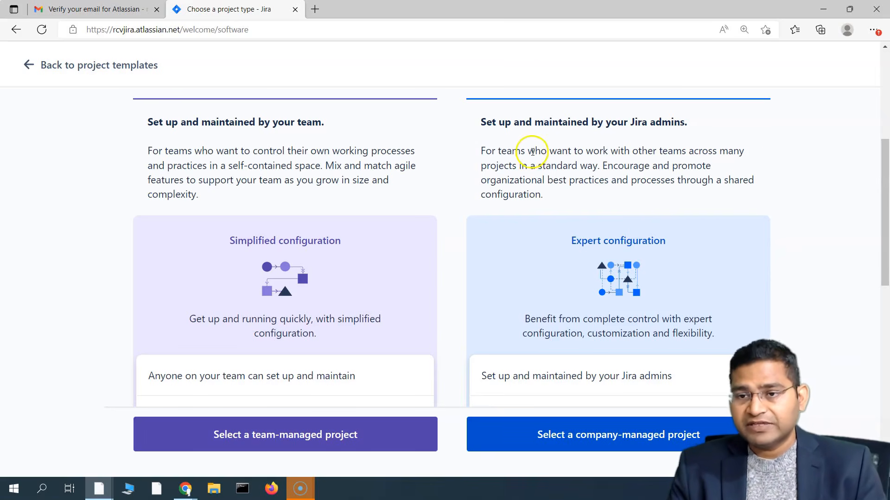
left_click_drag(532, 152, 548, 193)
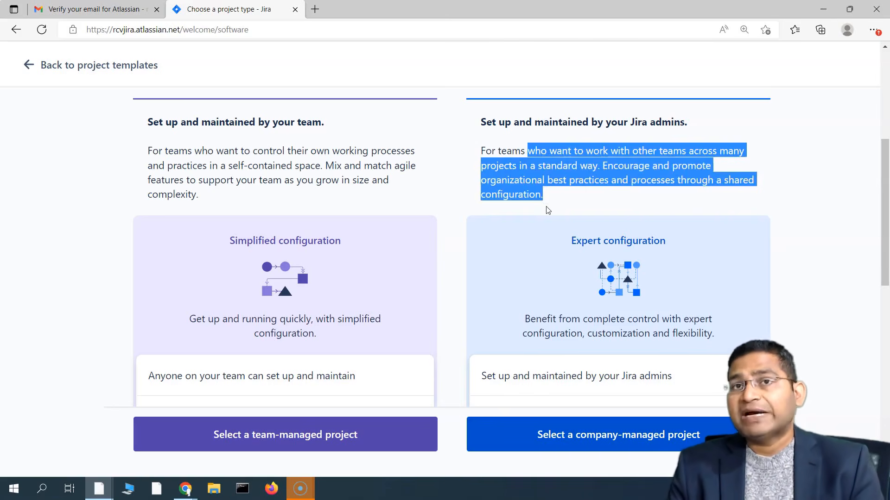
left_click(551, 207)
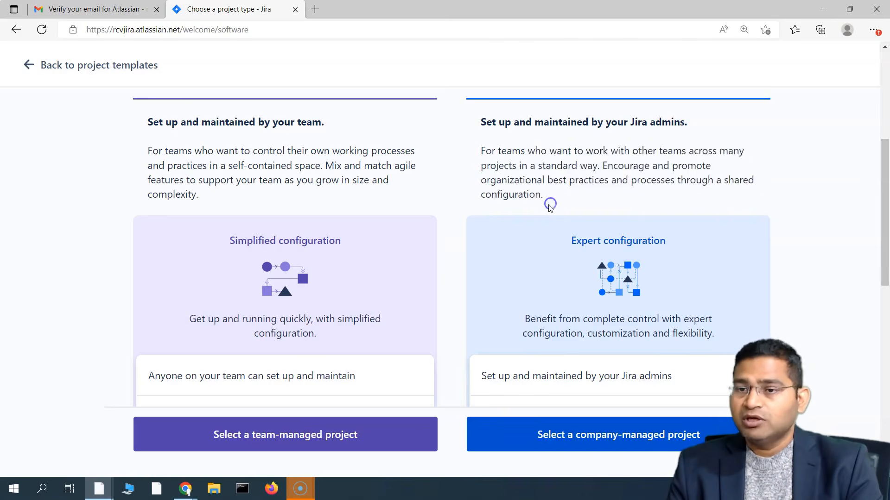
scroll(538, 185, "up", 1)
left_click_drag(567, 146, 677, 147)
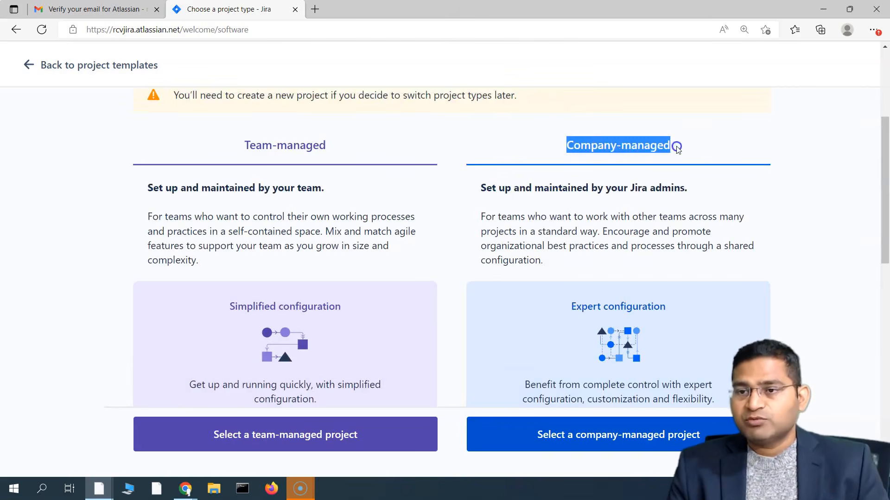
scroll(315, 215, "down", 3)
scroll(219, 264, "up", 2)
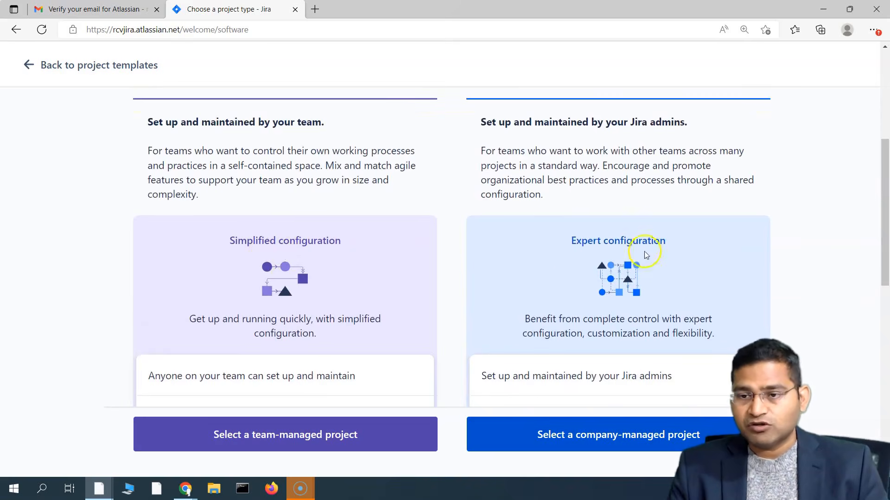
scroll(597, 266, "up", 1)
left_click(579, 214)
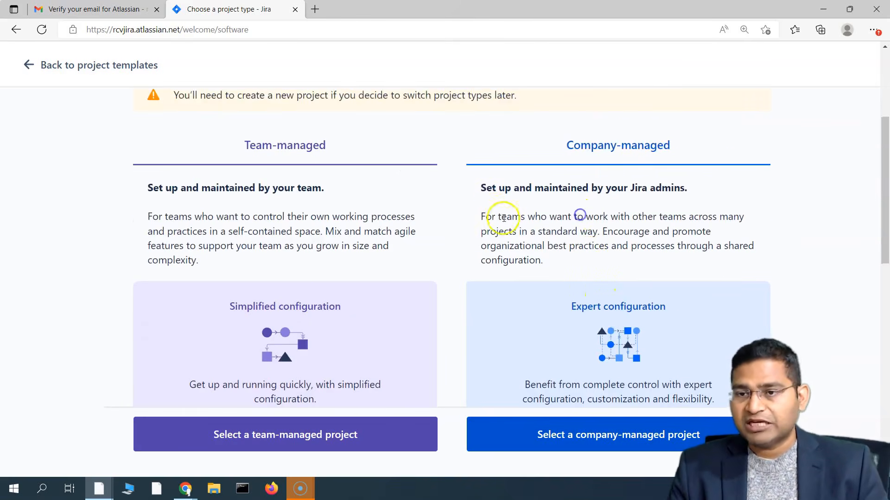
scroll(598, 283, "down", 8)
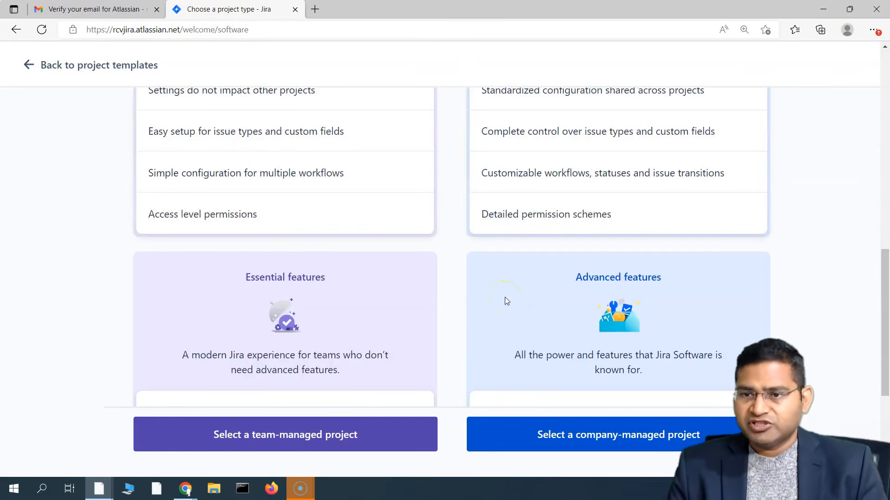
scroll(505, 299, "up", 10)
left_click_drag(571, 206, 701, 205)
left_click(616, 262)
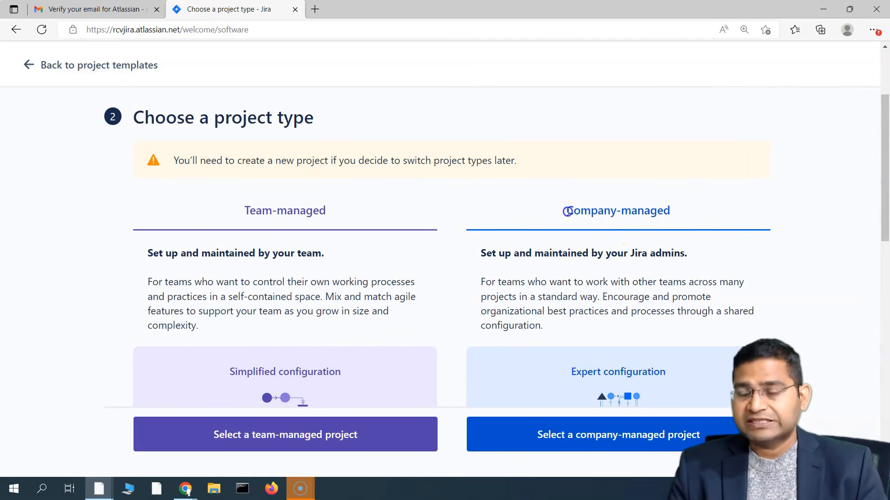
left_click_drag(567, 211, 675, 211)
left_click(597, 280)
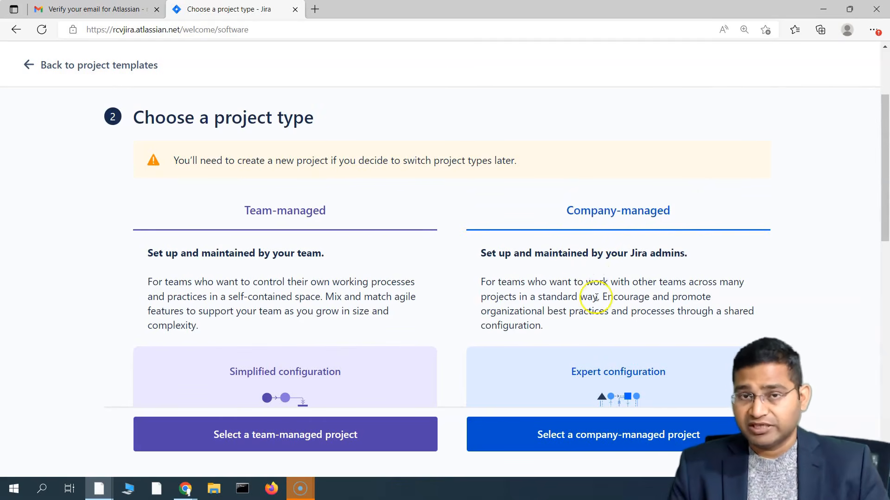
- Choose company-managed as the type of the Scrum project
scroll(570, 302, "down", 10)
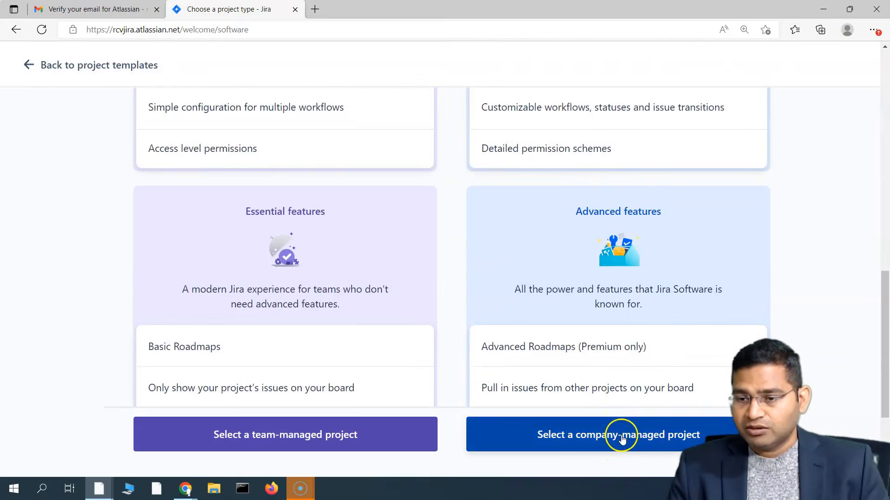
left_click(622, 438)
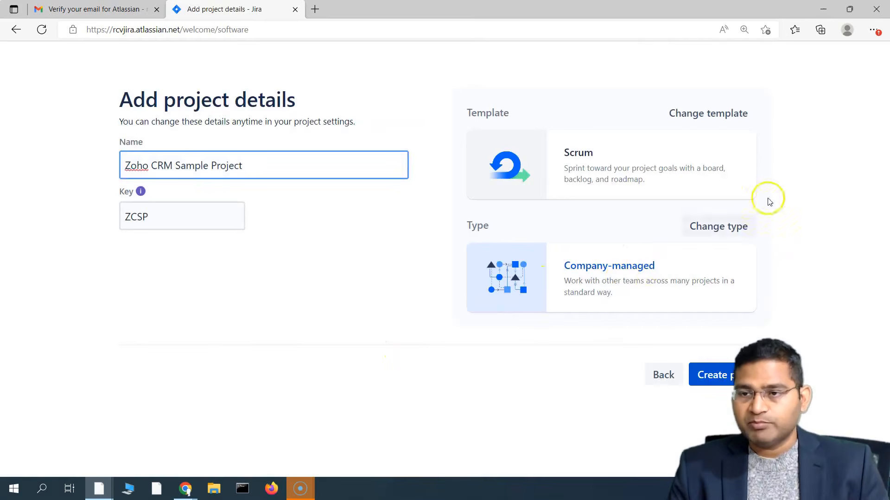
- Create the project, skipping tool connections and teammate invitations, and disallow teammates from inviting other people to the site
left_click(729, 375)
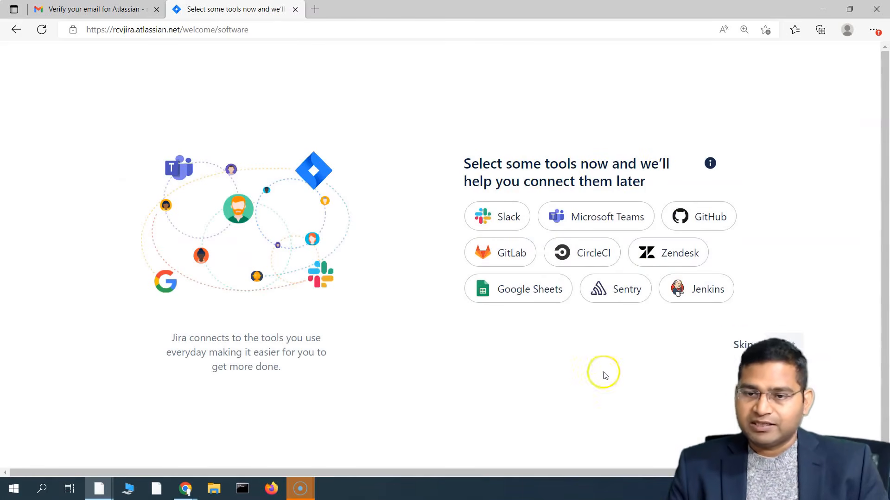
left_click(740, 345)
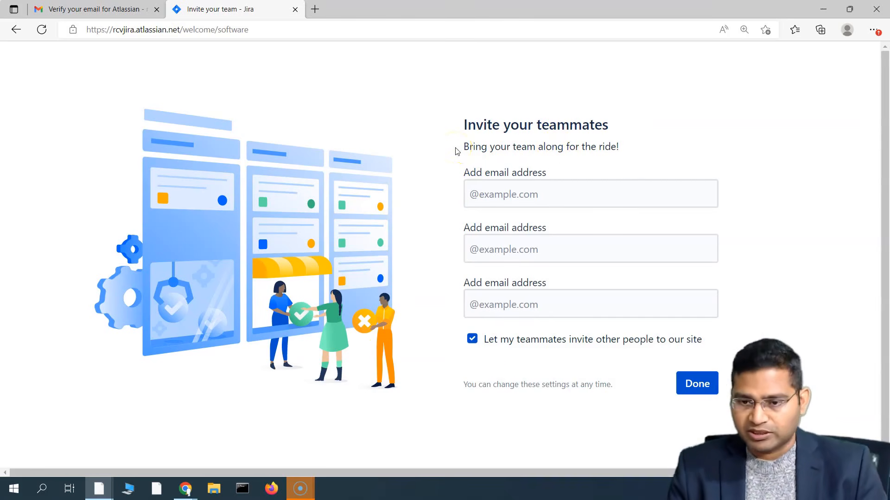
left_click(472, 339)
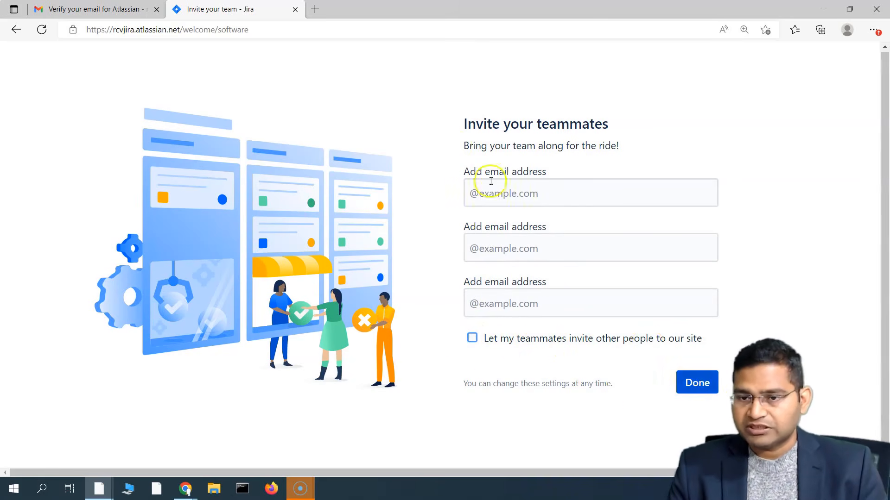
left_click(696, 382)
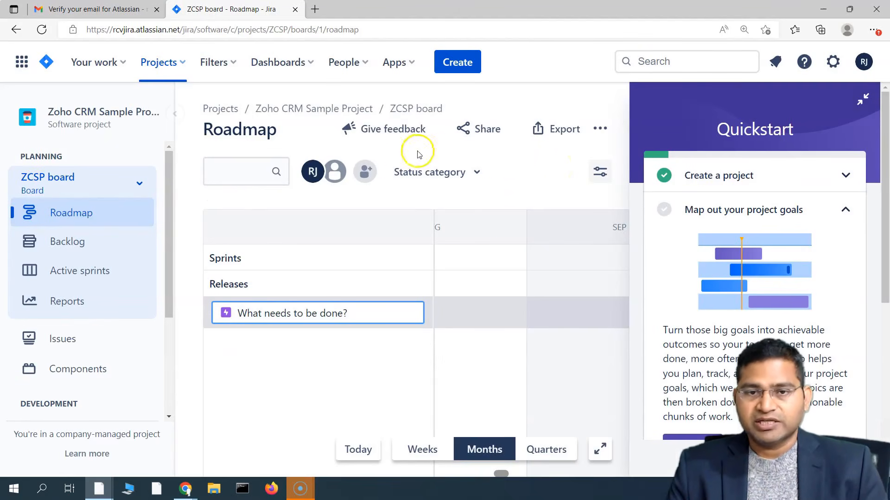
- Review the Quickstart checklist down to its end, dismiss it and leave the new epic entry empty on the roadmap
scroll(714, 353, "down", 4)
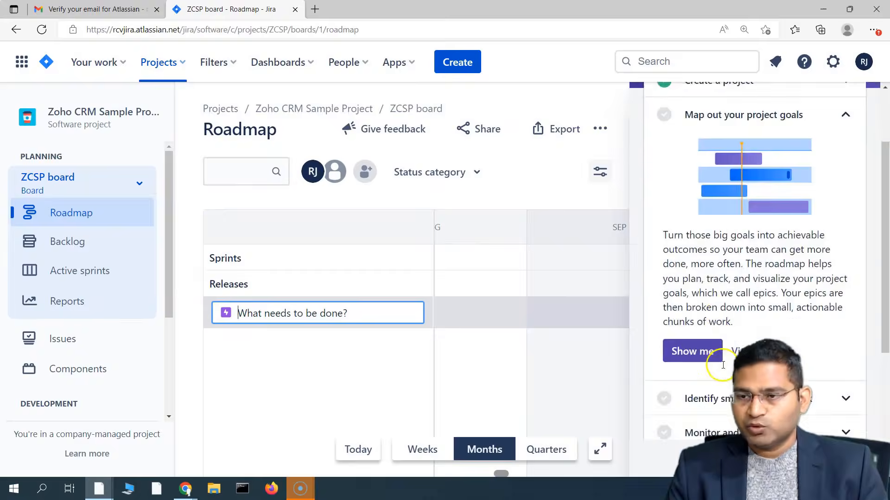
scroll(707, 264, "down", 3)
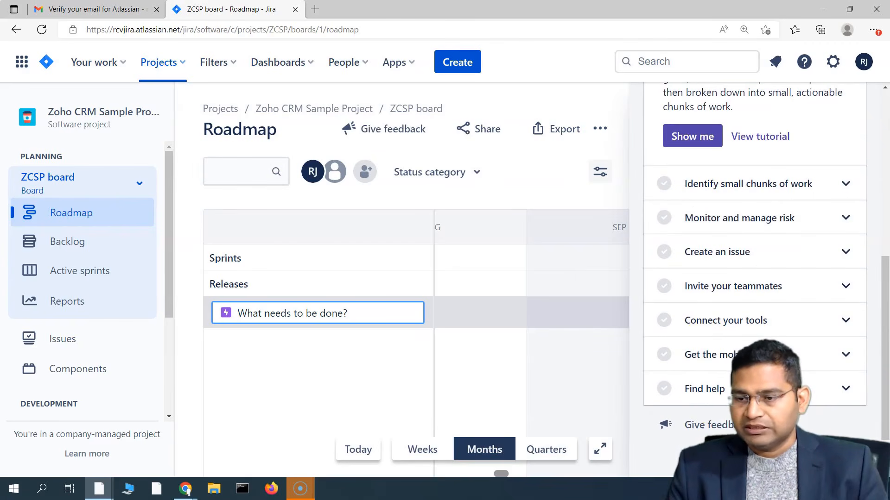
left_click(726, 454)
left_click(560, 183)
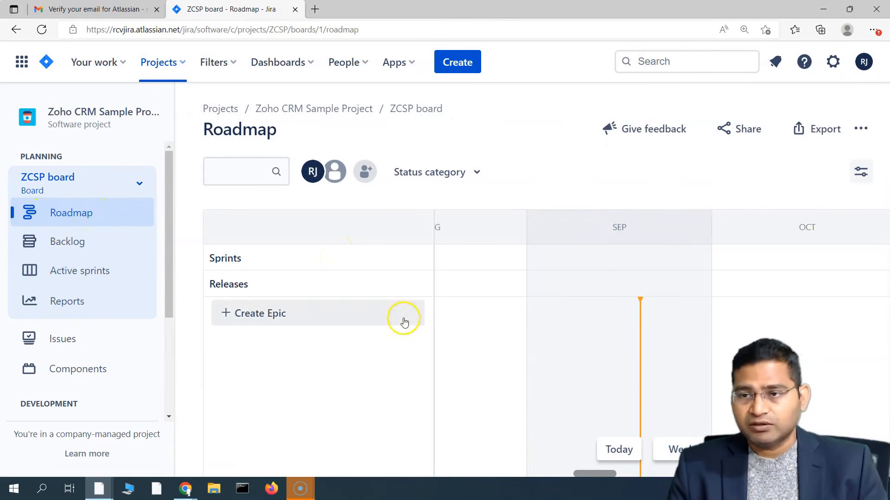
- Enlarge the page and view the list of boards in Zoho CRM Sample Project
key("ctrl+plus")
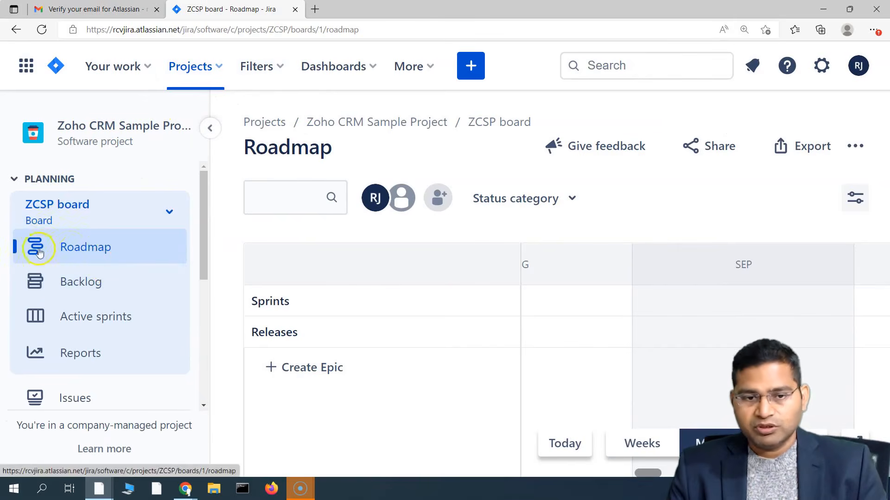
left_click(169, 210)
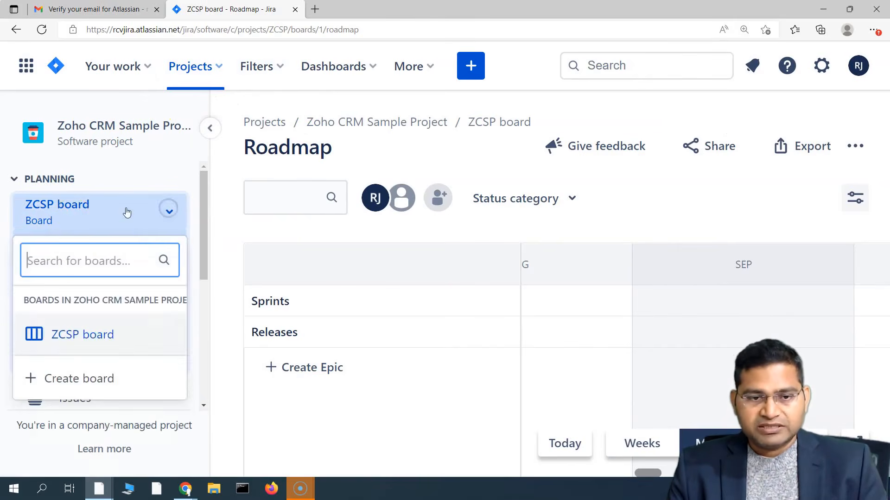
left_click(172, 212)
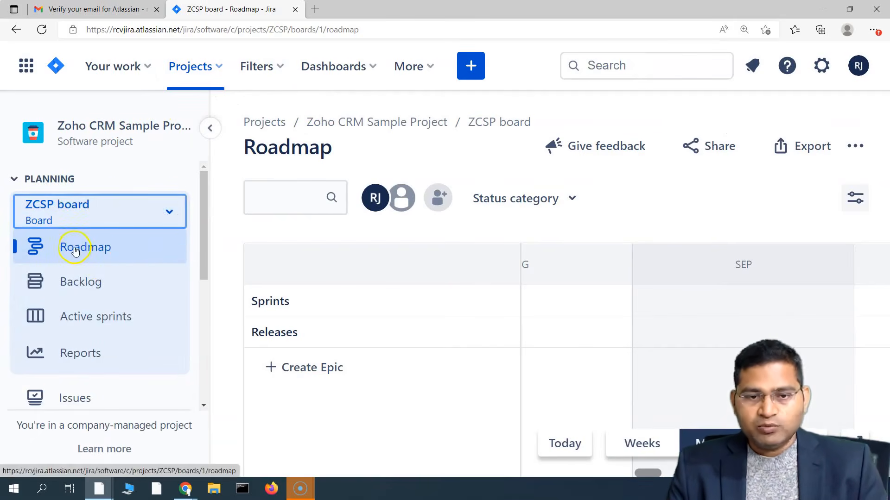
- View the ZCSP board's backlog and open its active sprints
left_click(90, 280)
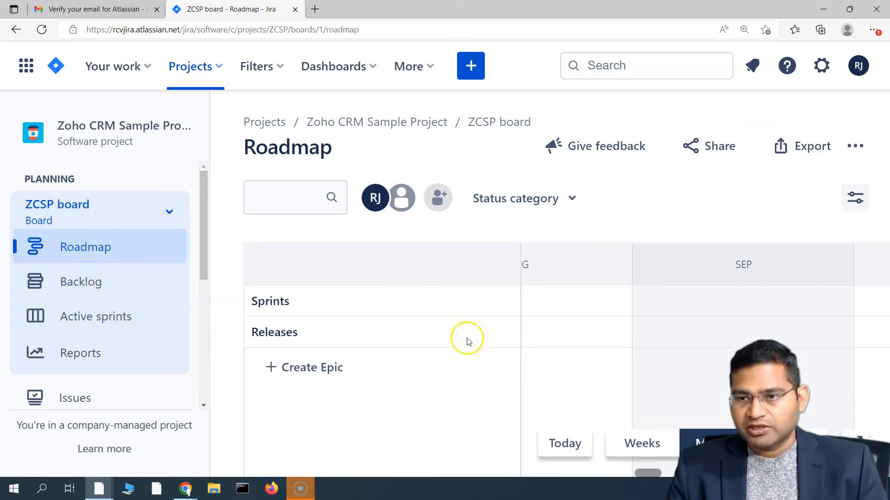
left_click(99, 289)
left_click(97, 287)
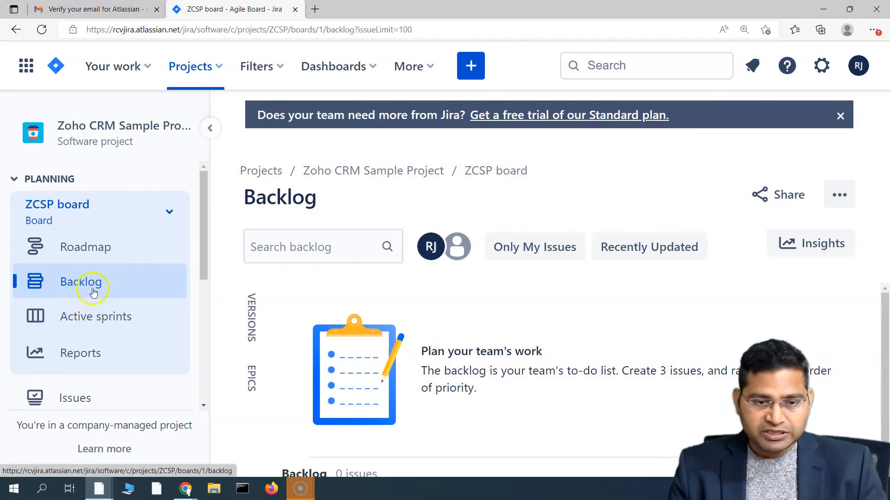
left_click(110, 320)
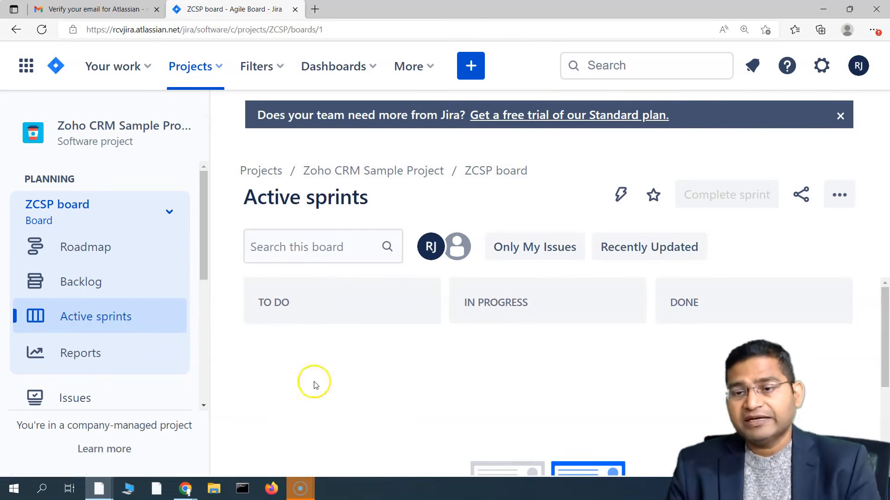
- Look through the project's remaining navigation entries, from Reports and Issues to Releases and Project pages
scroll(119, 308, "down", 2)
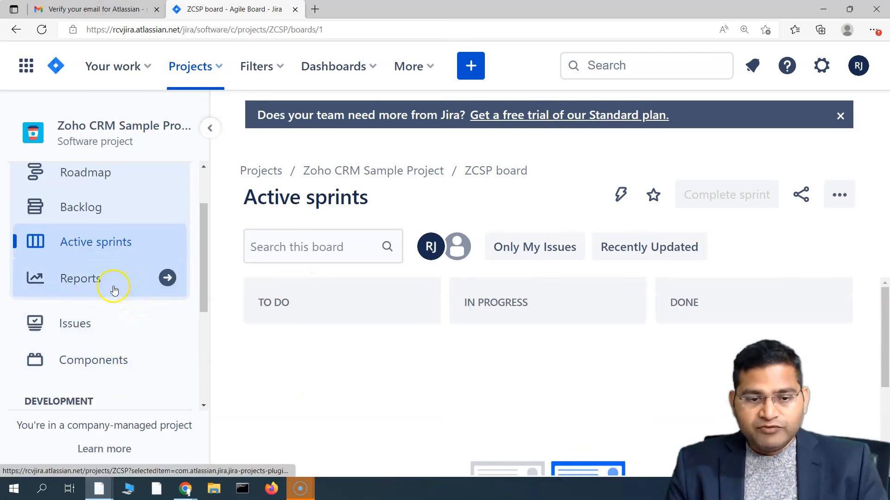
scroll(111, 301, "down", 3)
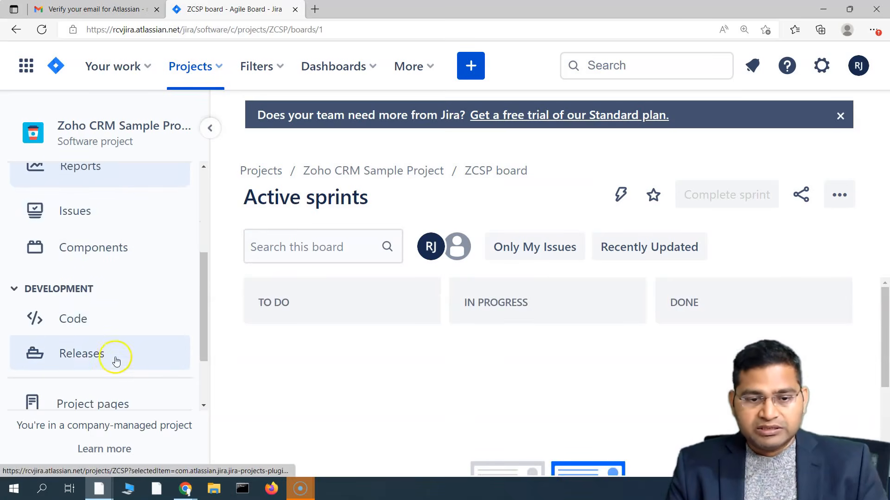
scroll(121, 370, "down", 2)
scroll(123, 376, "up", 2)
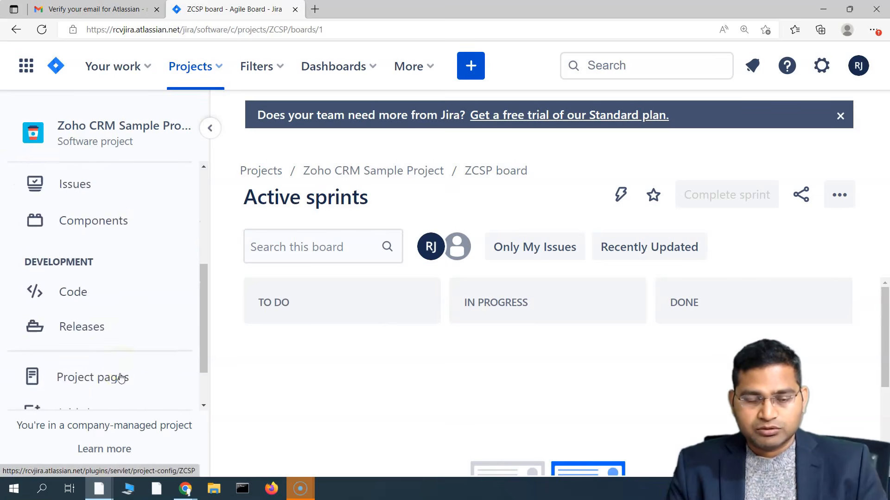
scroll(95, 301, "down", 1)
scroll(95, 312, "up", 1)
scroll(121, 319, "up", 5)
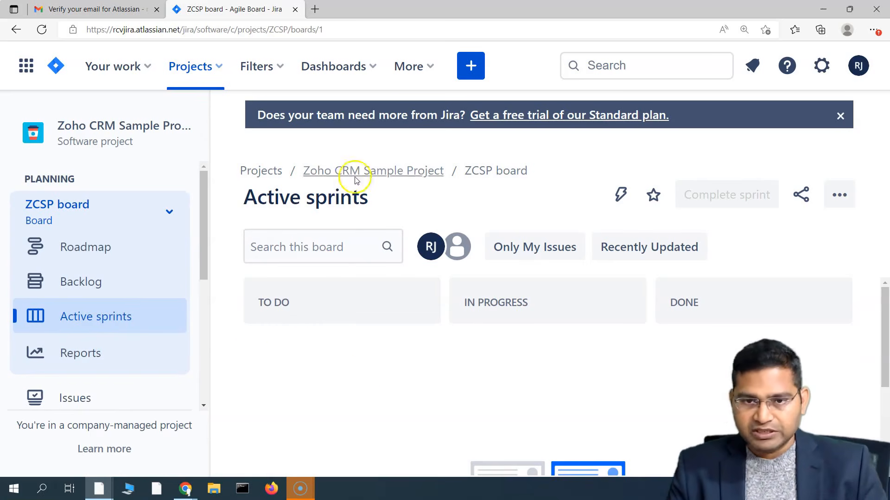
- Read the Standard plan trial banner above the active sprints board and dismiss it
left_click_drag(258, 115, 459, 115)
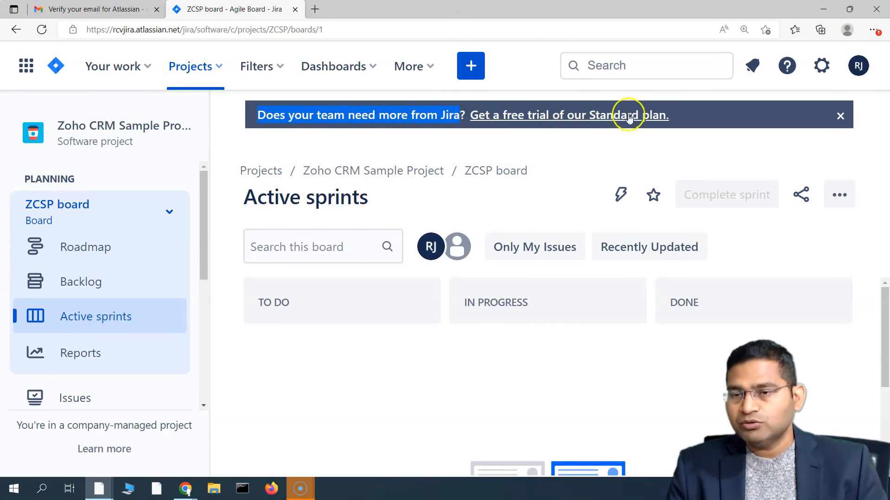
left_click(621, 140)
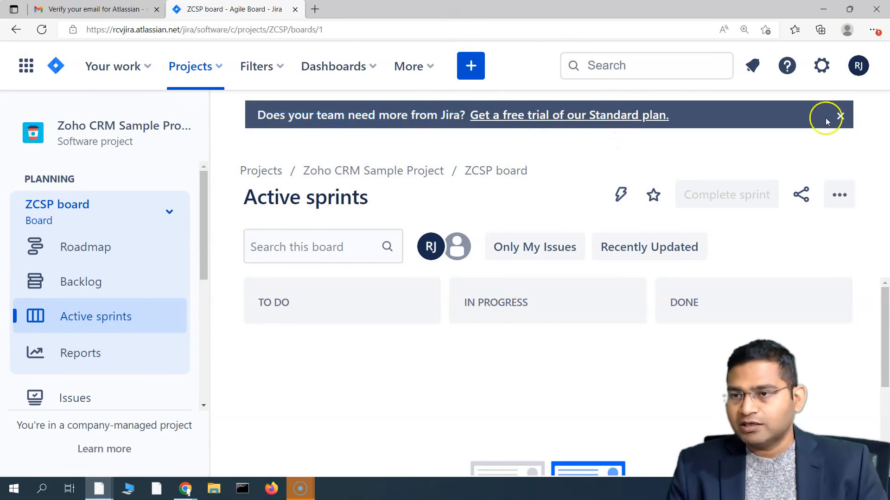
left_click(839, 116)
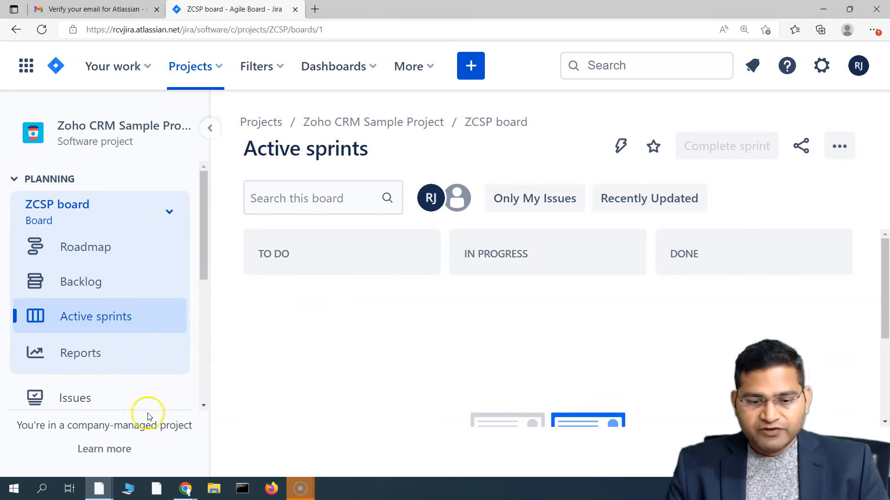
- Switch to the presentation window, go back to the Course Contents - Jira Basics slide and move the window out of the way
mouse_move(100, 490)
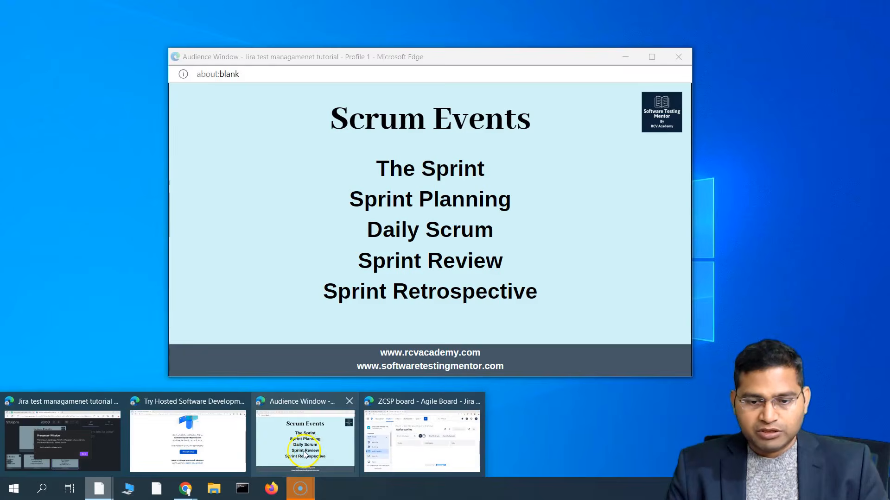
left_click(305, 454)
left_click(195, 361)
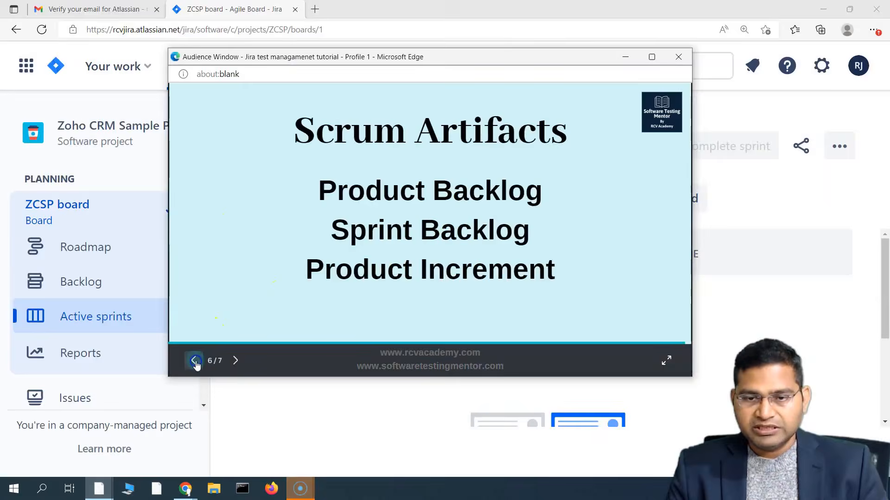
left_click(194, 361)
left_click(194, 361)
left_click(194, 361)
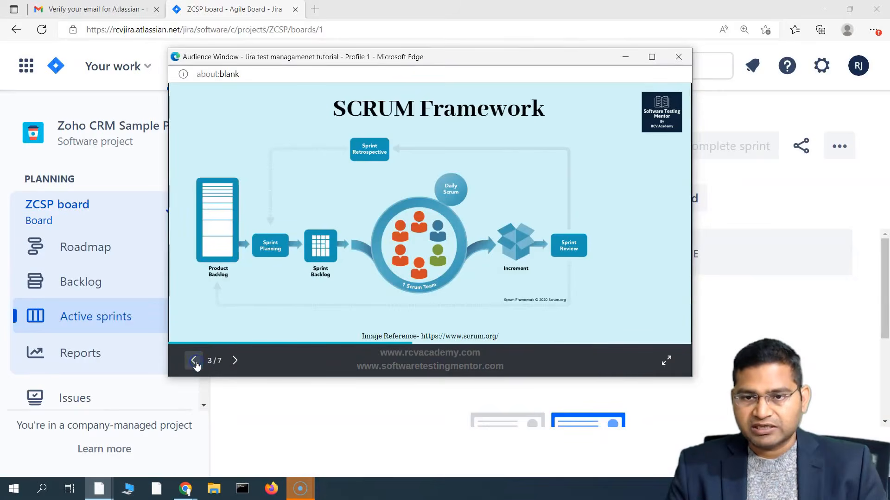
left_click(195, 361)
left_click(194, 361)
left_click(195, 361)
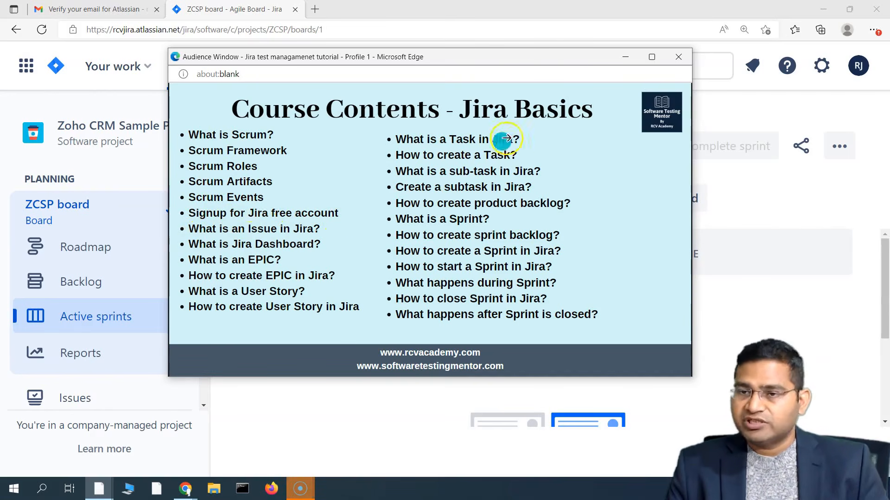
left_click_drag(548, 61, 0, 38)
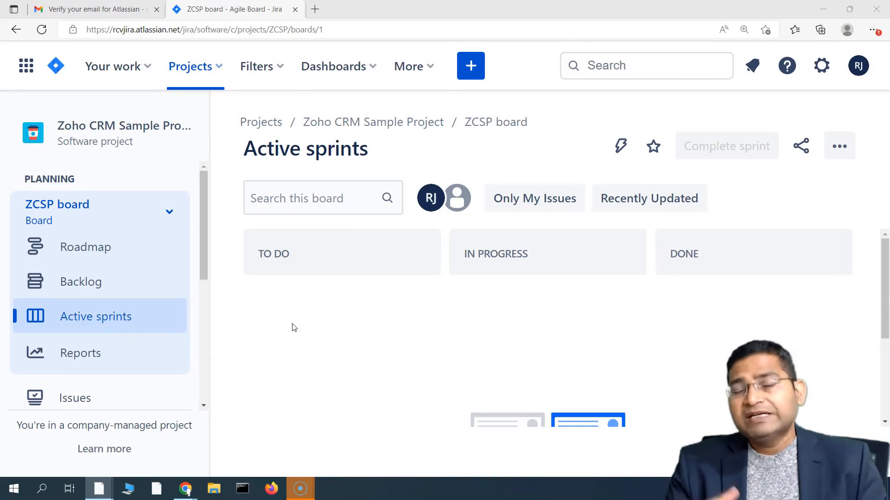
- Open a new issue form for Zoho CRM Sample Project and examine the available issue types, keeping Story
left_click(303, 312)
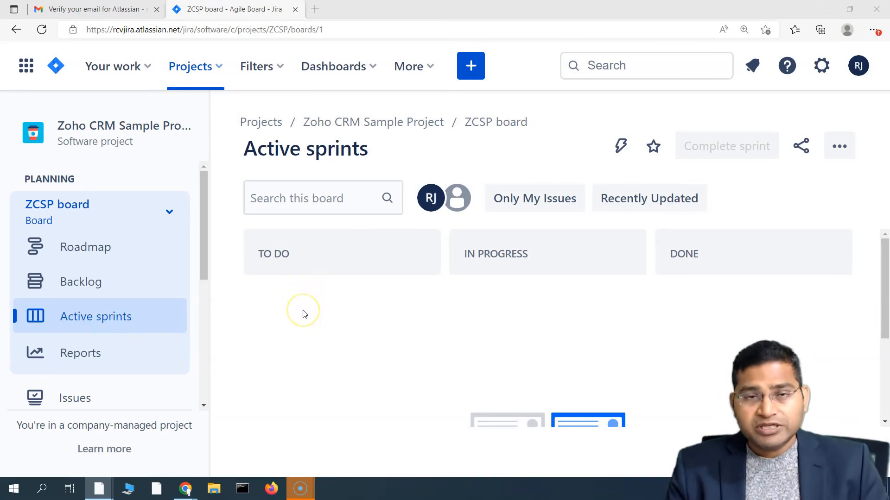
left_click(437, 75)
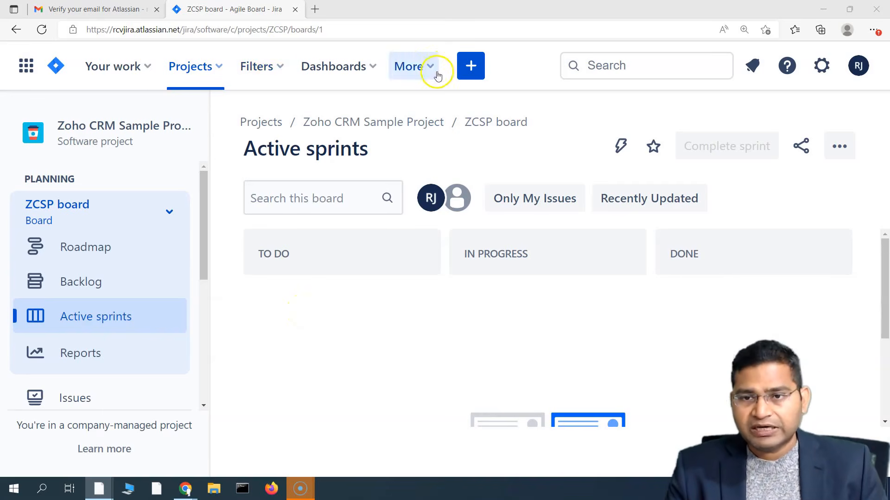
left_click(474, 68)
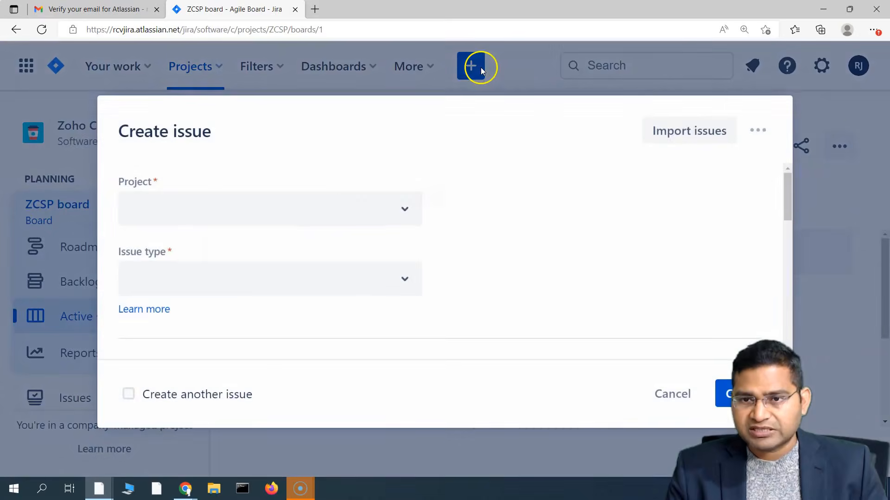
left_click(401, 219)
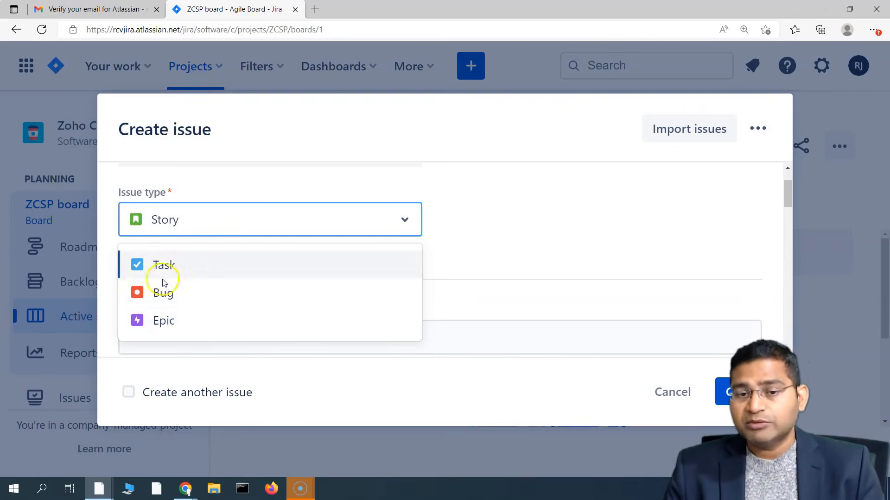
left_click(482, 216)
scroll(299, 289, "up", 1)
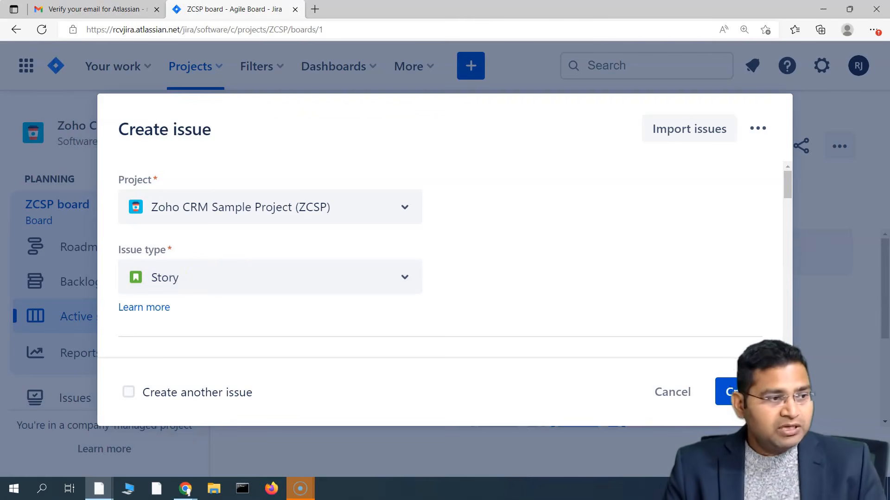
- Check the Course Contents slide again, move its window away and cancel the new issue
left_click_drag(0, 51, 446, 53)
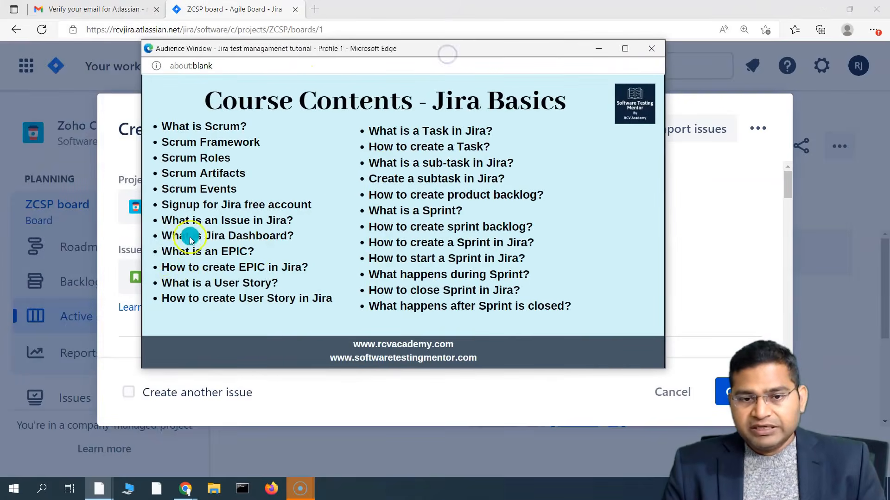
left_click_drag(533, 46, 0, 45)
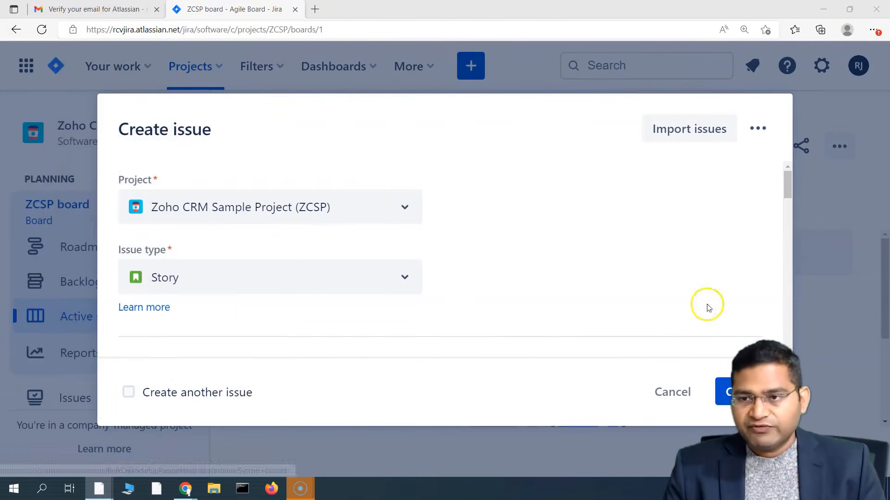
left_click(672, 385)
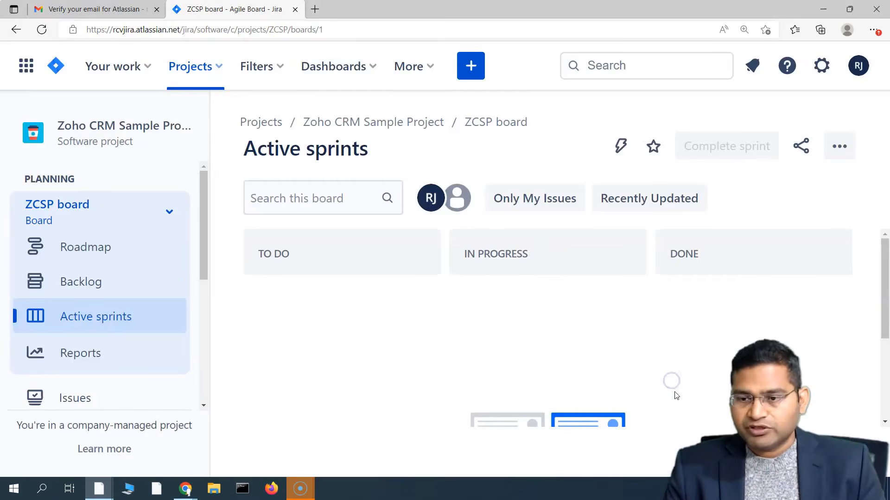
- Open the list of all dashboards on the site
left_click(374, 67)
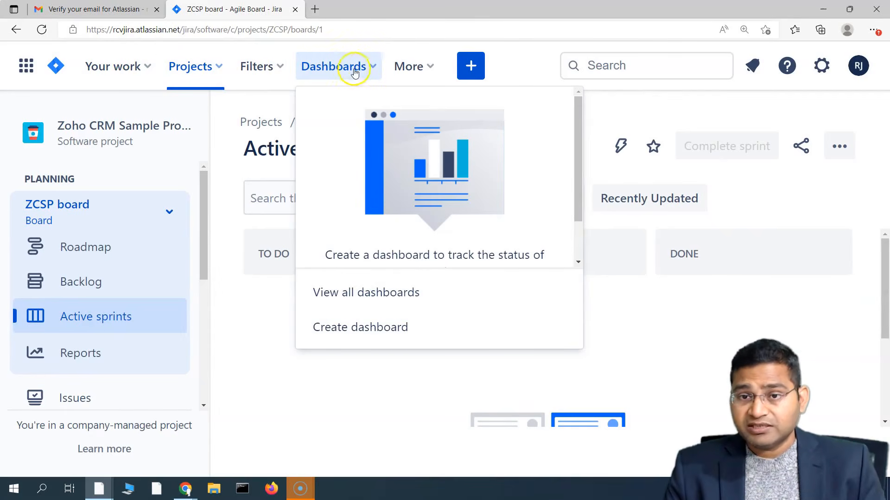
left_click(374, 293)
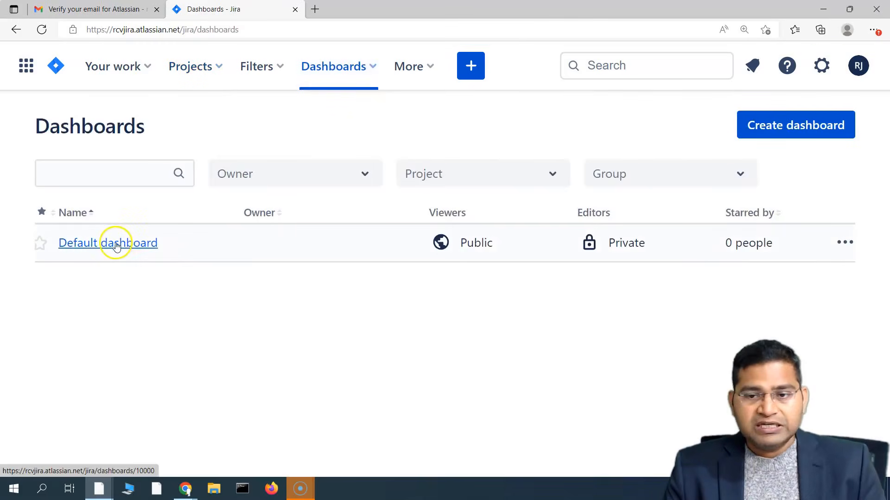
- Open the Default dashboard and examine its Introduction, Projects, Assigned to Me and Activity Streams gadgets
left_click(126, 249)
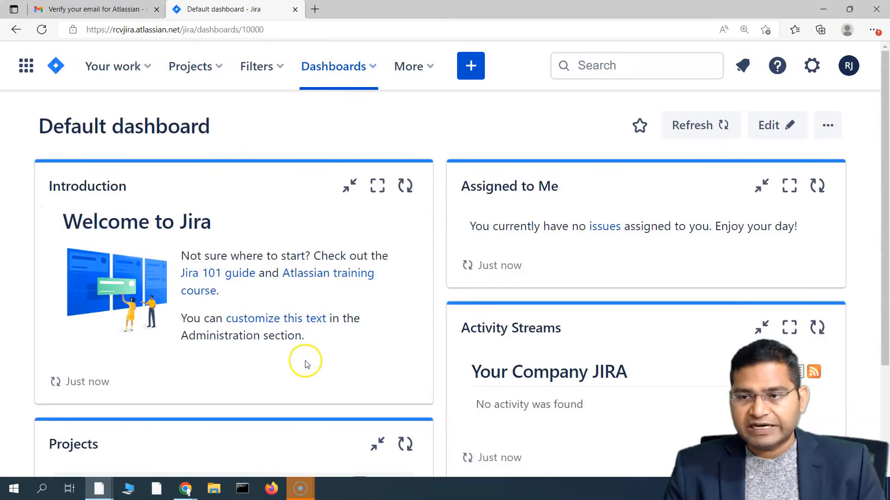
scroll(322, 359, "down", 2)
scroll(323, 361, "up", 2)
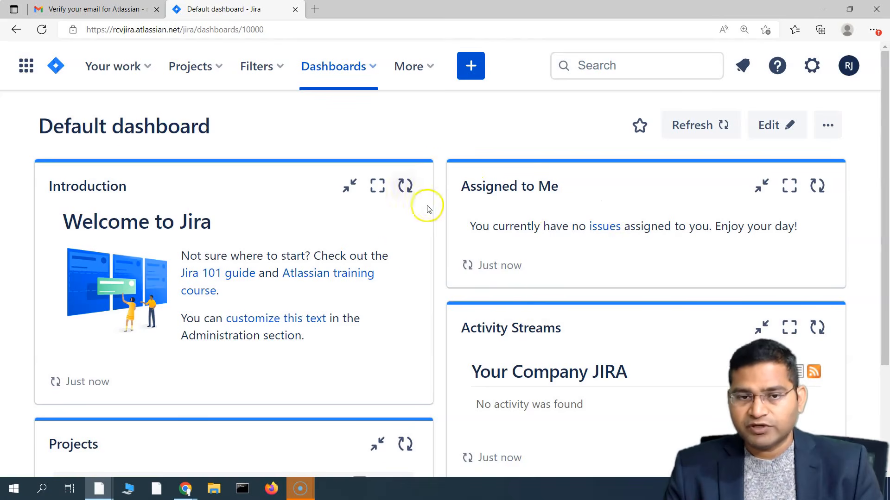
left_click_drag(144, 127, 223, 133)
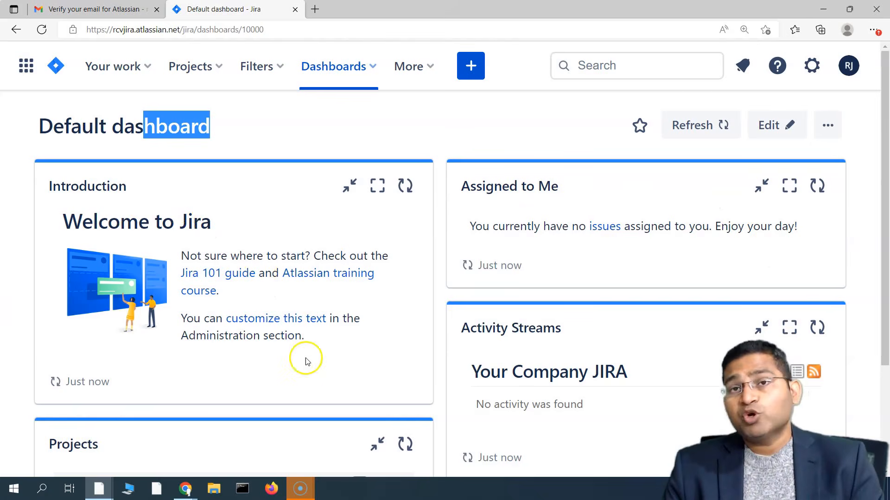
scroll(301, 383, "down", 3)
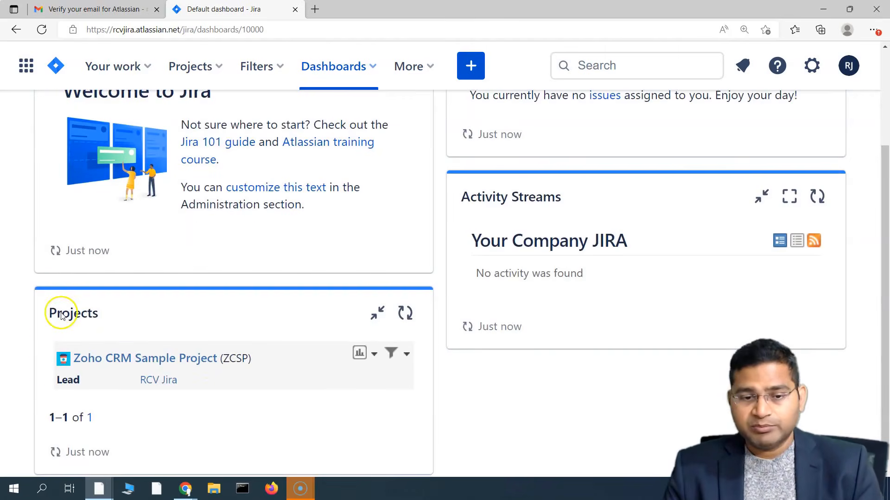
scroll(467, 383, "up", 1)
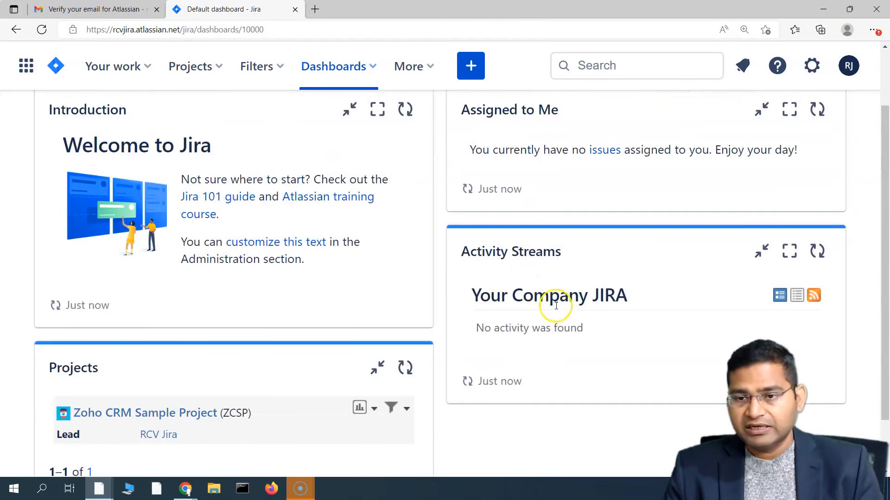
scroll(562, 254, "up", 2)
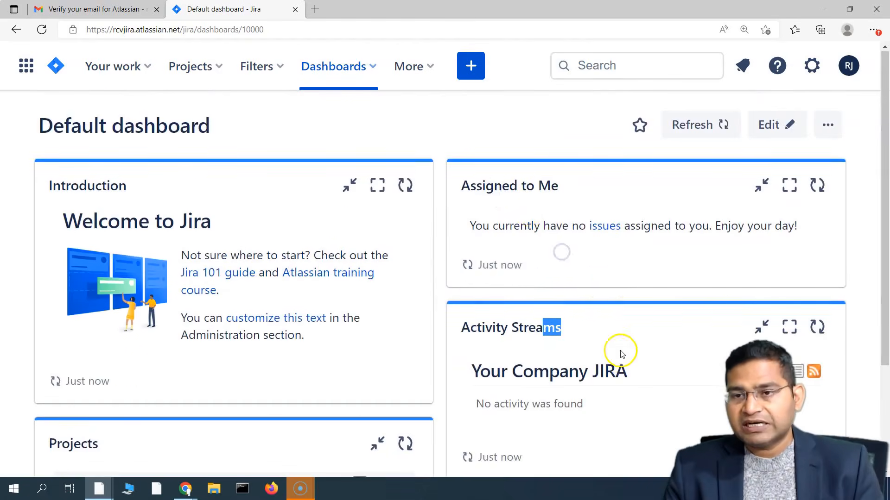
left_click_drag(504, 187, 574, 188)
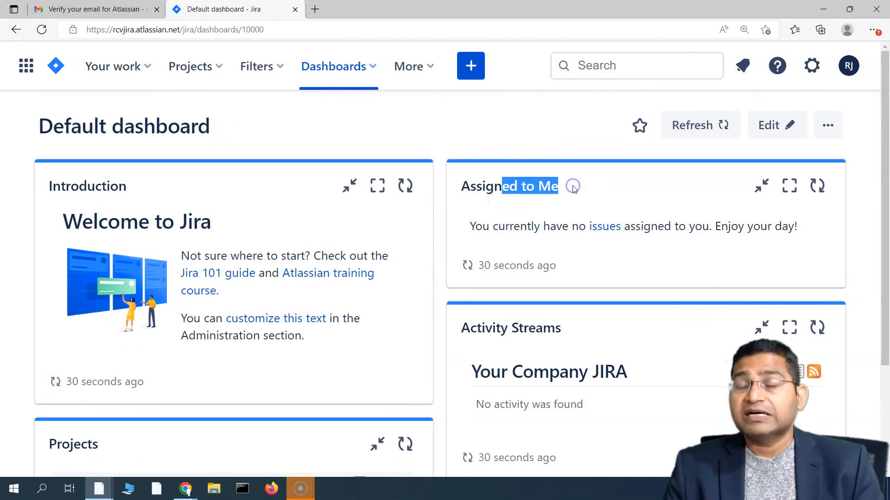
left_click(540, 186)
- Examine the additional actions available for the Default dashboard, such as sharing, copying and viewing as wallboard
left_click(829, 126)
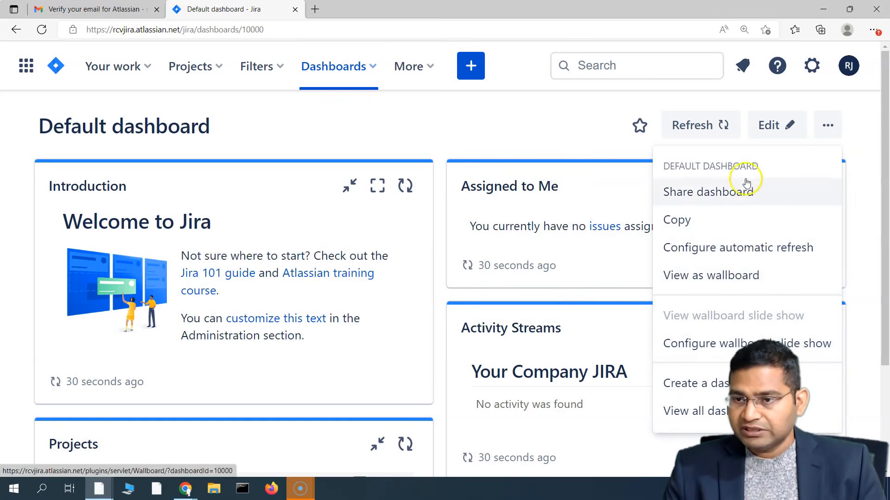
left_click(829, 125)
left_click(830, 125)
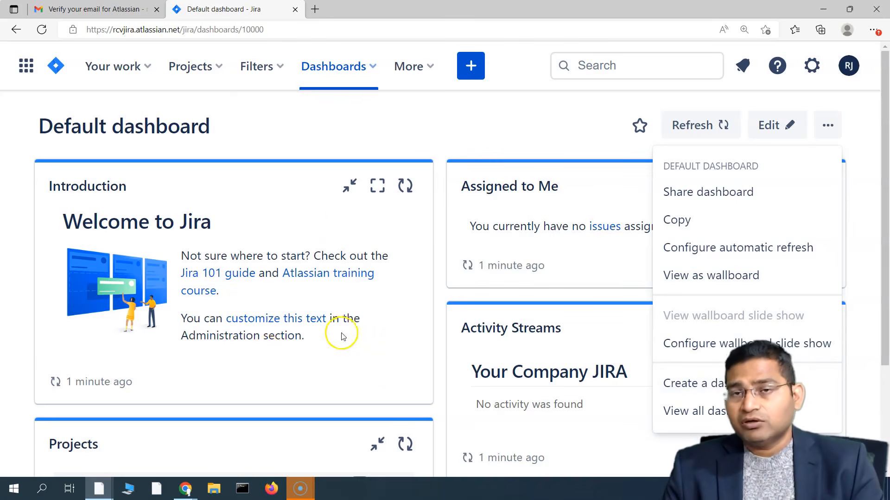
- Open the Default dashboard for editing and look through its current gadgets
left_click(769, 127)
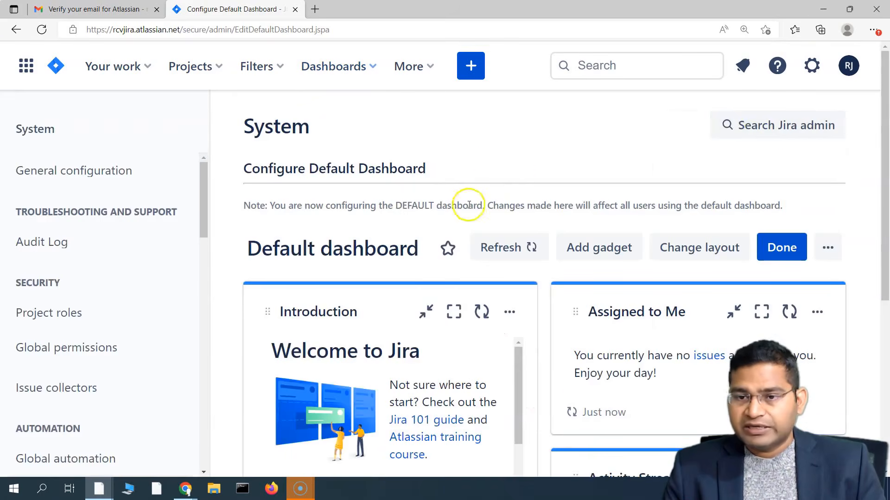
scroll(471, 220, "down", 2)
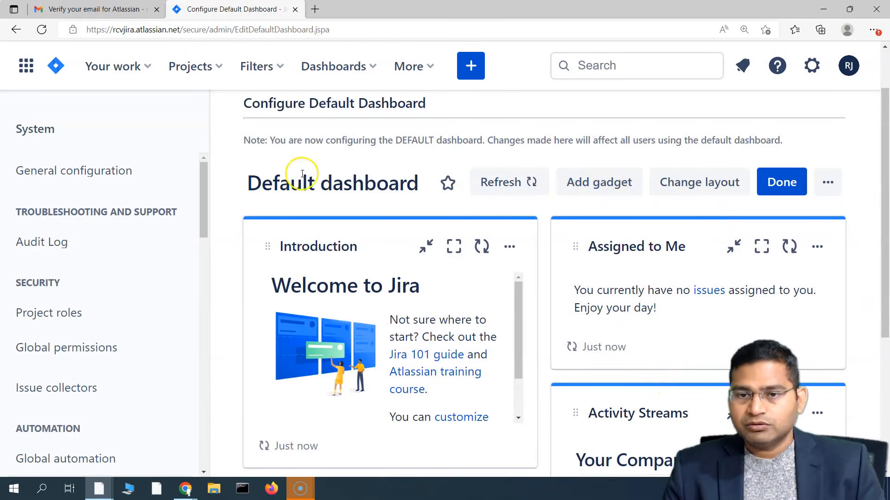
scroll(410, 337, "down", 1)
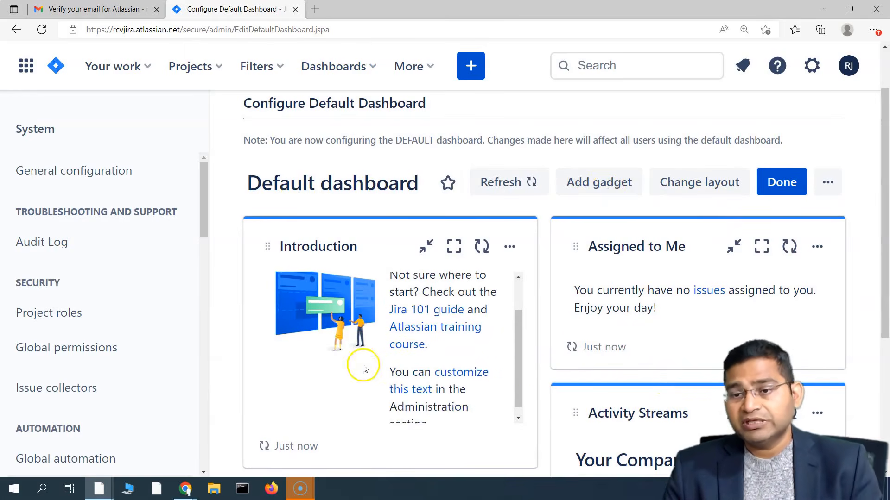
scroll(363, 365, "up", 1)
scroll(528, 362, "down", 5)
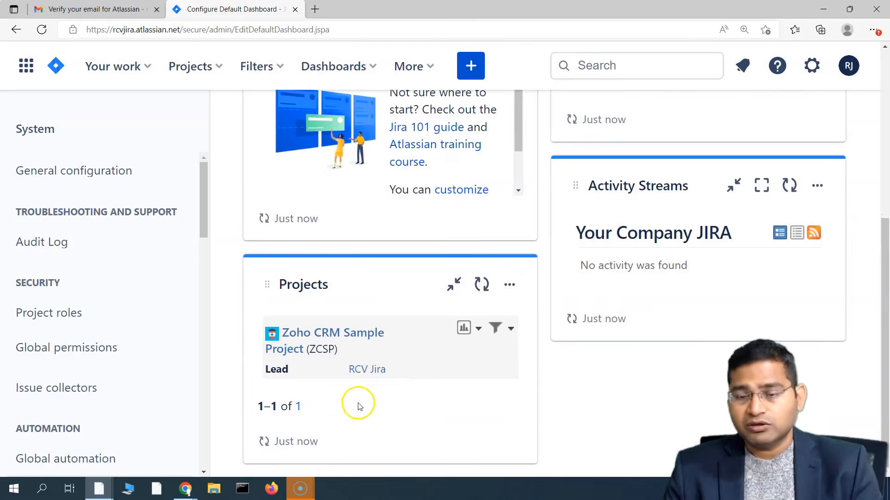
scroll(359, 406, "up", 5)
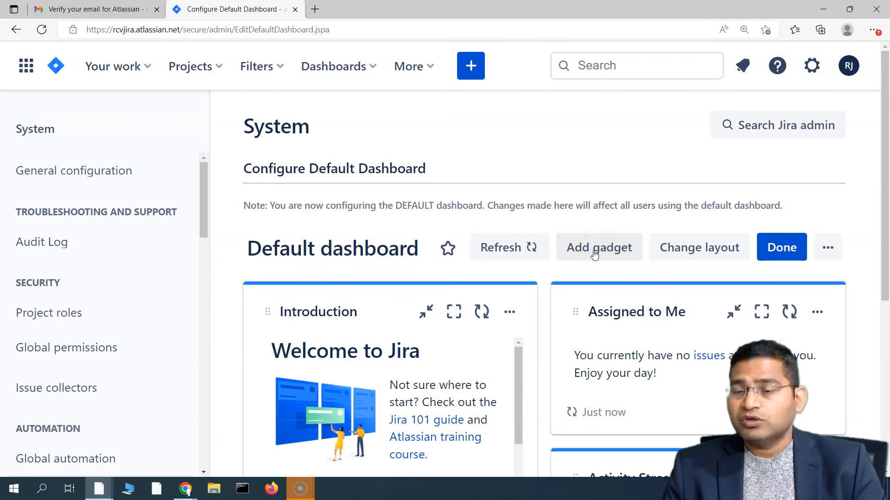
- Add the Issue Statistics and Issues in progress gadgets to the Default dashboard and finish editing
left_click(599, 255)
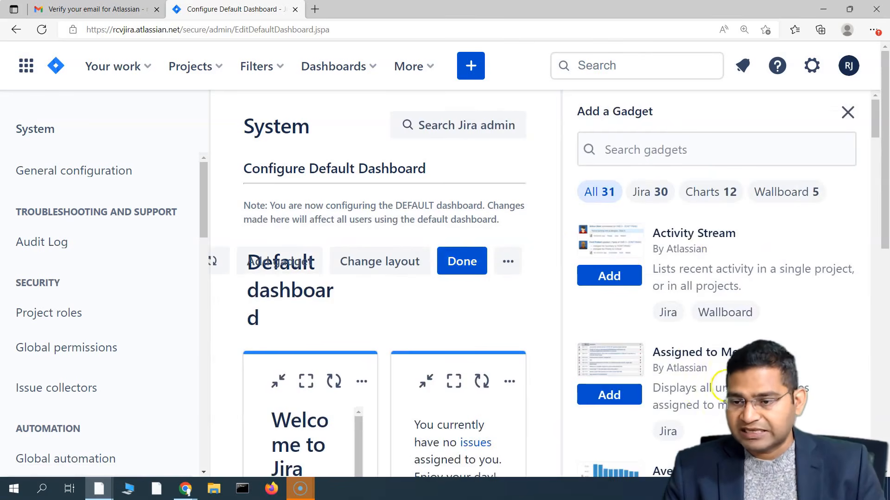
scroll(724, 388, "down", 10)
scroll(721, 383, "down", 9)
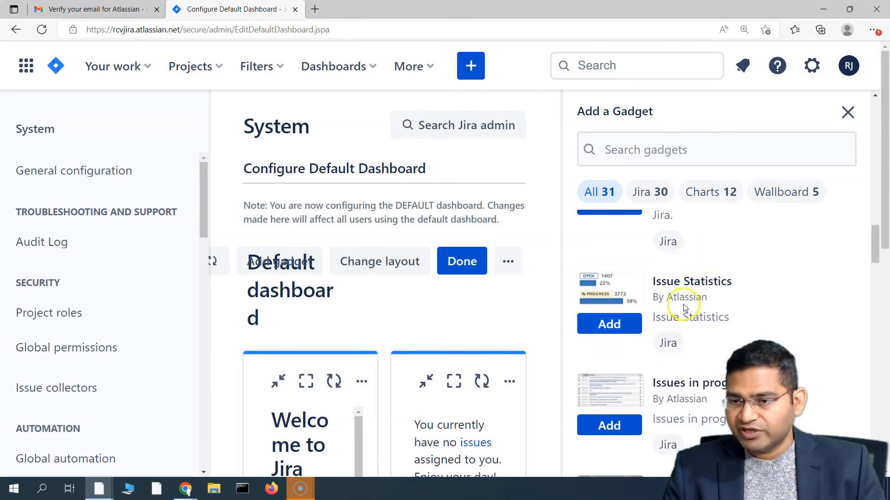
left_click(608, 324)
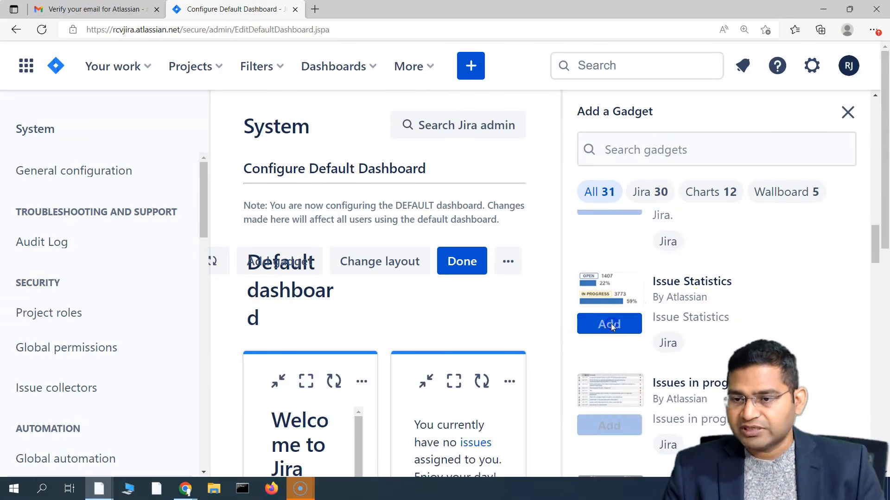
scroll(669, 393, "down", 2)
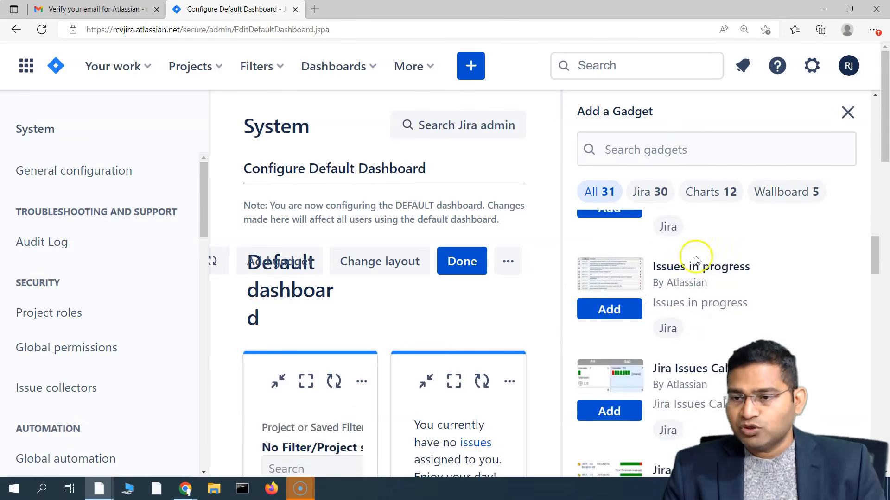
left_click(616, 314)
scroll(391, 408, "down", 7)
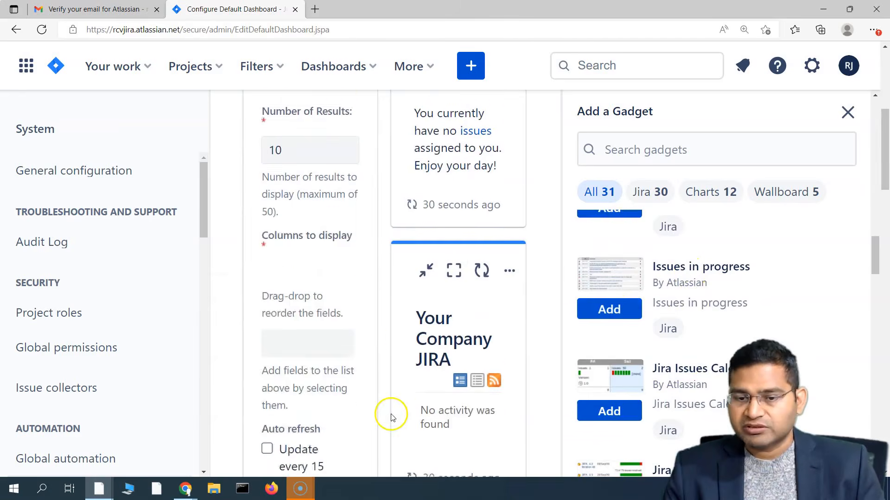
scroll(360, 381, "up", 7)
left_click(471, 263)
- Review the Issues in progress and Issue Statistics gadgets on the Default dashboard and read their configuration notes
scroll(397, 363, "down", 8)
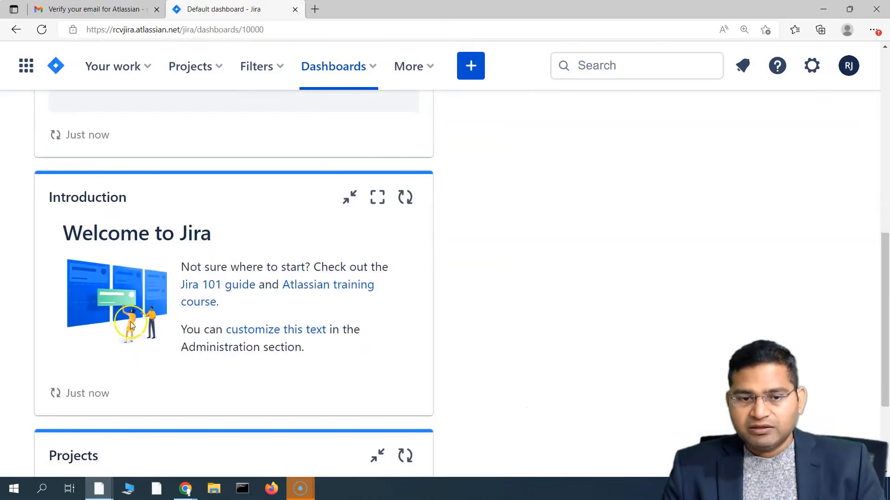
scroll(68, 334, "up", 10)
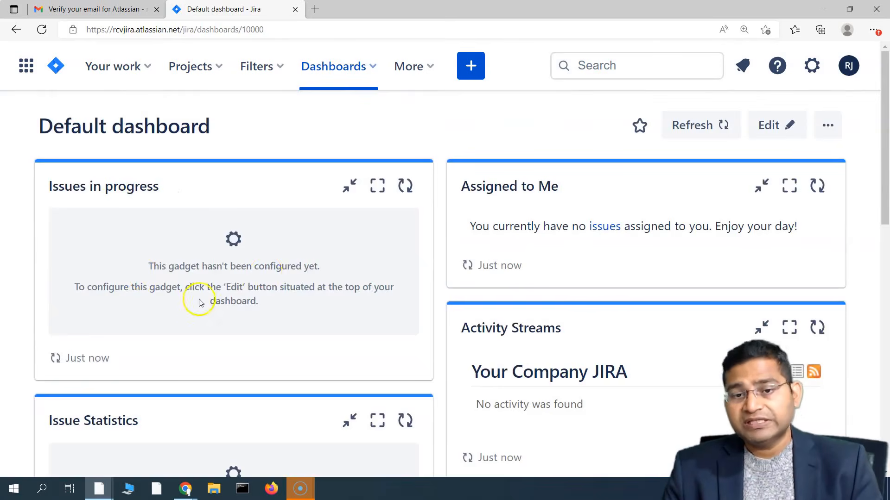
left_click_drag(147, 266, 286, 303)
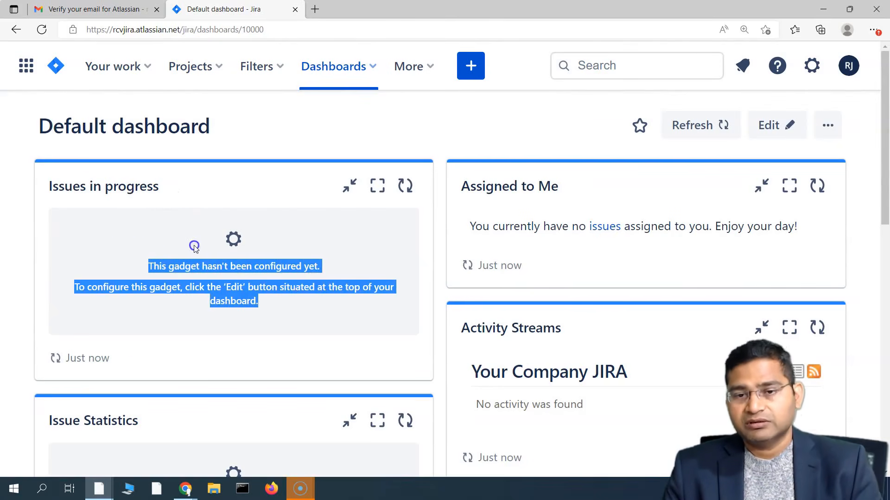
left_click(155, 295)
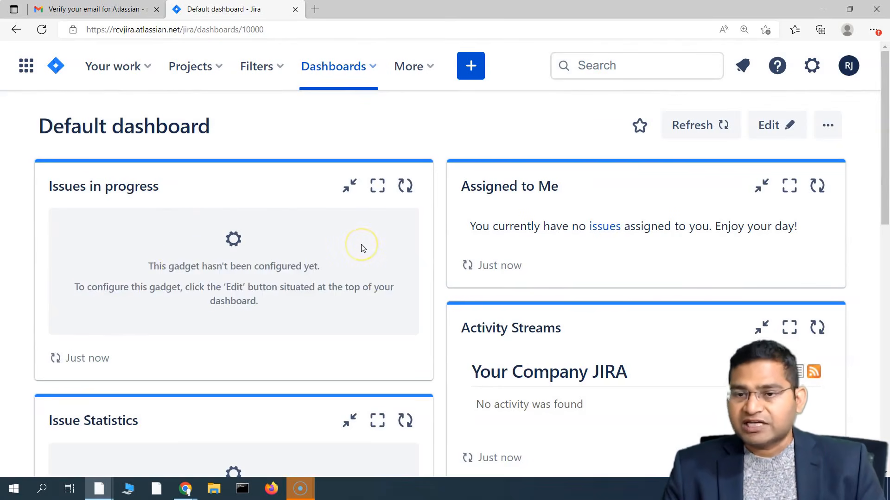
scroll(284, 322, "down", 3)
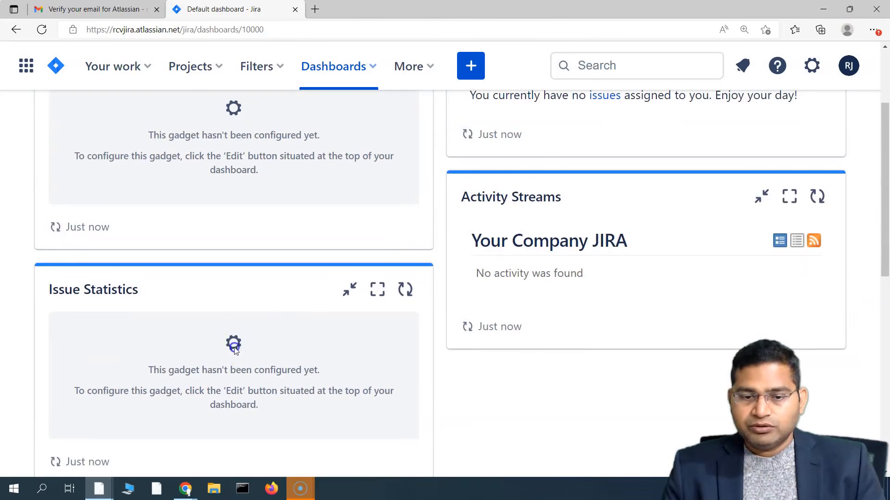
scroll(331, 354, "down", 2)
scroll(371, 256, "up", 5)
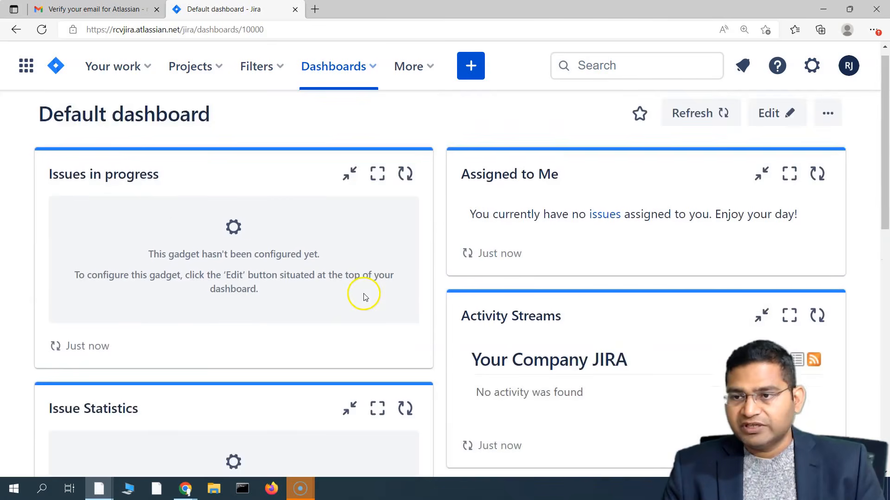
- Return the Default dashboard to editing and open the configuration of the Assigned to Me gadget
left_click(771, 129)
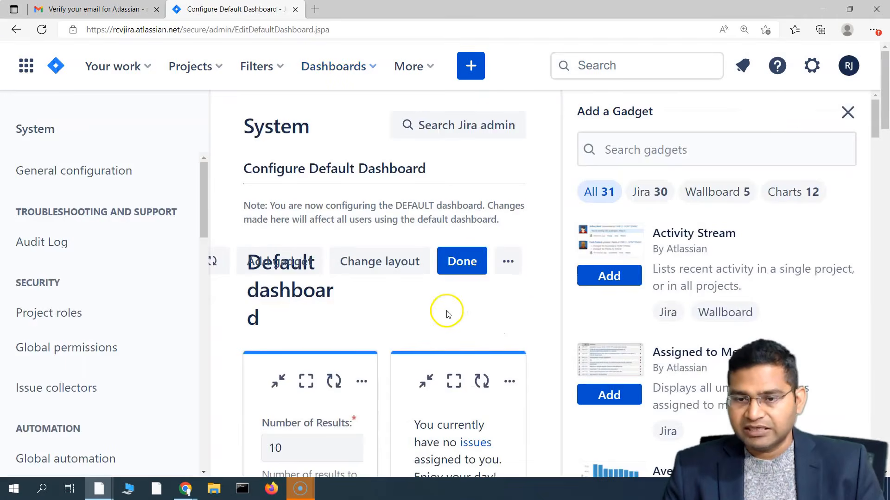
scroll(447, 313, "down", 4)
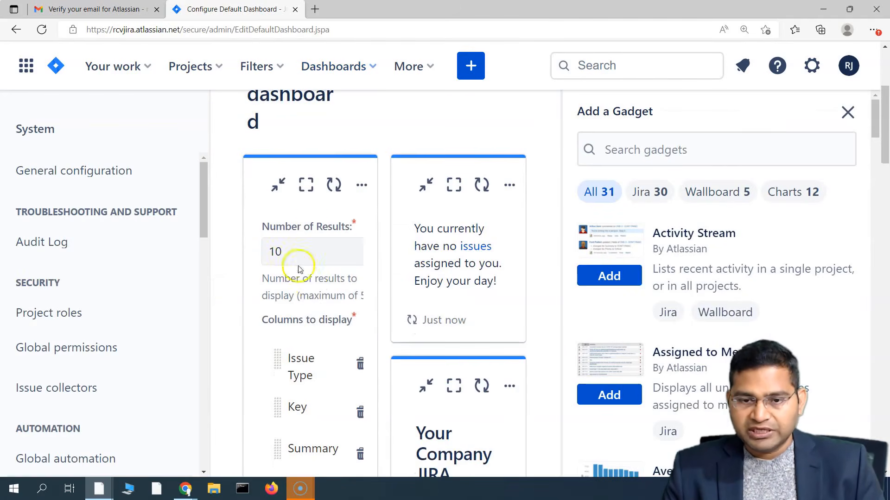
scroll(298, 278, "down", 4)
scroll(417, 324, "up", 5)
left_click(509, 250)
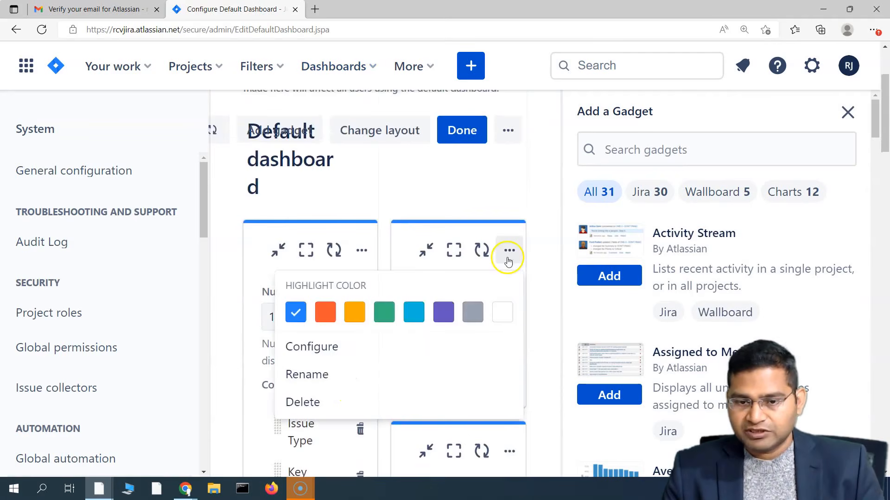
left_click(349, 354)
- Close the list of available gadgets, add the Actual start column to the Assigned to Me gadget and save its configuration
scroll(449, 301, "down", 4)
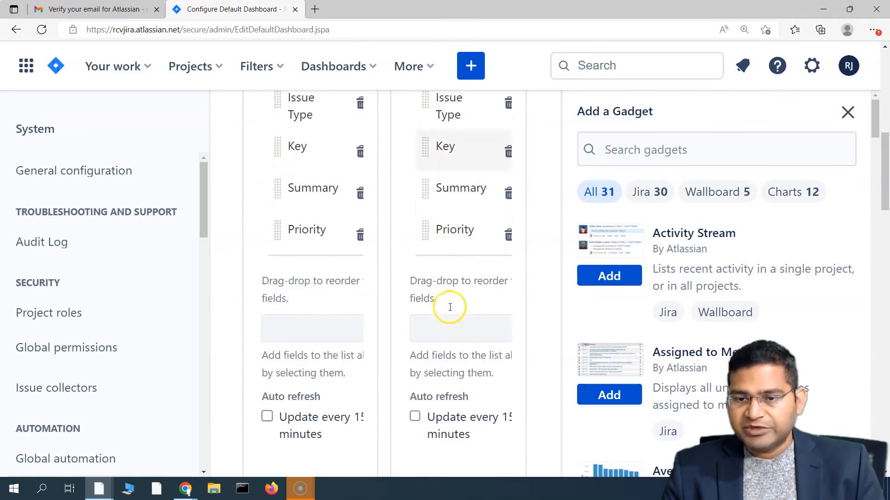
scroll(443, 352, "down", 3)
scroll(456, 371, "down", 2)
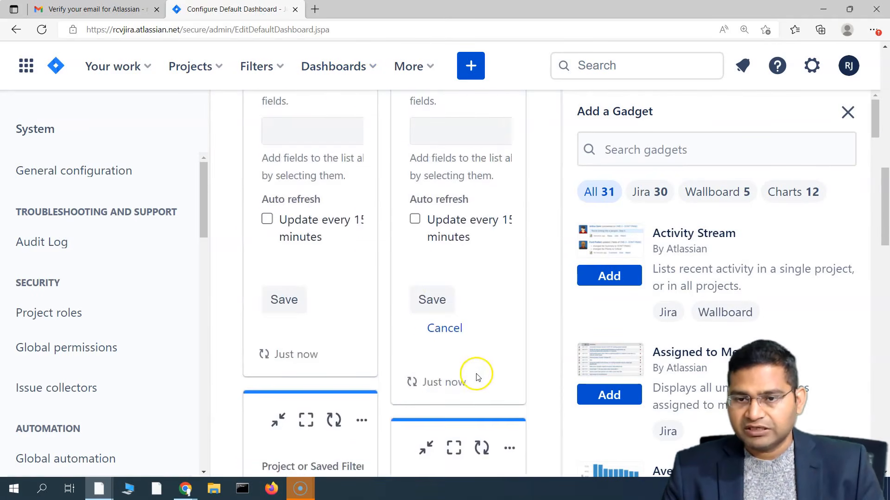
scroll(649, 370, "up", 5)
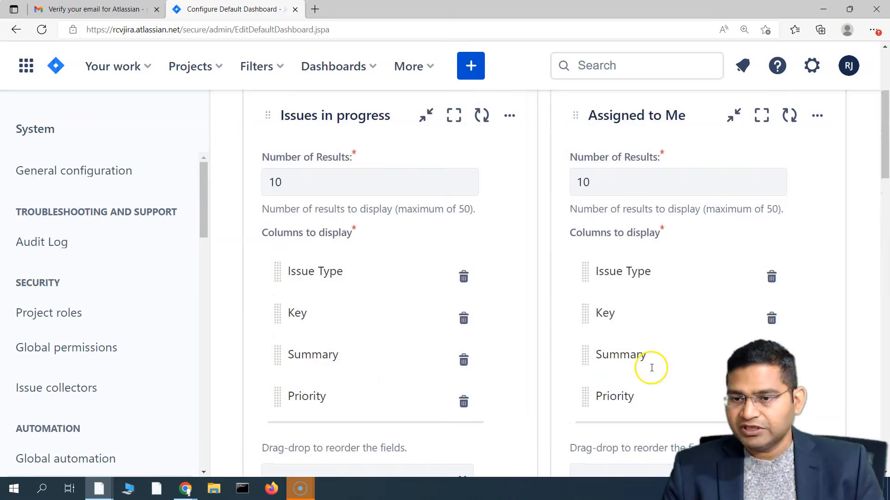
scroll(602, 308, "down", 3)
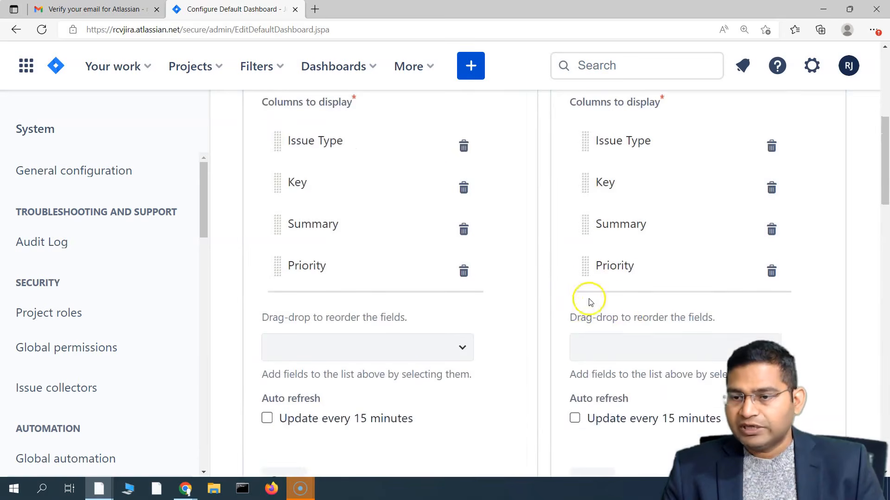
left_click(625, 351)
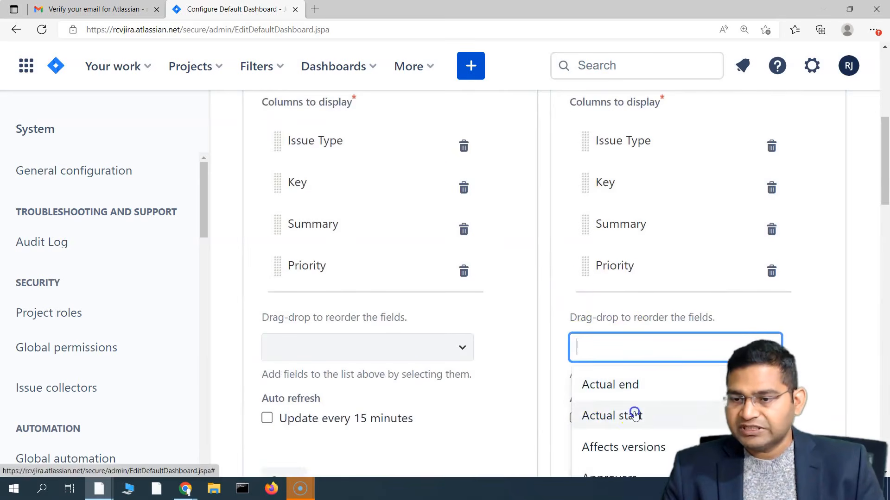
left_click(631, 414)
scroll(636, 271, "up", 4)
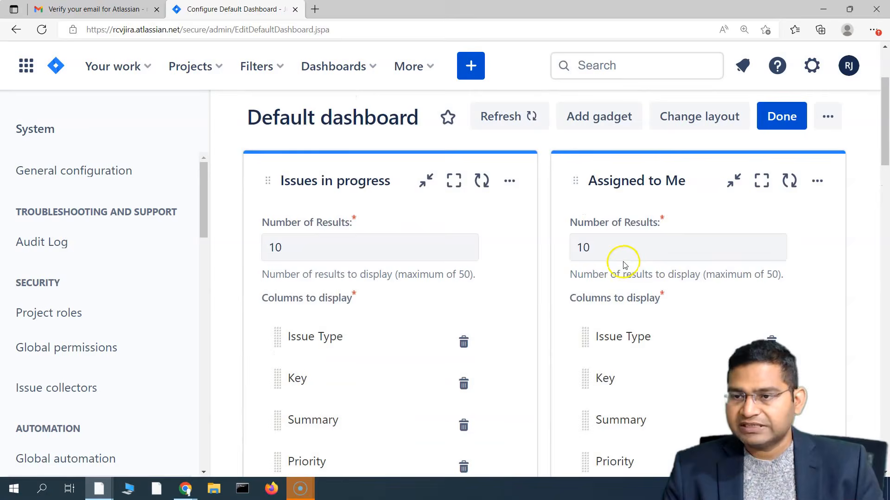
scroll(655, 285, "down", 8)
left_click(588, 337)
scroll(357, 338, "up", 9)
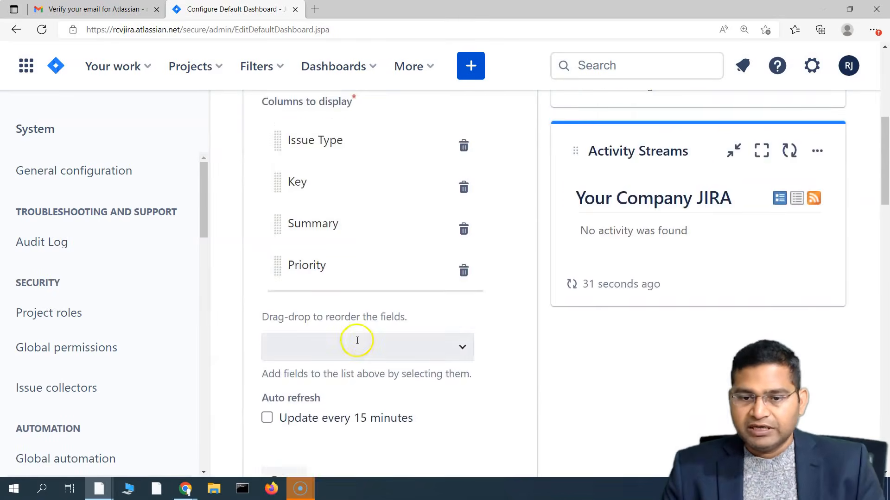
- Look over the gadgets of the Default dashboard in its configuration page and in its normal view
scroll(510, 394, "down", 10)
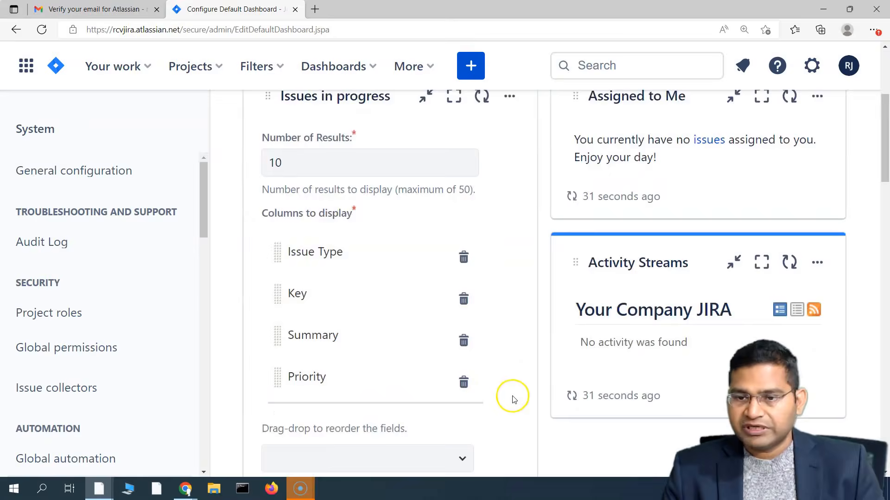
scroll(512, 399, "down", 5)
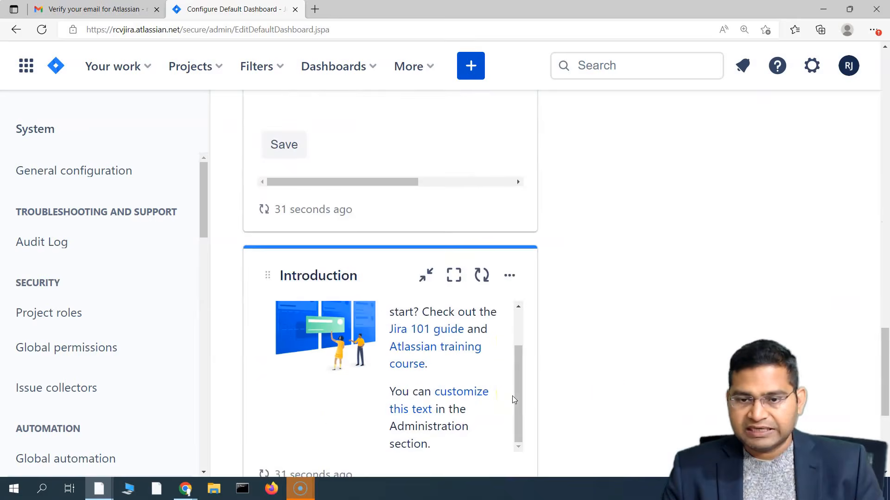
scroll(622, 402, "down", 8)
scroll(622, 402, "up", 20)
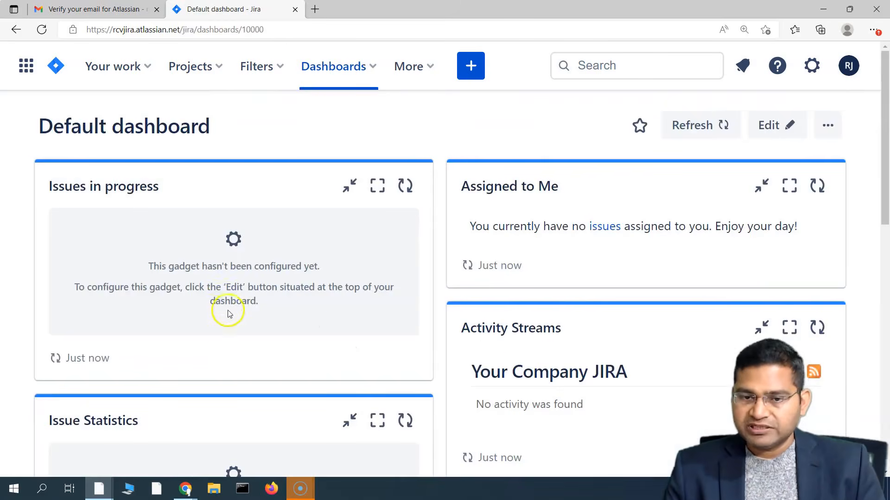
scroll(228, 315, "down", 10)
scroll(268, 385, "up", 7)
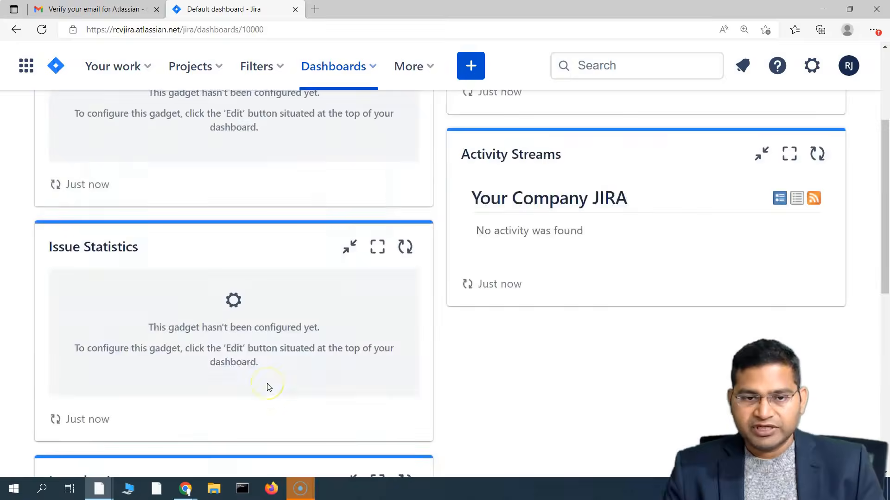
scroll(268, 387, "up", 4)
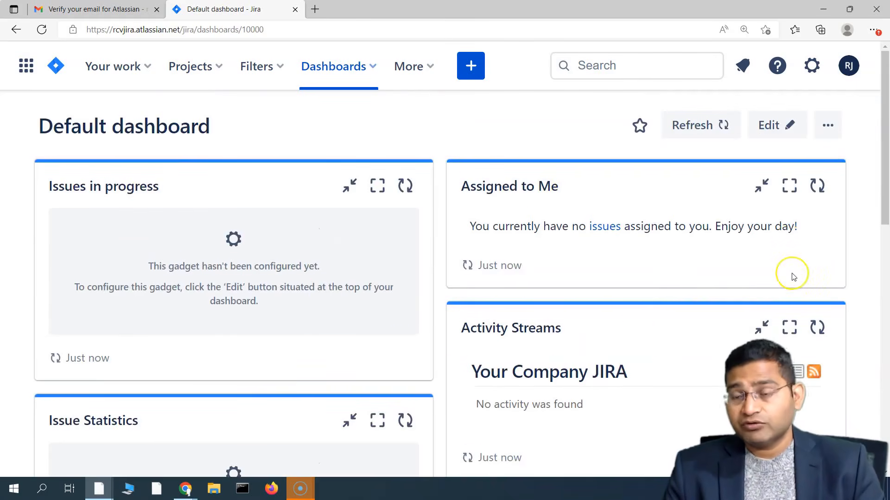
- Start creating a new dashboard from the Default dashboard and name it My dashboard
left_click(828, 128)
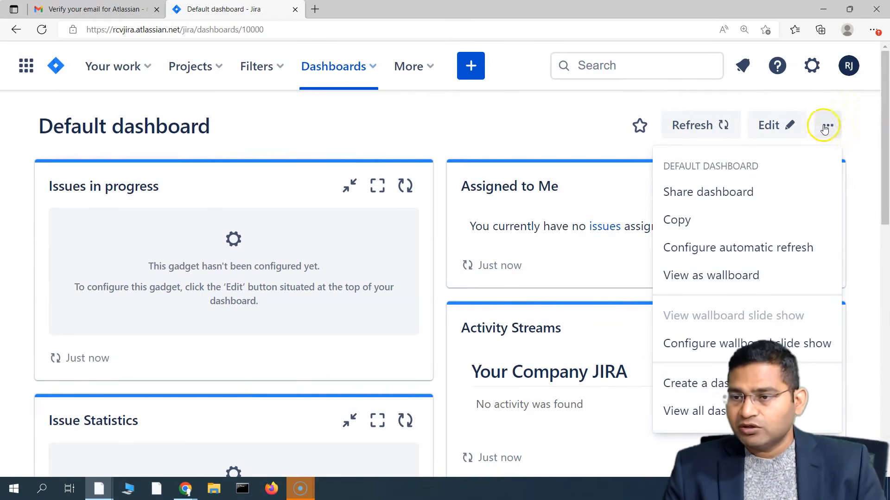
left_click(724, 387)
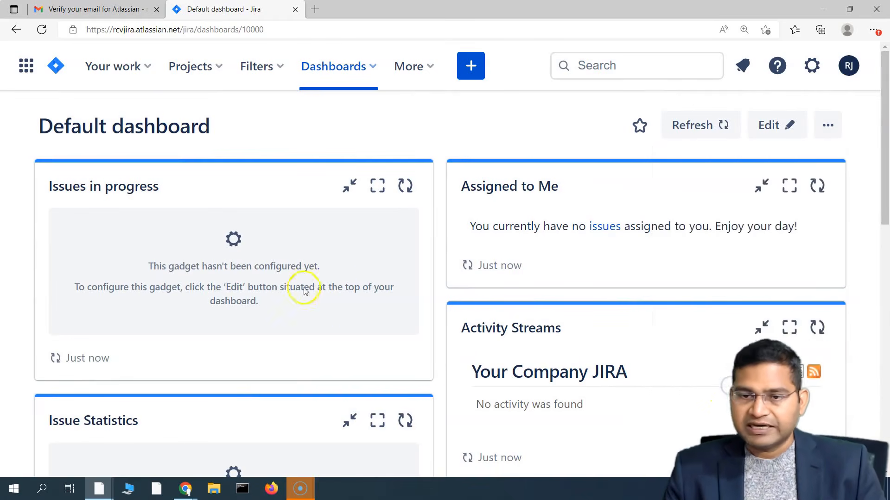
type("My dash")
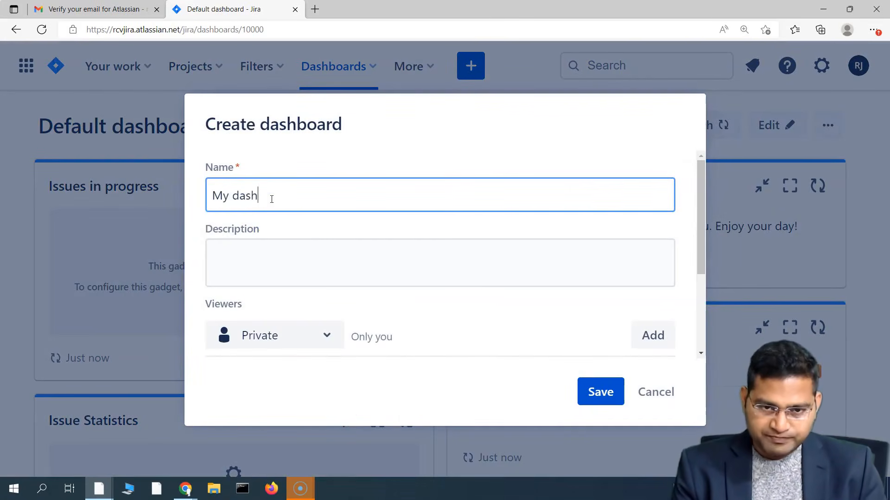
type("board")
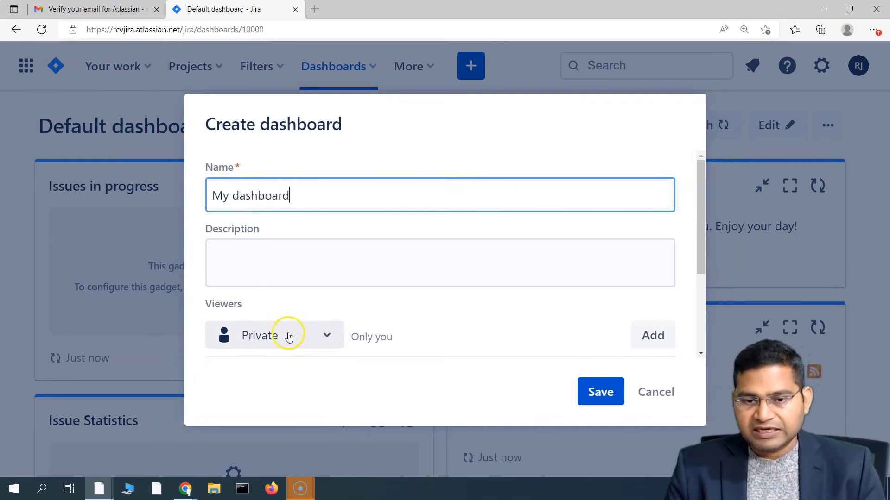
- Try the Group and My organization options as viewers of the new dashboard
left_click(332, 339)
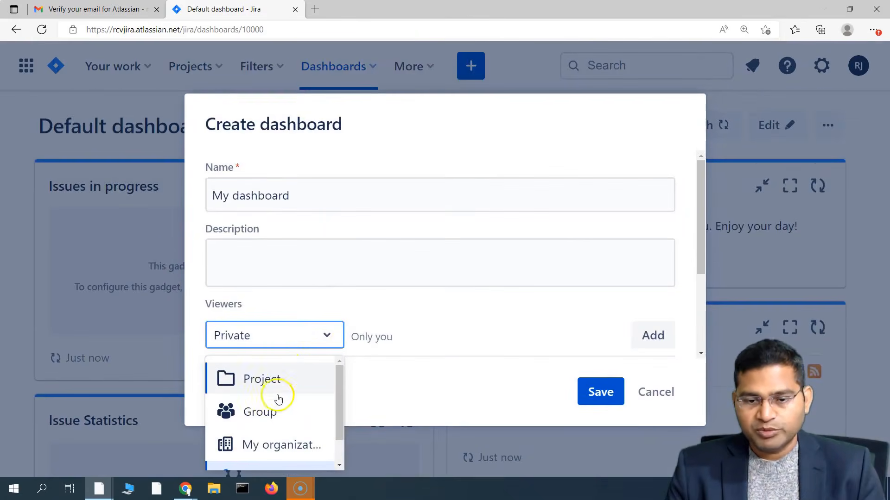
scroll(278, 399, "down", 1)
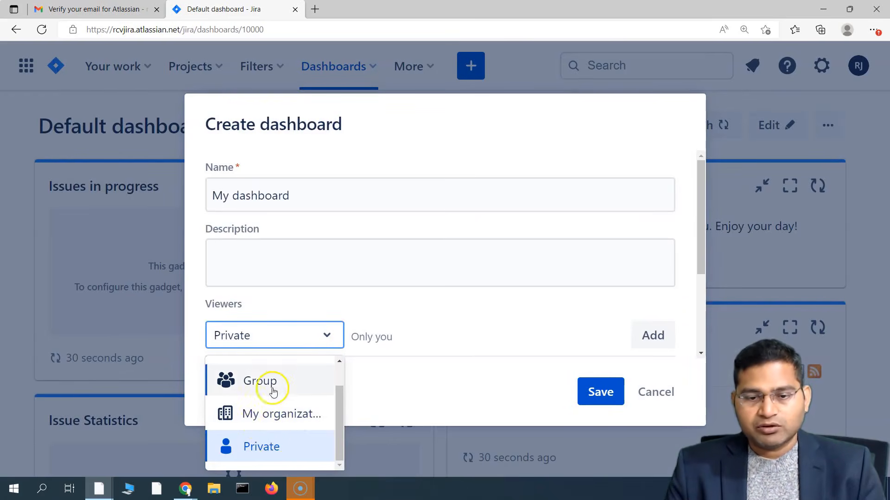
left_click(274, 388)
left_click(448, 347)
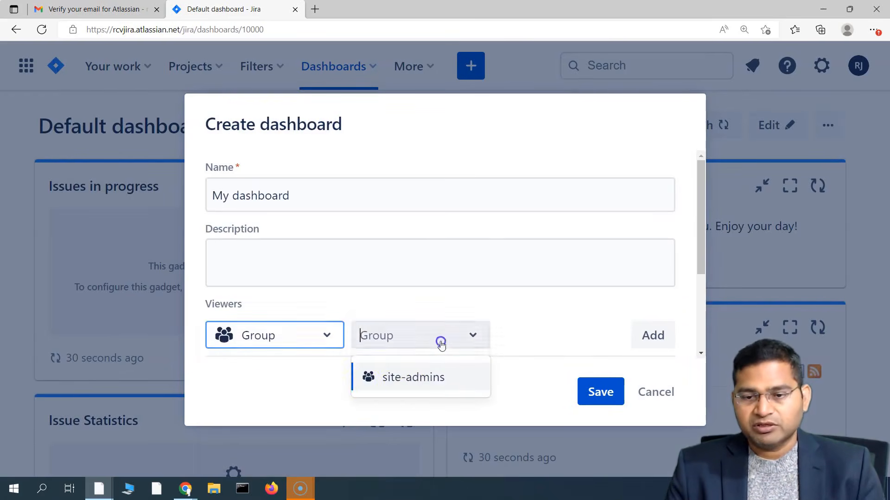
left_click(319, 339)
left_click(279, 442)
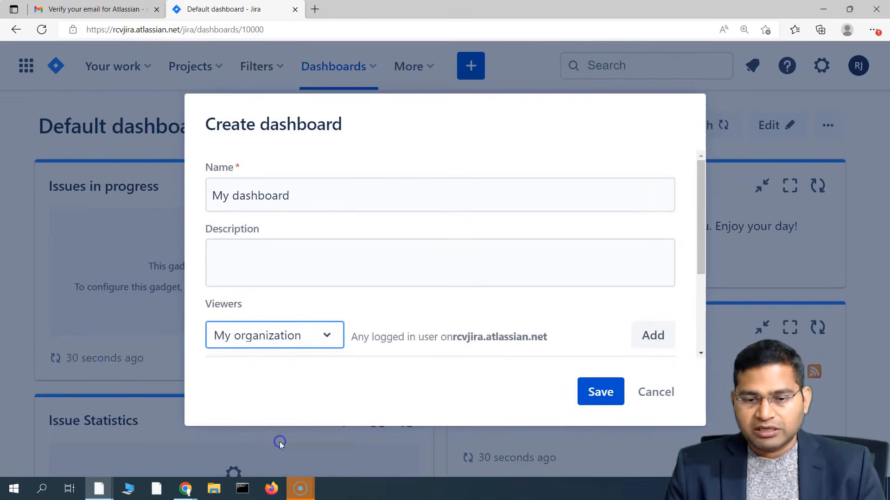
- Add the project Zoho CRM Sample Project with all roles as a viewer of the new dashboard
left_click(312, 332)
left_click(268, 384)
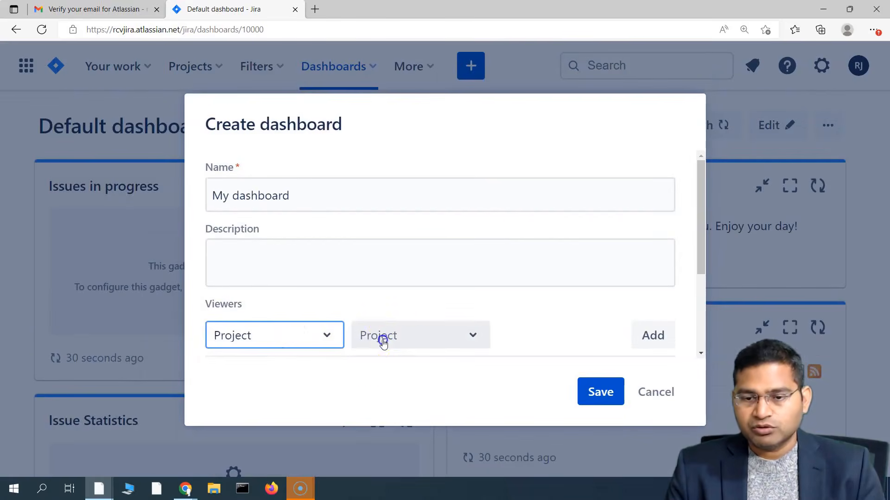
left_click(383, 342)
left_click(421, 379)
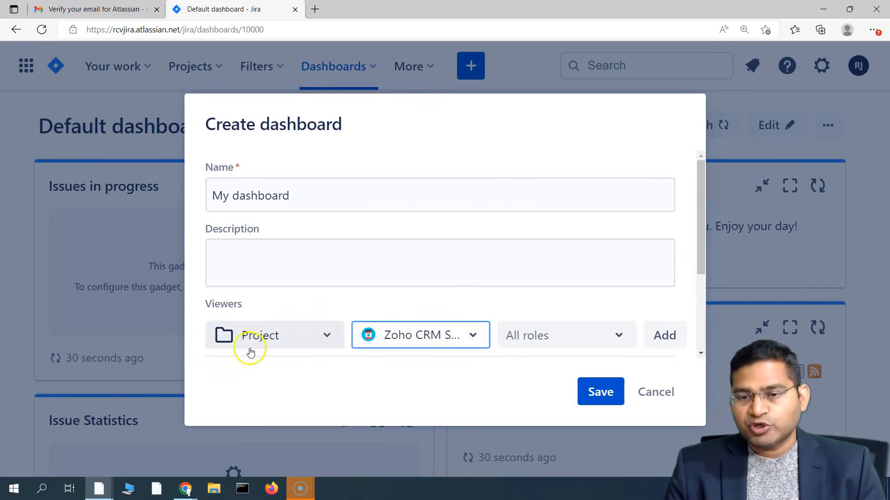
left_click(550, 344)
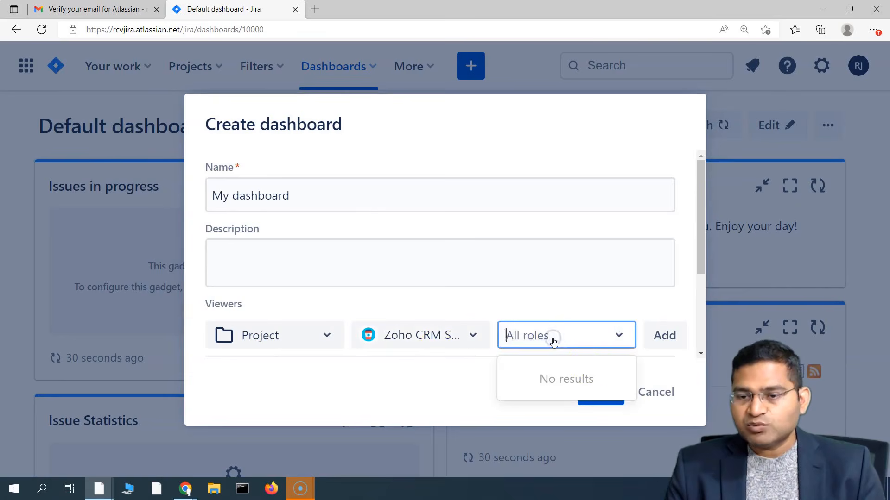
left_click(421, 381)
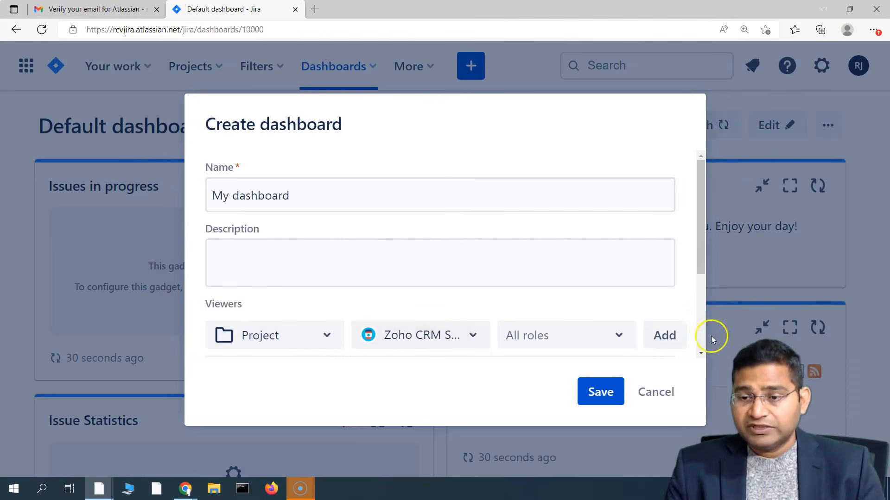
left_click(669, 341)
scroll(616, 313, "down", 2)
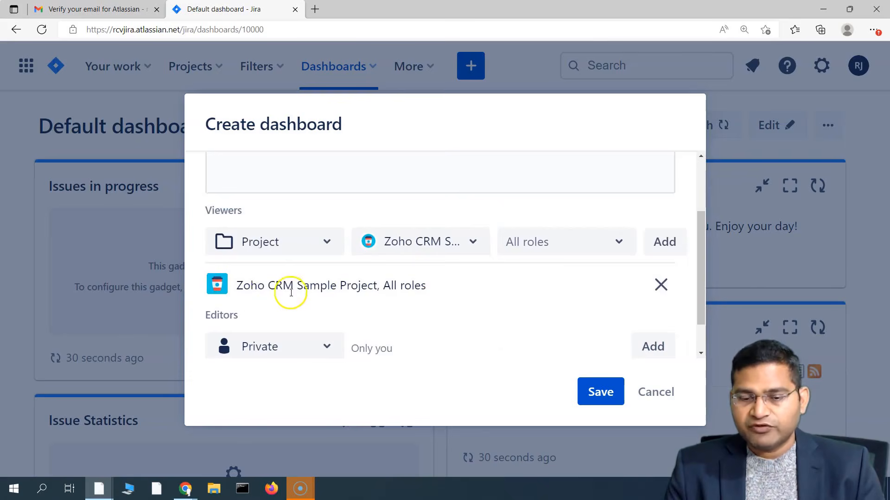
- Check the viewer and editor entries, save the new dashboard with private editors and dismiss the notification
left_click_drag(392, 287, 434, 286)
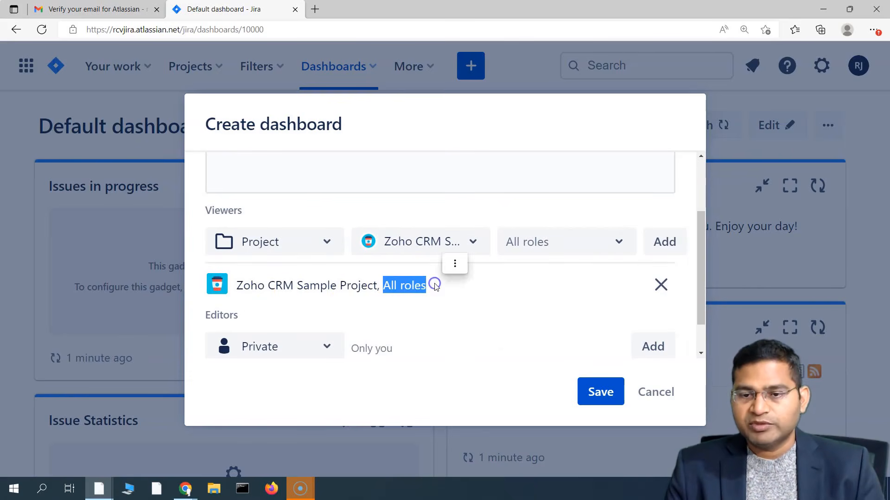
scroll(542, 334, "down", 1)
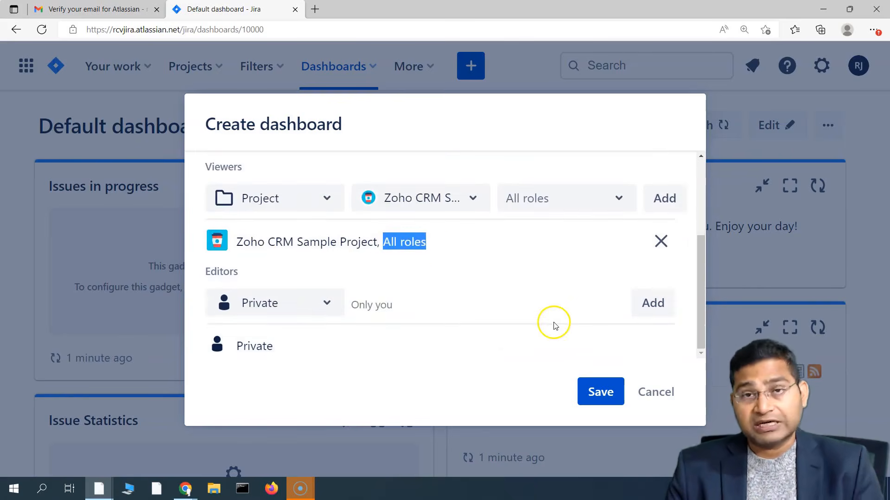
left_click(609, 394)
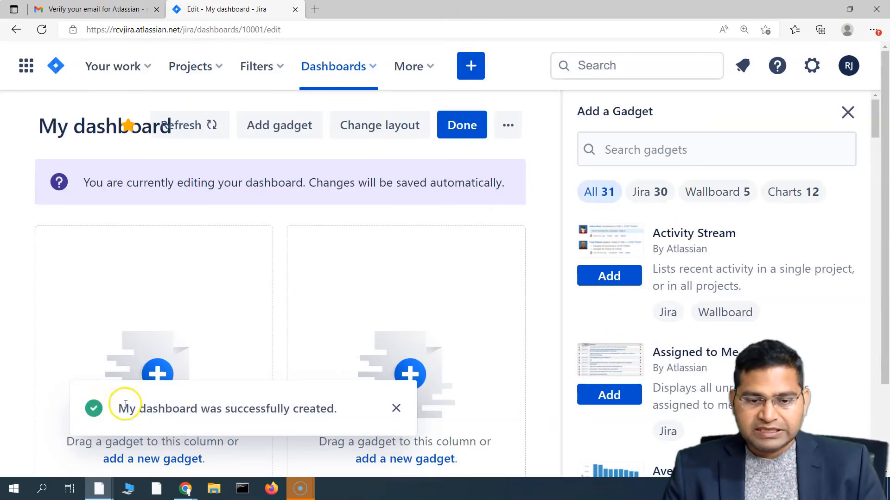
left_click(396, 408)
- Close and reopen the list of available gadgets, and add the Activity Stream gadget to My dashboard
scroll(271, 322, "down", 2)
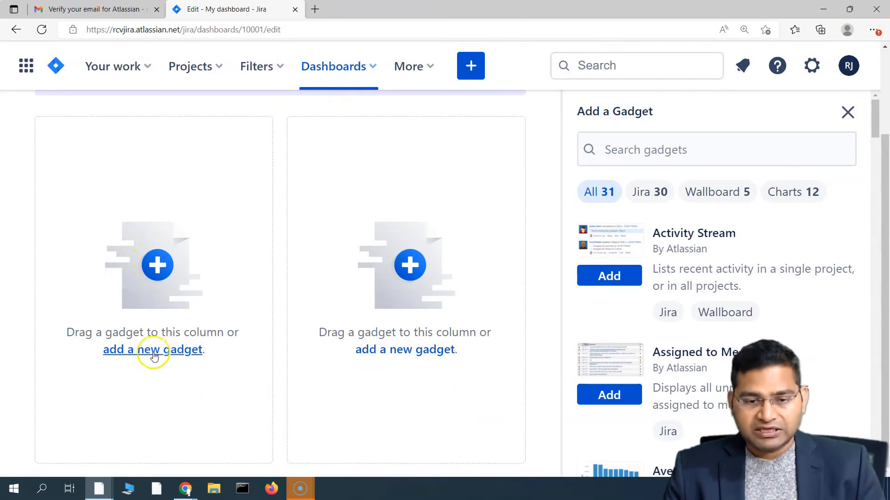
scroll(169, 356, "up", 3)
left_click(846, 113)
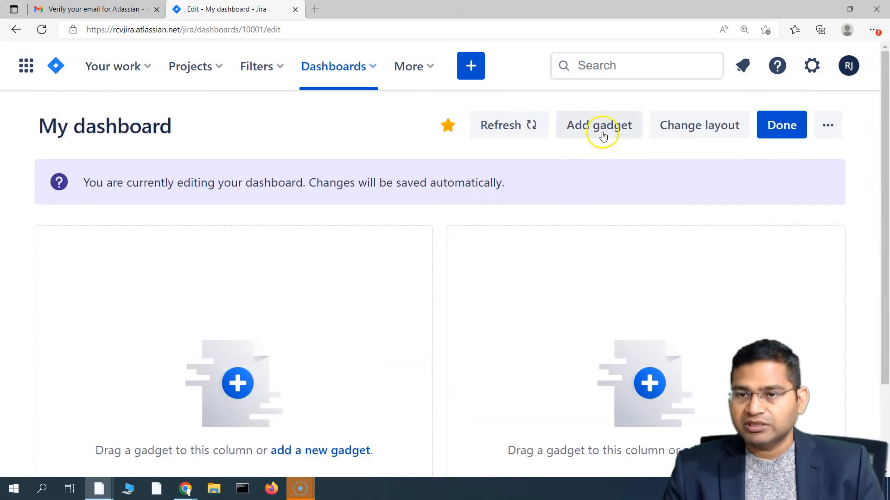
scroll(417, 278, "down", 2)
left_click(332, 341)
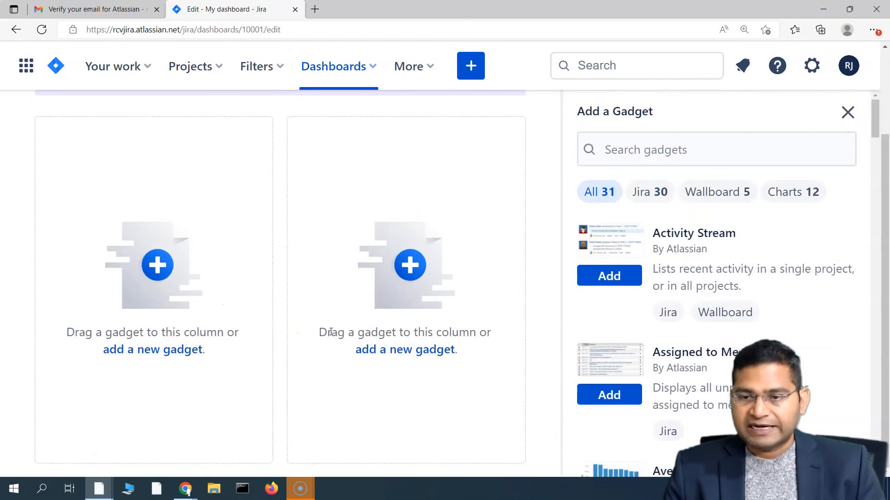
left_click(608, 277)
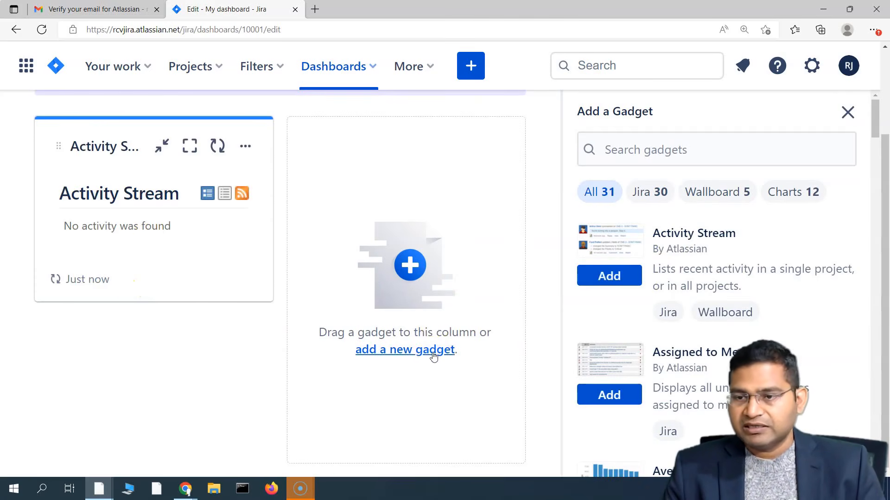
- Add the Assigned to Me gadget to My dashboard and save its configuration with the default columns and 10 results
scroll(677, 348, "down", 3)
left_click(621, 221)
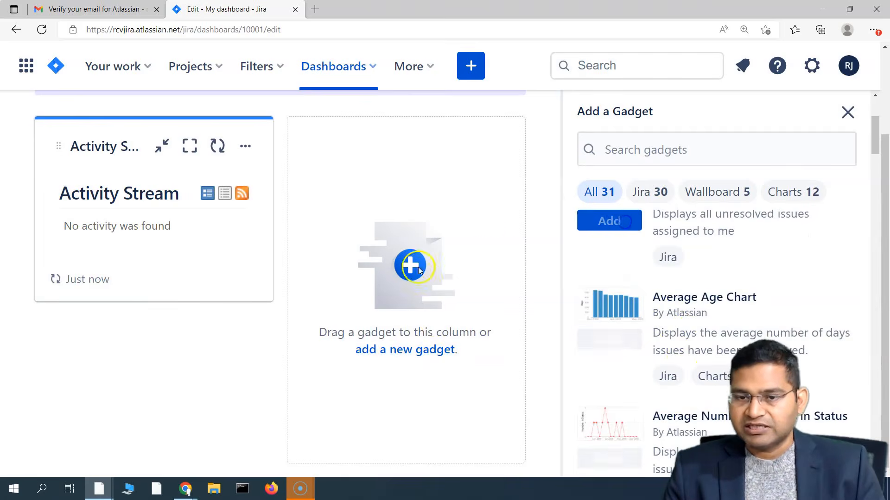
scroll(360, 363, "up", 3)
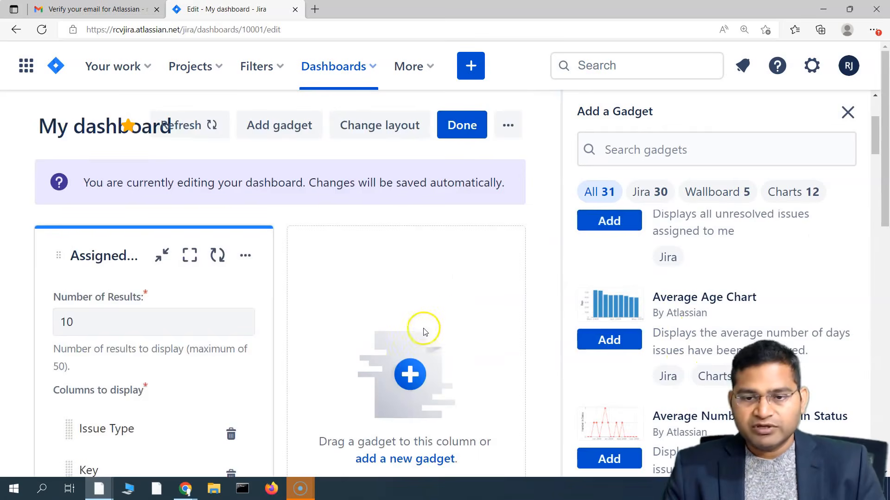
scroll(352, 384, "down", 3)
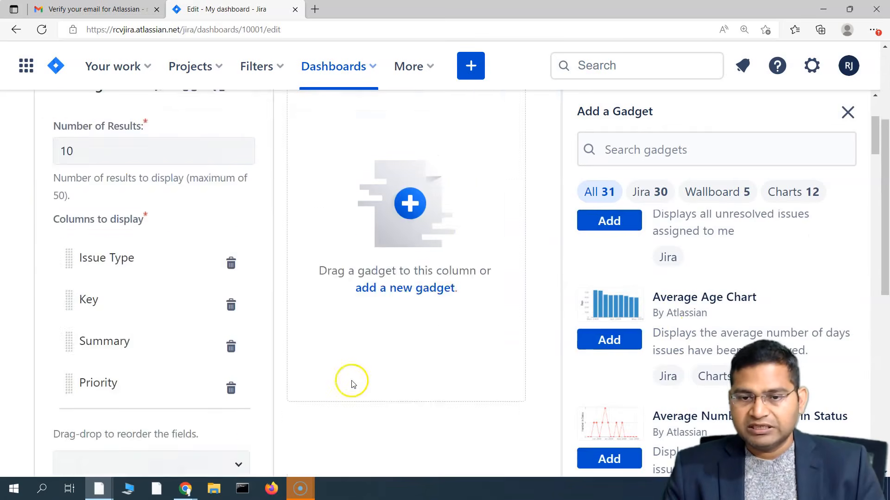
scroll(352, 384, "down", 7)
left_click(70, 195)
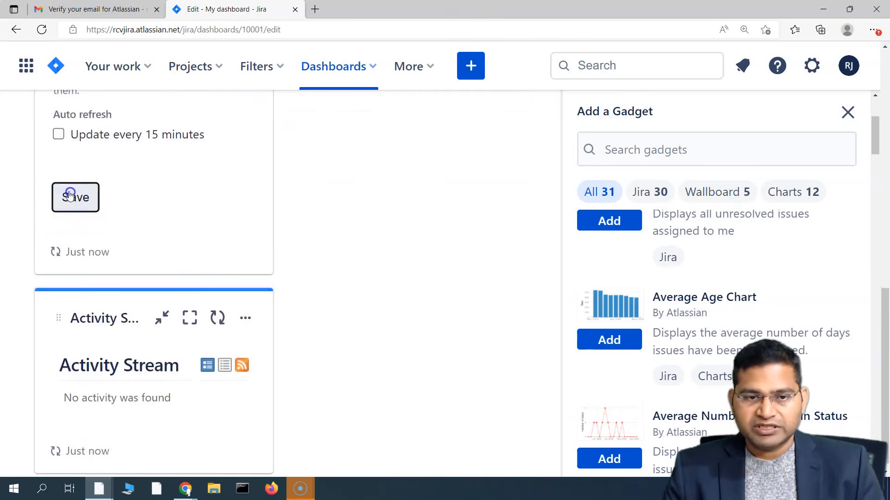
scroll(510, 419, "up", 3)
scroll(510, 419, "down", 3)
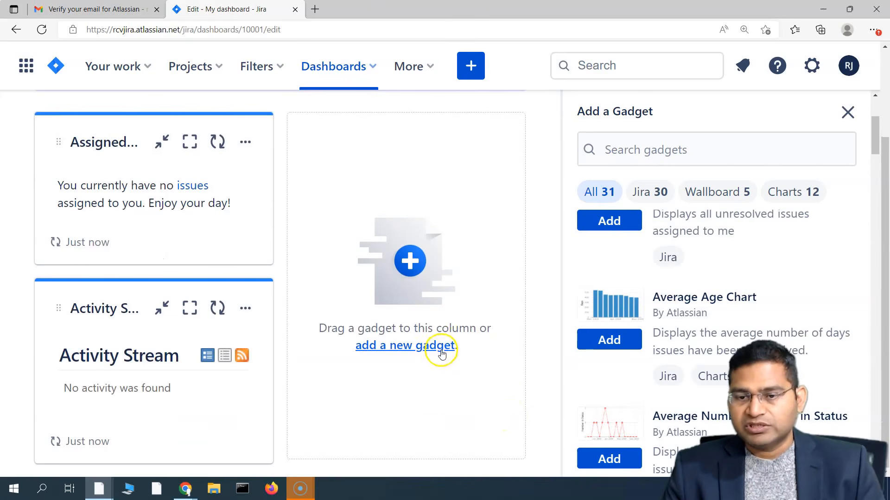
- Find the Pie Chart gadget among the available gadgets and add it to My dashboard
scroll(616, 347, "down", 10)
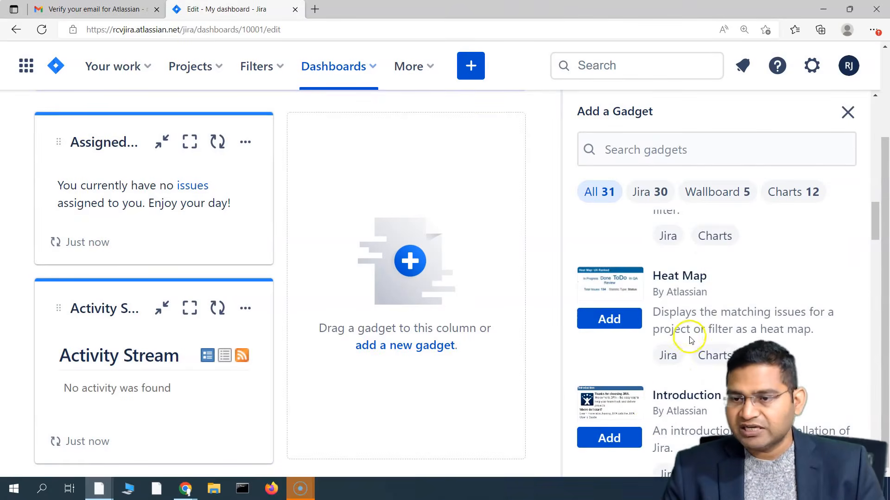
scroll(653, 425, "down", 12)
scroll(653, 426, "down", 3)
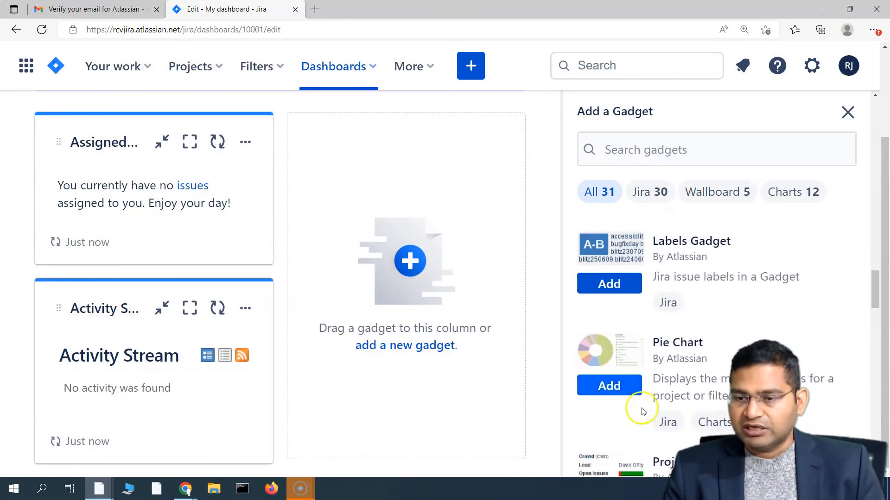
left_click(610, 390)
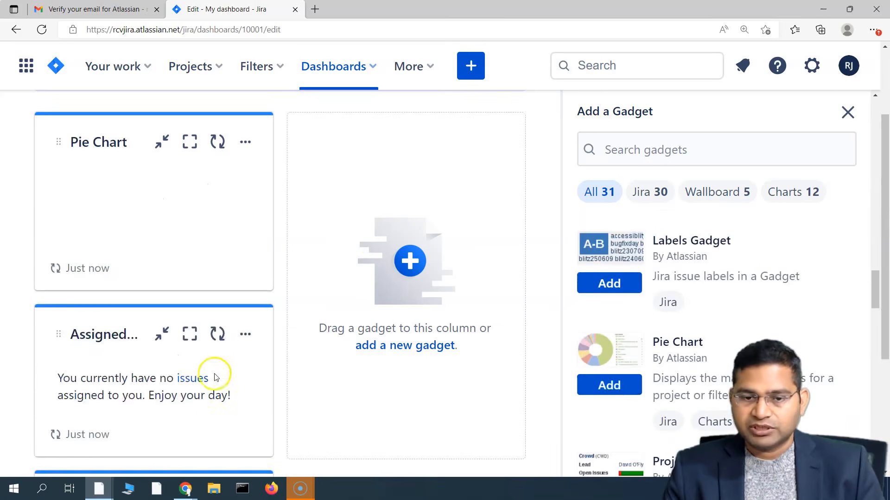
- Try to save the Pie Chart gadget's configuration with Creator as the statistic type and no project or filter selected
scroll(121, 264, "down", 6)
scroll(194, 280, "up", 4)
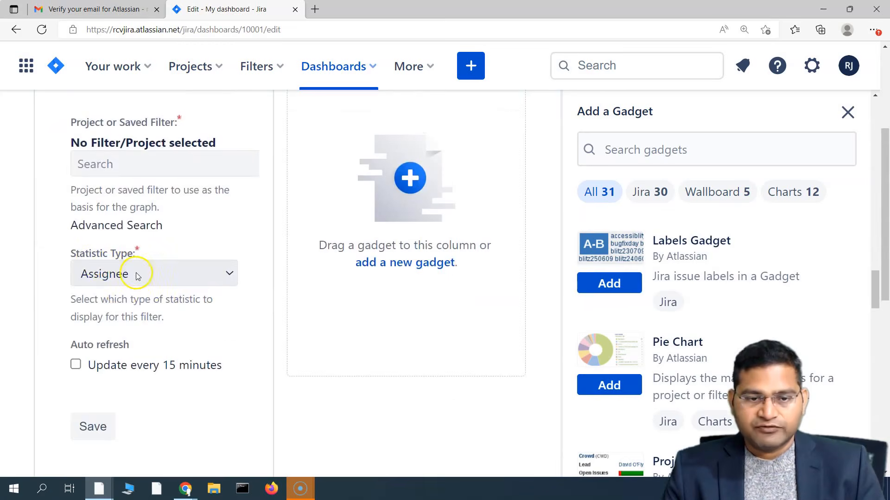
left_click(135, 273)
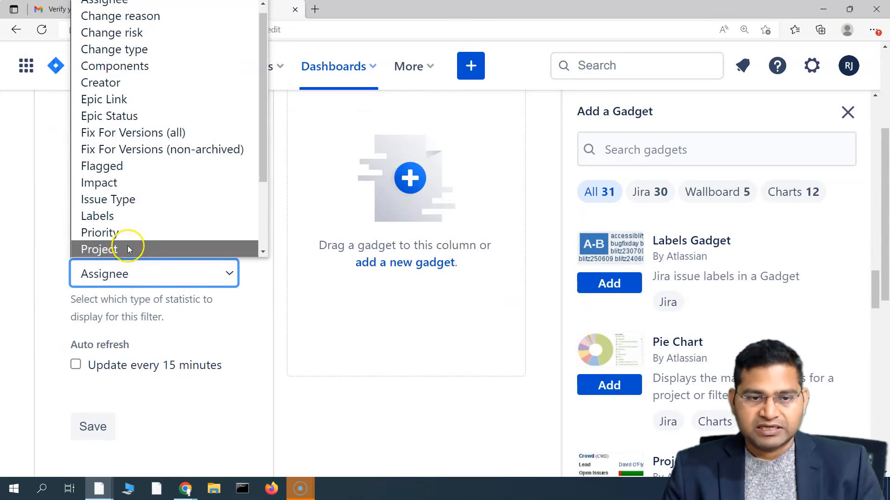
scroll(128, 88, "up", 1)
left_click(130, 91)
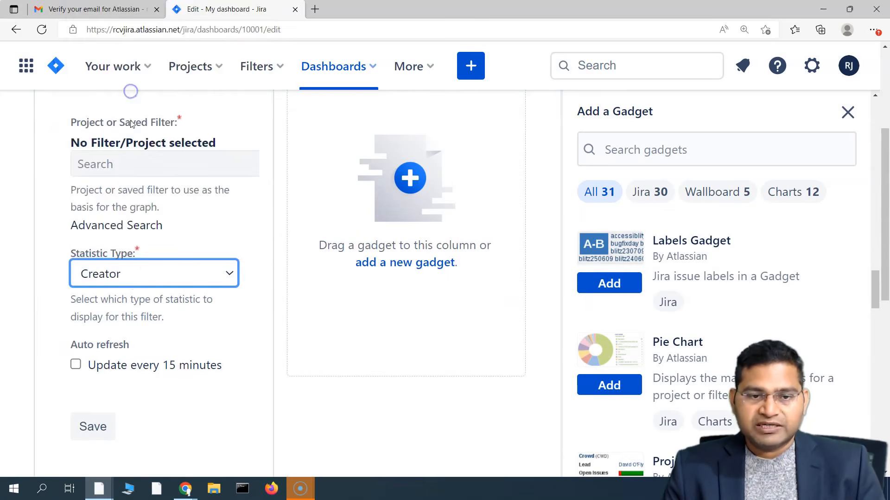
left_click(94, 432)
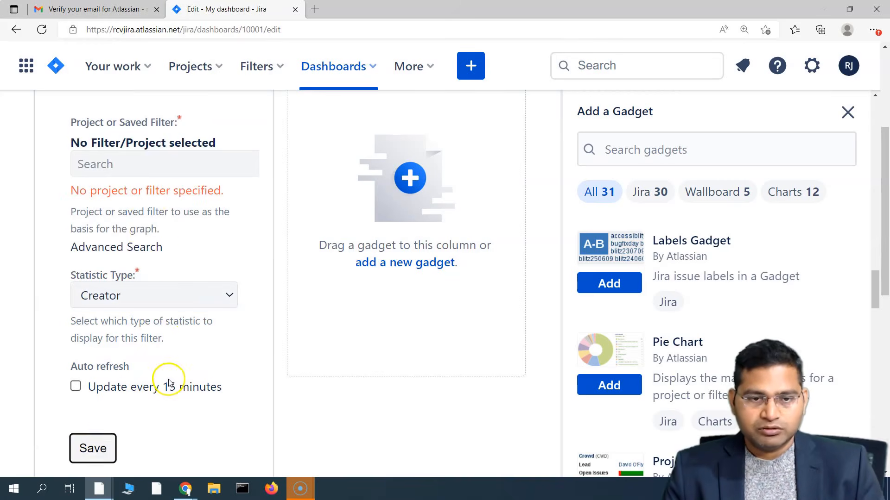
left_click(148, 162)
scroll(156, 202, "up", 3)
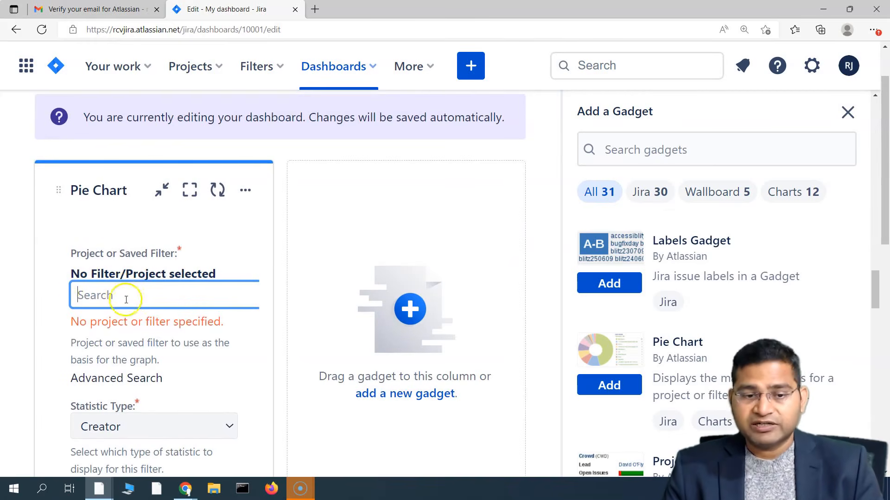
scroll(179, 397, "down", 3)
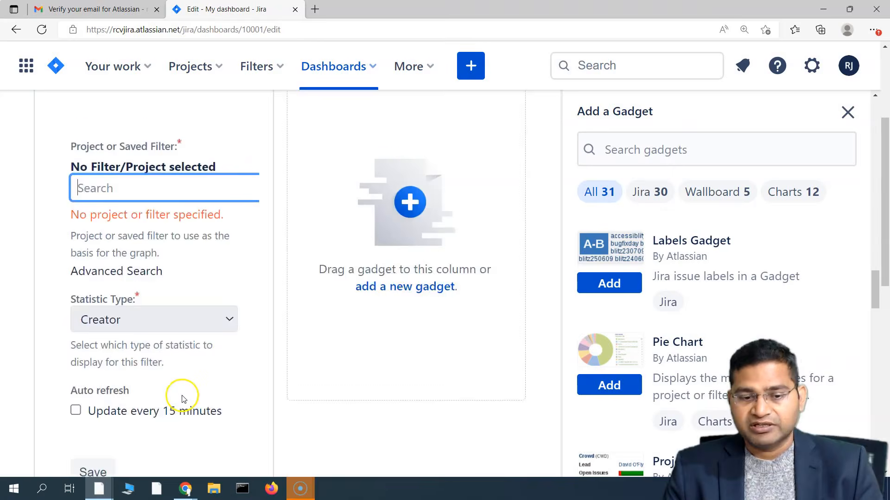
scroll(134, 447, "up", 5)
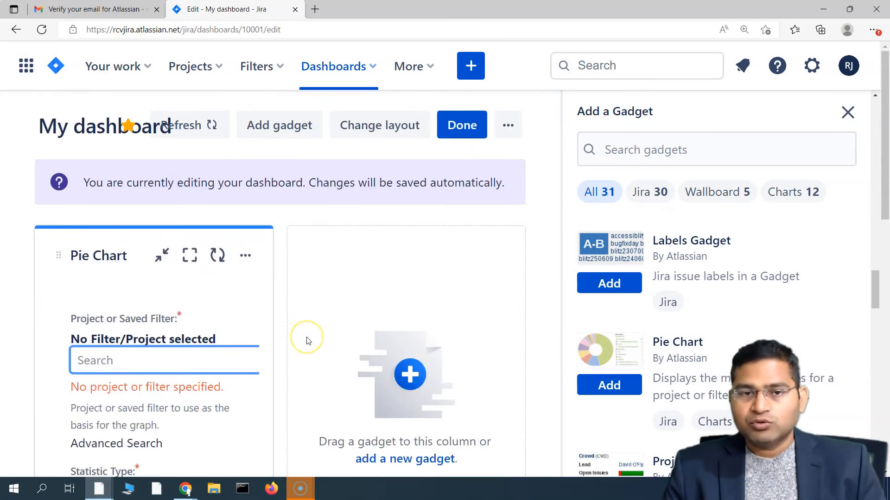
- Delete the Pie Chart gadget from My dashboard and finish editing the dashboard
left_click(847, 113)
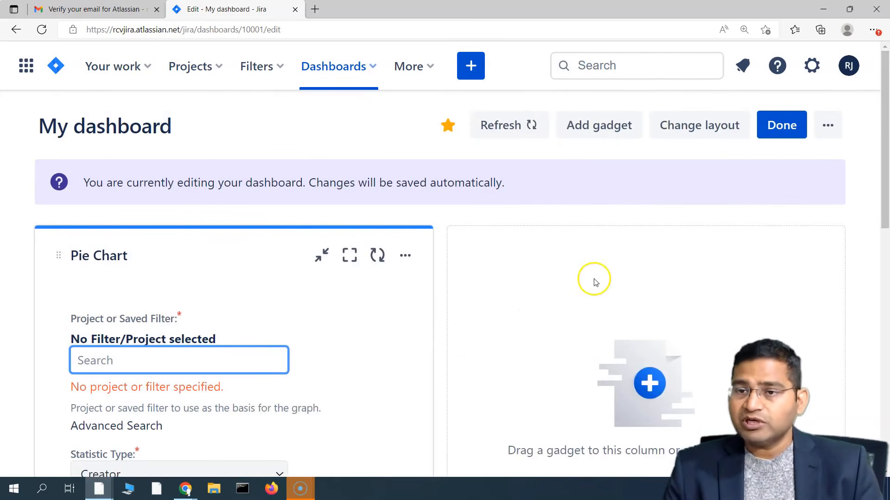
left_click(405, 257)
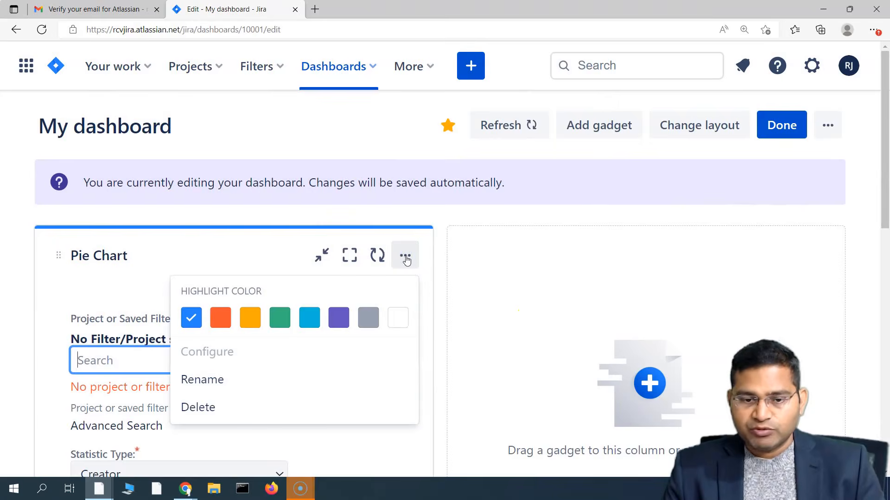
scroll(278, 241, "down", 1)
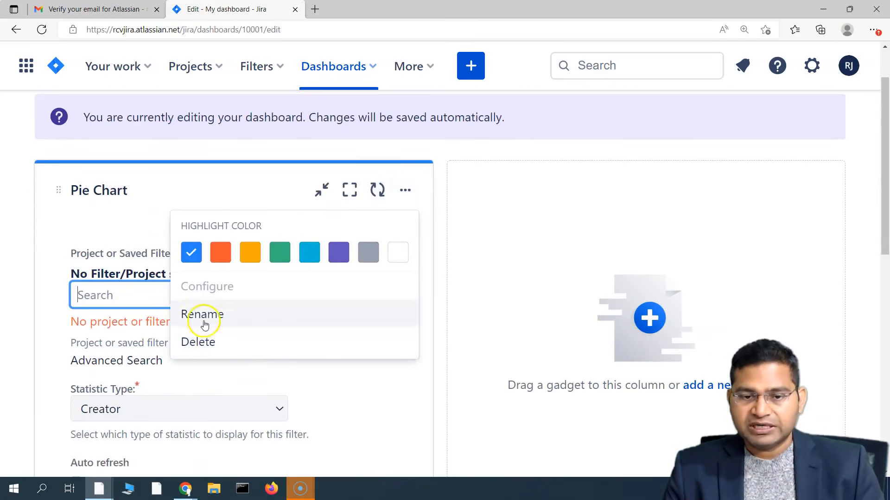
left_click(200, 342)
left_click(676, 217)
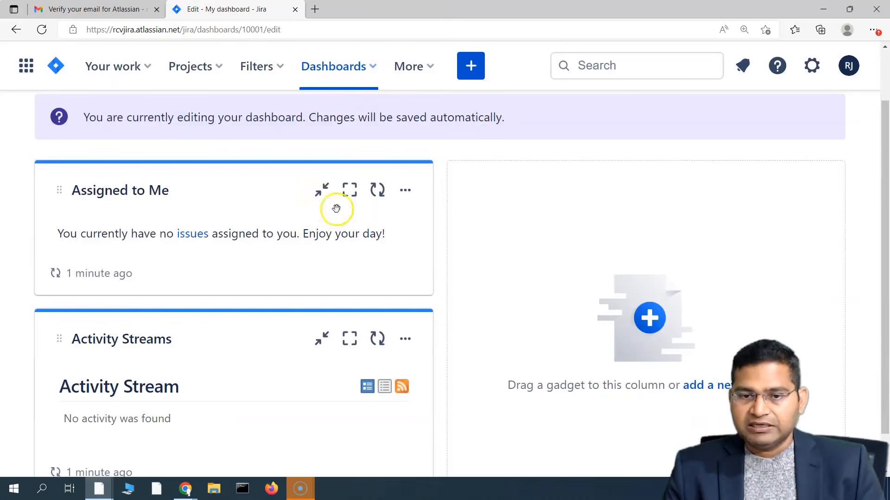
scroll(327, 386, "up", 1)
left_click(780, 126)
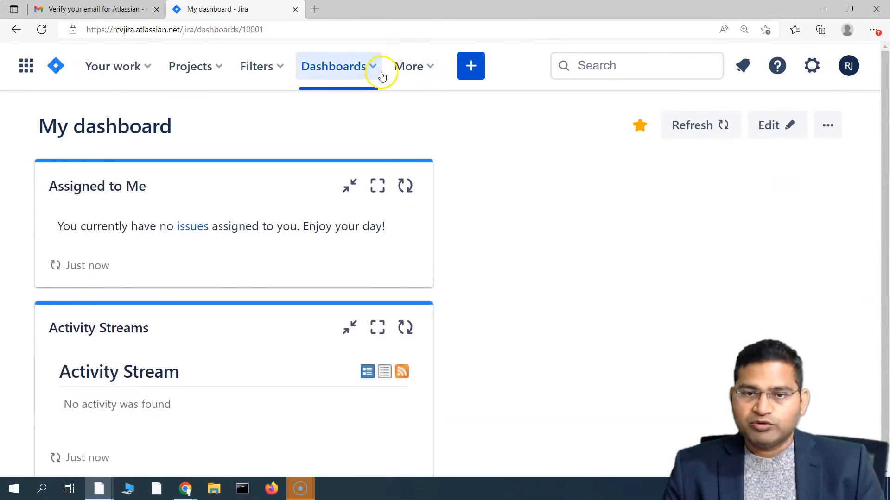
- Check the recent dashboards for My dashboard and review the gadgets shown on it
left_click_drag(40, 126, 224, 128)
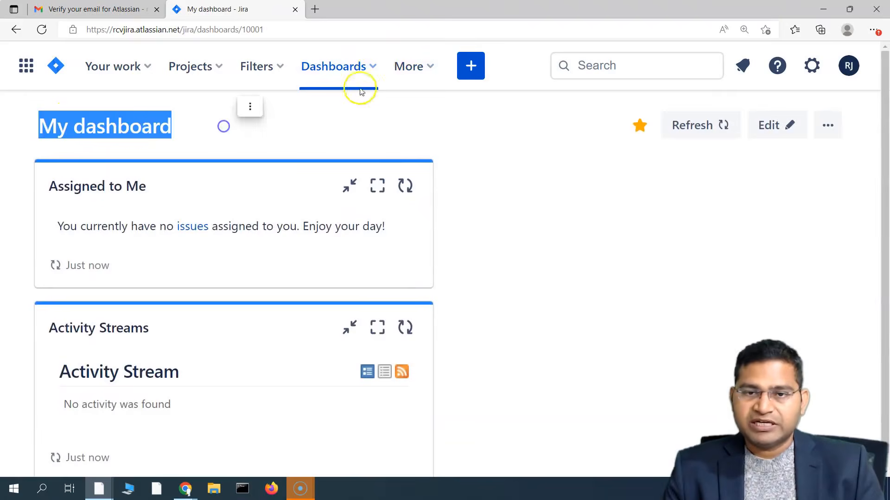
left_click(369, 68)
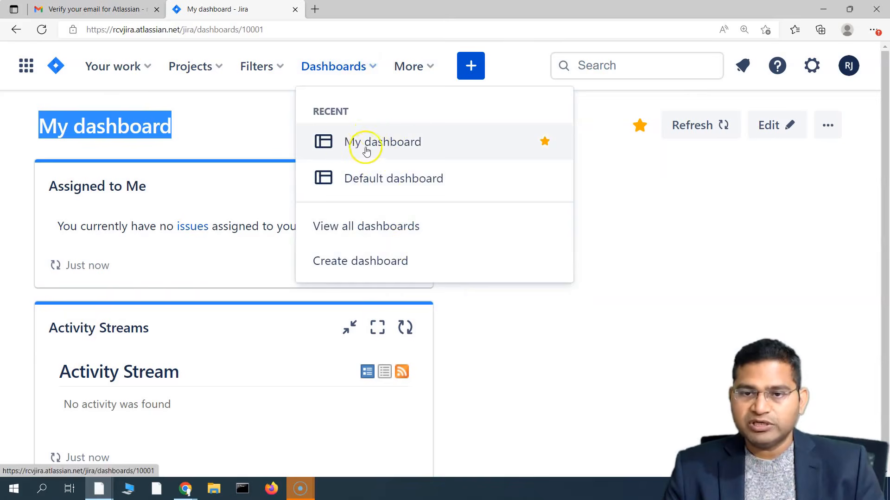
left_click(644, 185)
scroll(463, 380, "down", 1)
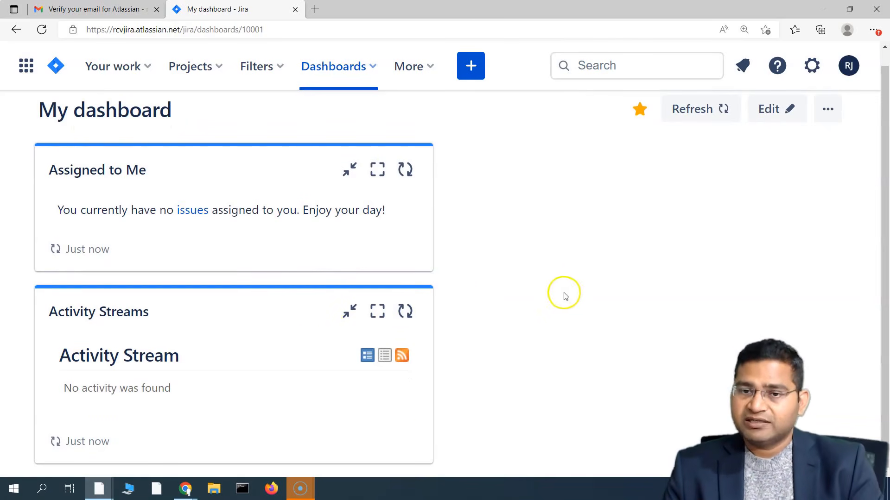
scroll(187, 151, "up", 1)
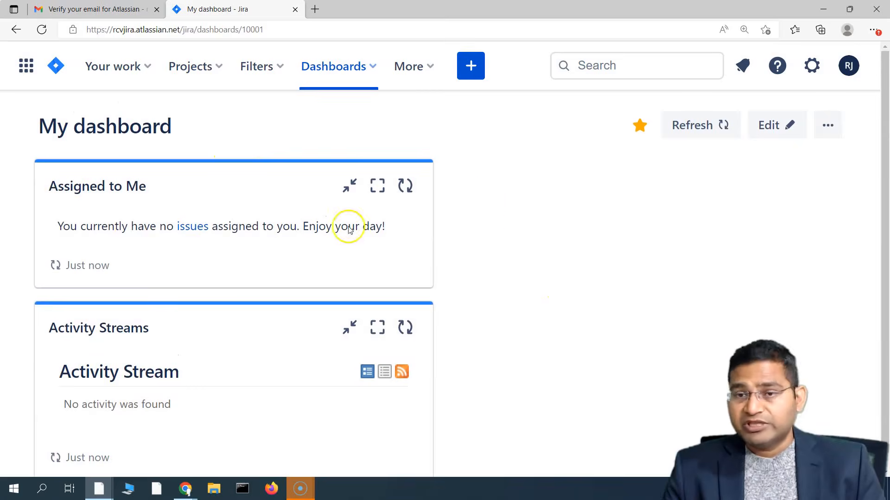
- Put away the course contents slide and switch to the Sample Epic and Stories spreadsheet in Google Sheets, dismissing its notice
key("alt+Tab")
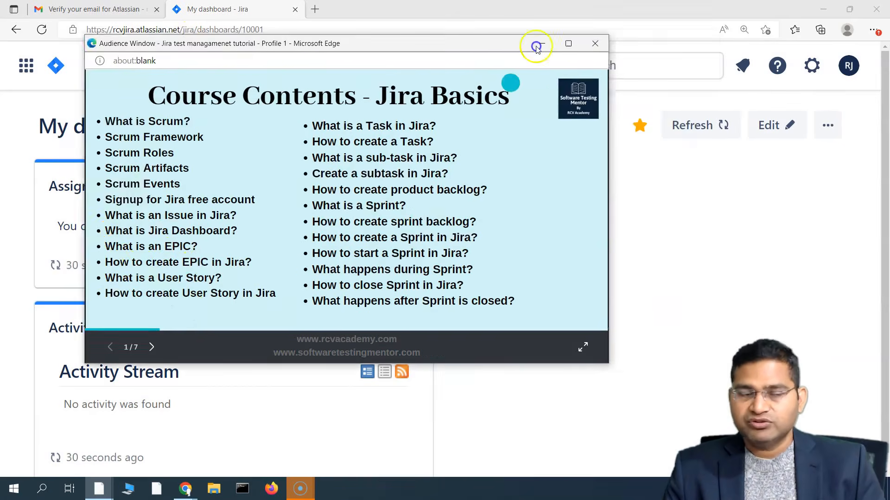
left_click(538, 45)
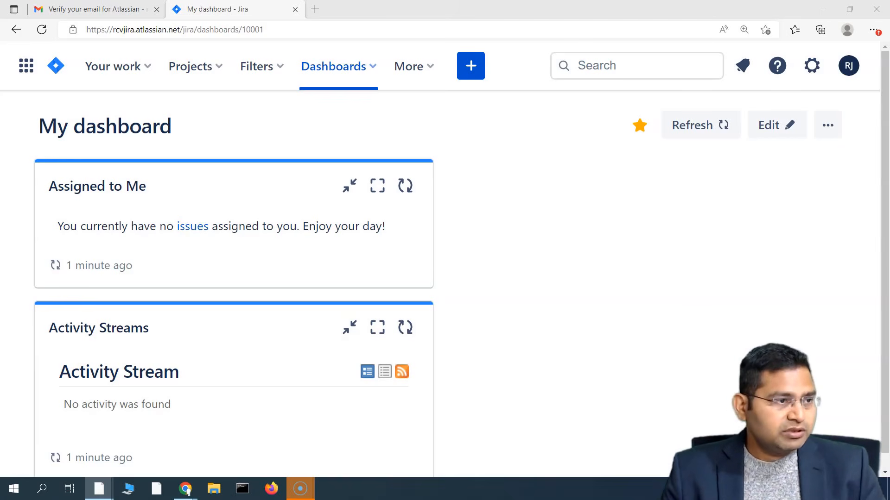
left_click_drag(889, 117, 429, 118)
double_click(574, 114)
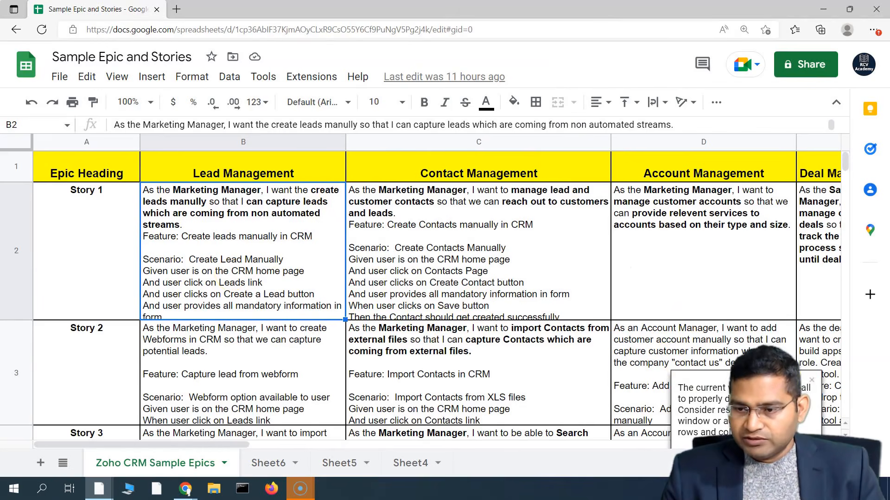
left_click(813, 381)
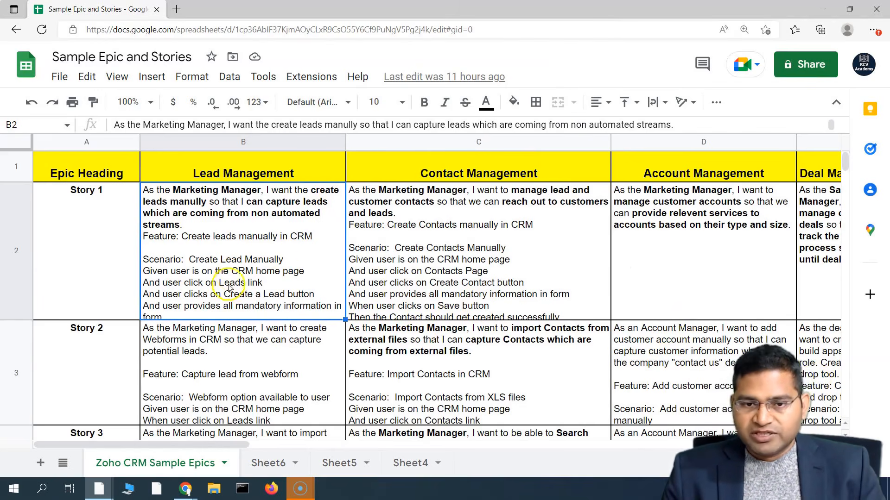
- Examine the Story 1 cells and the epic headings Lead Management, Contact Management and Account Management in the spreadsheet
left_click(473, 259)
left_click(665, 268)
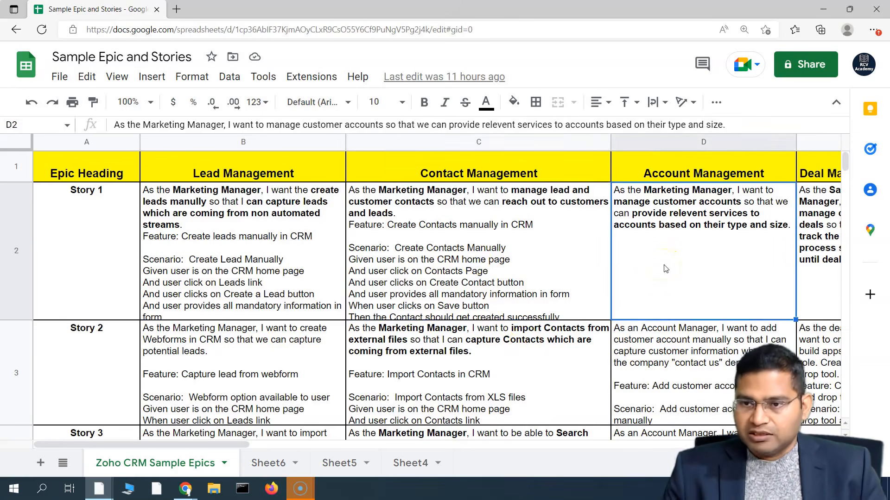
key("Left")
key("Left")
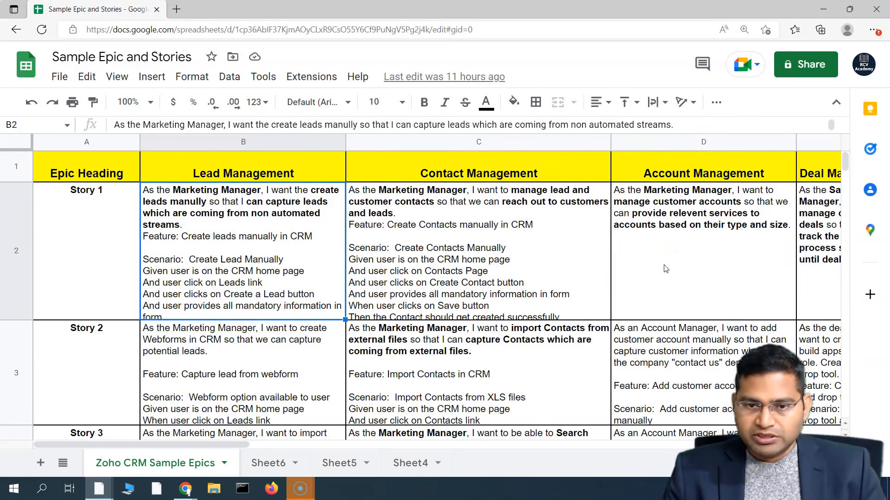
left_click(239, 170)
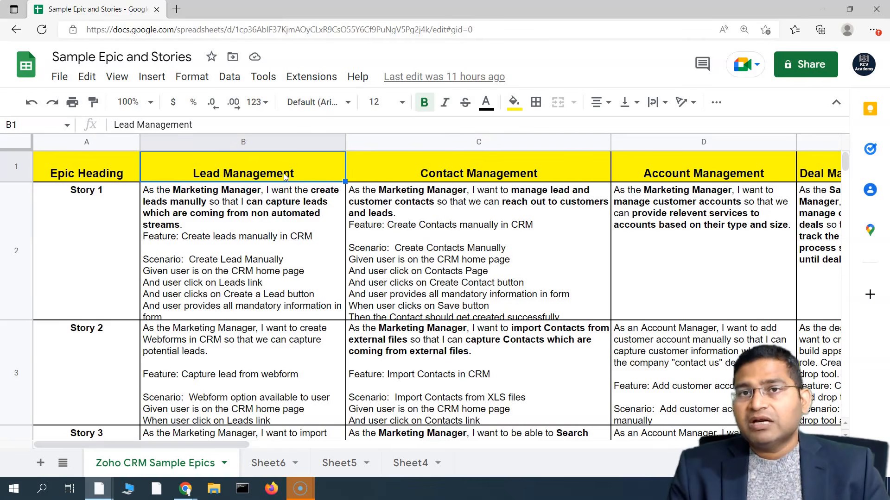
left_click(261, 167)
left_click(513, 177)
left_click(691, 171)
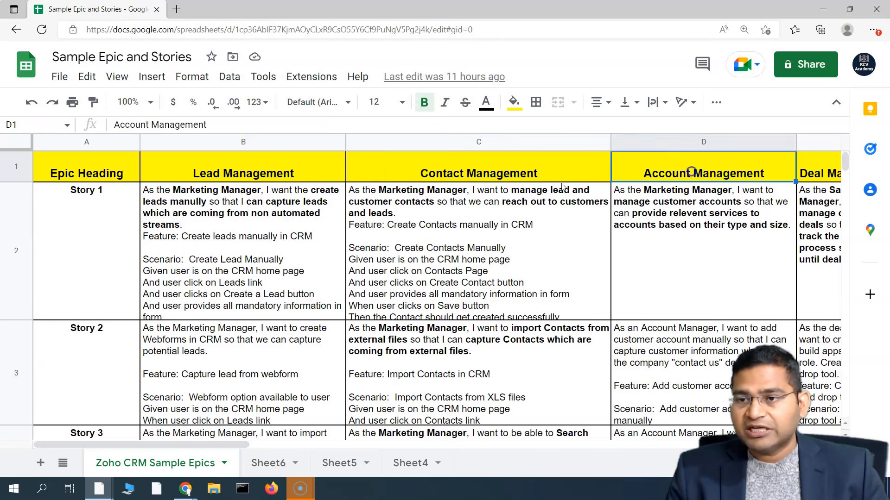
left_click(273, 173)
left_click(452, 171)
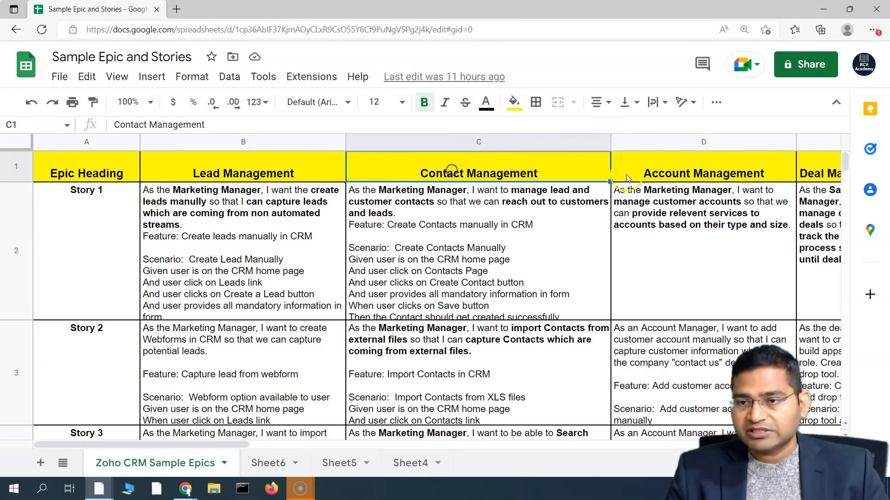
left_click(672, 173)
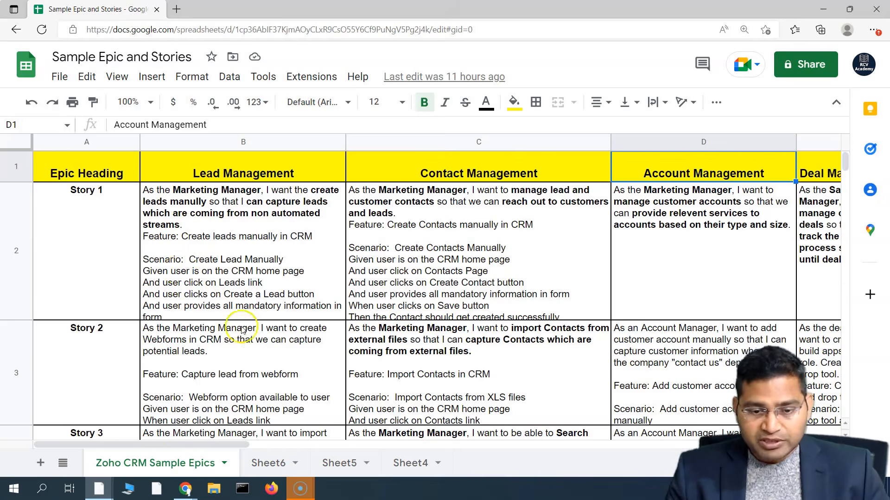
- Switch back to the Jira window and open the Zoho CRM Sample Project (ZCSP)
left_click(108, 486)
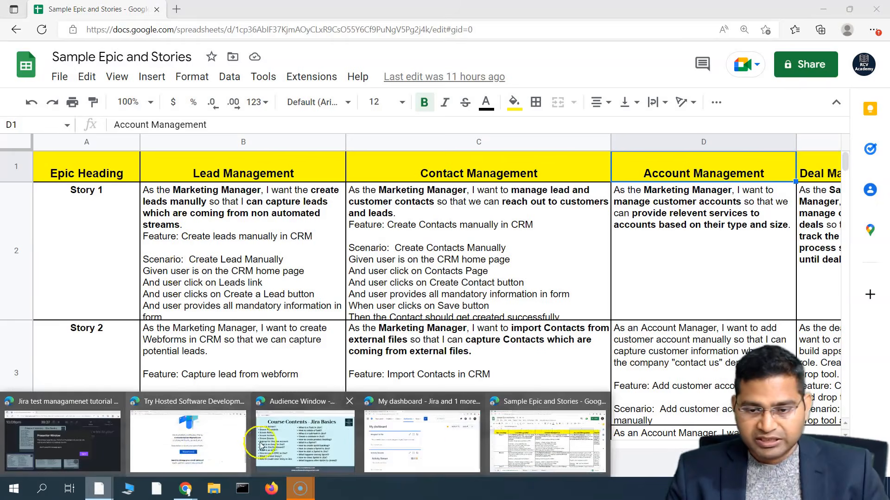
left_click(421, 438)
left_click(219, 66)
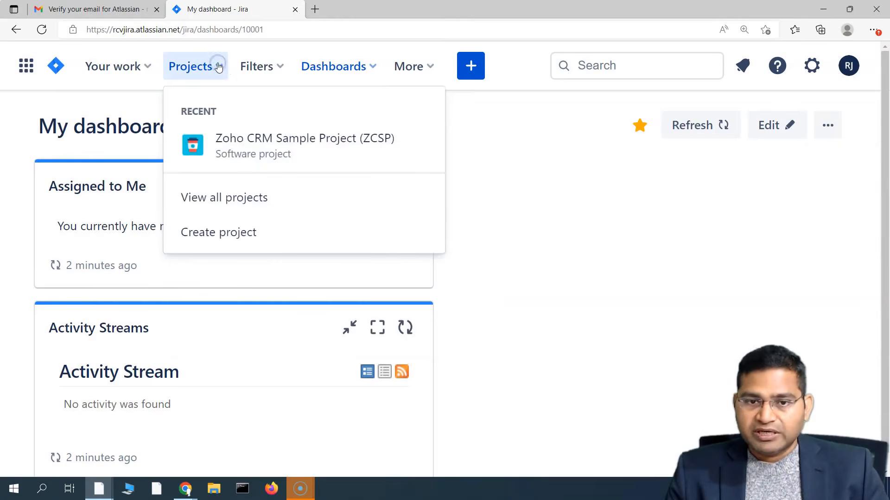
left_click(270, 140)
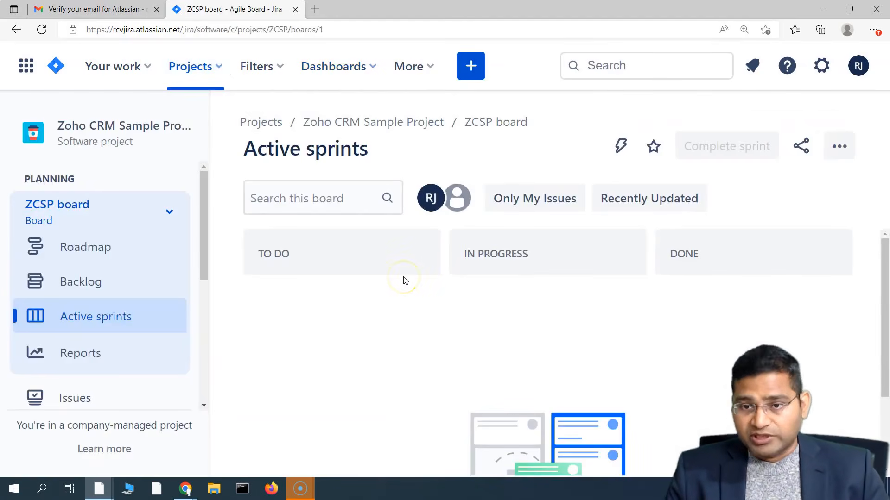
left_click(470, 68)
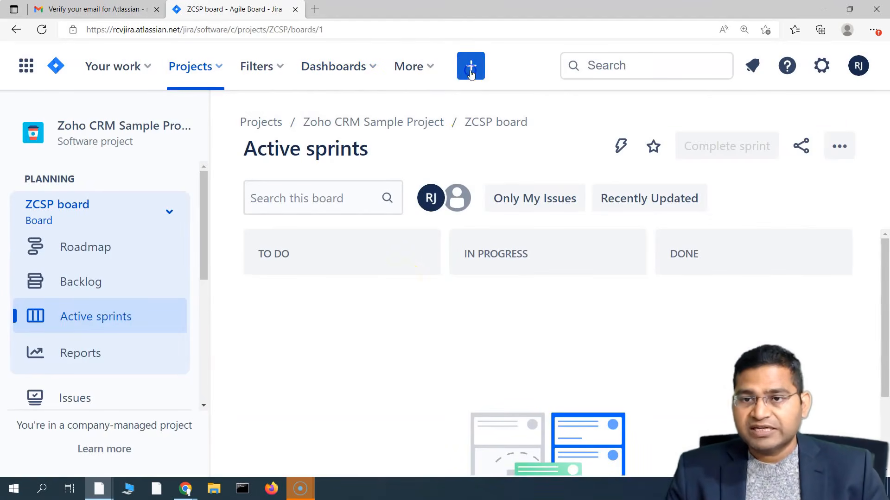
left_click(669, 400)
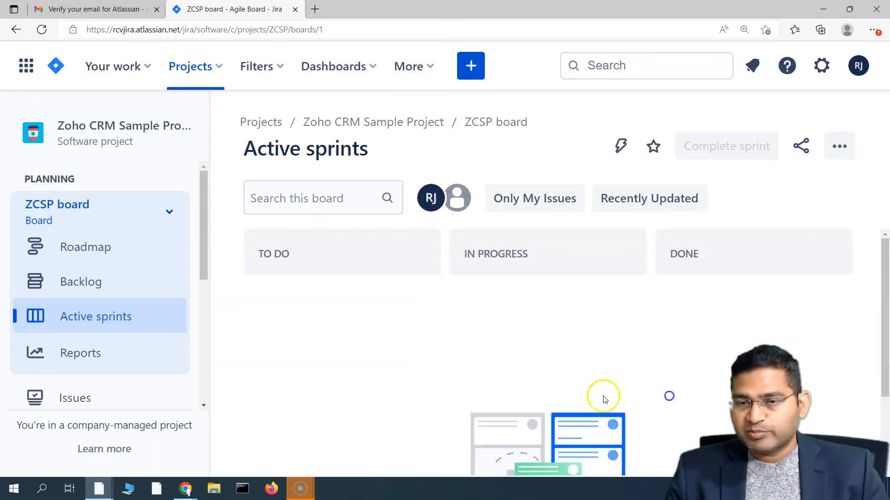
key("ctrl+minus")
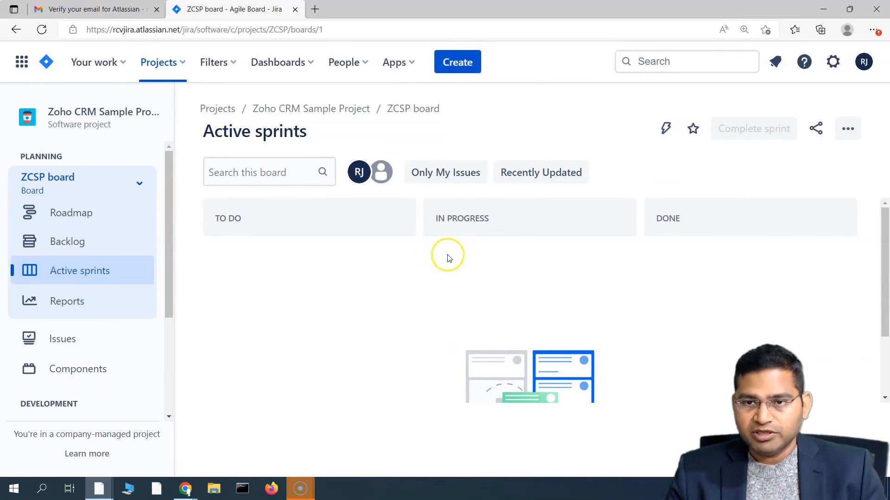
key("ctrl+plus")
- Start creating a new issue in the Zoho CRM Sample Project and set its issue type to Epic
left_click(470, 68)
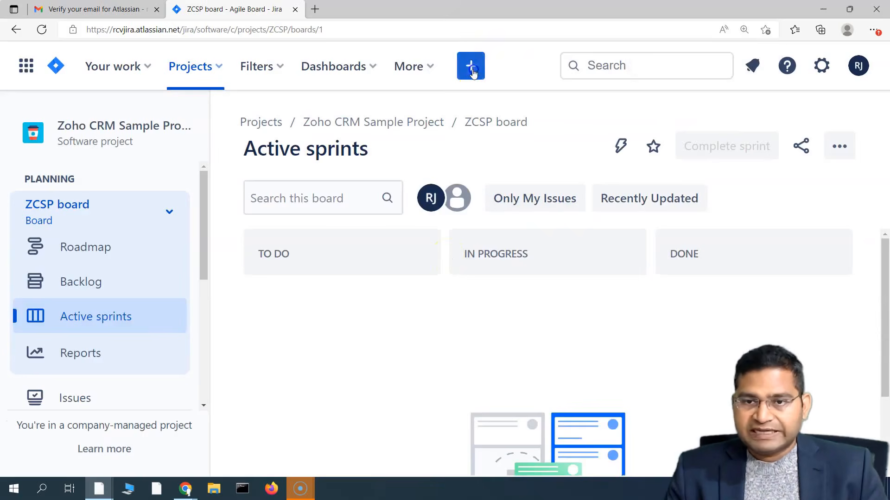
left_click(258, 224)
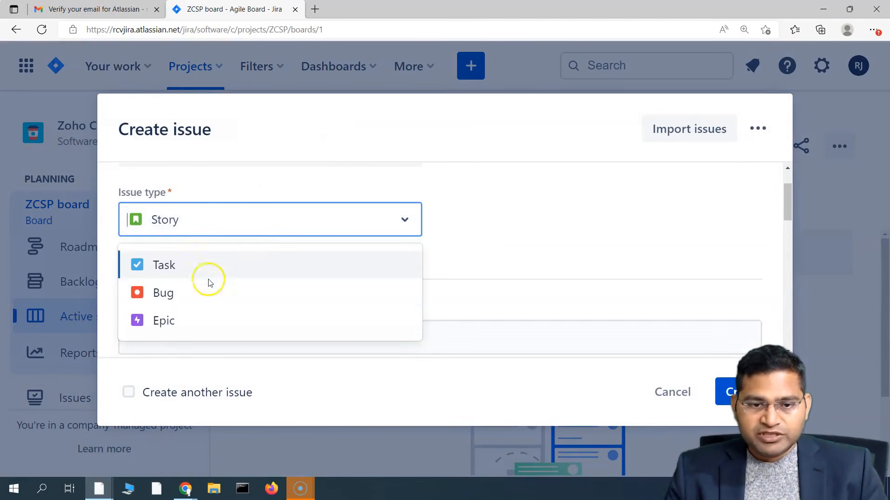
left_click(190, 325)
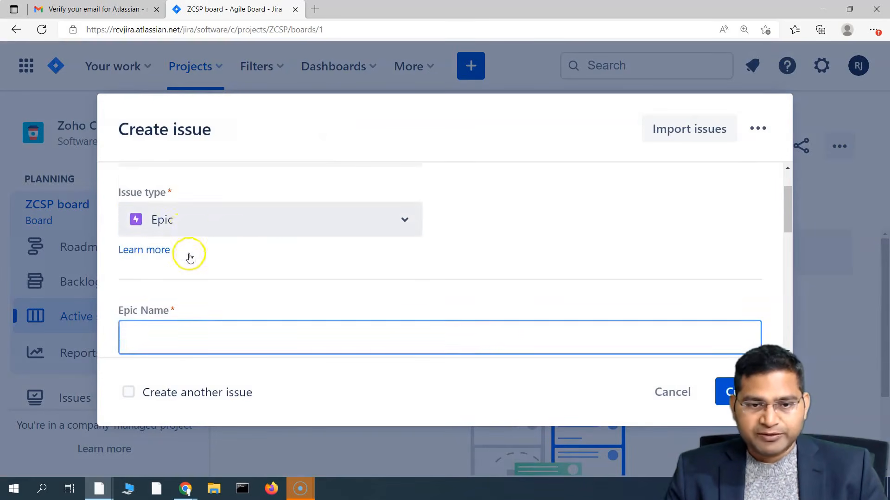
- Enter Lead Management as the name of the new epic
scroll(176, 278, "down", 1)
left_click(134, 311)
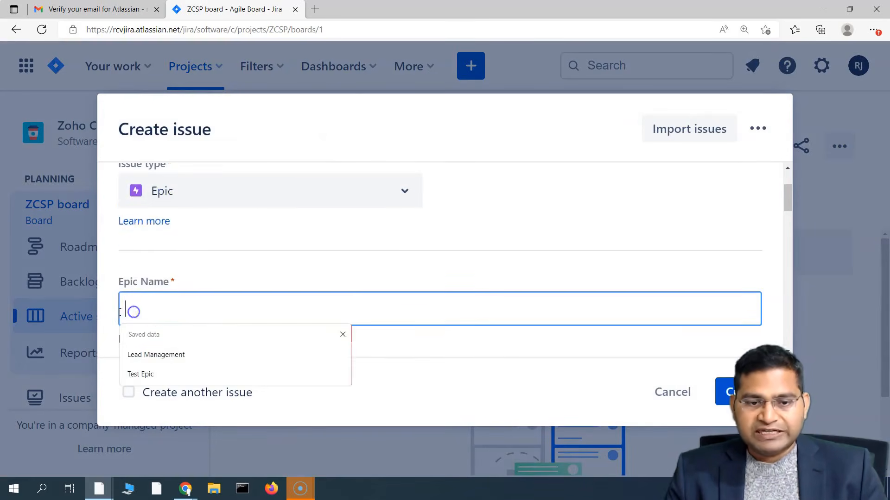
left_click(186, 355)
left_click(318, 265)
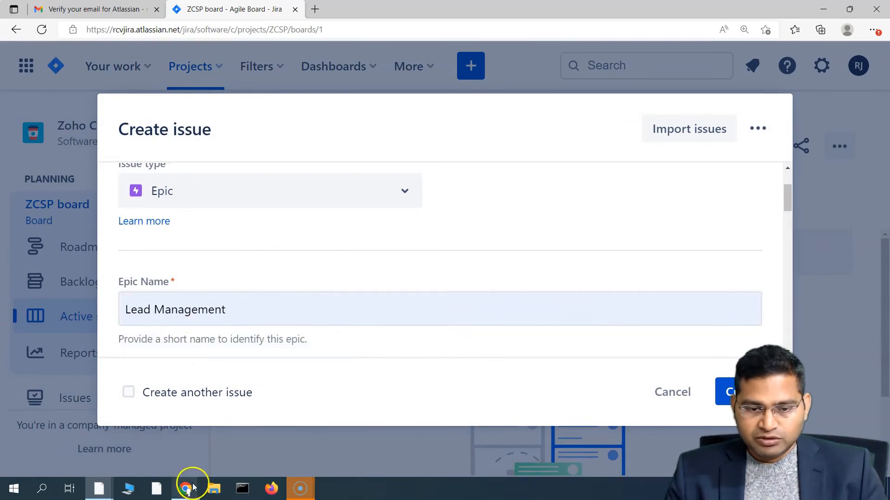
- Check the Lead Management epic heading in the Sample Epic and Stories spreadsheet and return to Jira
left_click(184, 487)
left_click(242, 171)
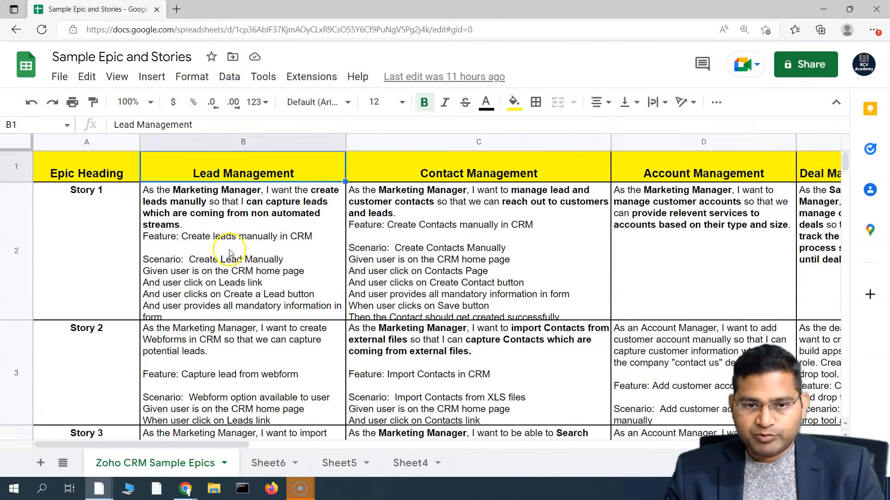
key("alt+Tab")
- Copy the epic name into the summary and complete it as "Lead Management Capability for CRM"
scroll(455, 335, "down", 2)
left_click_drag(248, 226, 81, 226)
key("ctrl+c")
left_click(194, 307)
key("ctrl+v")
left_click(244, 357)
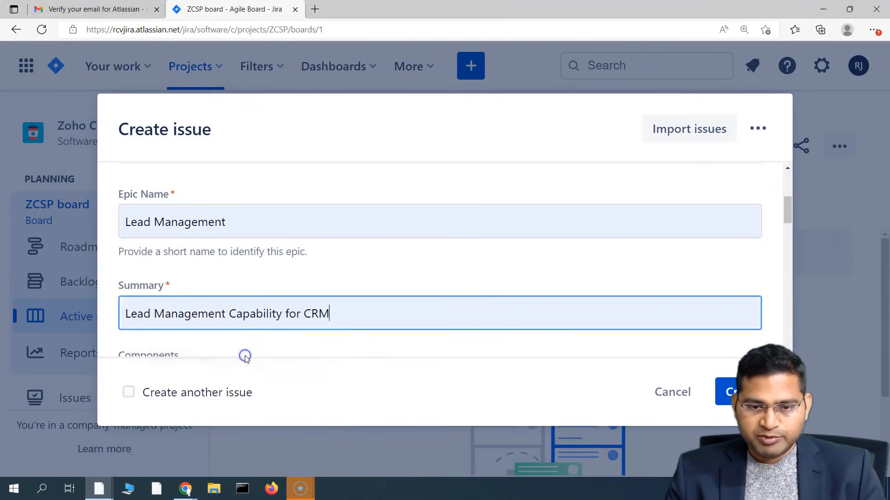
- Examine the Components, Attachment and Description fields of the new epic
scroll(421, 269, "down", 3)
left_click(410, 248)
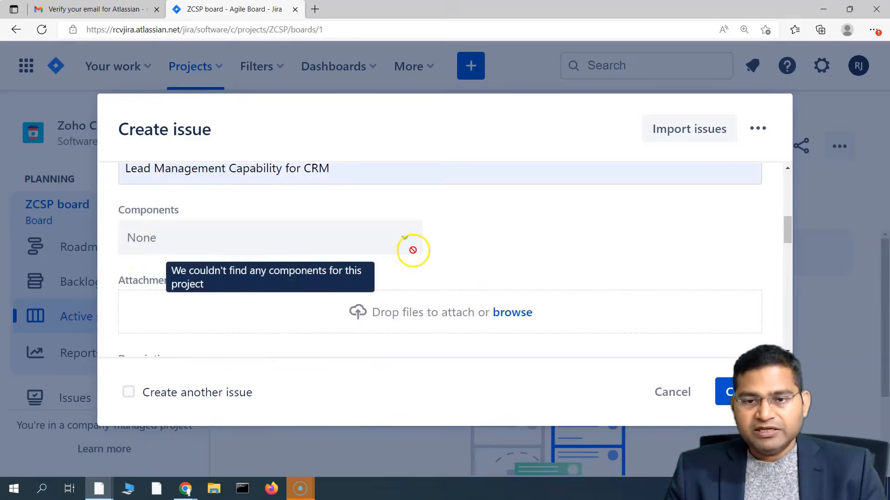
left_click(410, 259)
scroll(468, 257, "down", 3)
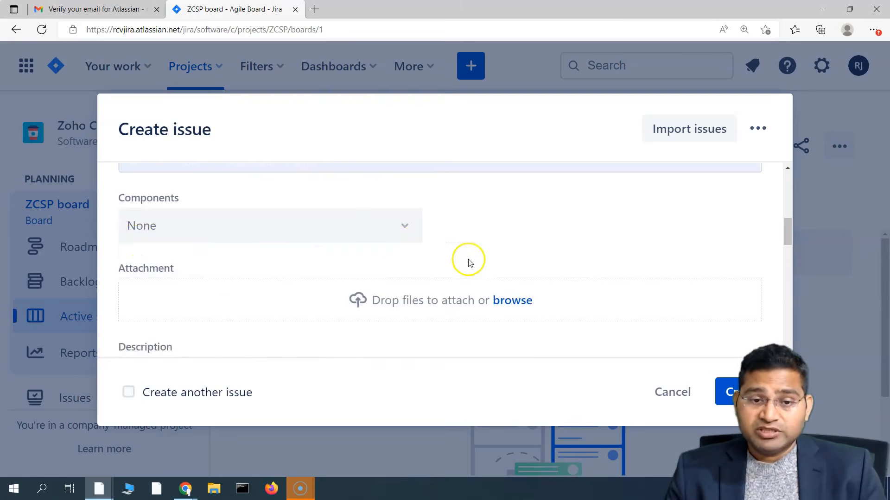
scroll(232, 255, "up", 3)
scroll(301, 296, "down", 1)
scroll(301, 310, "down", 3)
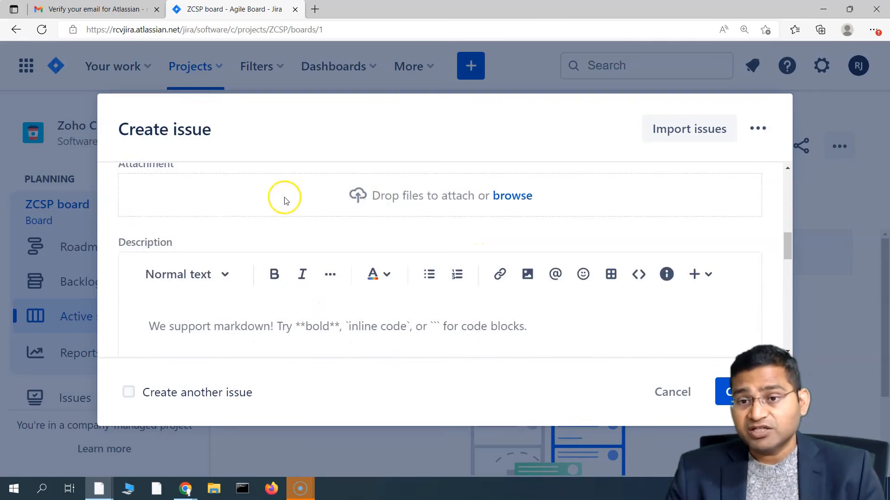
scroll(254, 253, "down", 2)
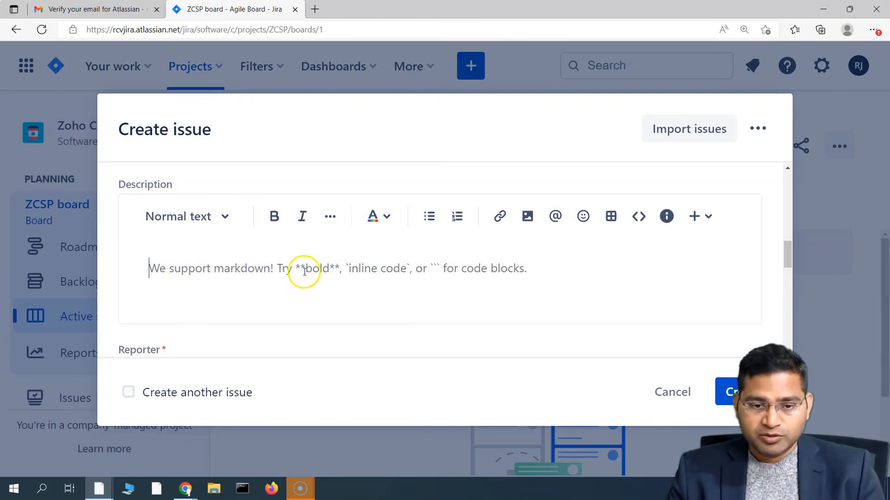
- Review the remaining epic fields from Reporter through Sprint, leaving their defaults, and create the Lead Management epic
scroll(302, 273, "down", 2)
scroll(238, 312, "down", 5)
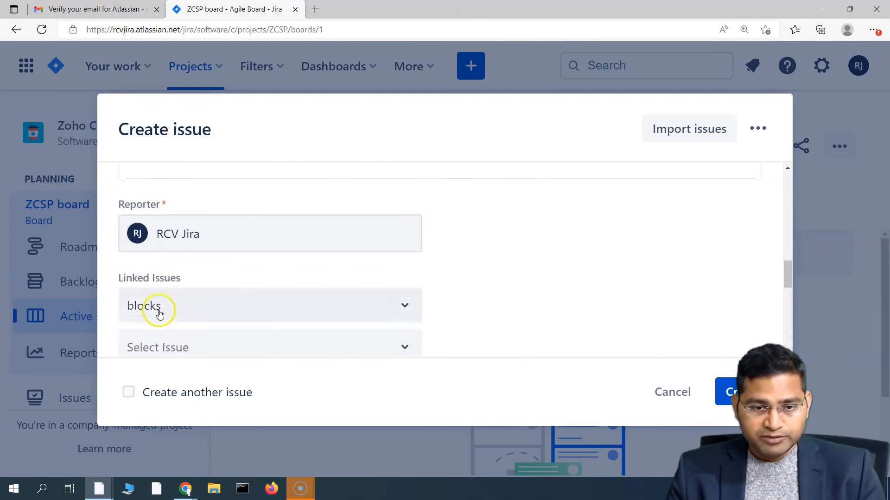
scroll(176, 285, "down", 3)
scroll(222, 314, "up", 2)
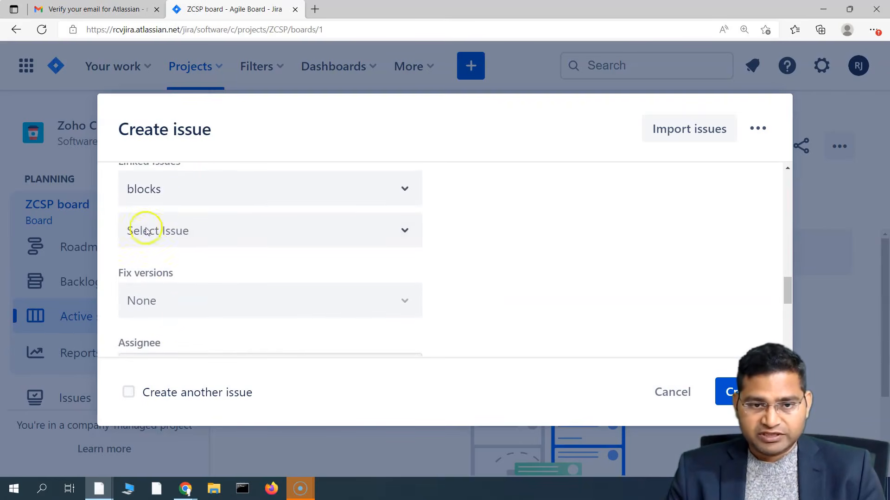
scroll(153, 222, "up", 1)
scroll(179, 288, "down", 2)
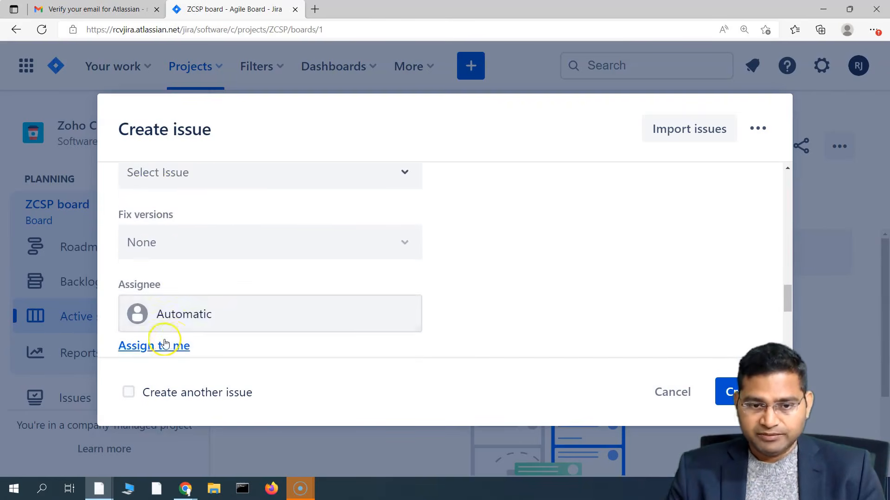
scroll(165, 343, "down", 1)
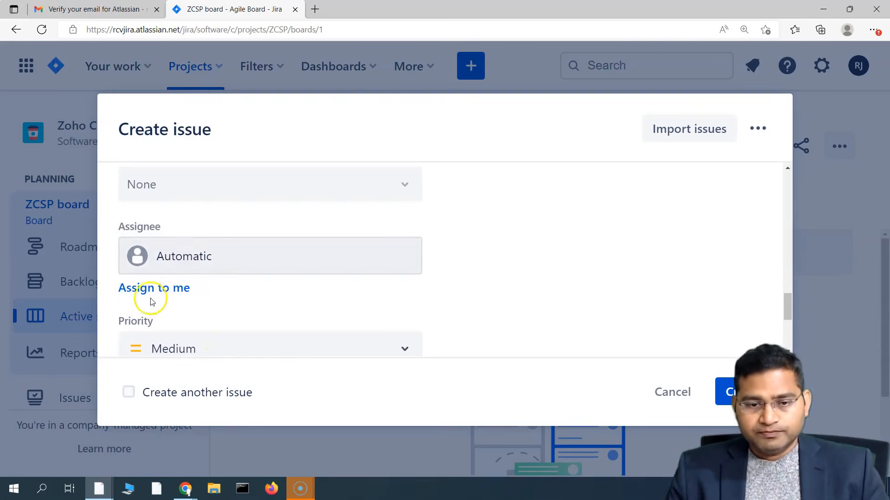
scroll(214, 282, "down", 3)
scroll(226, 302, "down", 1)
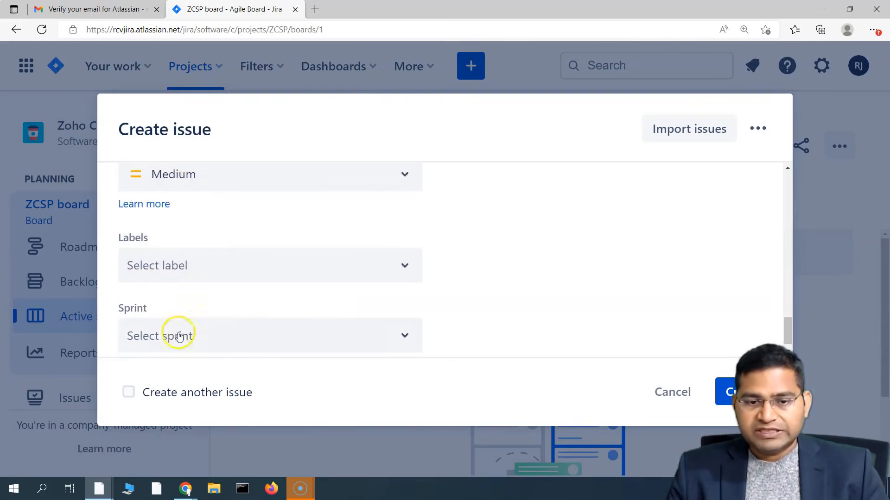
scroll(181, 338, "down", 1)
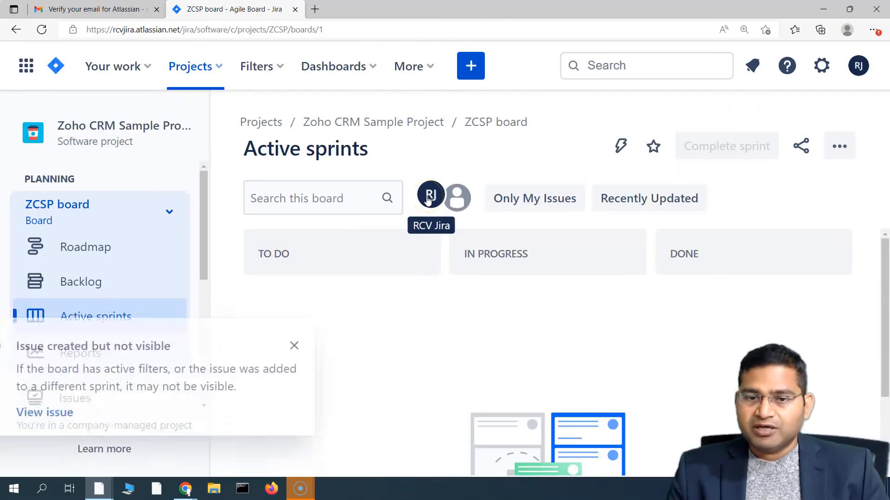
- Dismiss the issue creation notice and show the epics in the project's backlog
left_click_drag(119, 347, 306, 389)
left_click(139, 373)
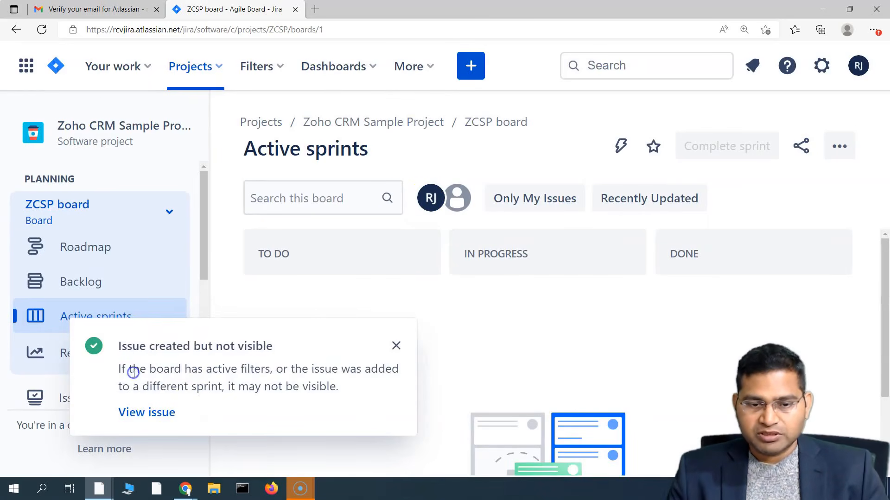
left_click(396, 346)
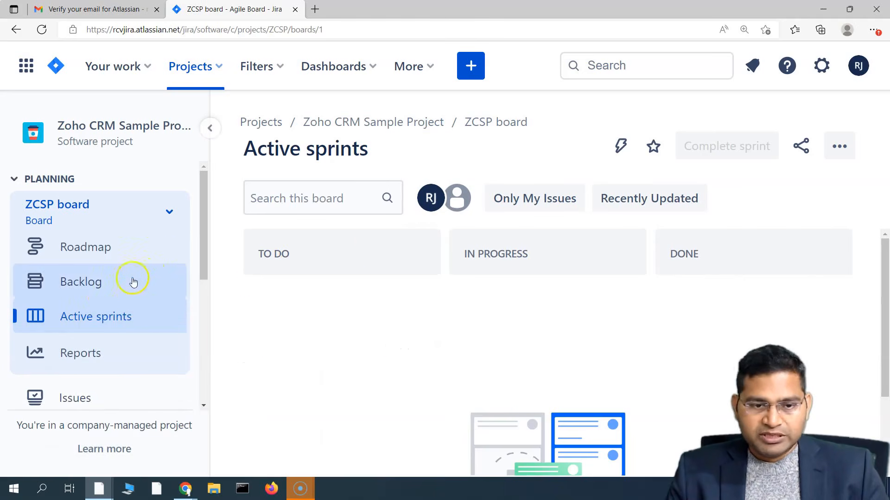
left_click(102, 292)
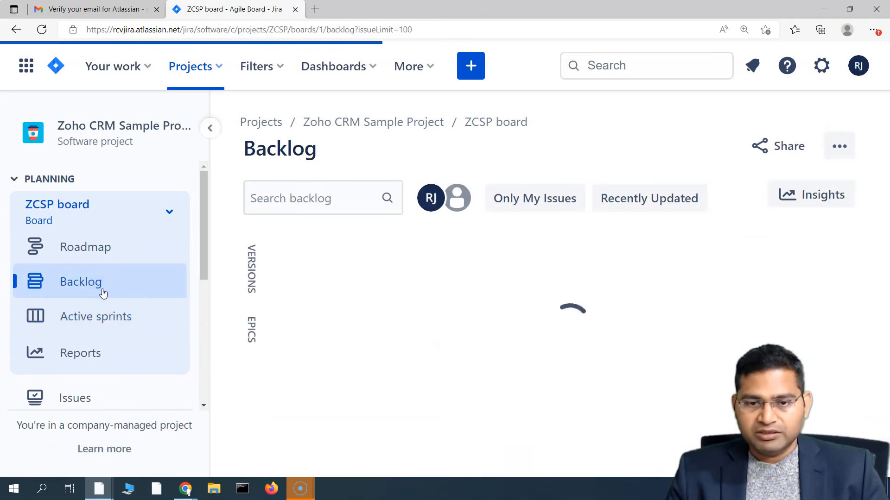
left_click(254, 332)
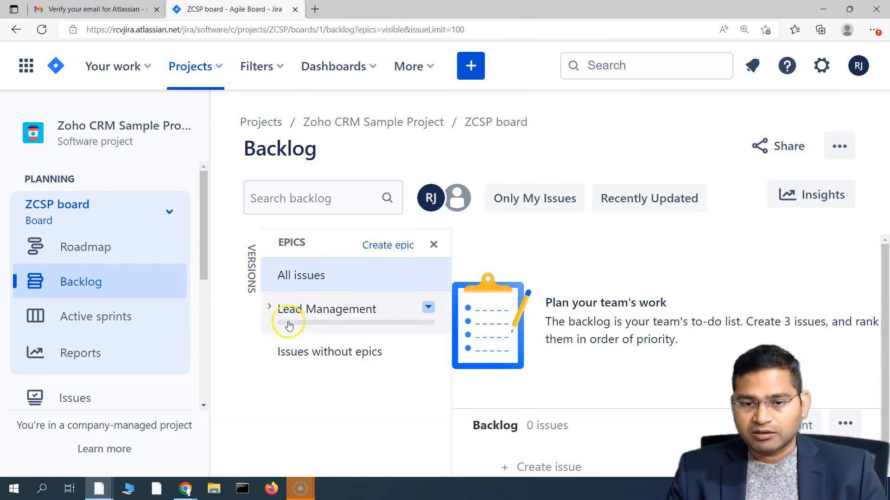
left_click(393, 247)
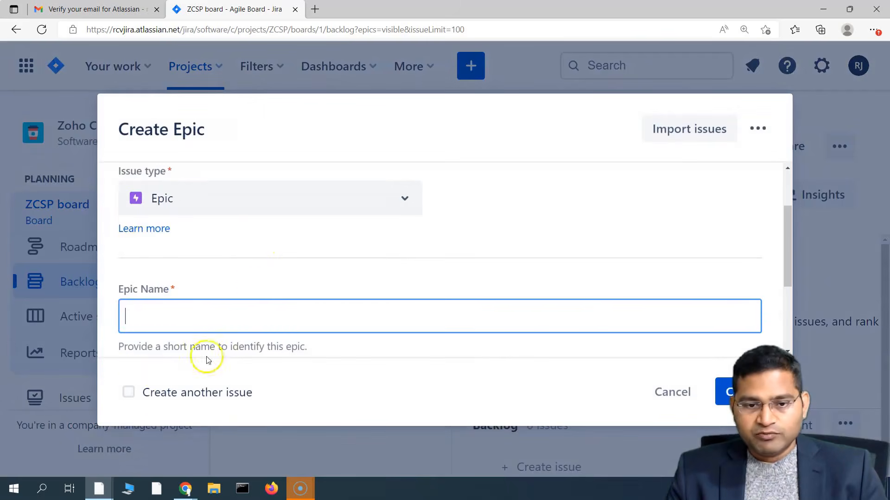
scroll(195, 293, "down", 3)
scroll(232, 318, "up", 4)
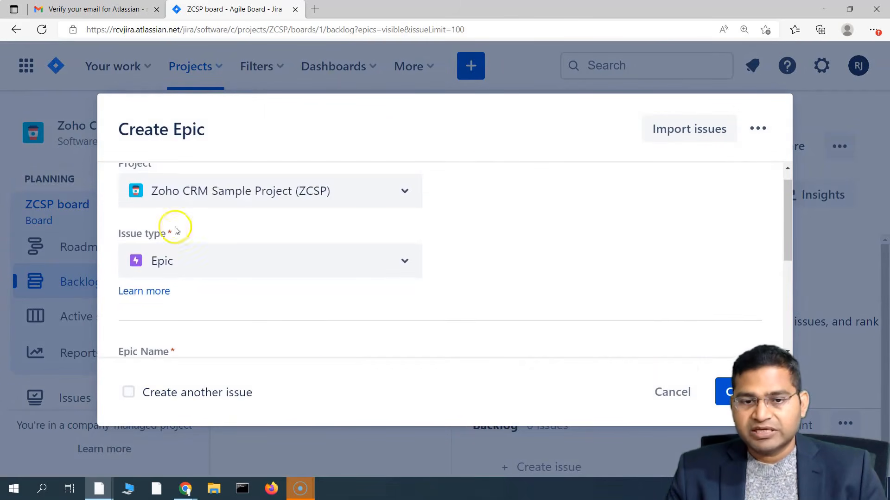
left_click(664, 392)
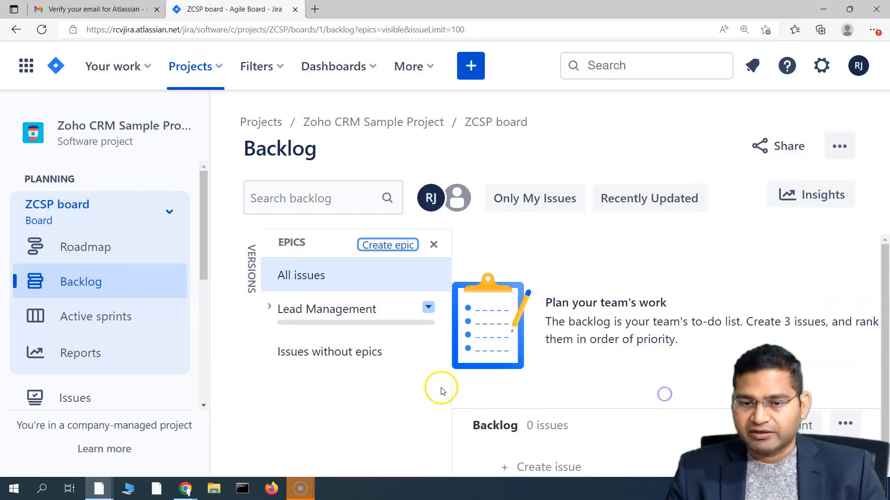
- Start creating another epic from the backlog's epics list, review its fields and open the project choices
left_click(387, 251)
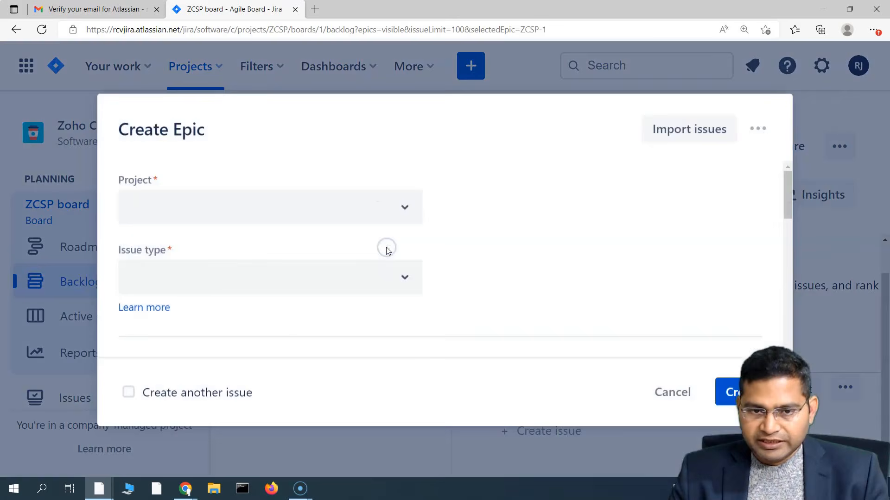
scroll(240, 287, "up", 2)
scroll(240, 287, "down", 3)
scroll(240, 286, "up", 2)
scroll(240, 287, "down", 2)
scroll(235, 290, "up", 2)
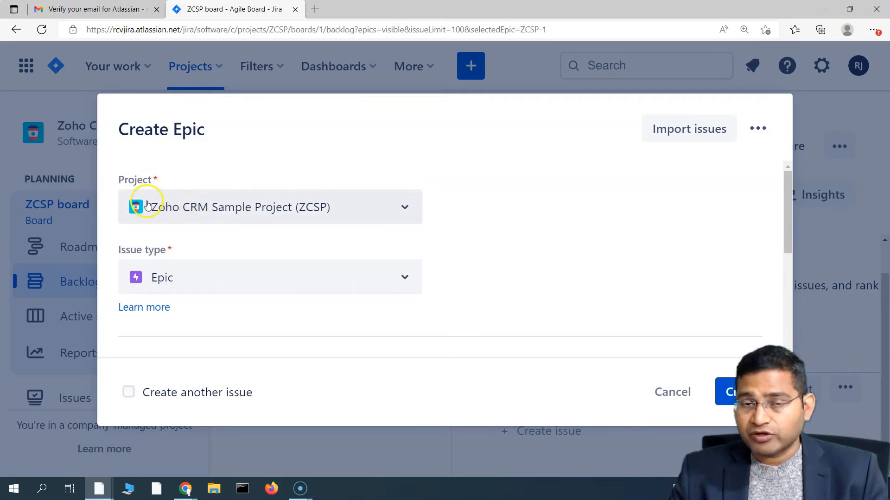
left_click(223, 211)
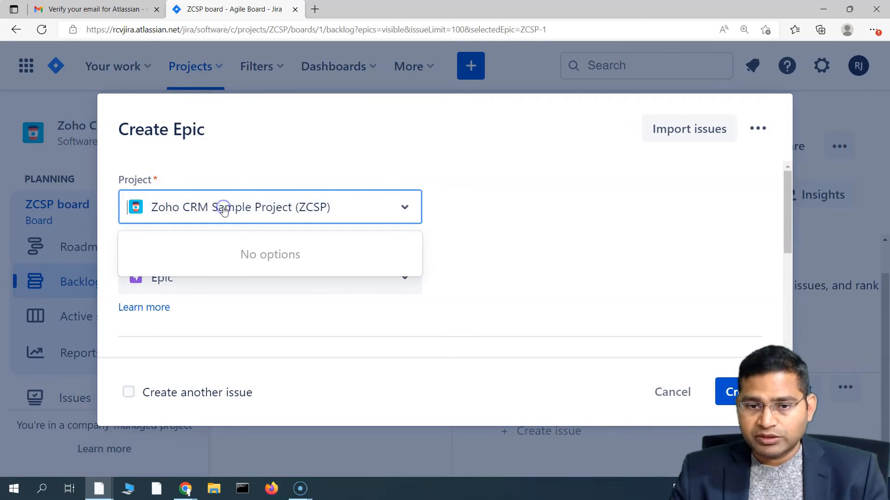
- Check the project and issue type choices in the Create Epic form, keeping Zoho CRM Sample Project (ZCSP) and Epic
left_click(253, 212)
left_click(179, 275)
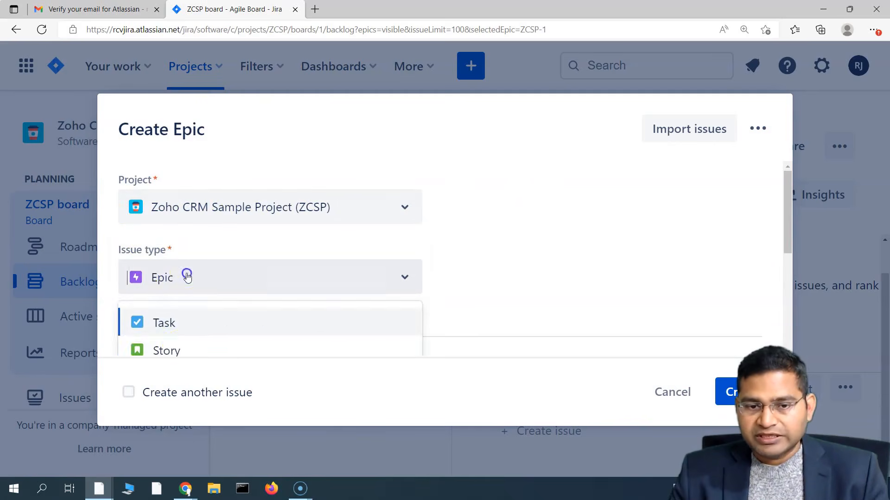
left_click(181, 272)
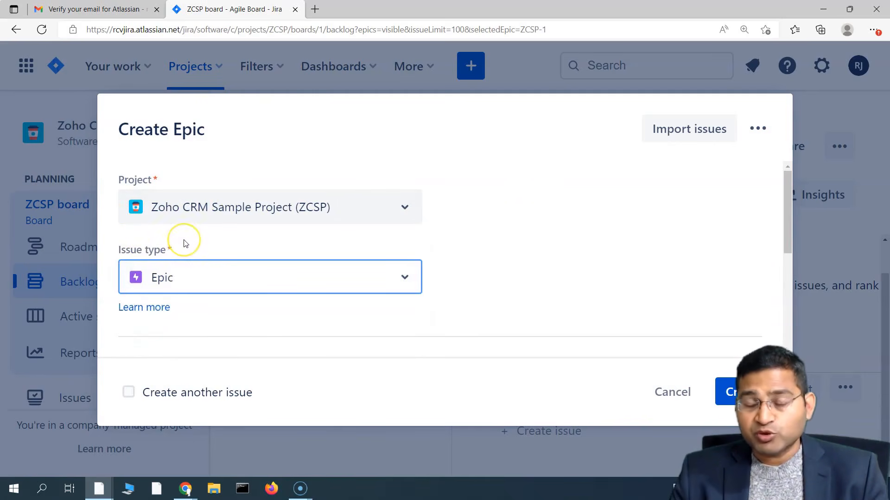
left_click(468, 205)
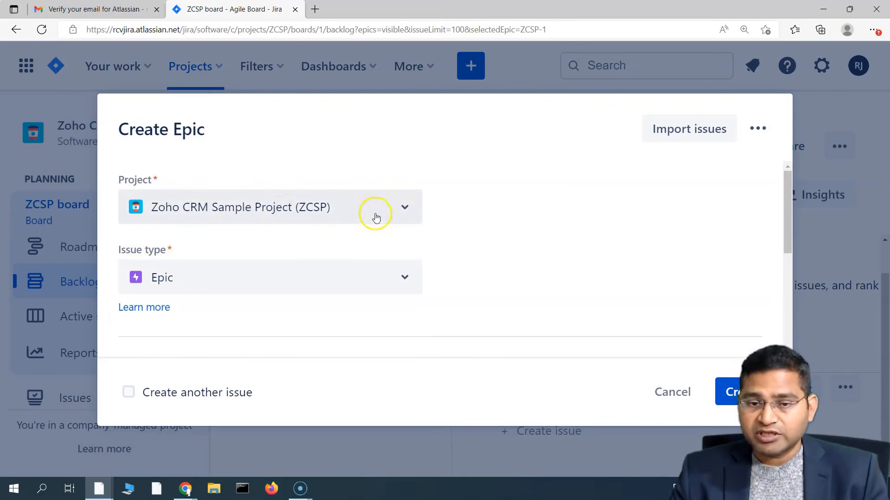
- Copy the Contact Management heading from the Sample Epic and Stories spreadsheet and use it as the epic name in the Jira form
scroll(256, 319, "down", 2)
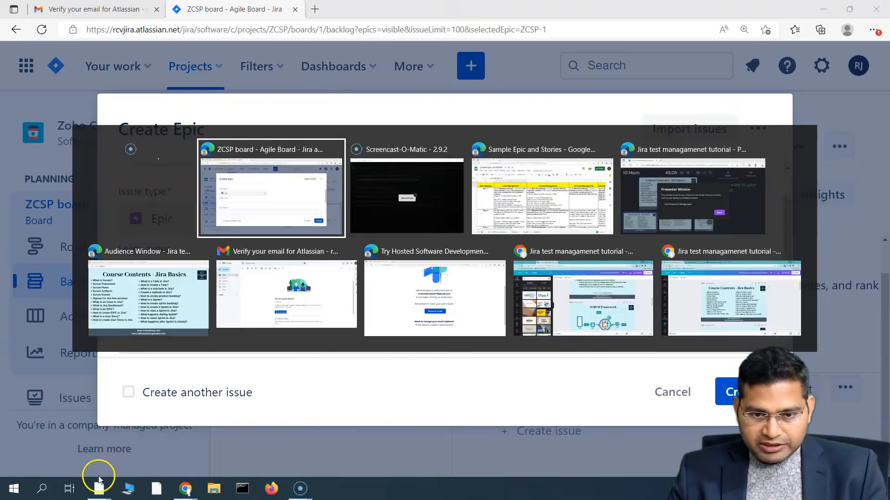
left_click(473, 169)
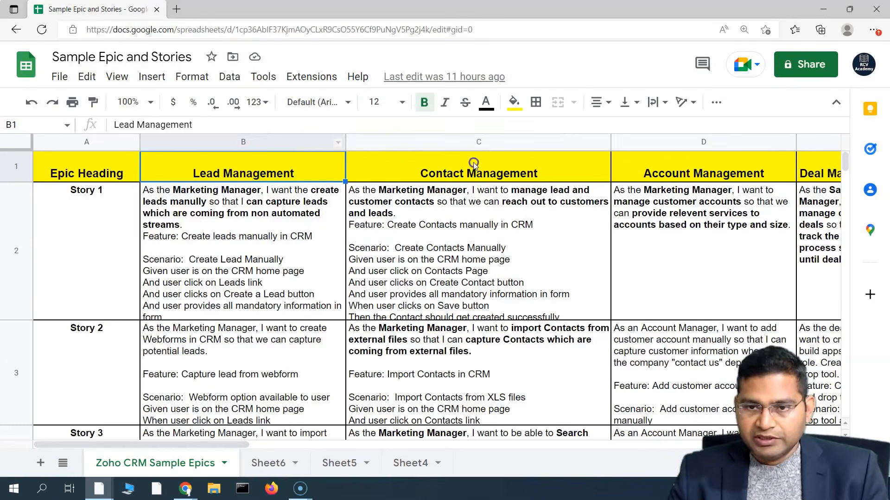
key("ctrl+c")
left_click(99, 489)
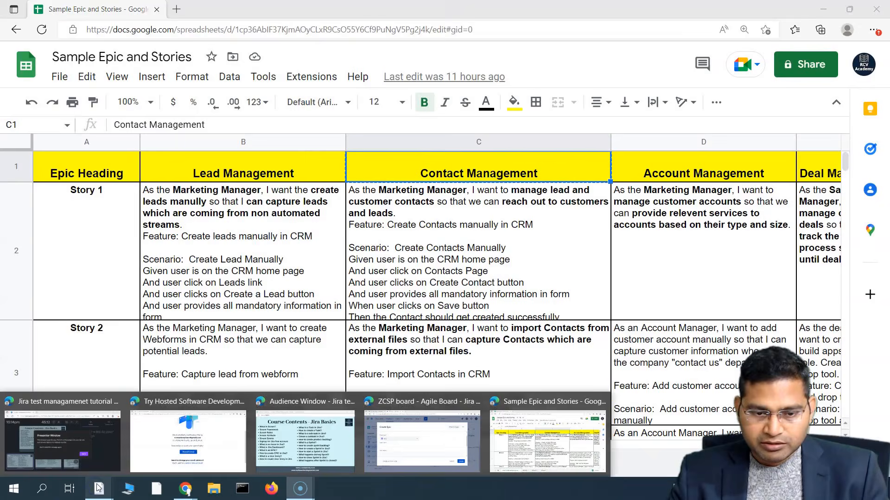
left_click(417, 438)
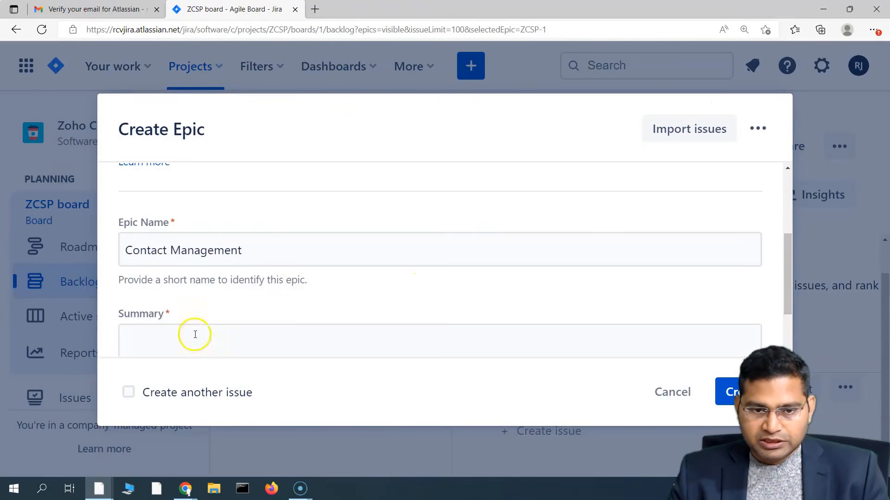
- Fill in Contact Management as the summary and create the epic
left_click(195, 334)
key("ctrl+v")
scroll(349, 330, "down", 2)
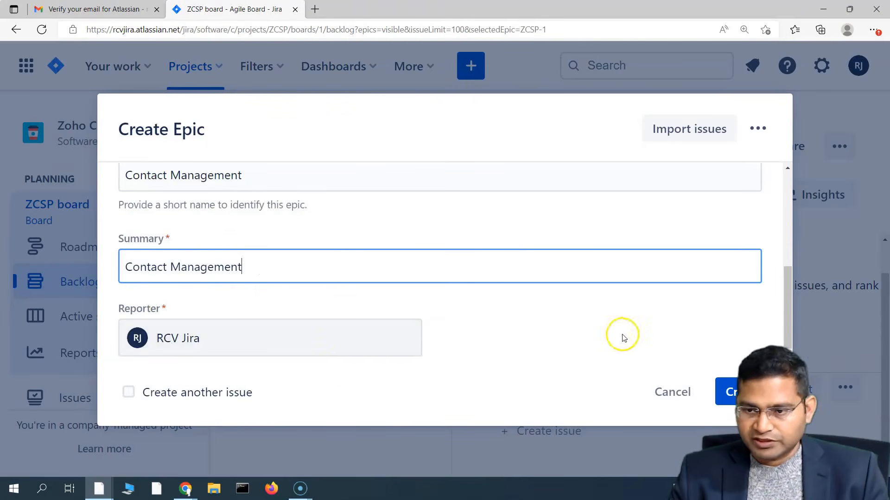
scroll(319, 361, "up", 3)
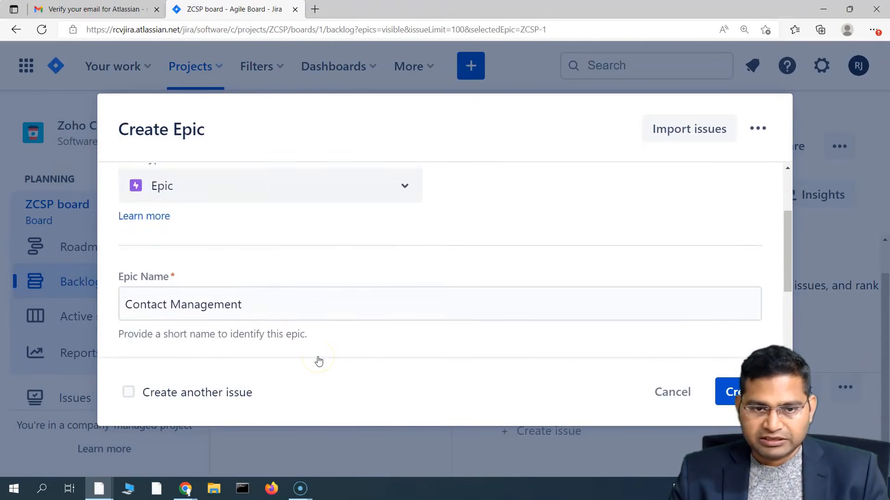
key("Return")
- Inspect the Contact Management and Lead Management epics in the backlog's epic list and dismiss the creation notification
left_click(270, 350)
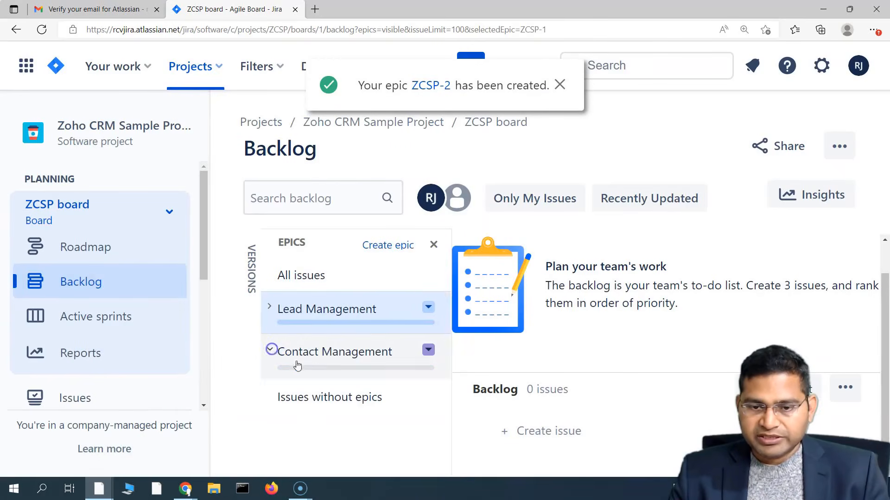
left_click(327, 315)
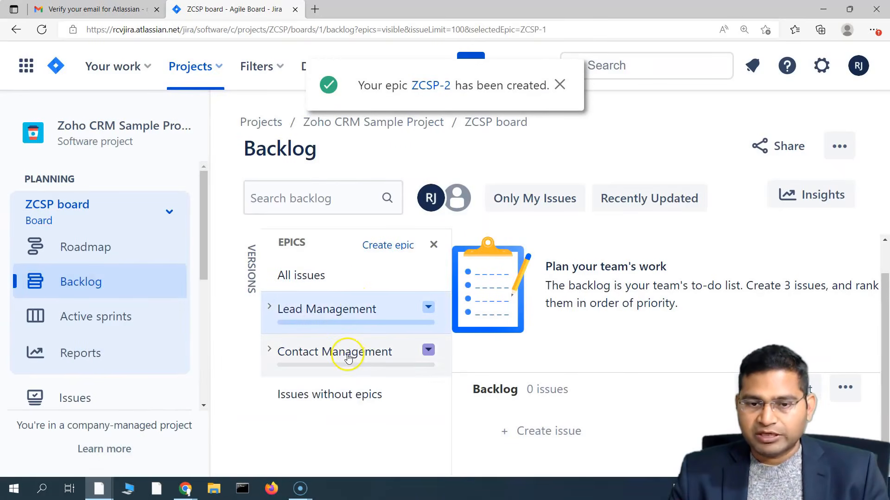
left_click(561, 84)
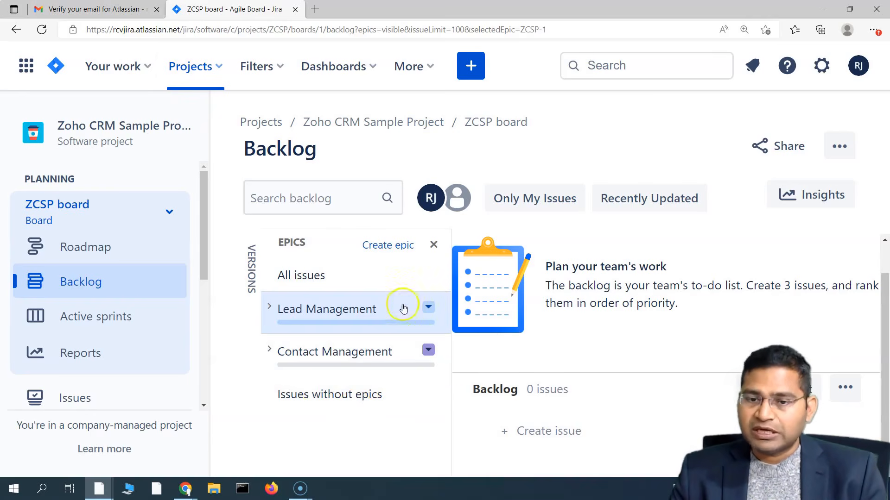
left_click(289, 325)
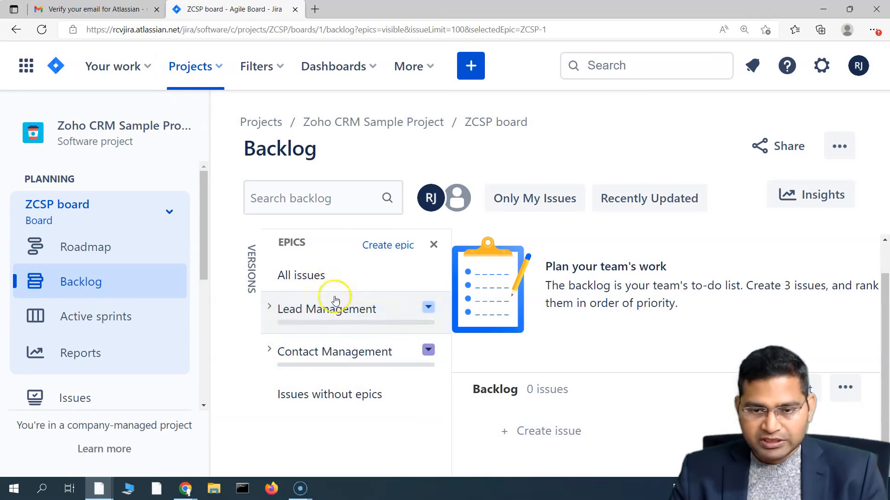
- Bring the Course Contents - Jira Basics slide window into view over the Jira backlog
key("alt+Tab")
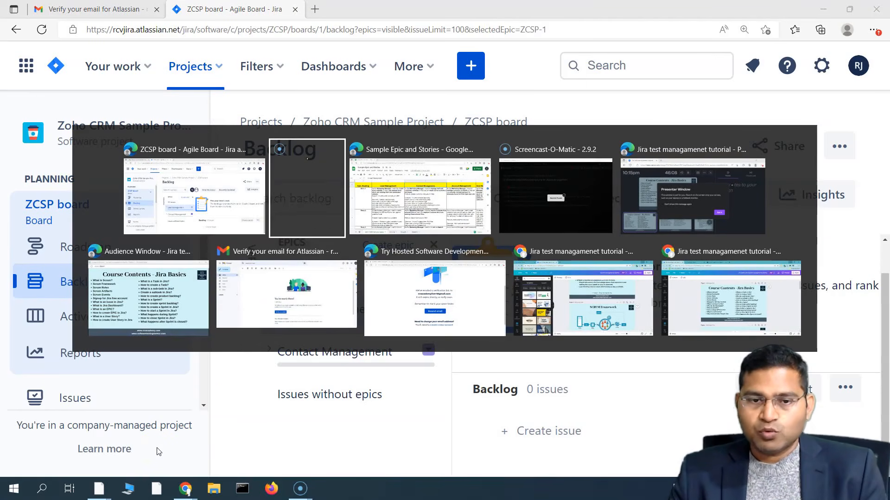
key("alt+Tab")
key("alt+Tab")
key("alt+Tab")
key("Escape")
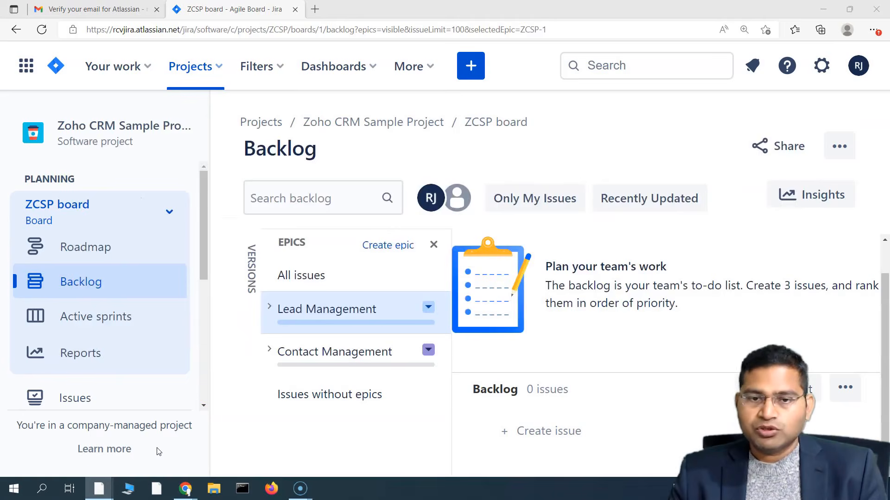
left_click_drag(889, 98, 539, 66)
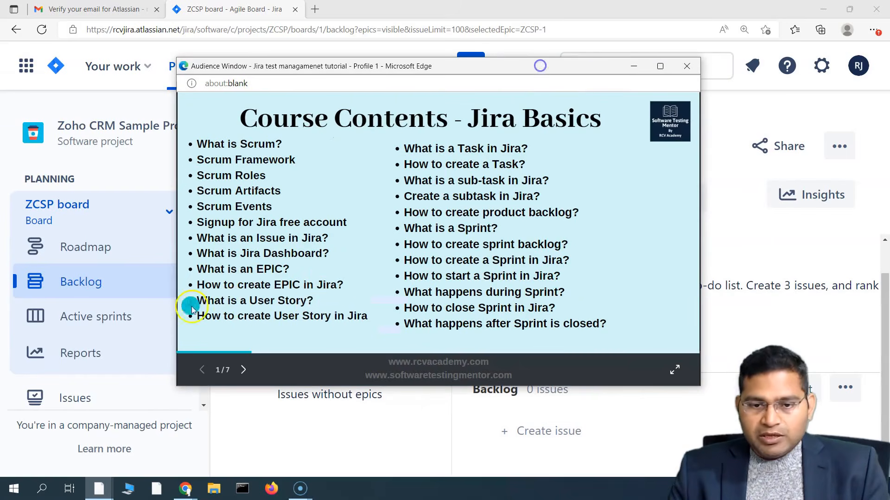
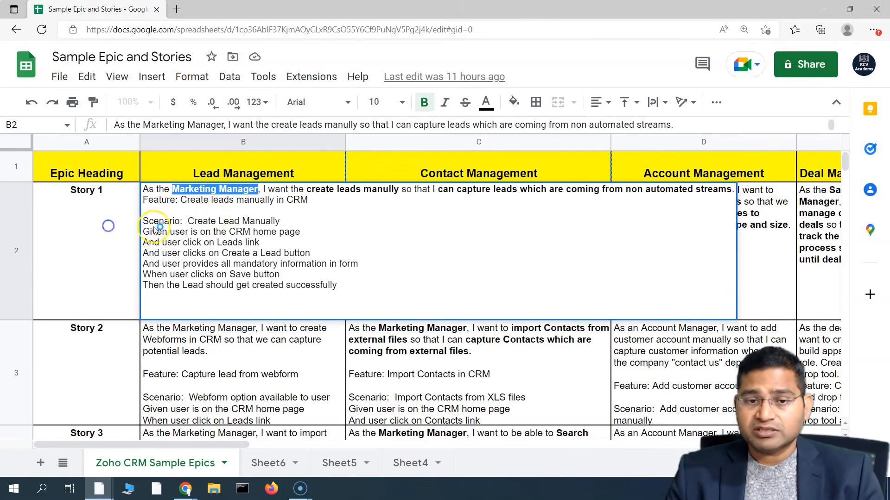
- Examine the role, need and purpose wording of Story 1 under Lead Management in the spreadsheet, leaving its text unedited
left_click(111, 224)
left_click(208, 212)
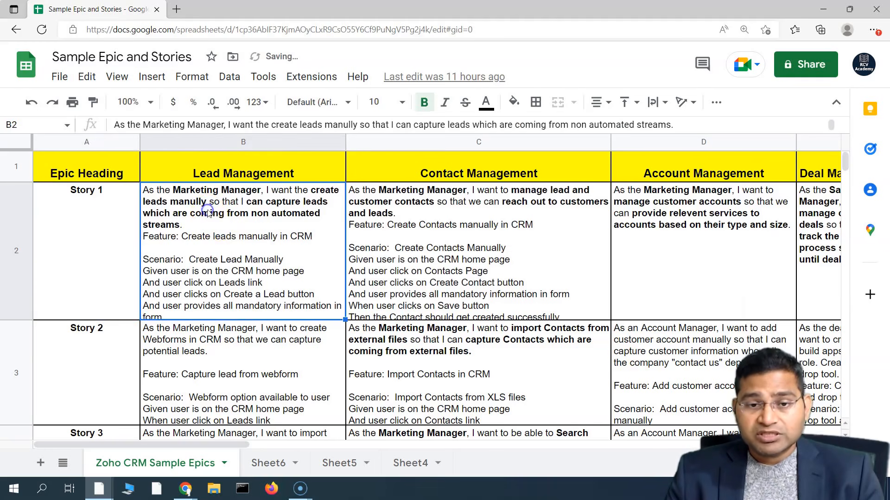
double_click(177, 190)
left_click_drag(173, 189, 402, 189)
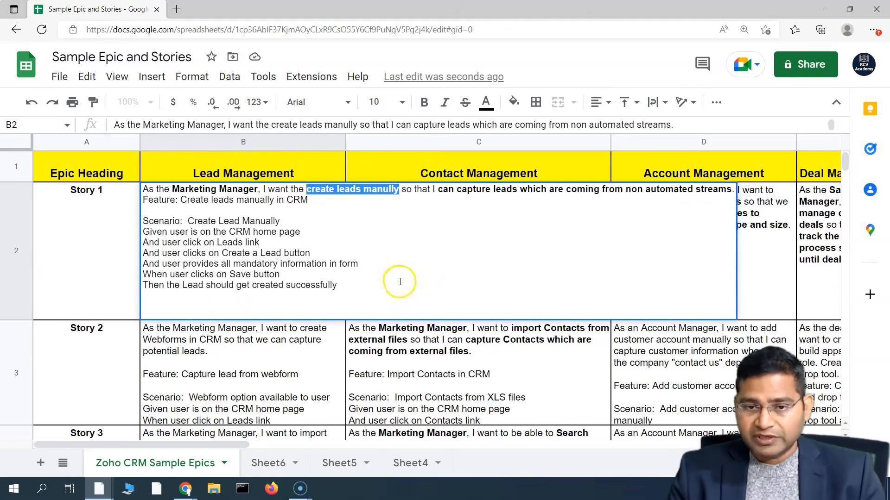
left_click_drag(438, 190, 726, 194)
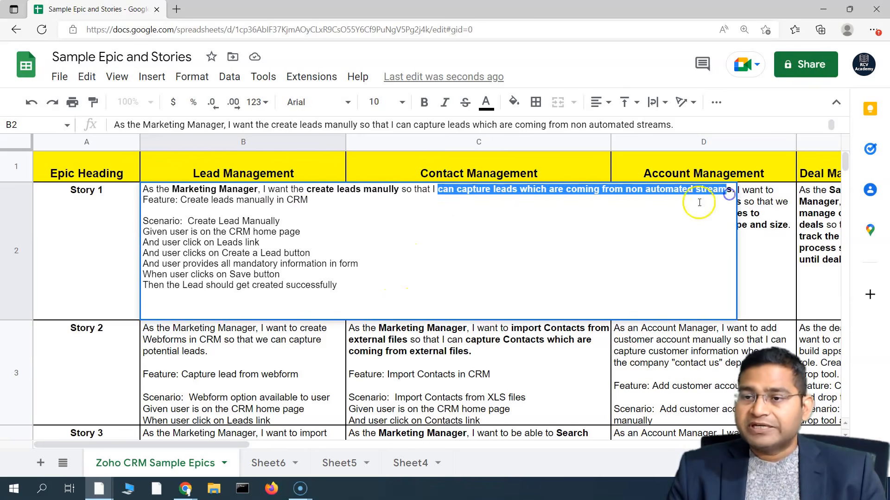
left_click(626, 204)
left_click_drag(438, 191, 728, 191)
left_click(663, 202)
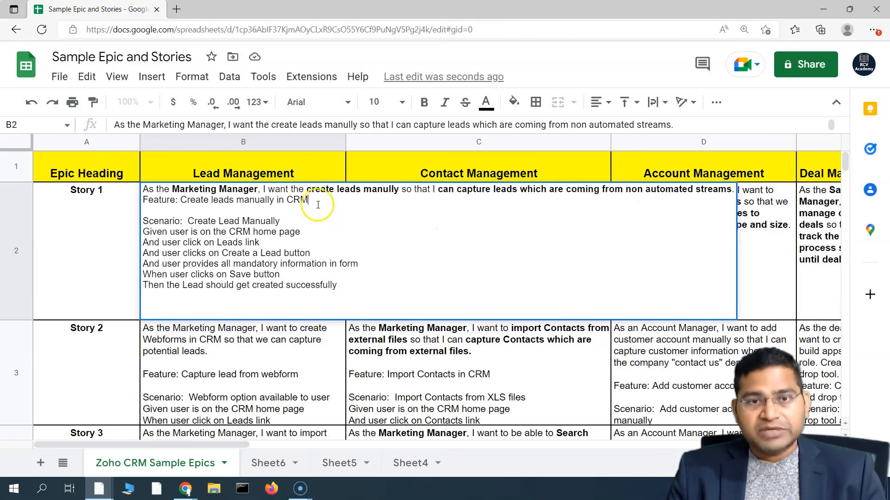
left_click(88, 246)
double_click(331, 188)
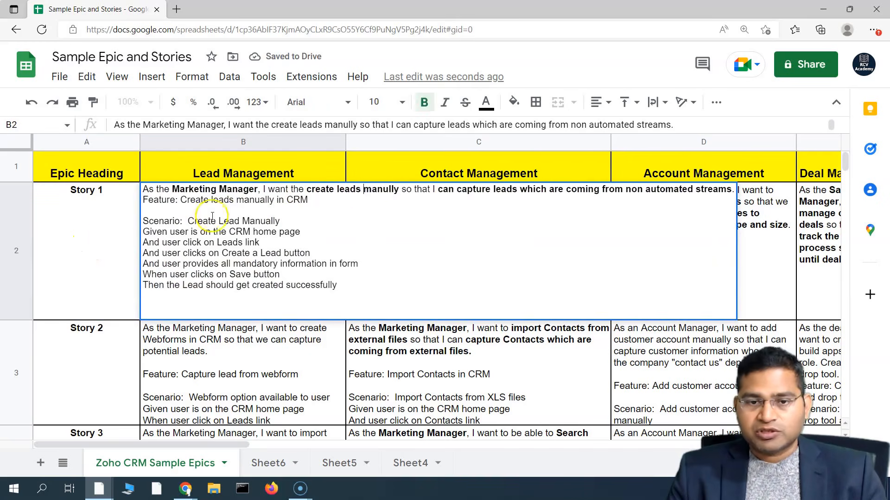
left_click(101, 237)
- Search the web for "user story" in a new browser tab and open Atlassian's User Stories examples and template page
left_click(176, 9)
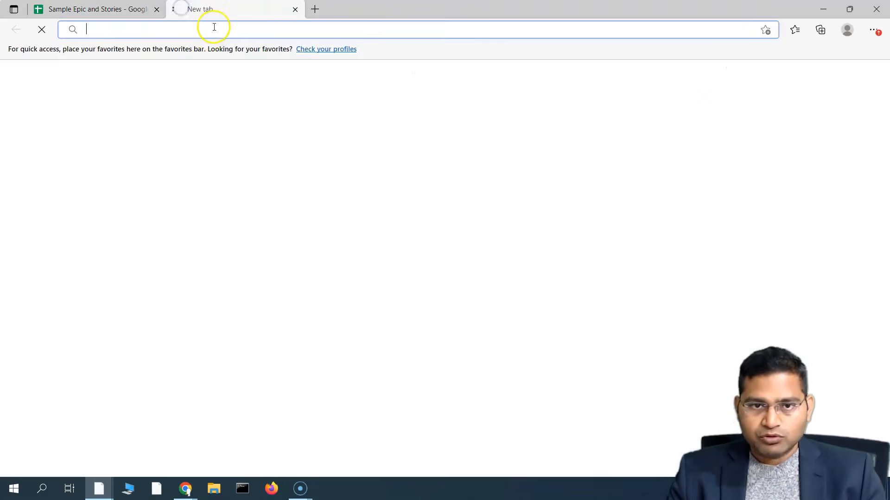
left_click(198, 24)
type("j")
key("BackSpace")
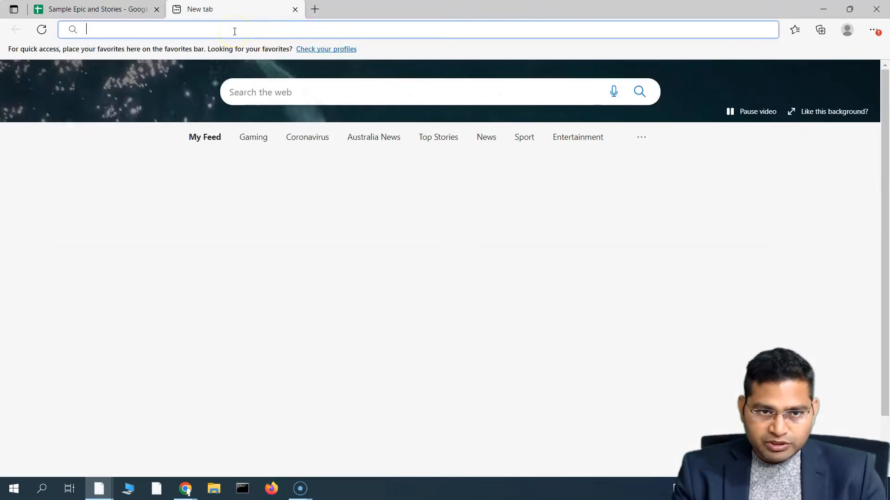
type("user story")
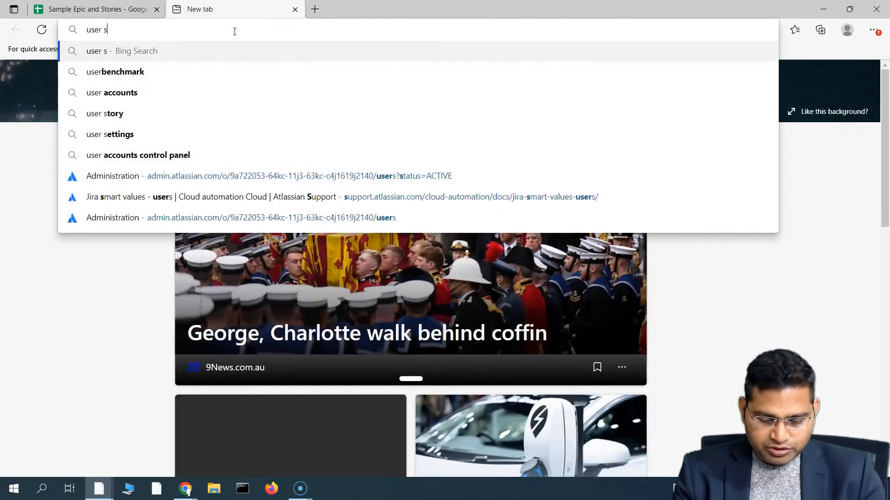
key("Return")
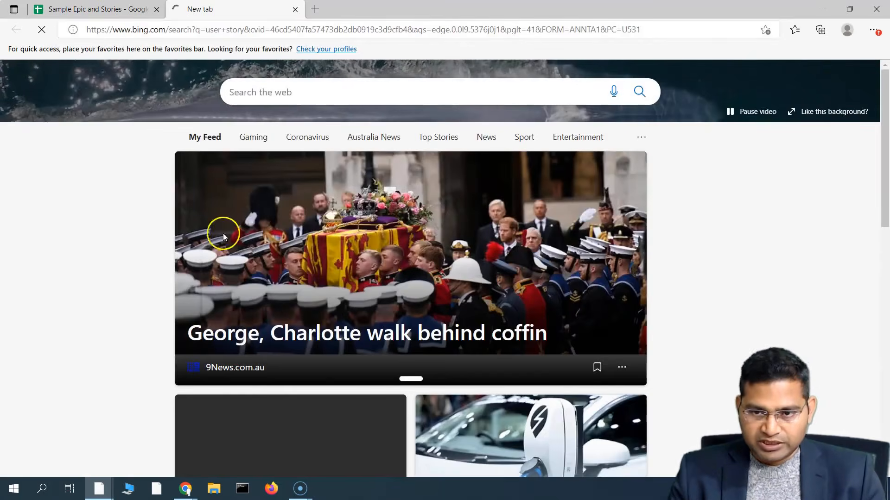
scroll(233, 314, "down", 9)
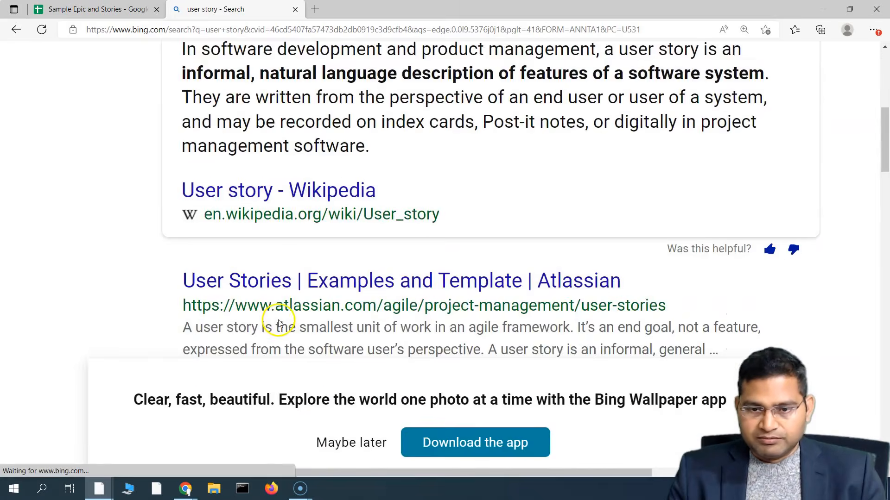
left_click(282, 146)
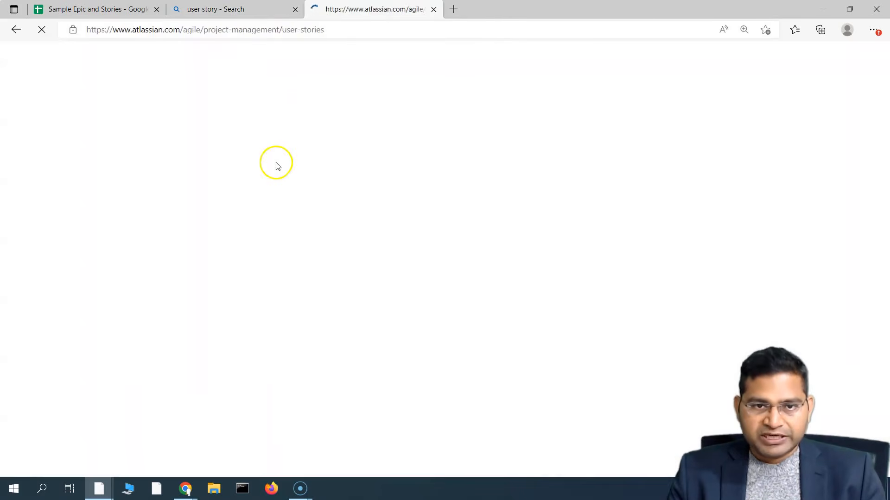
- Skim Atlassian's user stories article down to the section "Getting started with agile user stories"
scroll(449, 324, "down", 10)
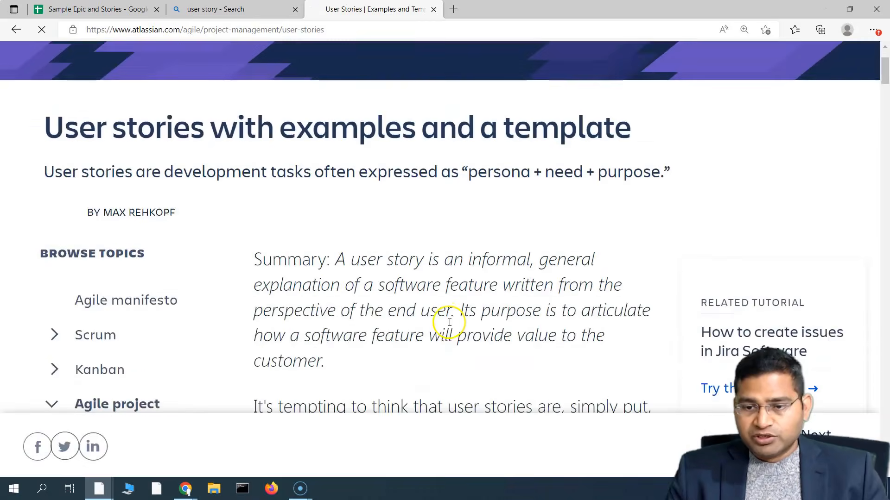
scroll(448, 325, "down", 1)
scroll(449, 323, "up", 10)
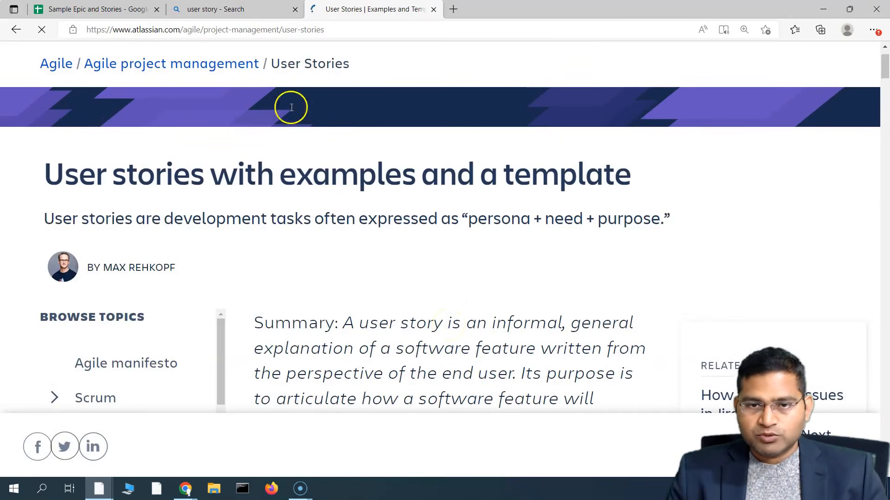
scroll(432, 317, "down", 3)
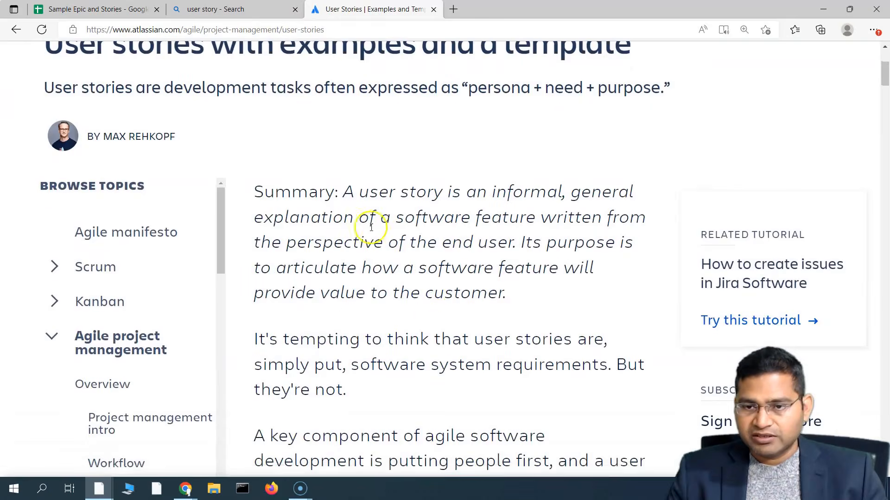
scroll(467, 225, "down", 14)
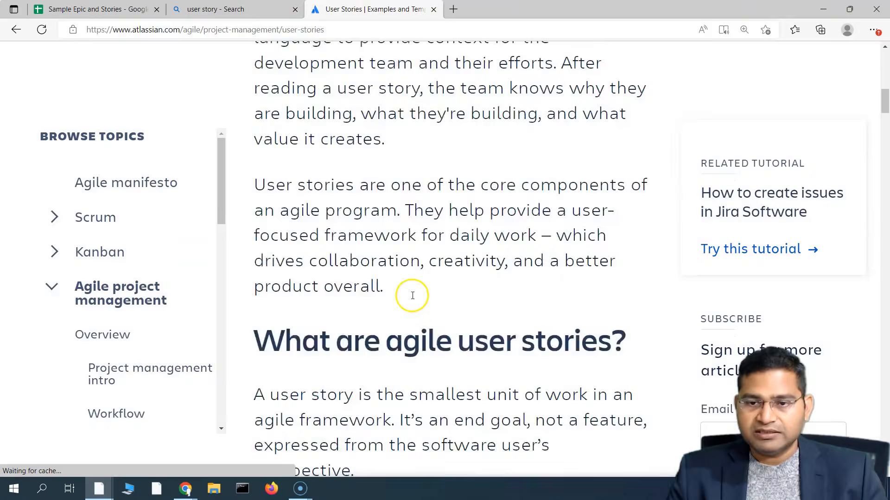
scroll(390, 254, "down", 20)
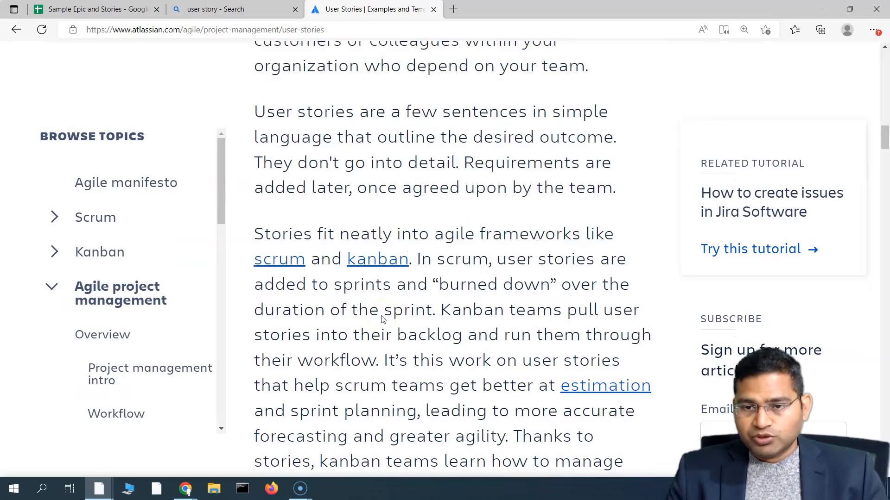
scroll(382, 318, "down", 20)
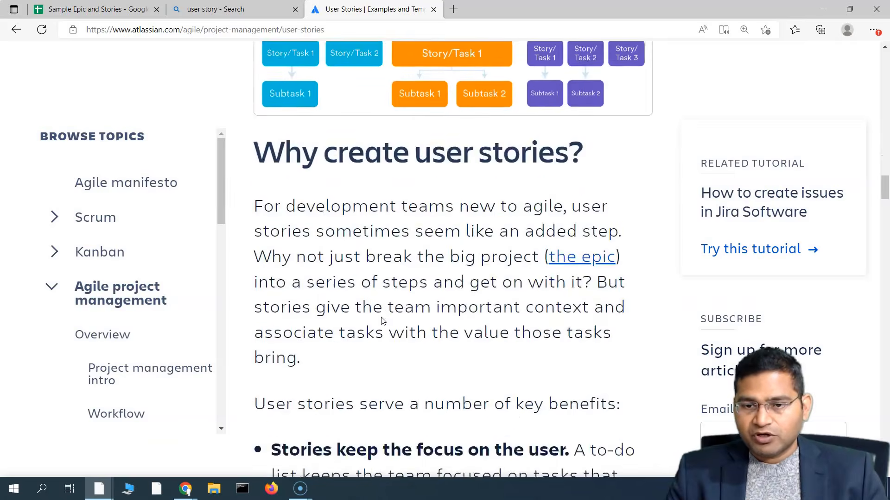
scroll(381, 317, "down", 20)
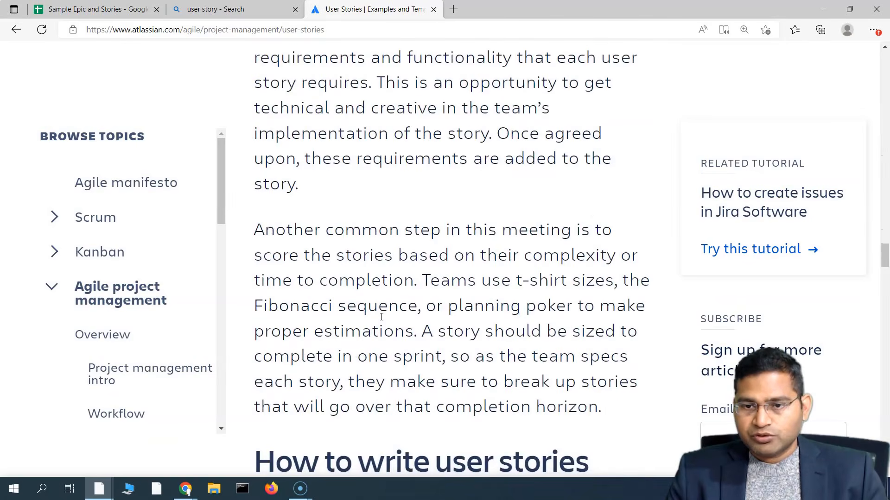
scroll(382, 317, "down", 10)
- Highlight in turn the words persona, need and purpose in the article's description of how user stories are expressed
left_click_drag(555, 267, 621, 269)
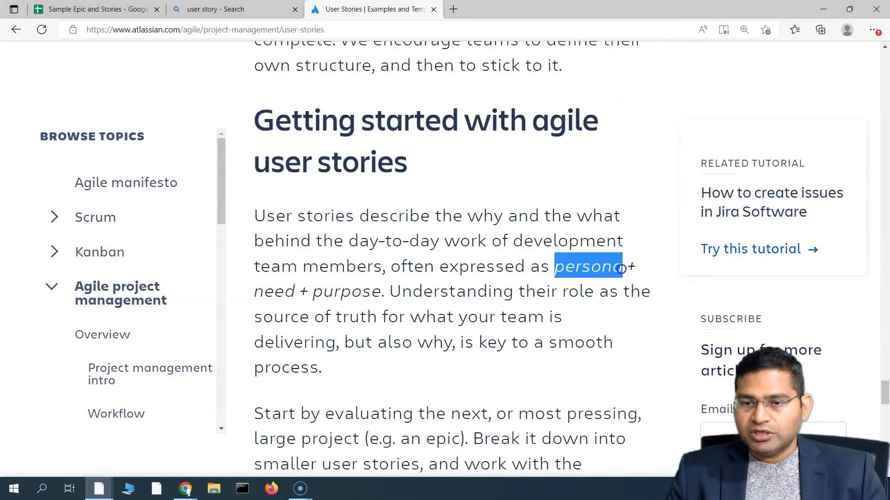
double_click(278, 291)
left_click(347, 291)
double_click(348, 291)
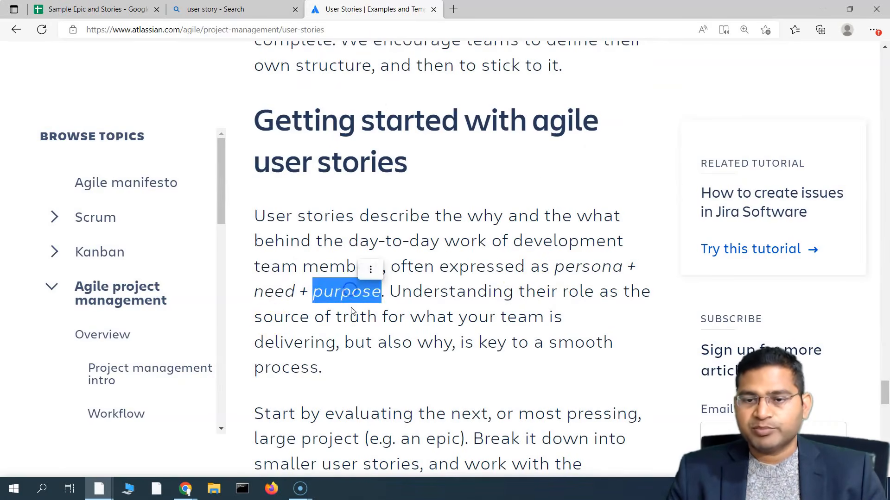
double_click(582, 270)
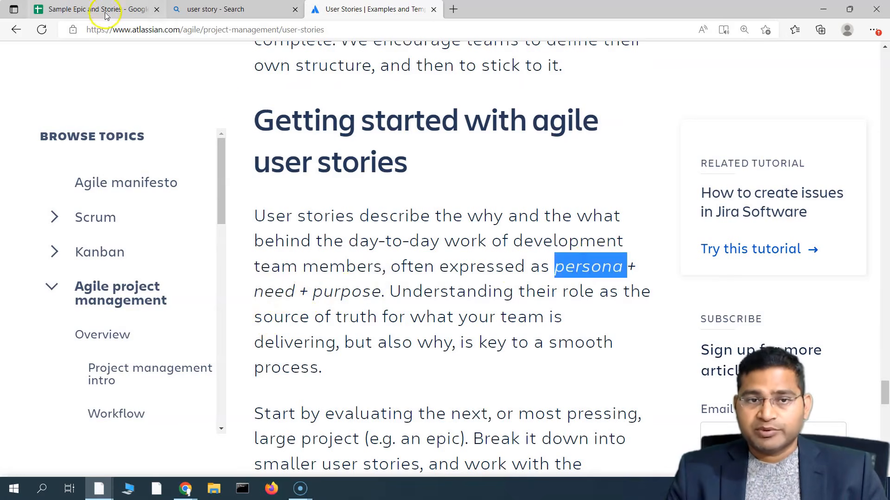
- Return to the Sample Epic and Stories spreadsheet and highlight the purpose clause of Story 1 under Lead Management, leaving the text unedited
left_click(105, 13)
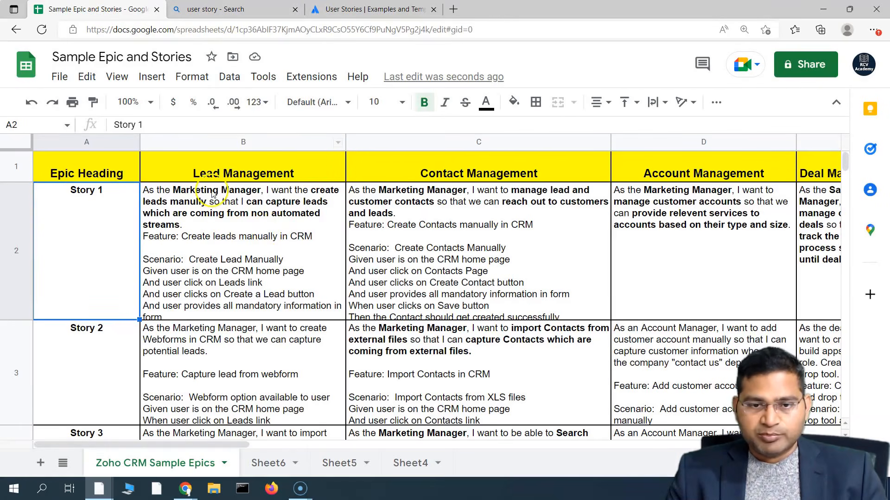
left_click(212, 194)
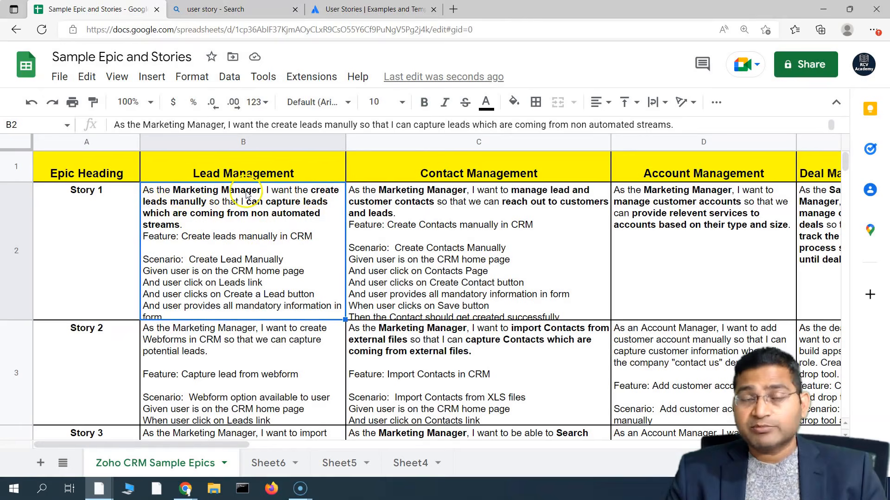
double_click(257, 204)
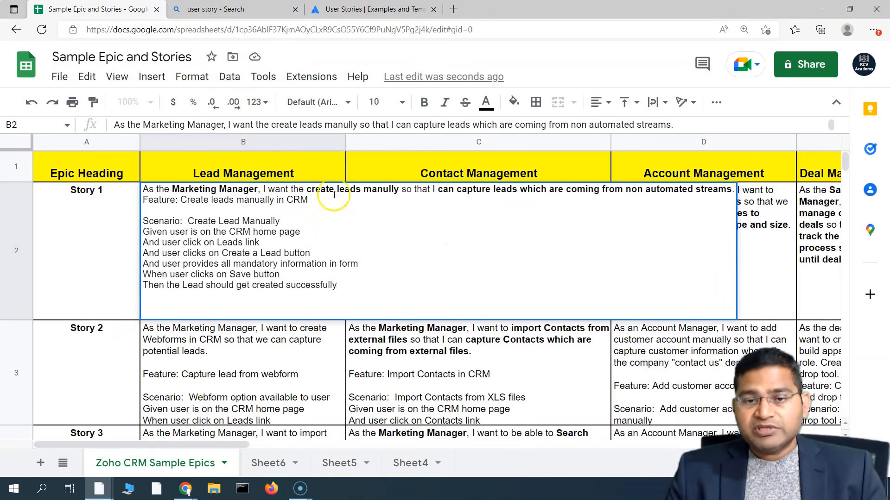
left_click_drag(437, 189, 687, 189)
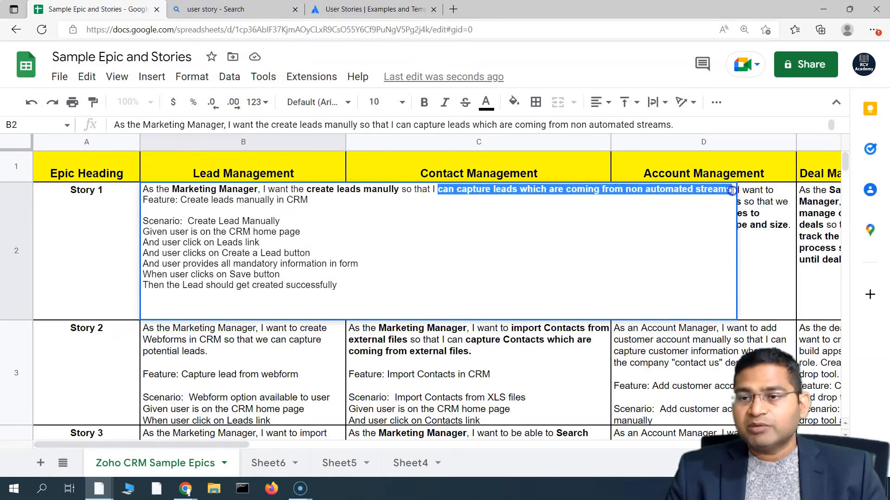
left_click(99, 243)
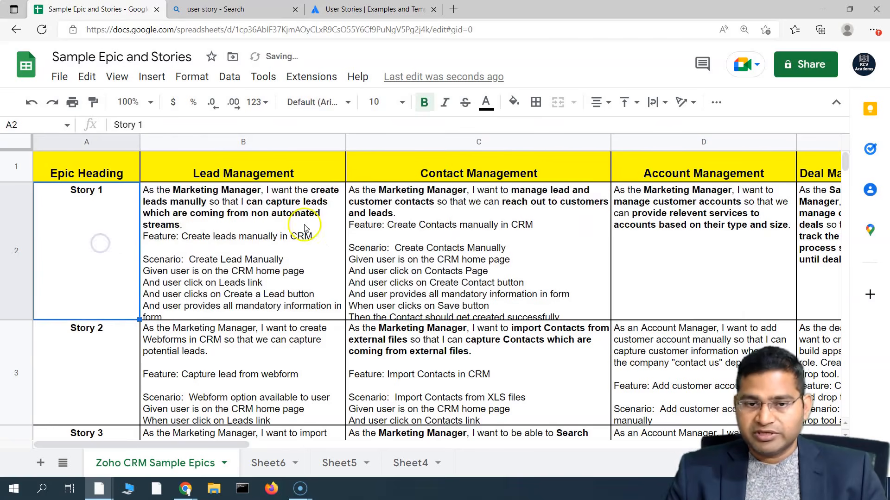
left_click(191, 228)
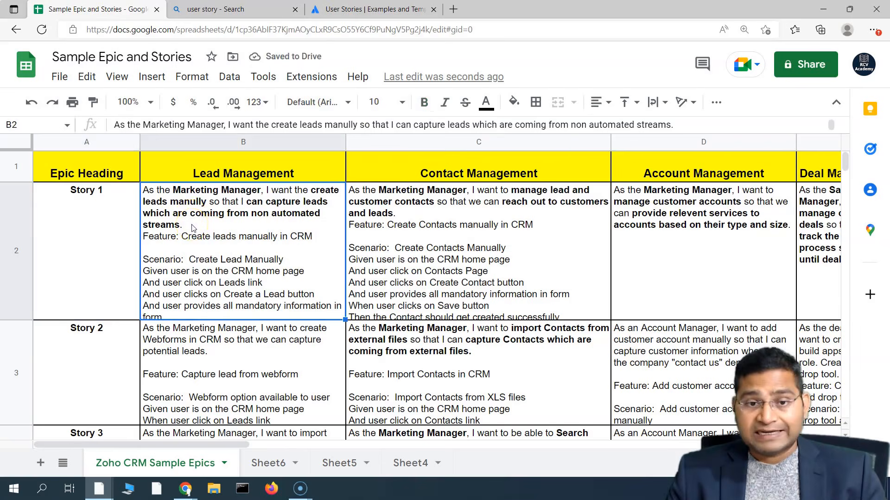
left_click(104, 236)
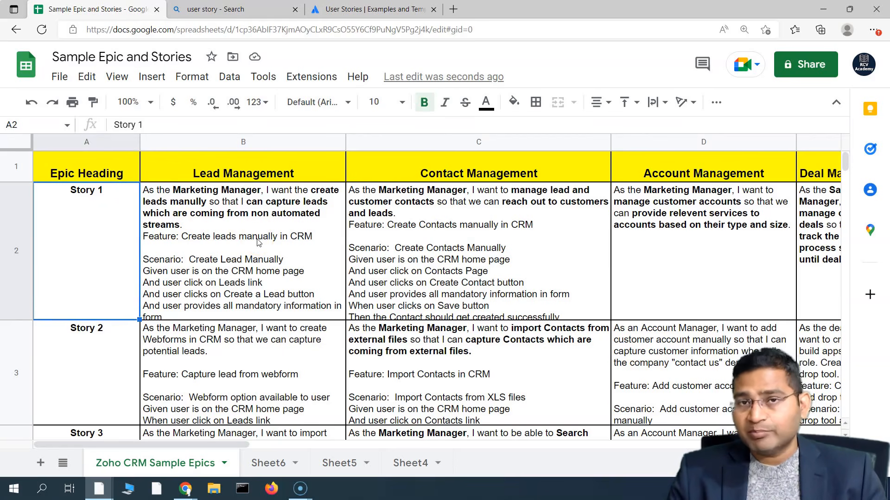
left_click(238, 227)
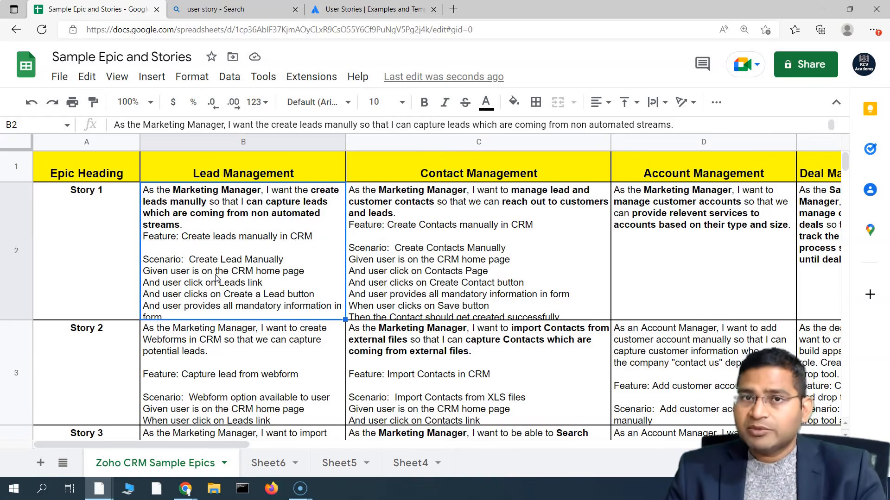
left_click(114, 263)
left_click(230, 258)
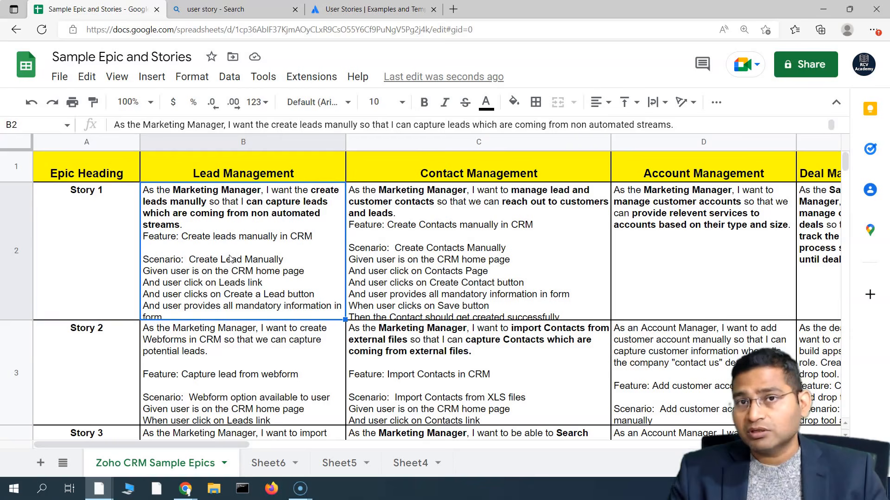
left_click(219, 263)
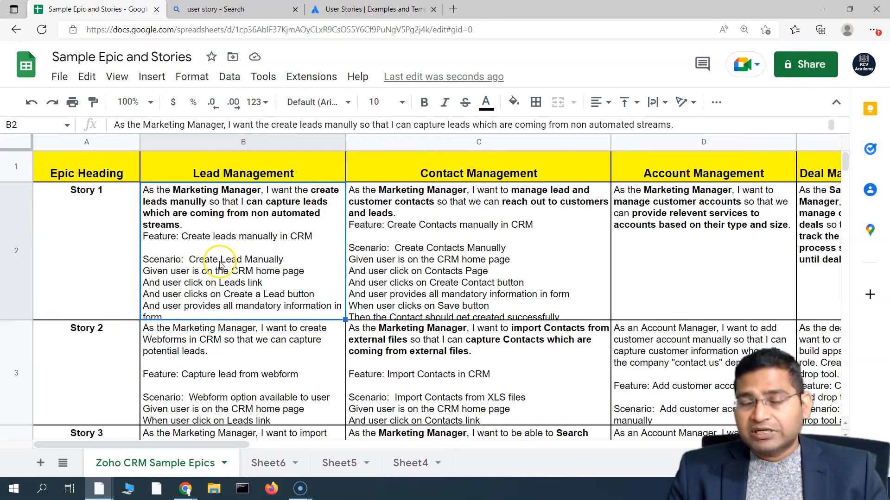
left_click(115, 267)
left_click(252, 270)
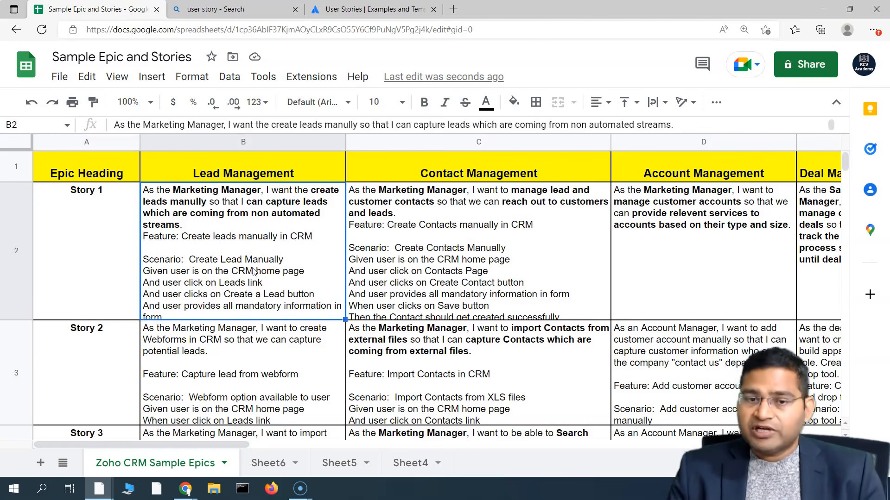
left_click(221, 280)
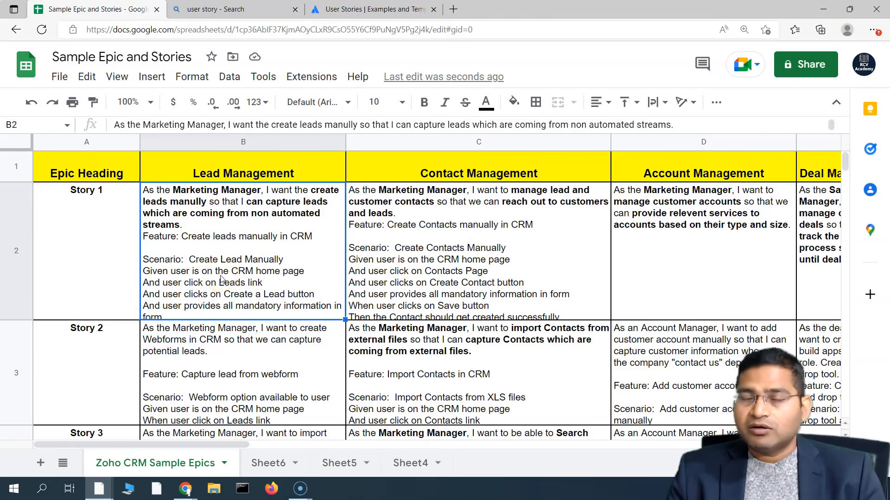
left_click(240, 281)
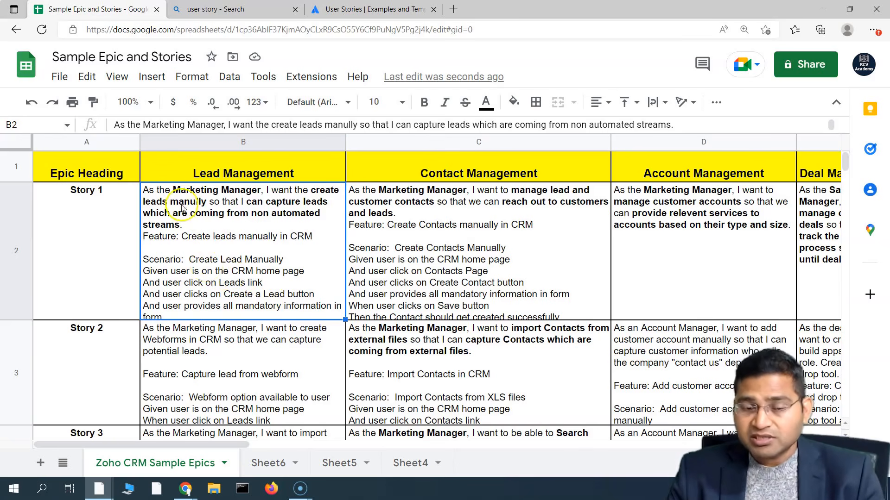
- Highlight the feature title and then the scenario steps inside Story 1 under Lead Management, leaving the cell unedited
left_click(199, 258)
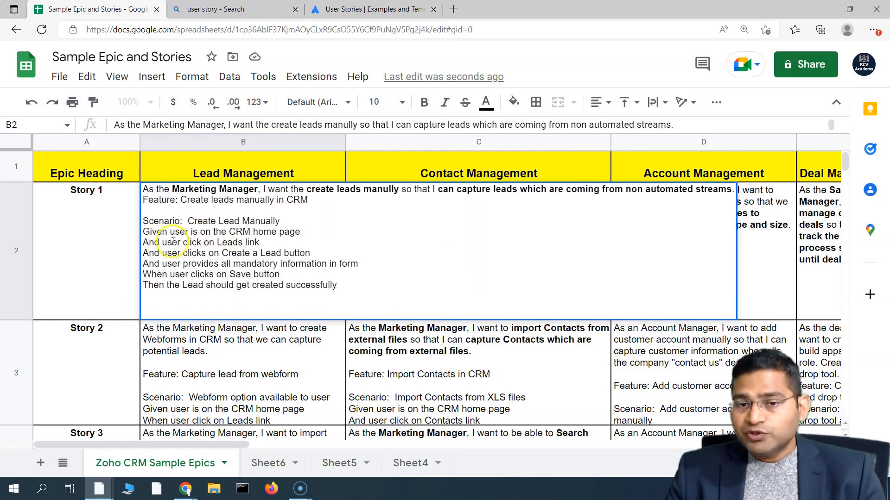
left_click(102, 244)
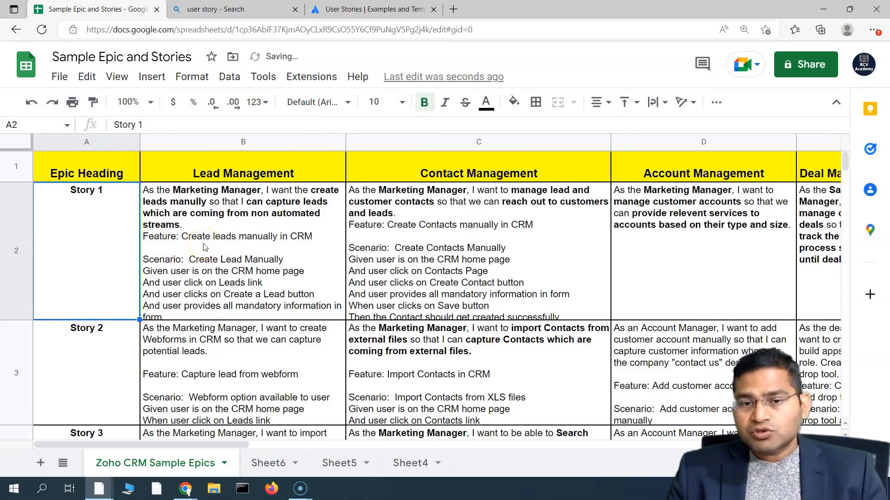
double_click(189, 239)
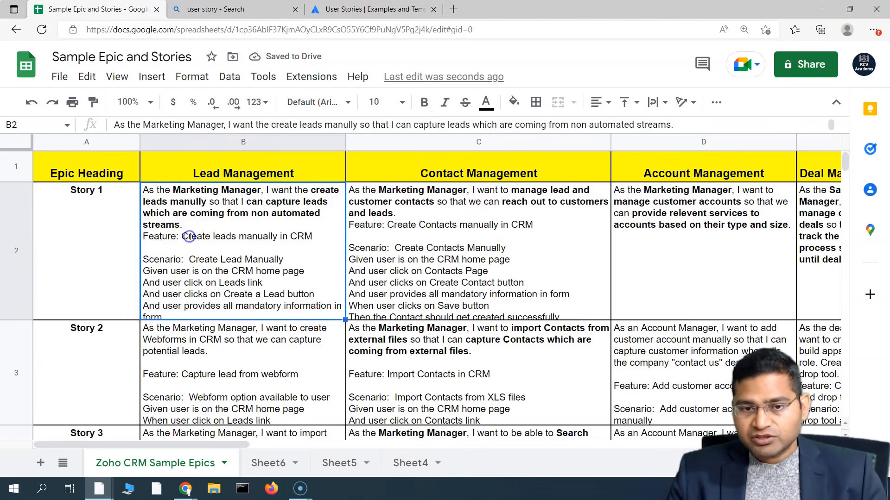
left_click_drag(180, 200, 308, 200)
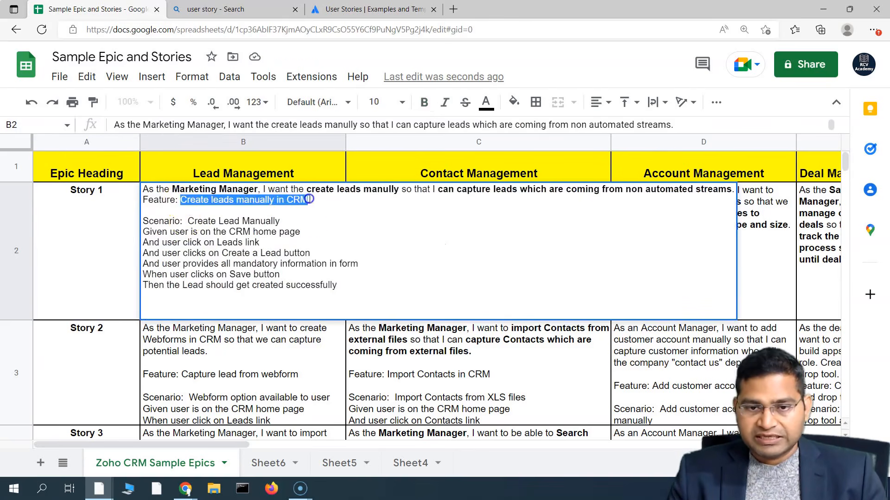
left_click_drag(150, 225, 328, 288)
left_click(83, 280)
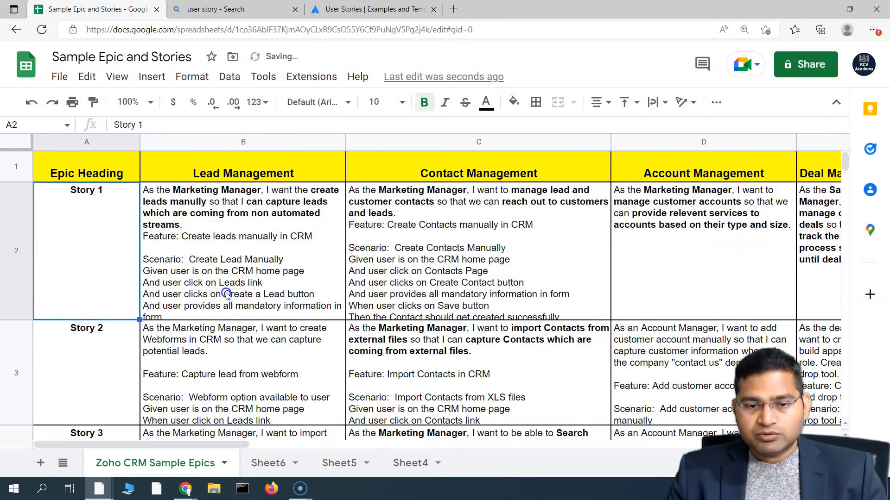
- Examine the feature and scenario text of Story 2 under Lead Management by highlighting its parts, leaving the cell unedited
double_click(227, 297)
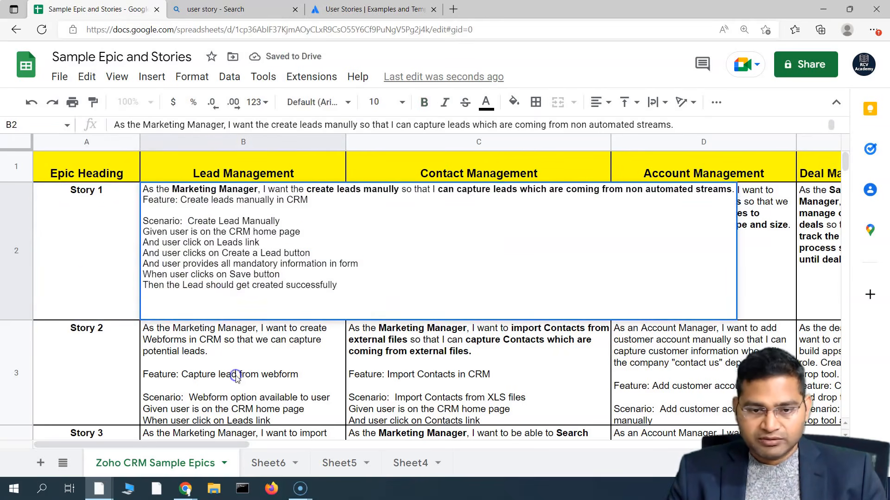
double_click(235, 373)
scroll(235, 371, "down", 2)
scroll(236, 369, "up", 1)
scroll(234, 369, "up", 1)
left_click_drag(181, 369, 283, 379)
scroll(198, 398, "down", 2)
scroll(198, 399, "down", 1)
left_click_drag(188, 352, 262, 405)
scroll(168, 385, "down", 5)
left_click_drag(183, 355, 298, 401)
left_click(298, 402)
left_click(92, 380)
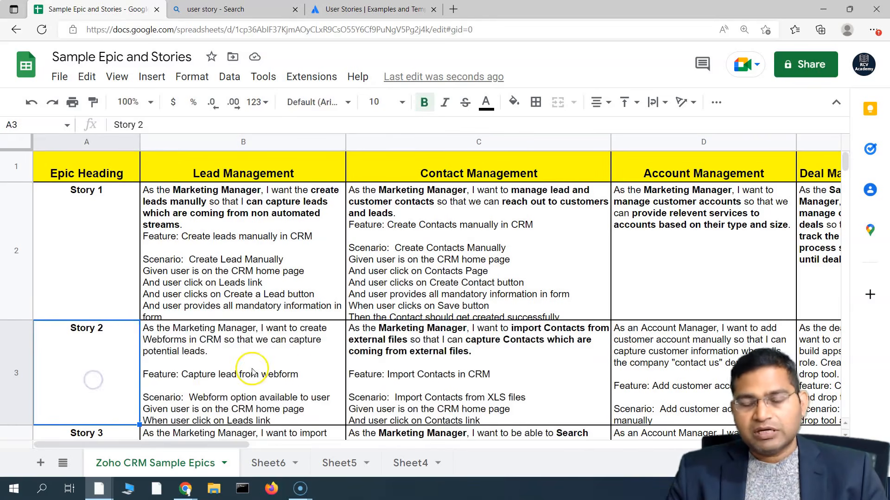
- Bring the Course Contents slide window over the spreadsheet, check the Jira Xray and Jira Basics slides, and move the window out of view
left_click(207, 254)
left_click_drag(0, 36, 445, 36)
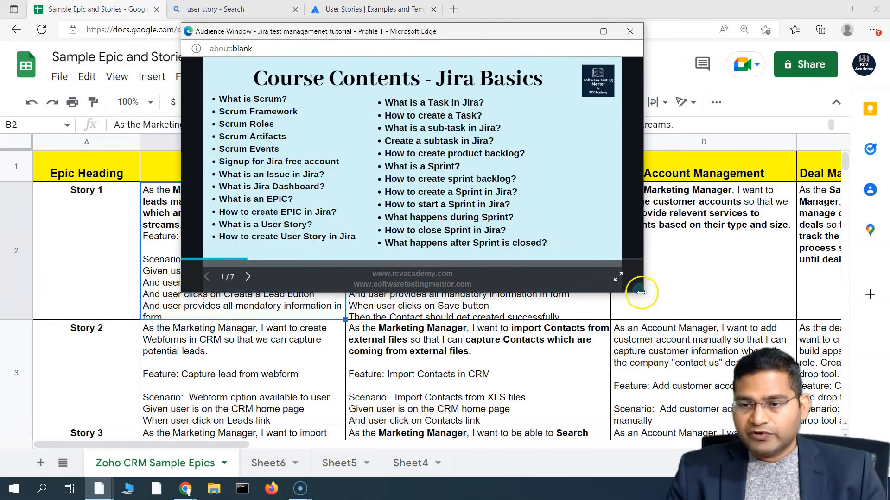
key("Right")
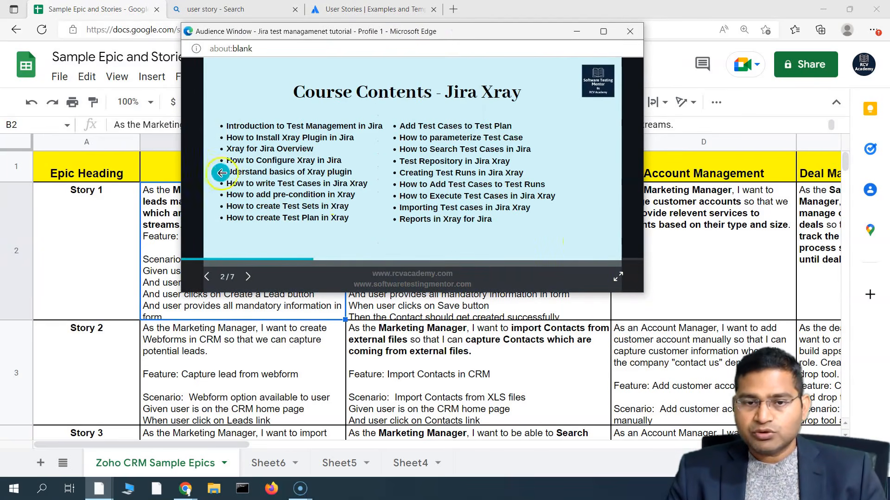
left_click(221, 173)
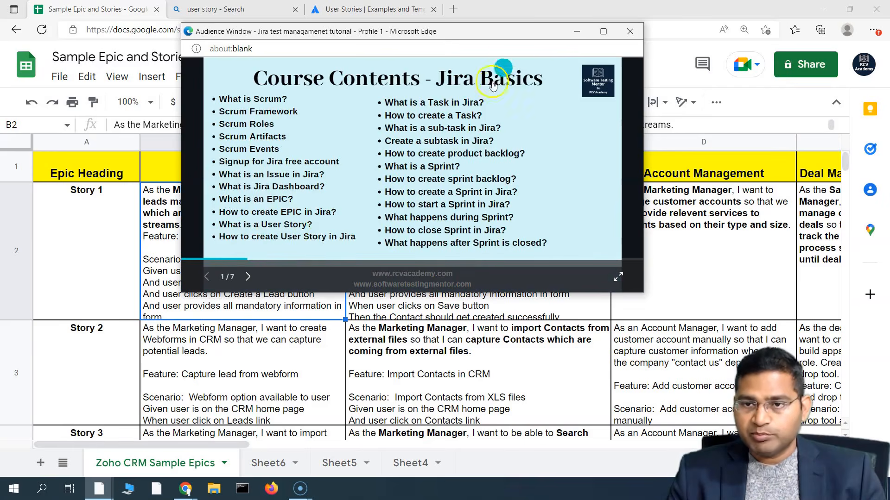
left_click_drag(506, 36, 0, 60)
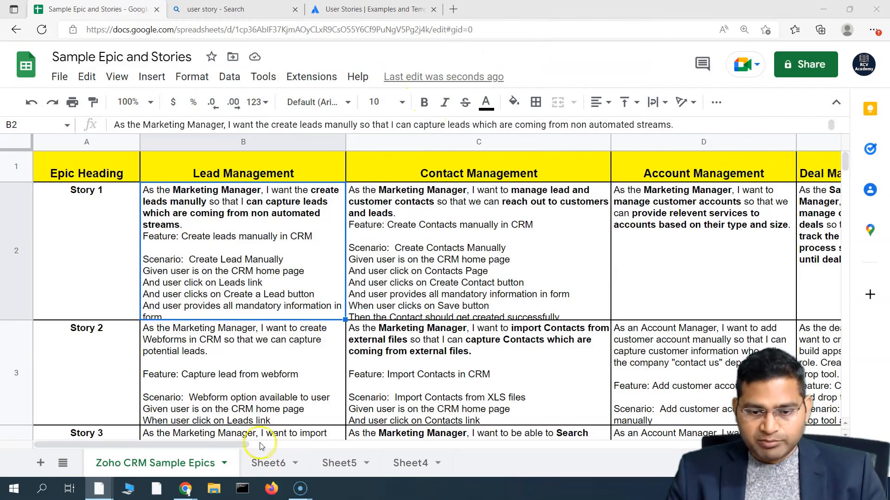
- Switch to the Jira backlog and start a new issue in Zoho CRM Sample Project (ZCSP) with the issue type Story
mouse_move(102, 491)
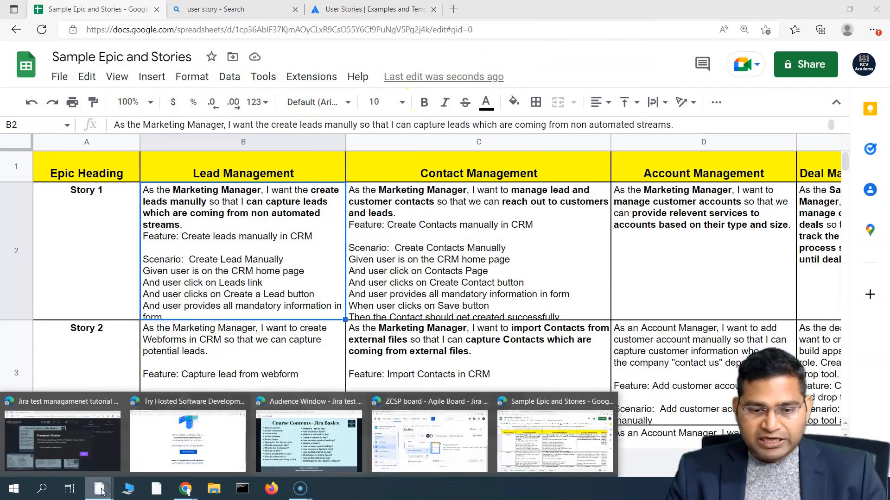
left_click(433, 445)
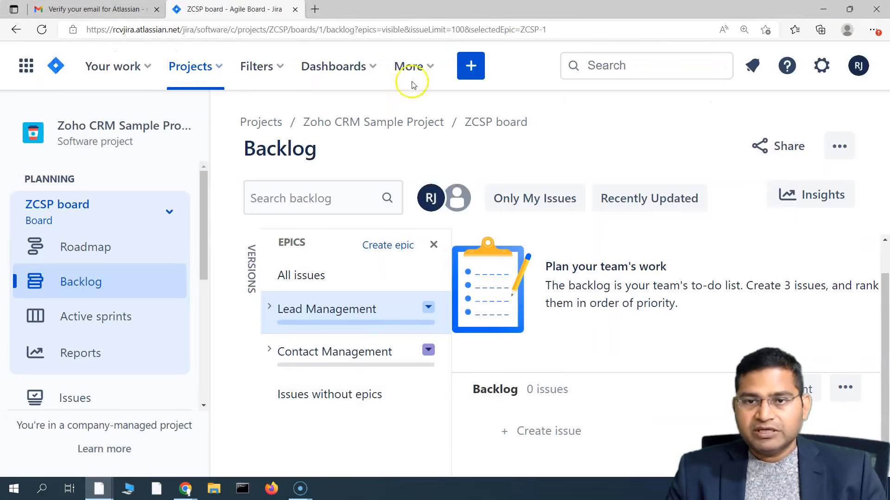
left_click(472, 69)
scroll(224, 250, "up", 3)
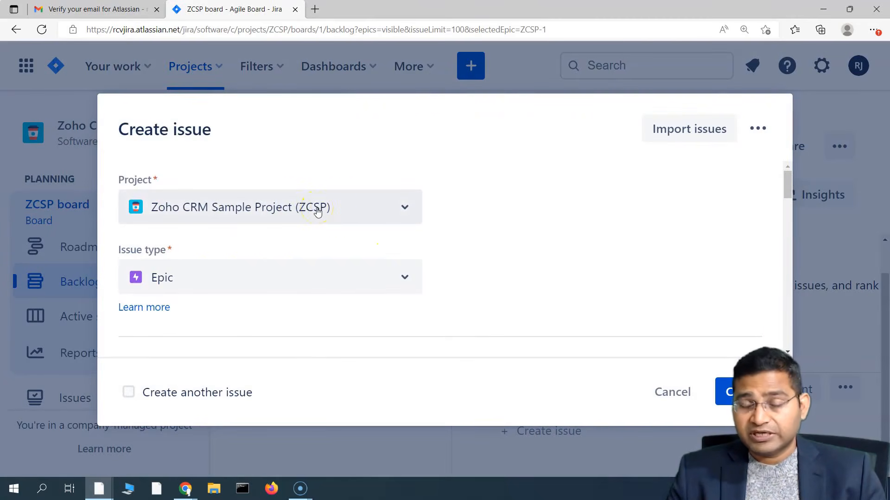
left_click(298, 278)
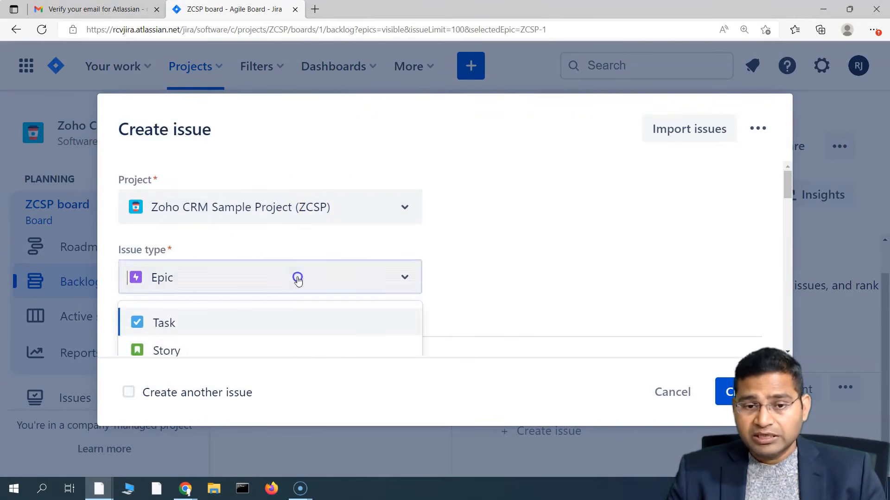
left_click(234, 354)
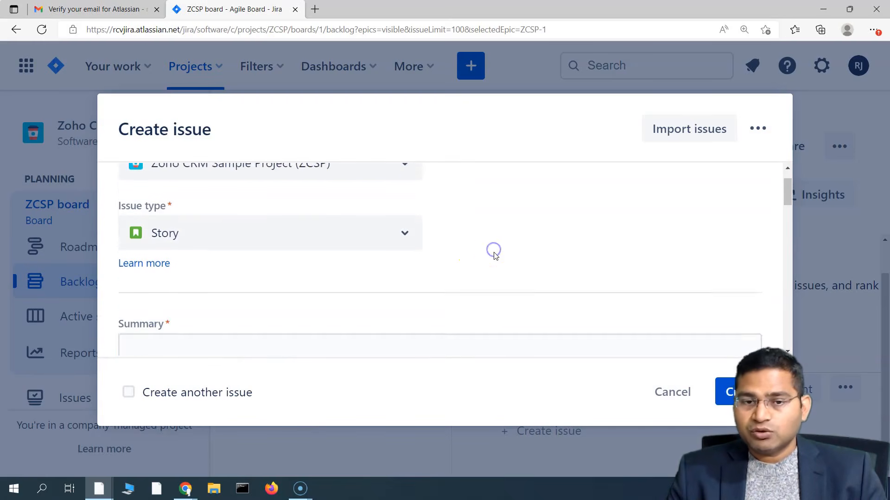
scroll(494, 252, "up", 1)
scroll(197, 278, "down", 1)
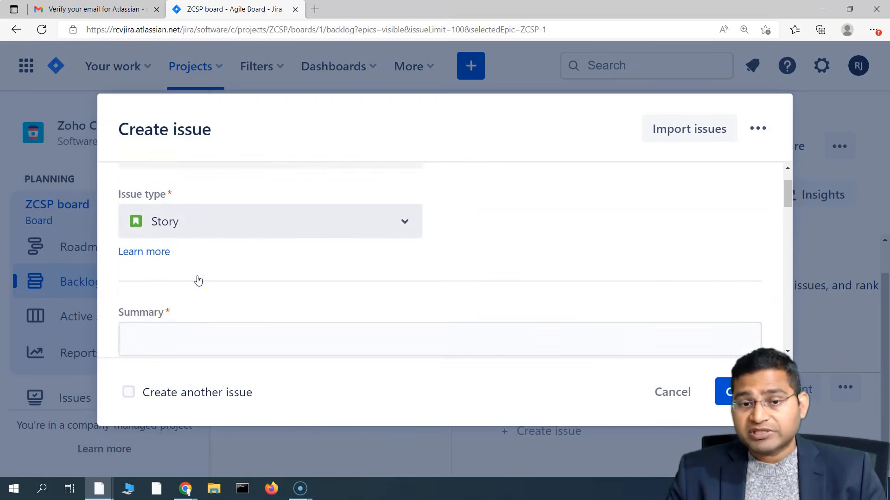
scroll(174, 308, "down", 1)
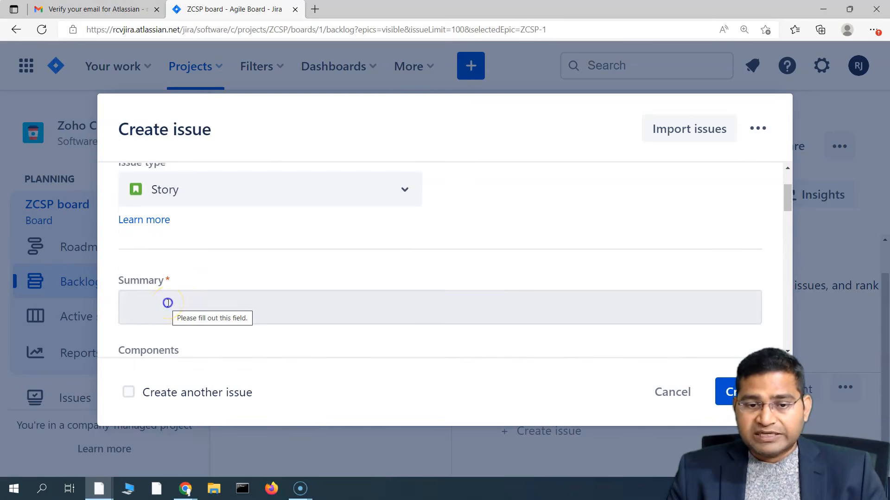
- Copy the opening "As the Marketing Manager" sentence of Story 1 under Lead Management from the spreadsheet into the new story's Summary
left_click(167, 302)
scroll(186, 309, "down", 1)
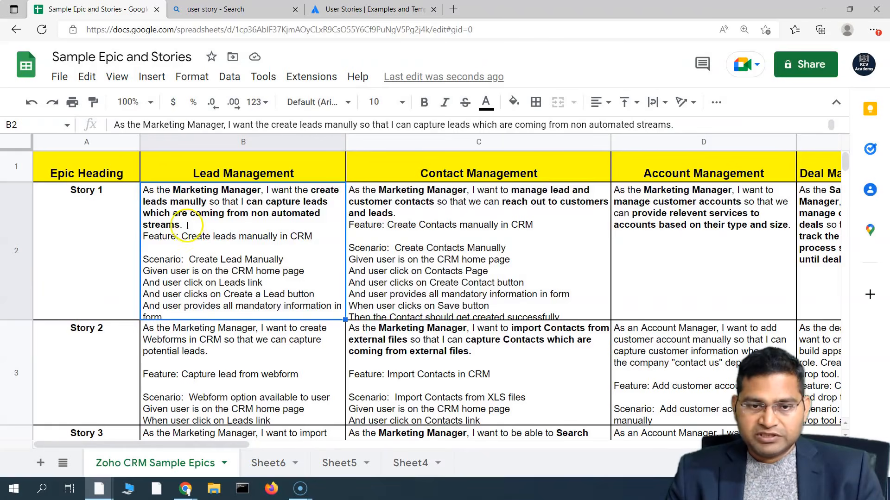
double_click(189, 225)
left_click_drag(145, 189, 739, 188)
key("ctrl+c")
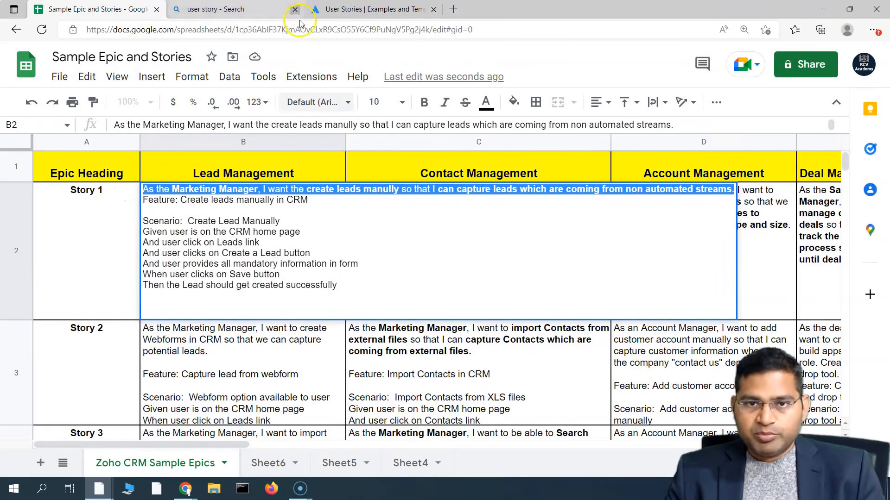
left_click(319, 10)
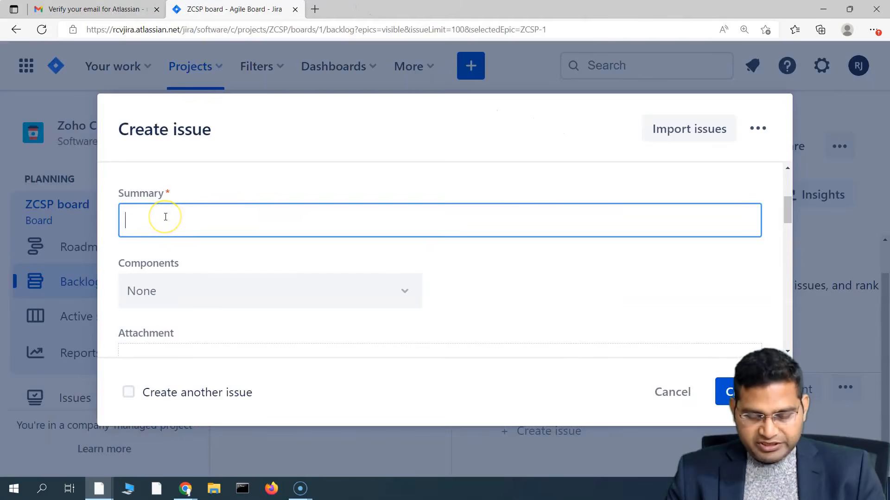
key("ctrl+v")
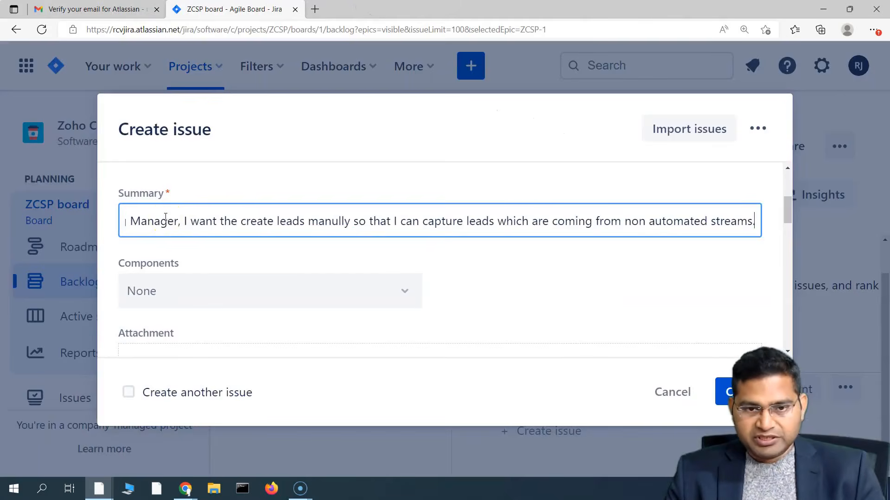
- Copy the feature and scenario text of Story 1 under Lead Management from the spreadsheet into the new story's Description
scroll(212, 274, "down", 2)
scroll(194, 288, "down", 1)
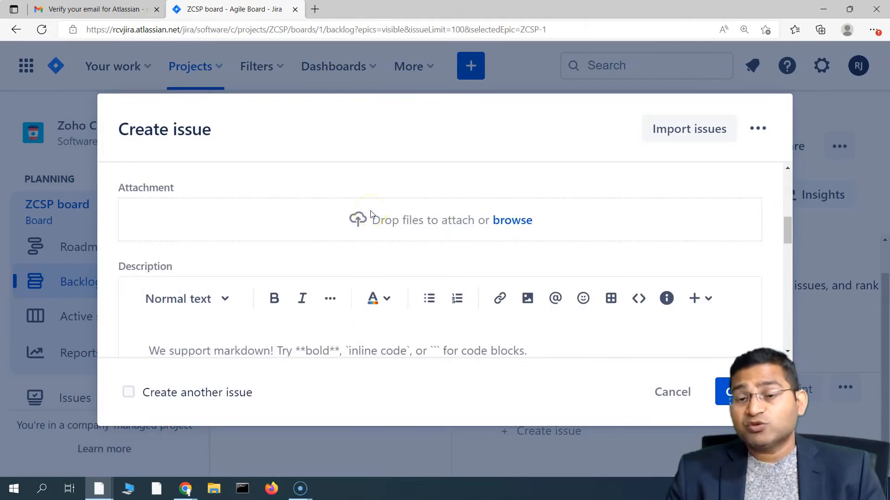
scroll(360, 250, "down", 1)
left_click(195, 289)
scroll(173, 293, "down", 1)
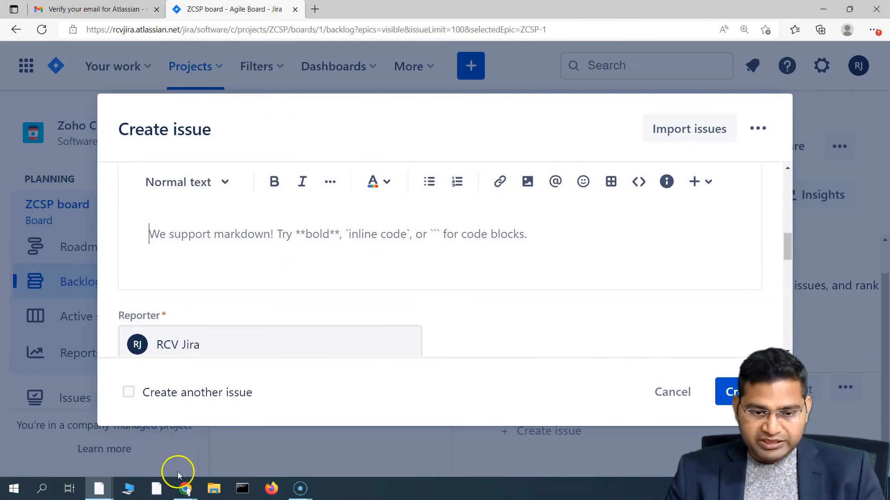
left_click(99, 489)
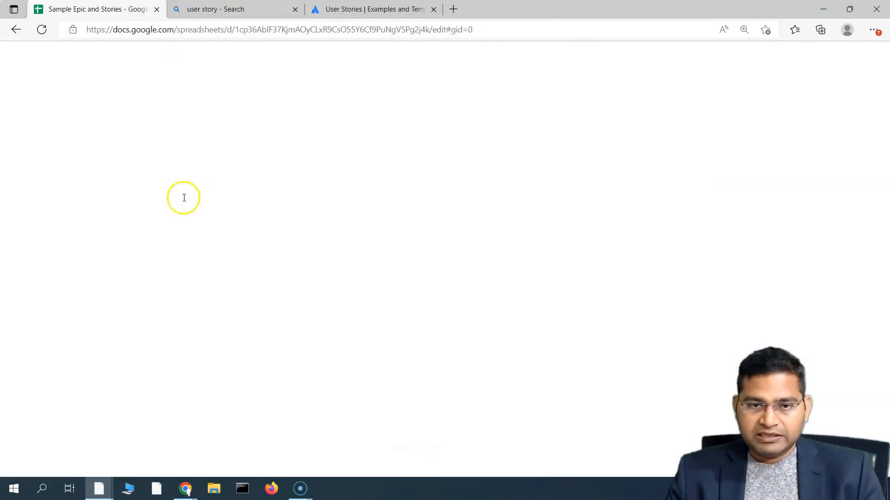
double_click(165, 253)
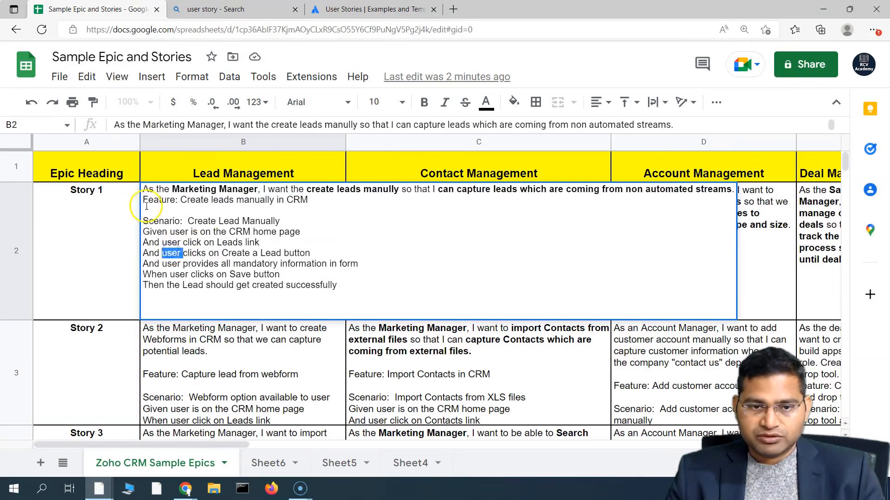
left_click_drag(142, 200, 381, 290)
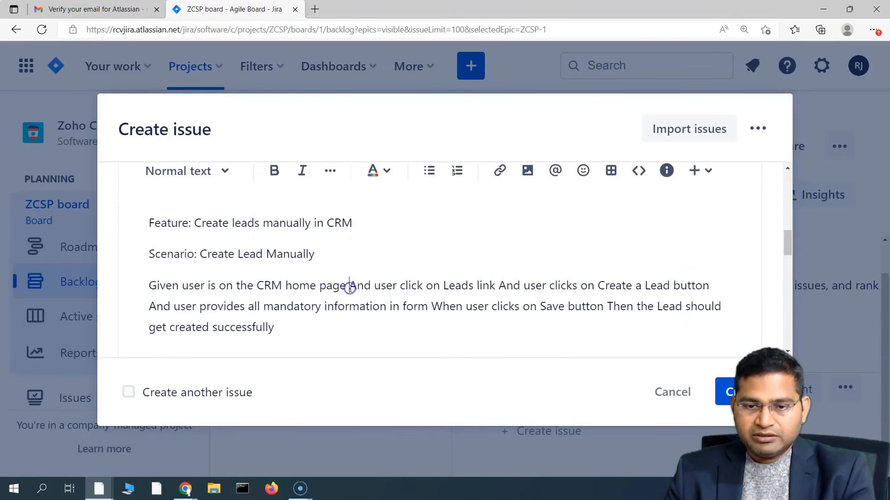
- Break the run-together scenario text in the Description so that each Given, And, When and Then clause starts on its own line
key("Return")
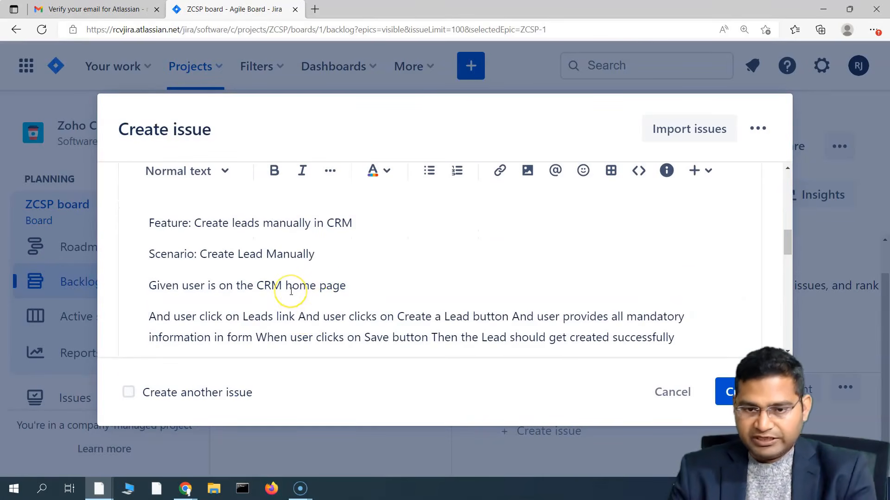
key("BackSpace")
key("shift+Return")
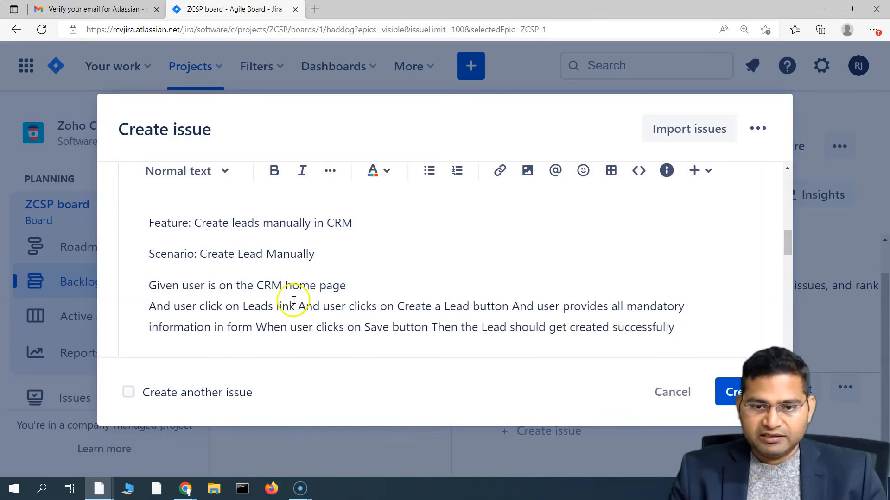
left_click(296, 305)
key("shift+Return")
left_click(363, 326)
key("shift+Return")
scroll(353, 266, "down", 1)
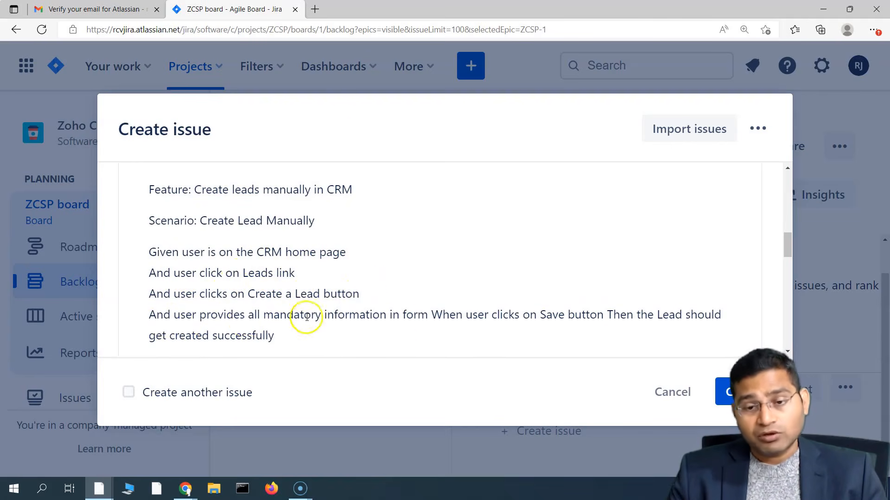
left_click(432, 315)
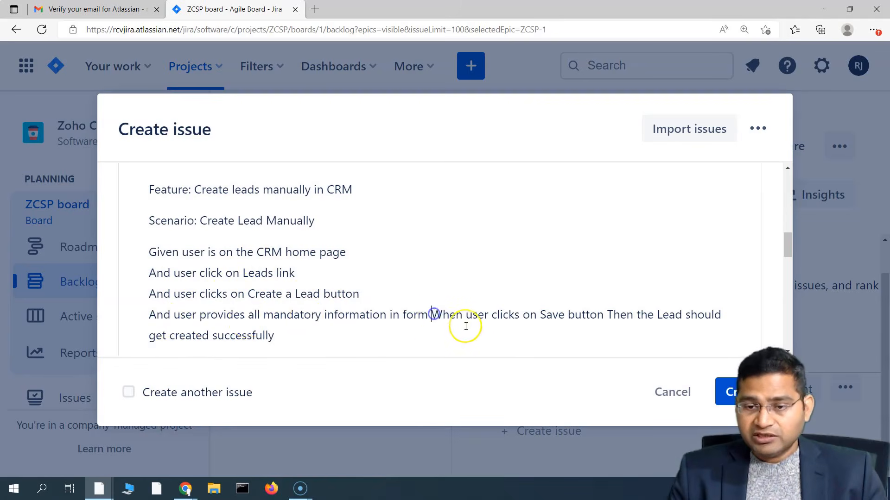
key("Return")
scroll(287, 255, "down", 2)
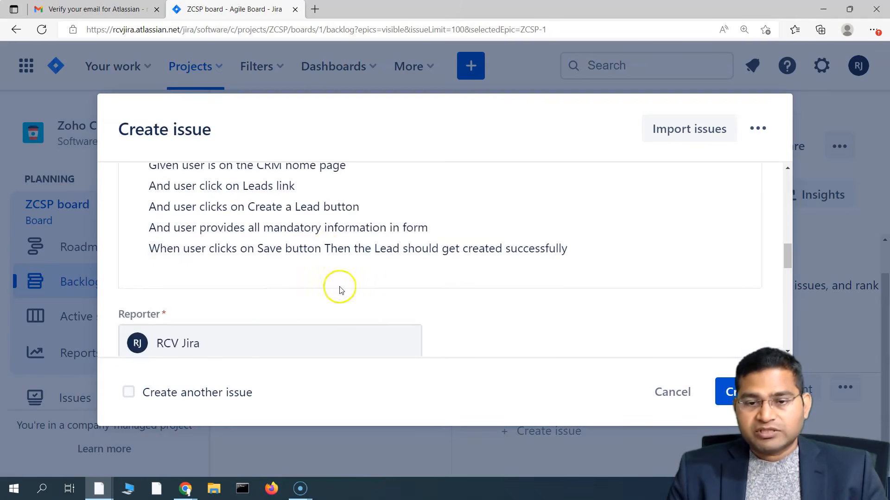
key("Return")
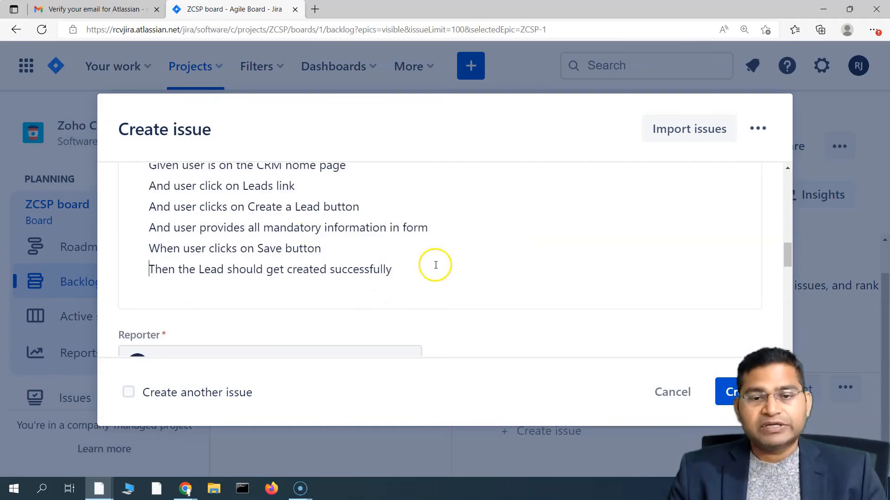
- Review the Given, When and Then lines and the feature title in the Description, leaving the text unedited
scroll(436, 272, "up", 1)
left_click_drag(405, 326, 148, 227)
left_click(221, 246)
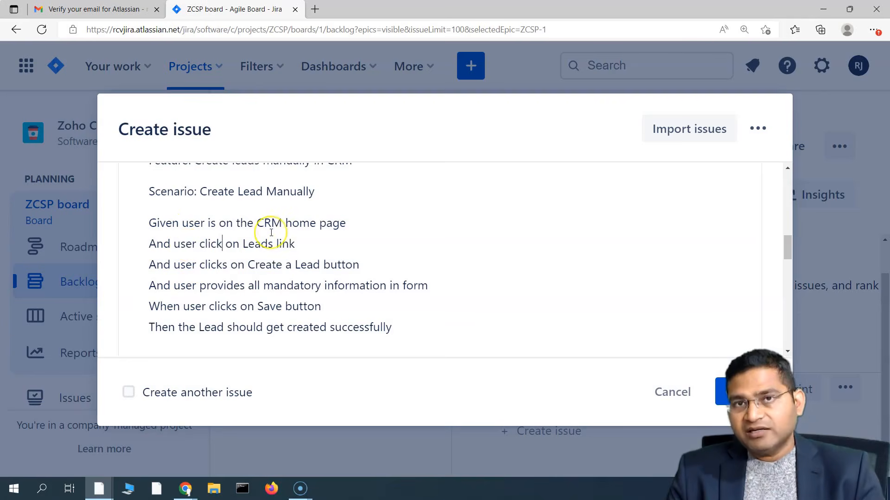
double_click(165, 307)
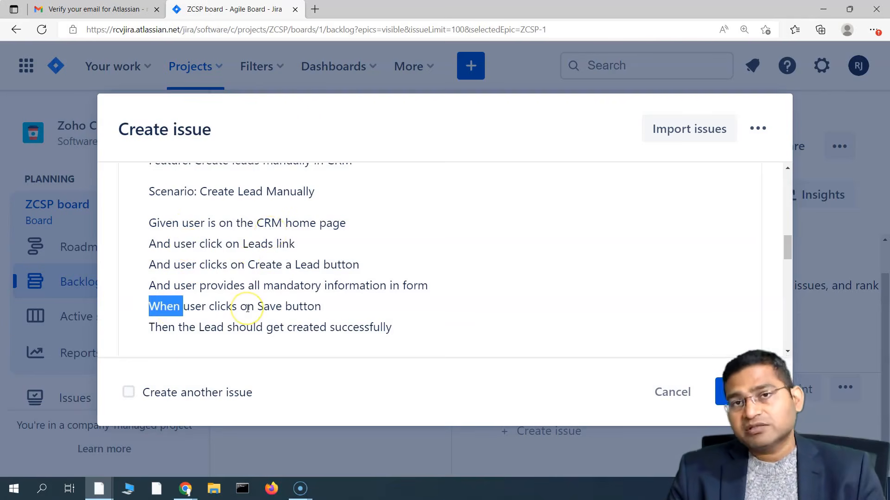
left_click(162, 328)
scroll(413, 332, "up", 2)
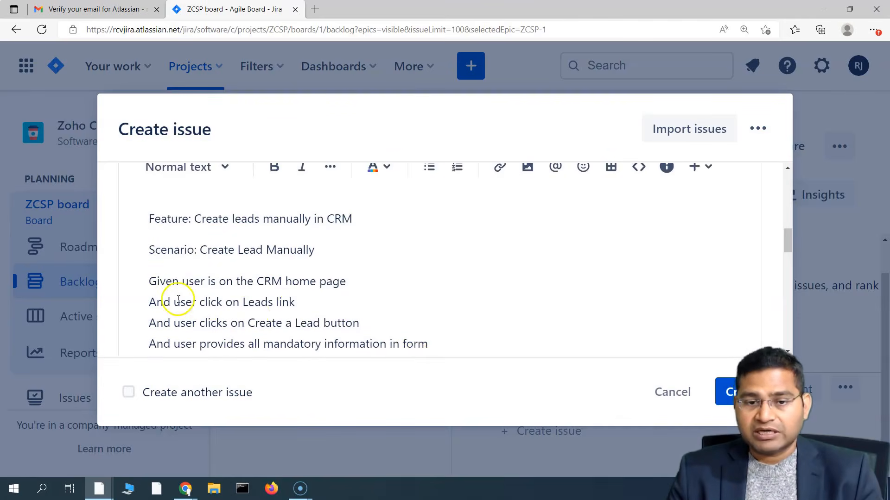
scroll(214, 280, "up", 1)
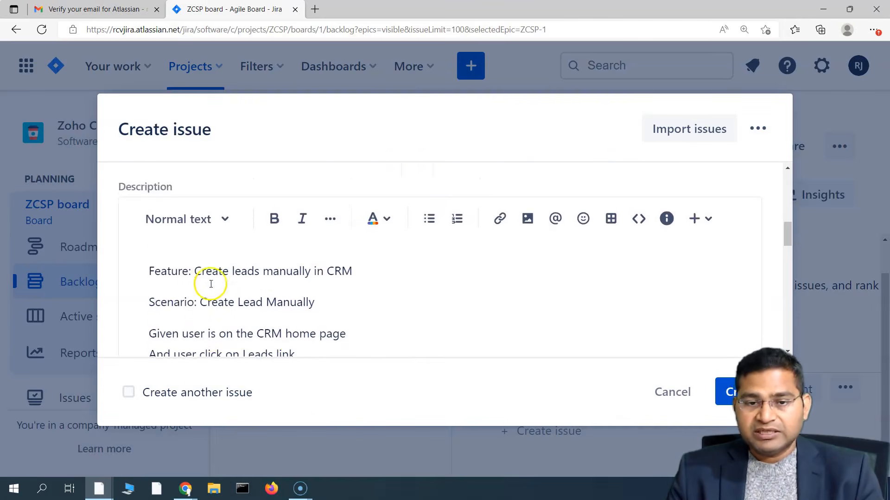
- Examine the relation types offered for Linked Issues in the new story, keeping the relation as "blocks"
scroll(267, 292, "down", 8)
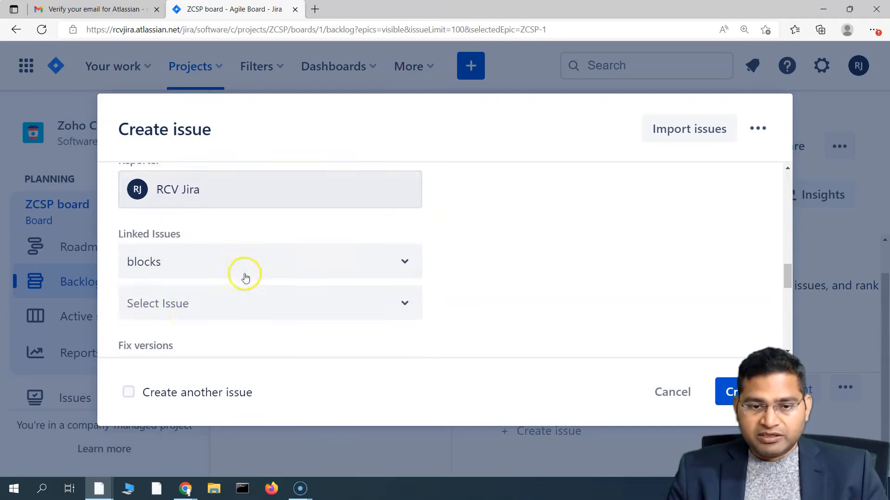
scroll(186, 287, "up", 2)
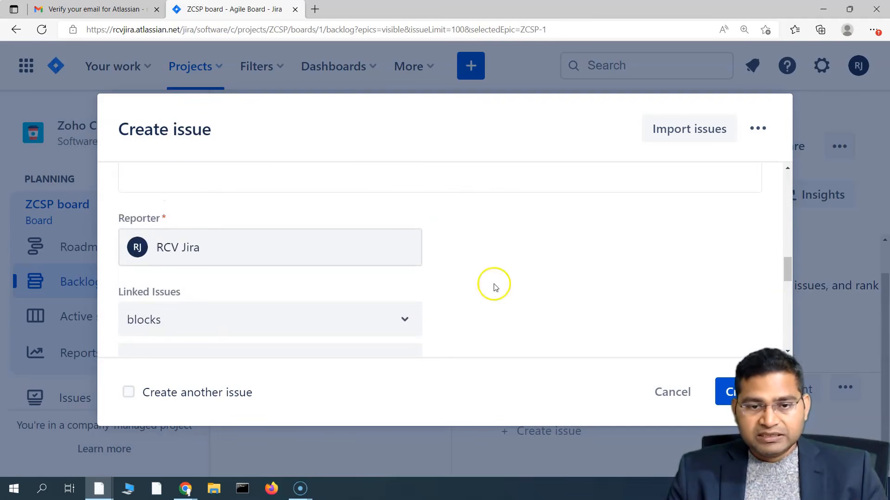
scroll(254, 282, "down", 2)
left_click(191, 264)
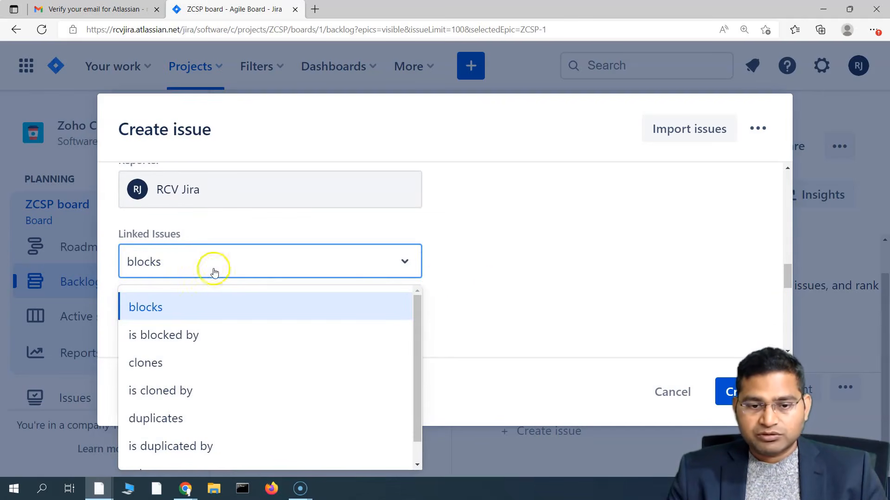
scroll(437, 278, "down", 1)
scroll(344, 371, "down", 1)
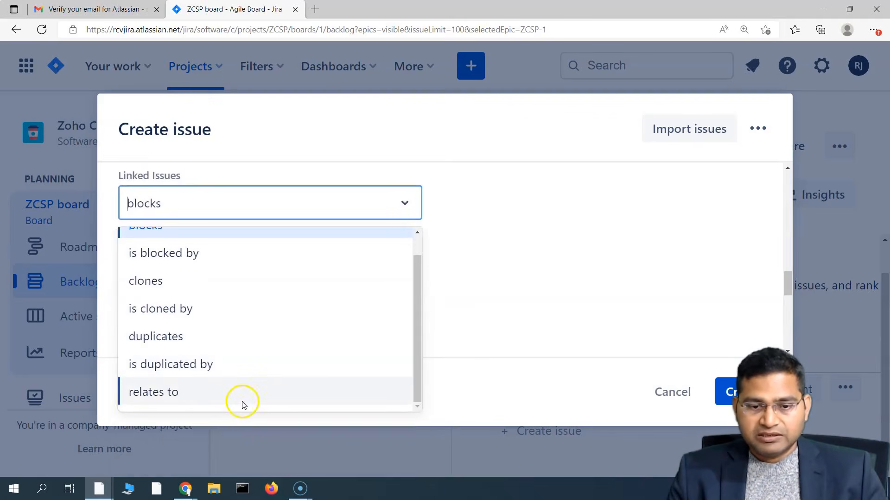
scroll(236, 385, "up", 1)
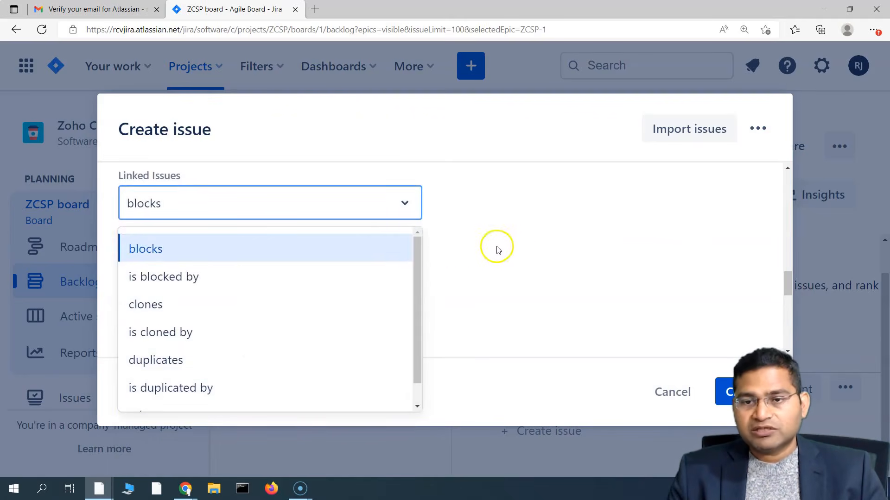
left_click(496, 248)
scroll(514, 278, "up", 8)
- Set the new story's Linked Issues relation to "relates to", leaving the issue to link unselected
scroll(332, 305, "down", 8)
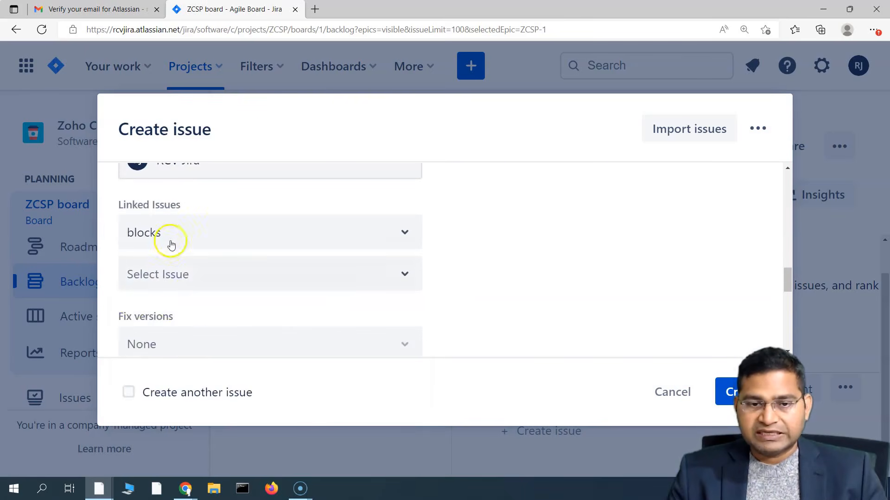
scroll(220, 293, "down", 1)
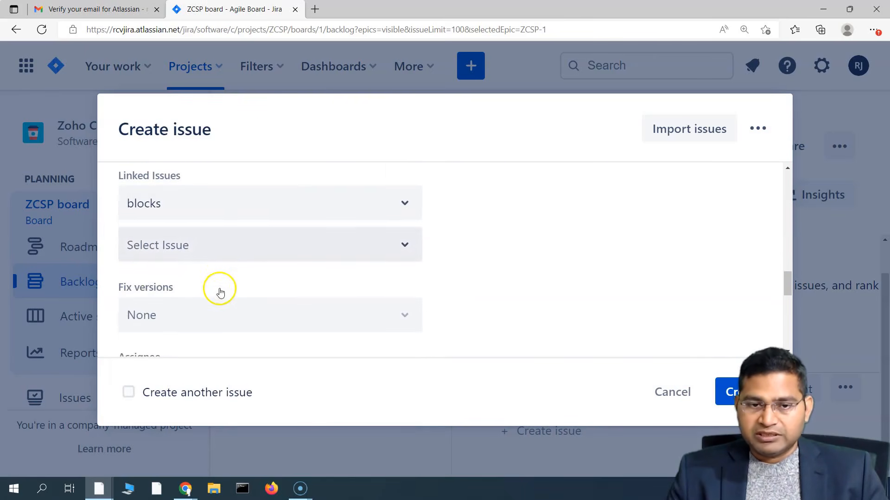
scroll(219, 292, "down", 1)
scroll(204, 279, "up", 1)
left_click(210, 235)
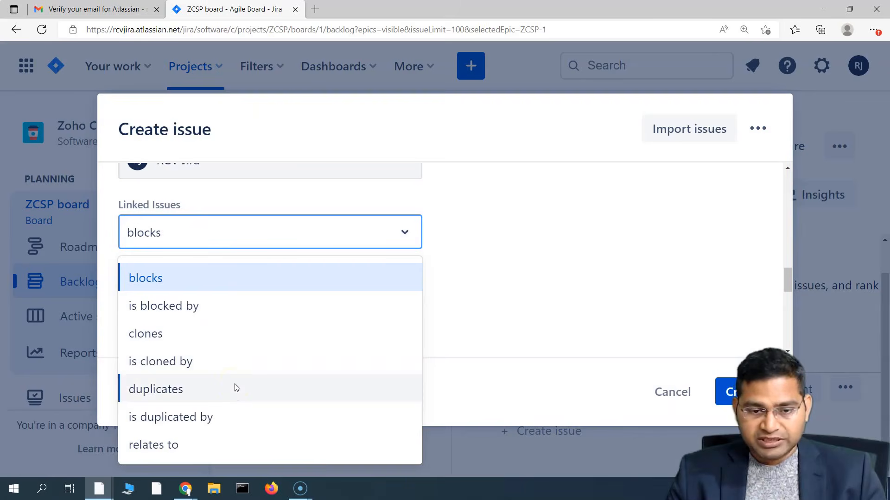
left_click(186, 445)
left_click(219, 278)
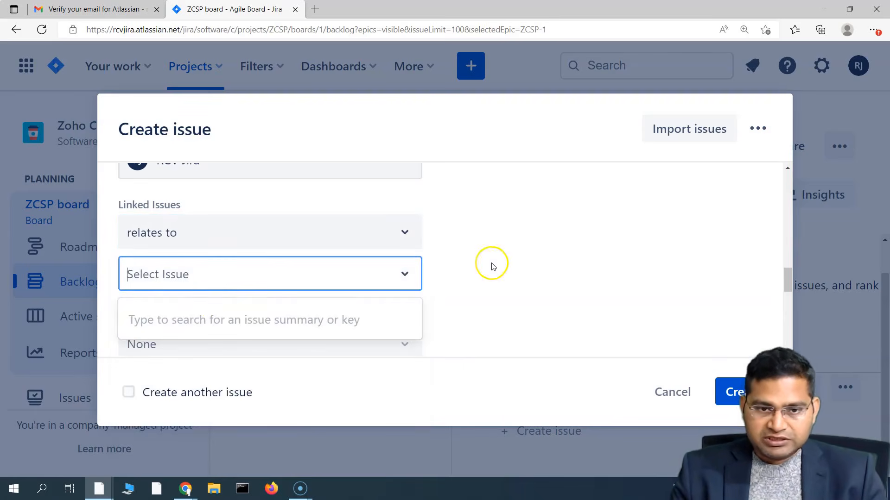
left_click(515, 259)
left_click(271, 234)
- Set the new story's Epic Link to the Lead Management epic, leaving the priority at Medium and the labels empty
scroll(365, 314, "down", 10)
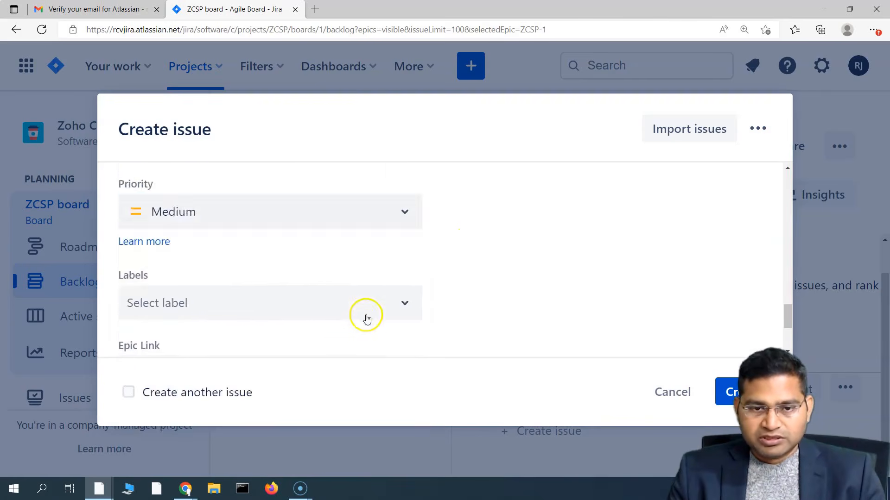
scroll(185, 332, "down", 1)
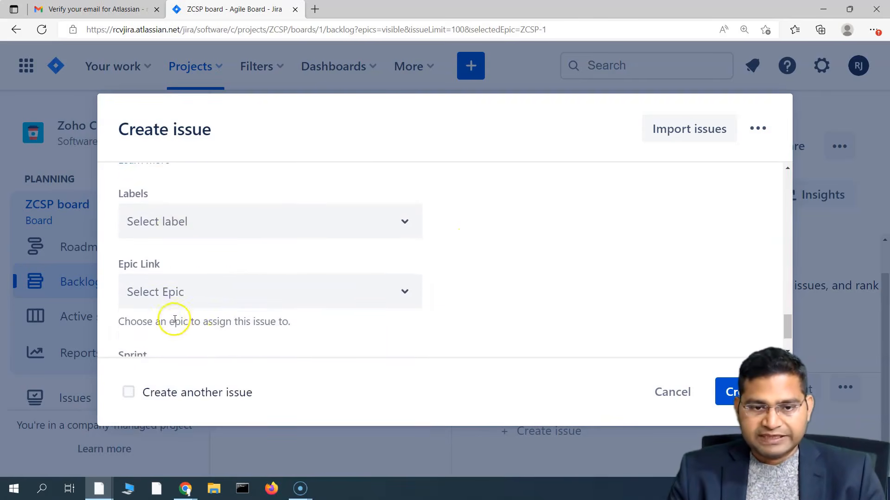
left_click(211, 291)
scroll(218, 362, "down", 2)
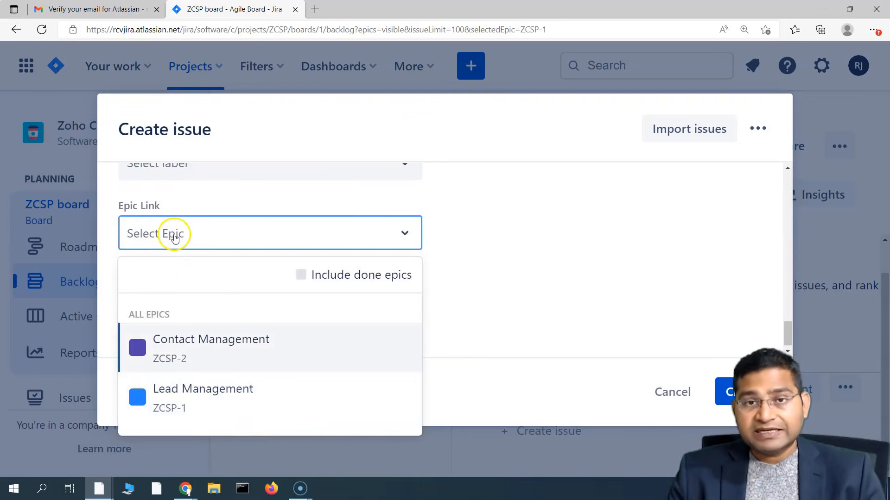
left_click(229, 405)
- Examine the relation types offered for Linked Issues again, keeping the relation as "relates to"
scroll(535, 322, "up", 6)
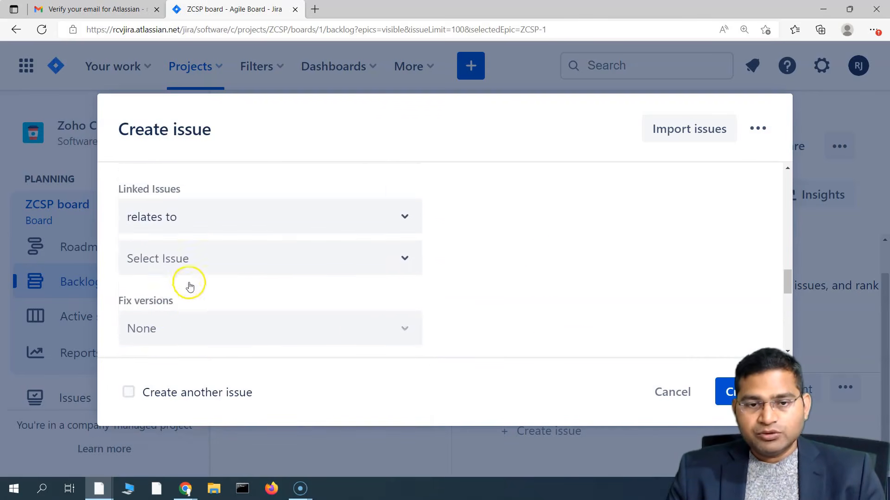
scroll(195, 275, "up", 1)
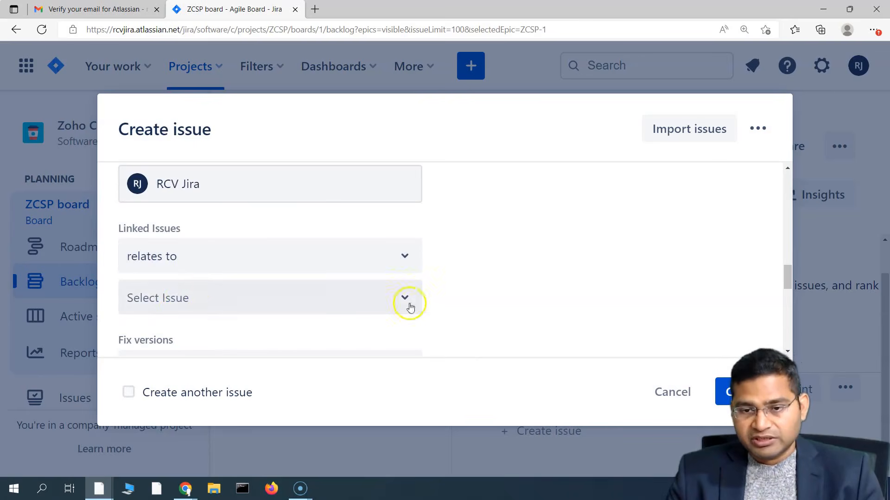
left_click(347, 267)
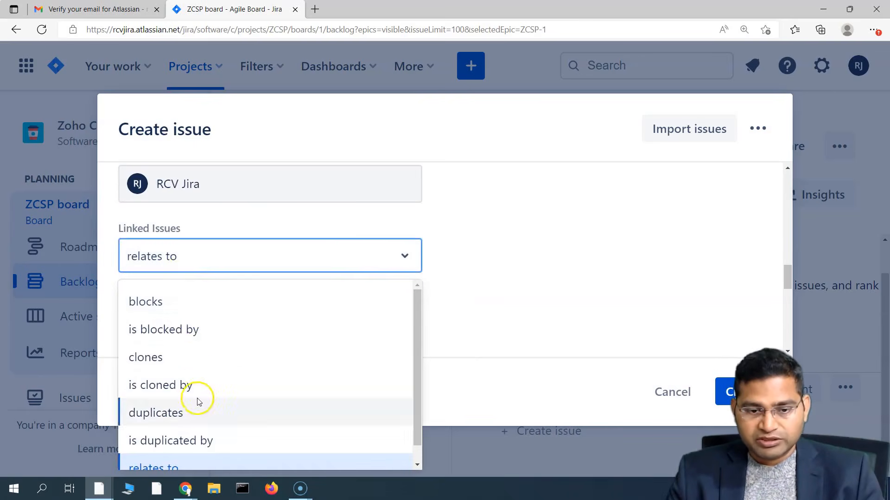
scroll(201, 431, "down", 1)
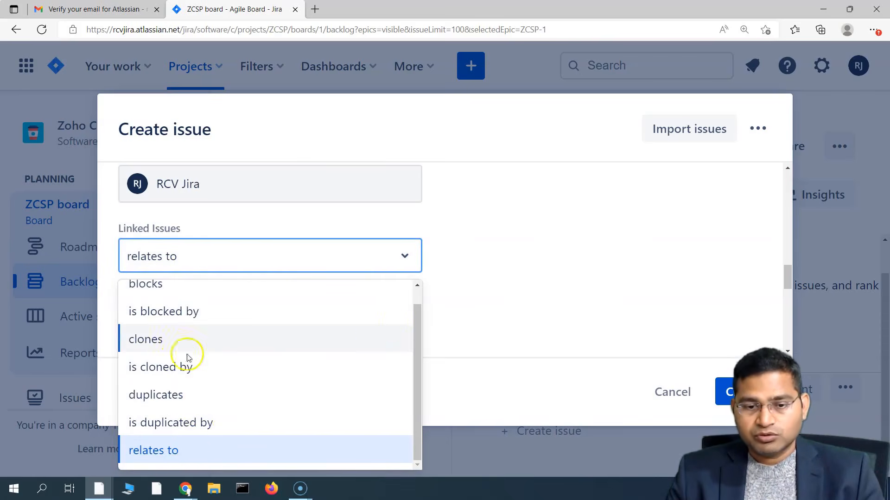
left_click(525, 263)
- Create the story without changing the fix version or the assignee, and dismiss the creation notice
scroll(380, 350, "down", 4)
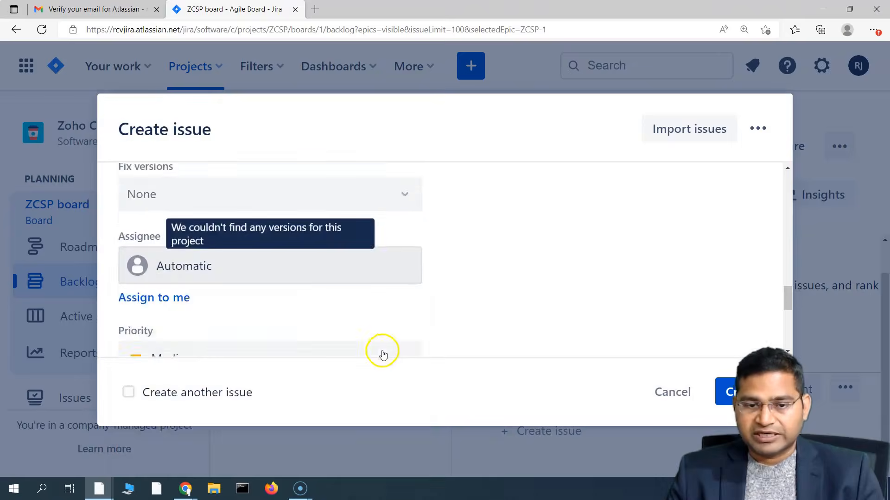
scroll(361, 343, "down", 5)
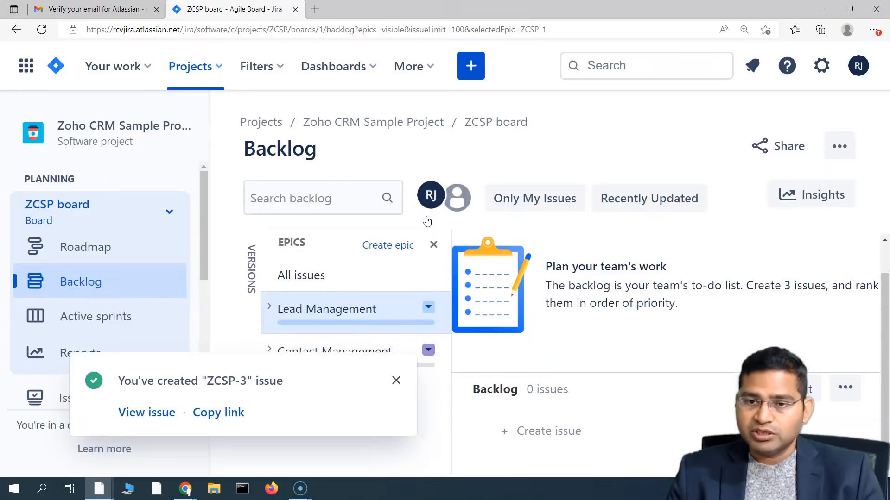
left_click(395, 381)
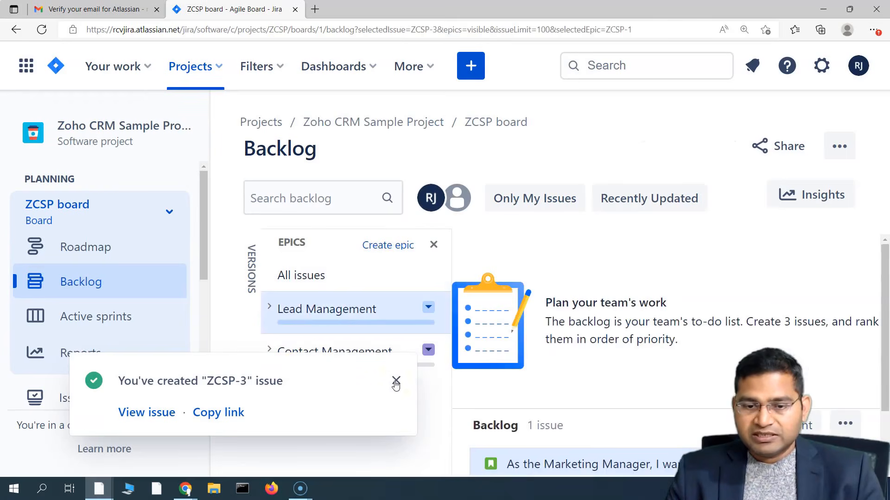
left_click(395, 382)
- Filter the backlog by the Lead Management epic and examine the new story listed in the Backlog section
left_click(328, 330)
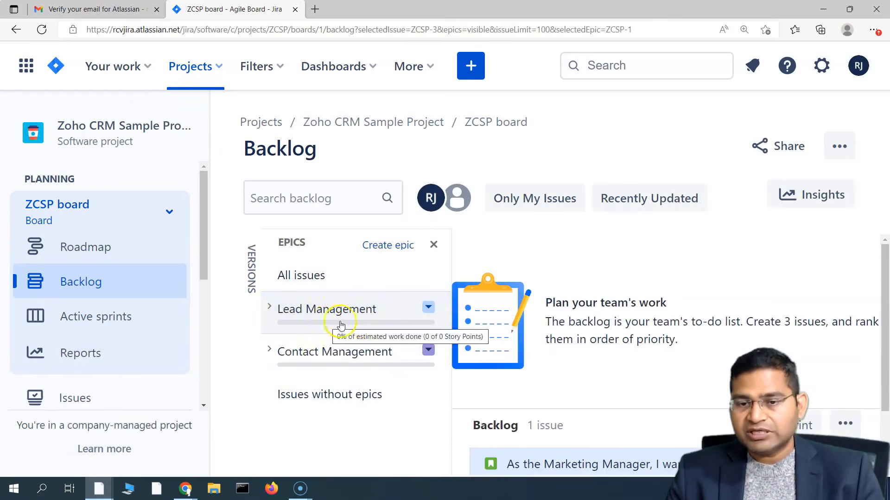
left_click(294, 323)
scroll(706, 378, "down", 2)
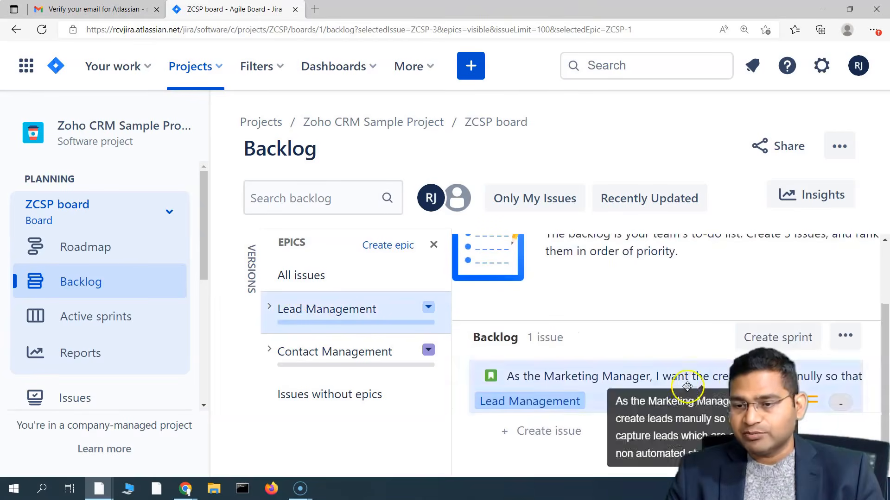
left_click(608, 384)
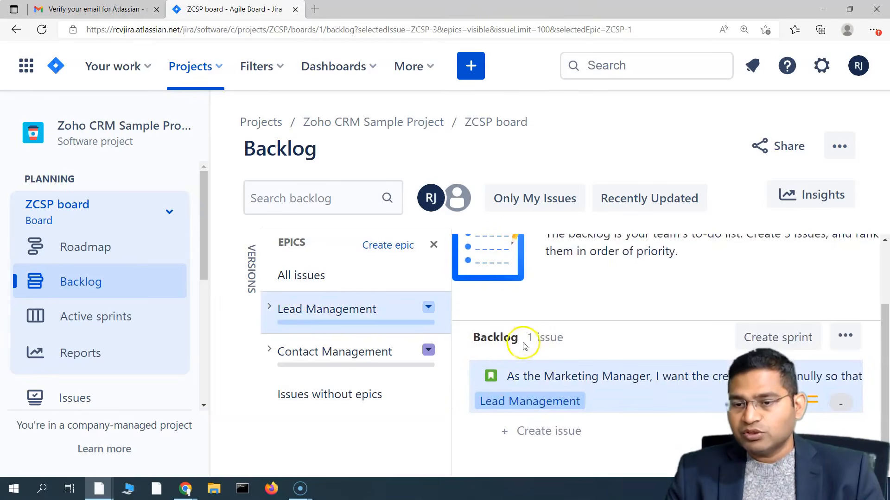
left_click_drag(476, 340, 527, 345)
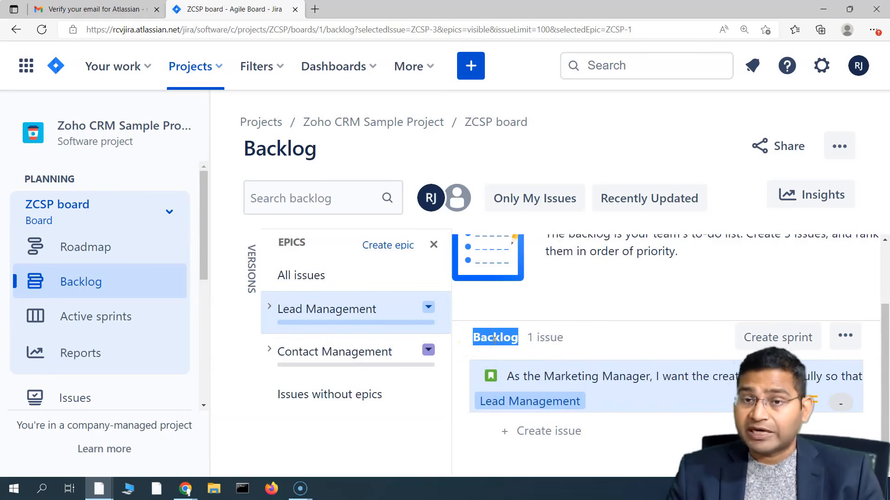
left_click(473, 347)
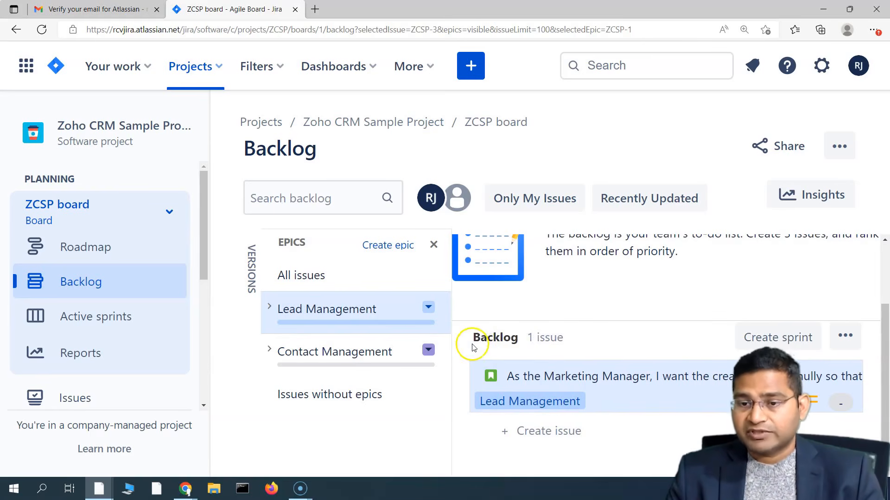
left_click_drag(473, 337, 526, 340)
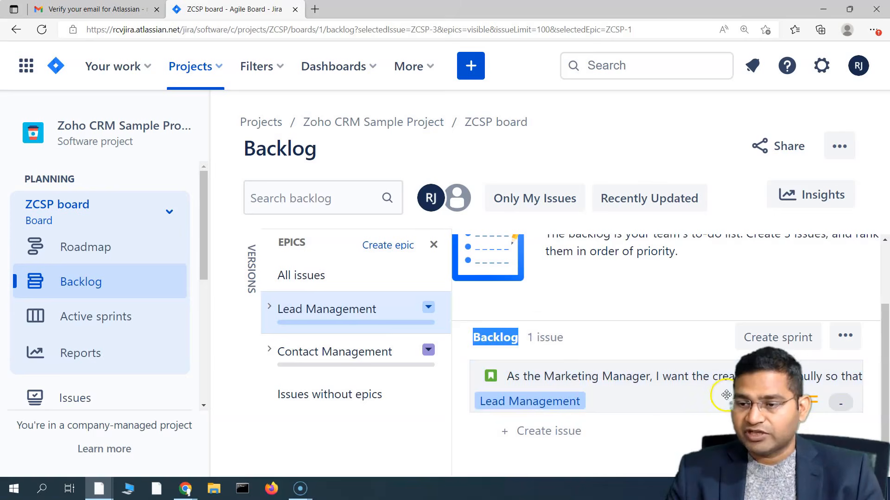
left_click(619, 380)
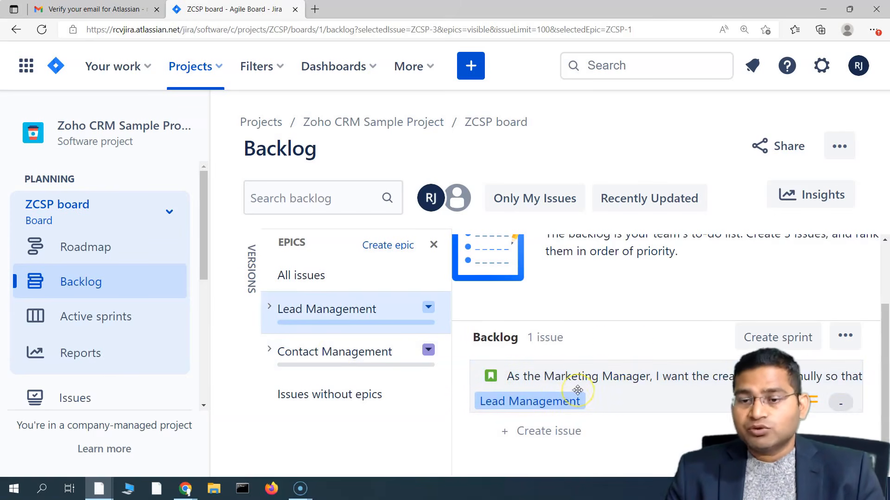
- Toggle the Lead Management epic filter off and on, checking which backlog stories belong to the epic
left_click(345, 314)
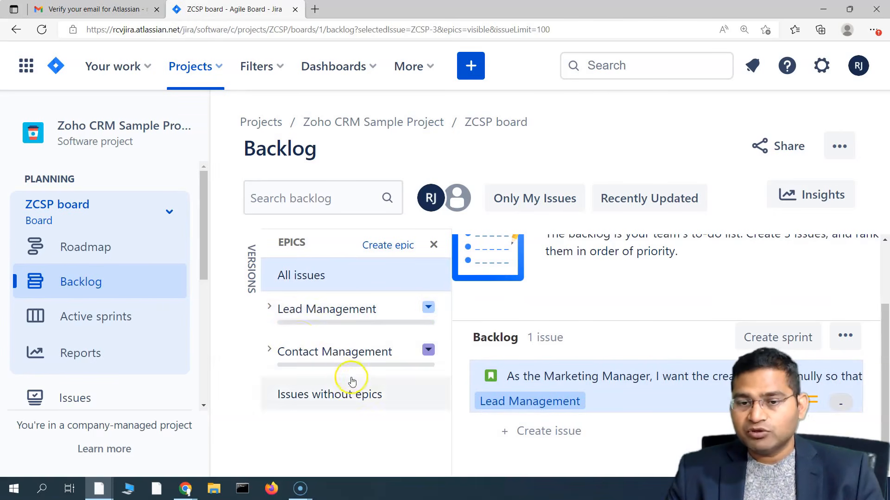
left_click(321, 315)
left_click(332, 314)
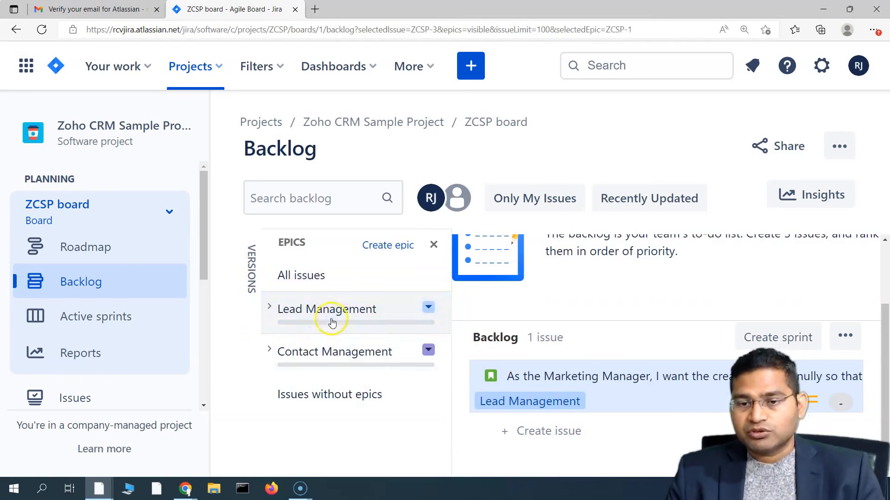
left_click(357, 310)
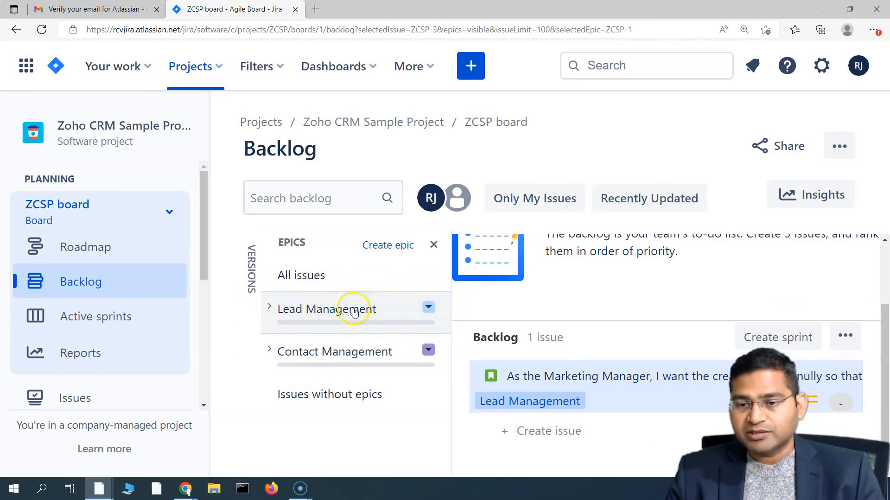
left_click(575, 383)
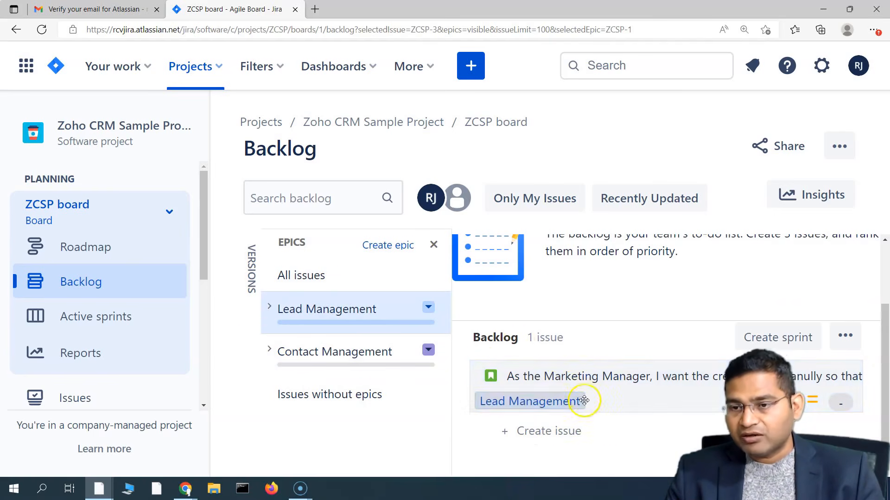
- Start an inline issue in the Lead Management backlog with the issue type Story
left_click(554, 435)
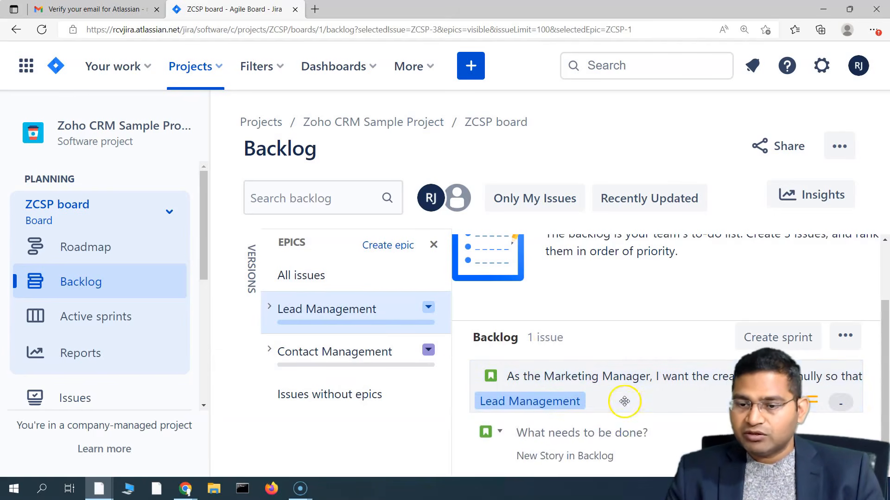
left_click(501, 414)
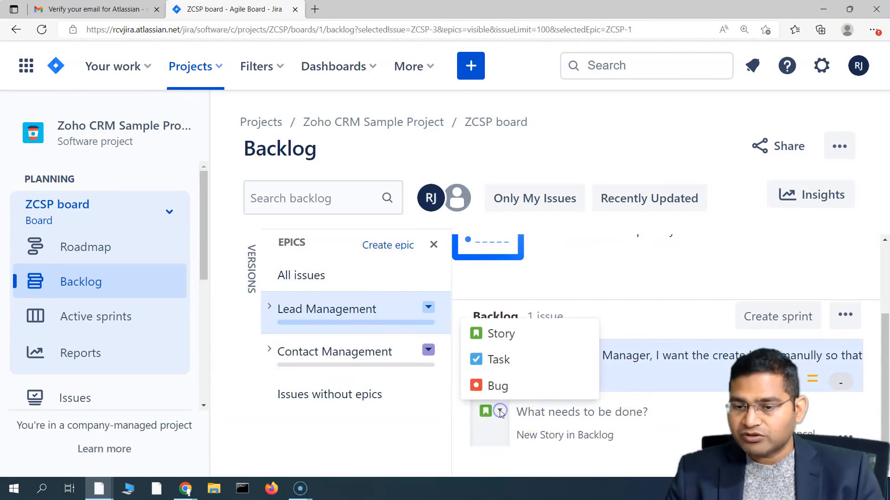
left_click(502, 336)
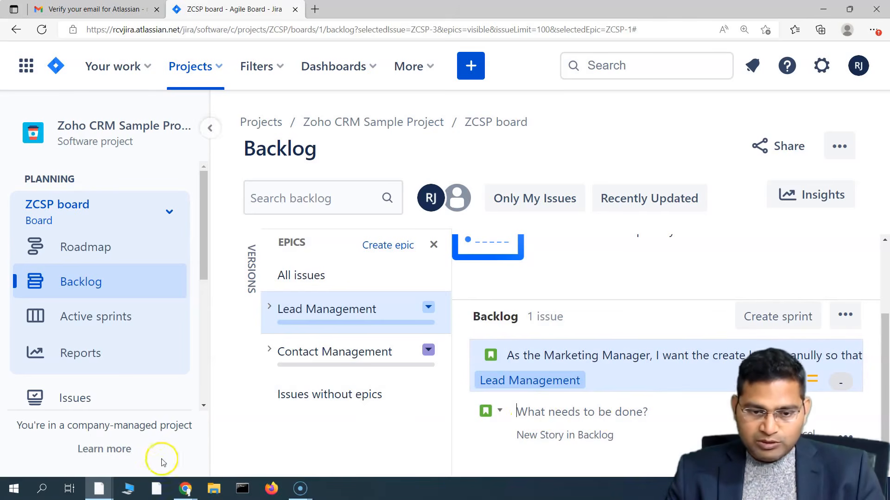
- Switch to the Sample Epic and Stories spreadsheet and copy the opening user-story sentence of Story 2 under Lead Management
left_click(185, 489)
left_click(551, 440)
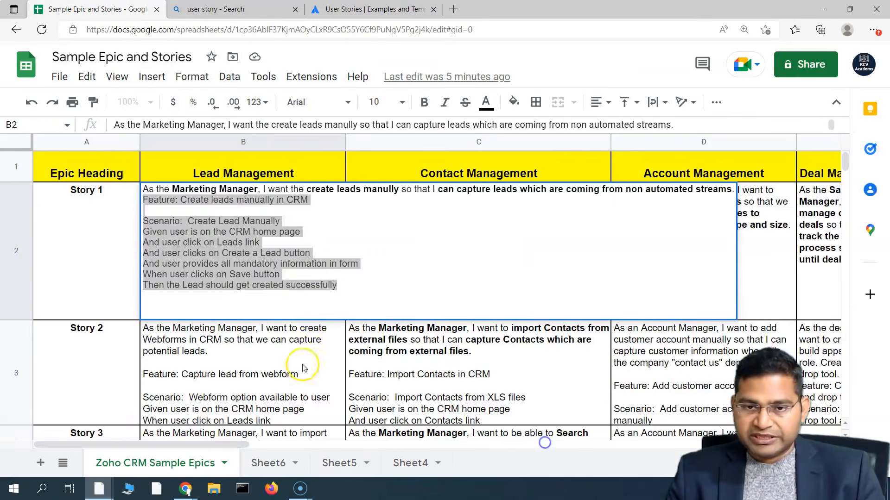
left_click(211, 354)
double_click(212, 355)
left_click_drag(143, 327, 562, 332)
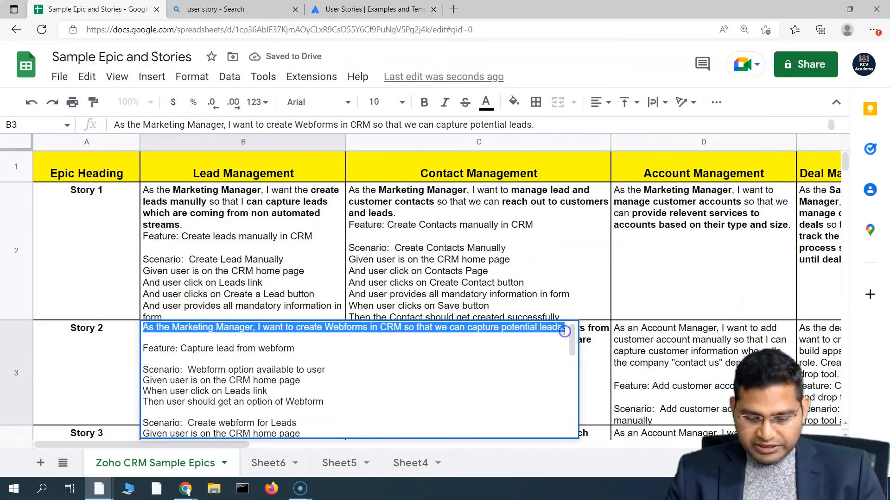
- Back in Jira, create the story "As the Marketing Manager, I want to create Webforms in CRM so that we can capture potential leads."
left_click(822, 10)
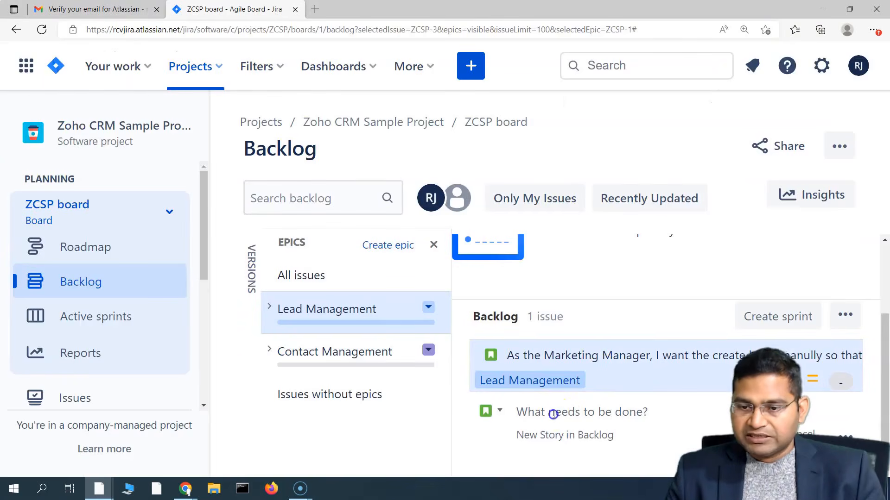
type("As the Marketing Manager, I want to create new leads in CRM so that we can capture potential leads.")
key("Return")
- Check the new Webforms story in the backlog and toggle the Lead Management epic filter
scroll(645, 412, "up", 2)
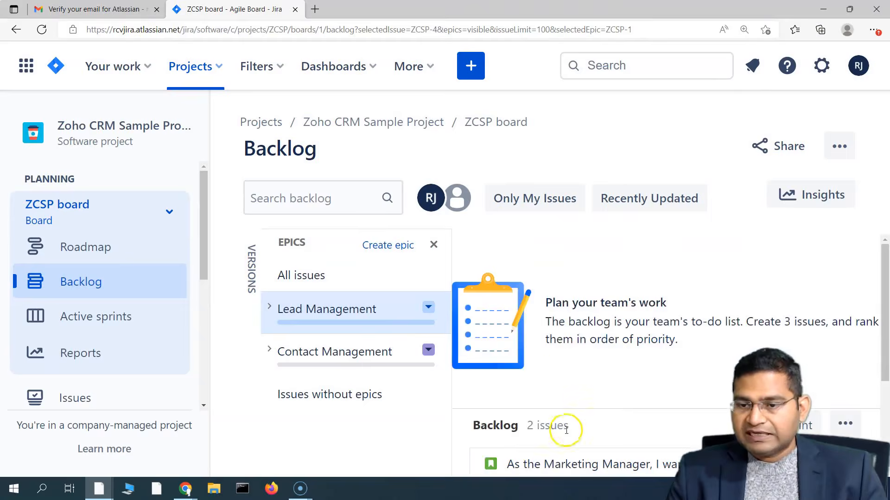
scroll(567, 430, "down", 3)
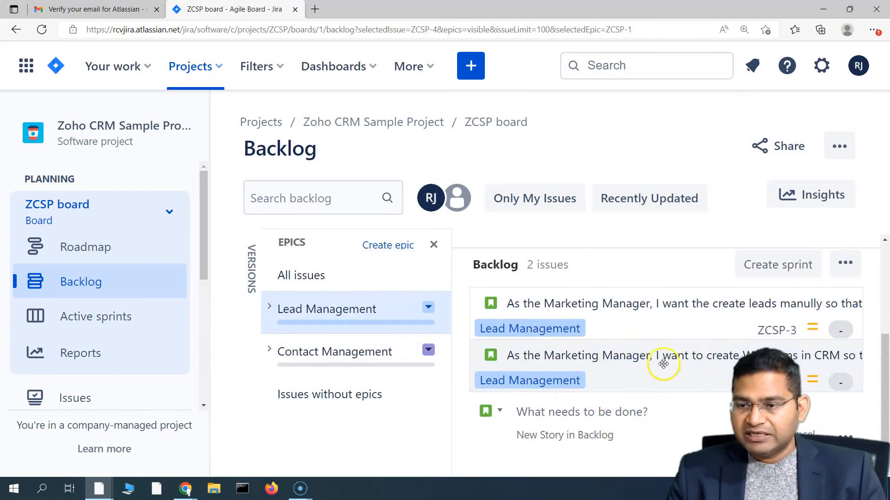
left_click(489, 388)
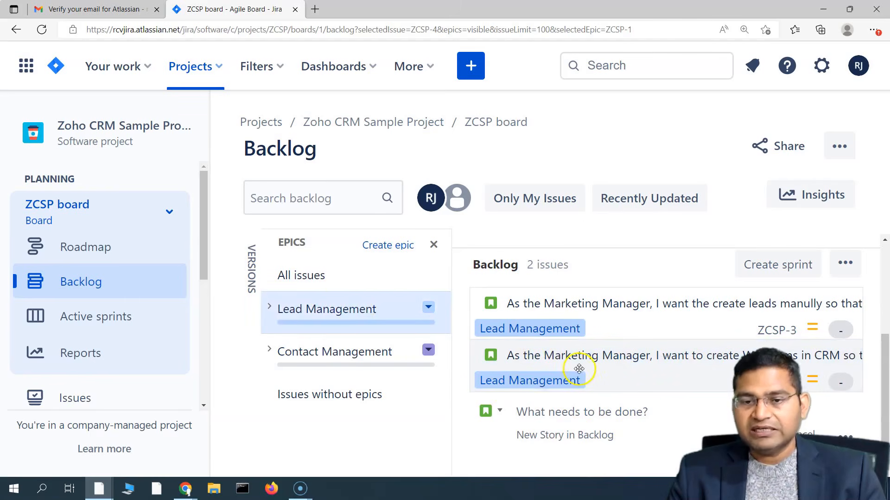
left_click(366, 327)
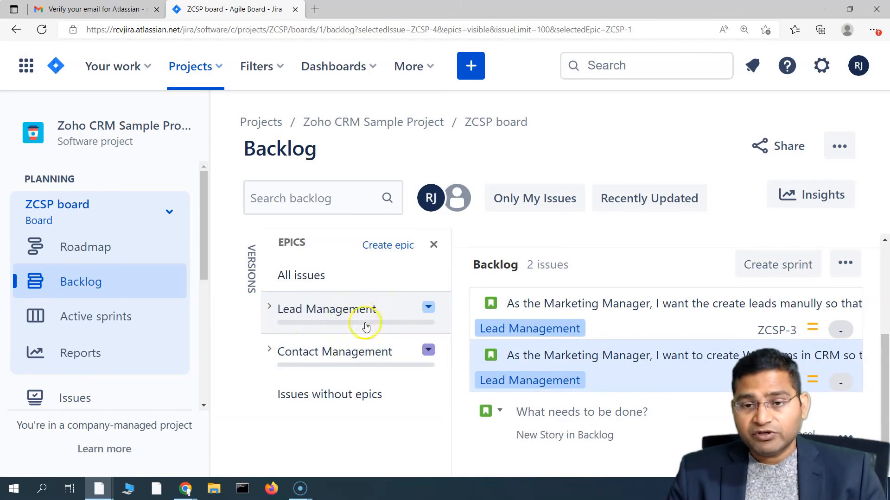
- Filter the backlog by the Contact Management epic and start a new inline story in it
left_click(326, 310)
left_click(356, 315)
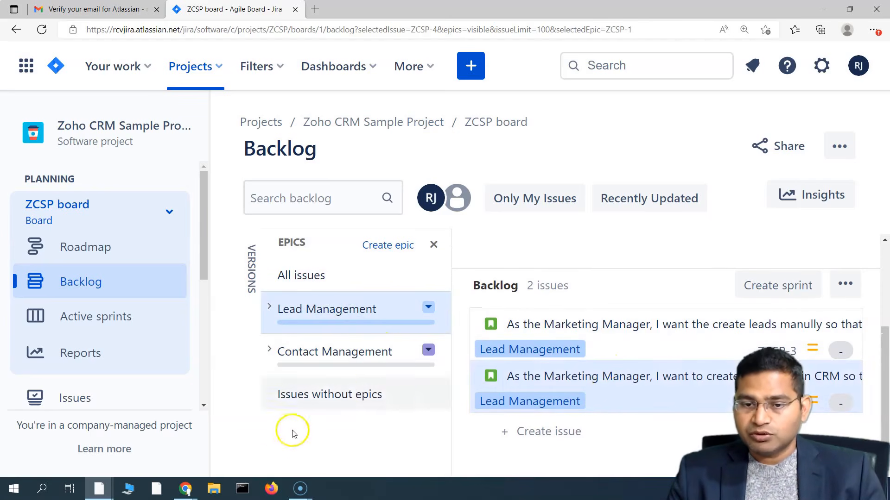
left_click(363, 356)
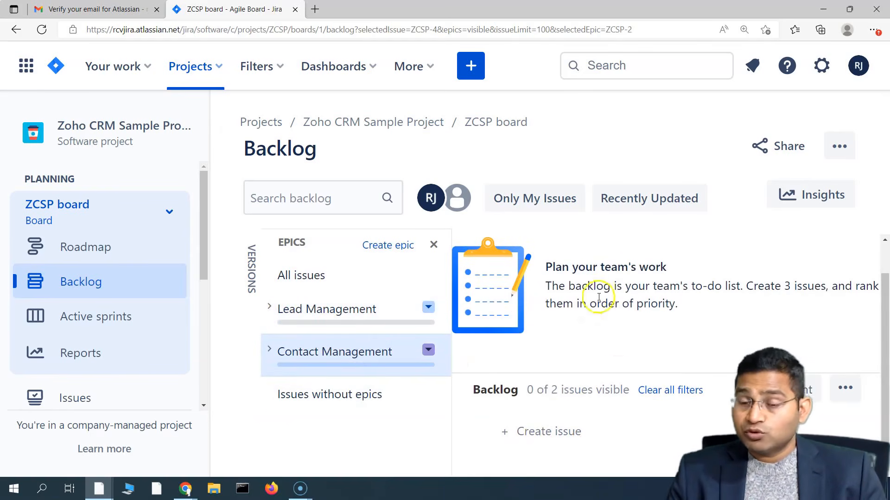
left_click(556, 435)
left_click(347, 353)
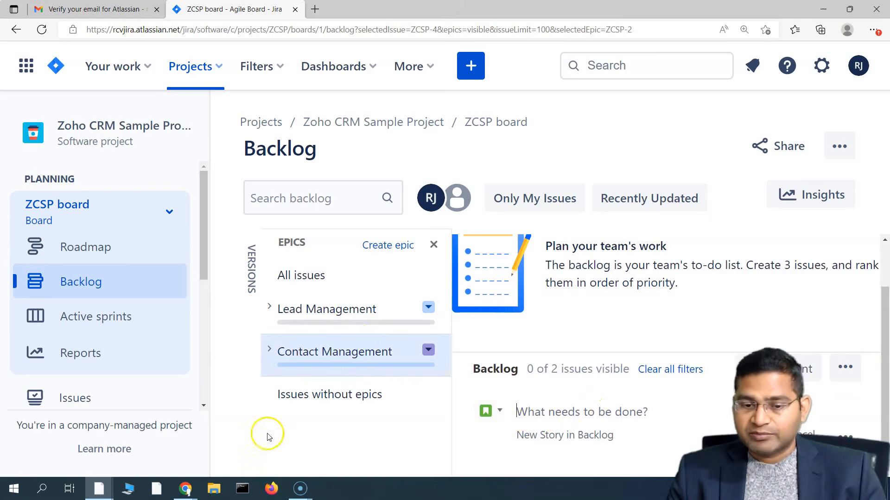
- Switch to the Sample Epic and Stories spreadsheet and copy the opening user-story sentence of Story 1 under Contact Management
left_click(98, 490)
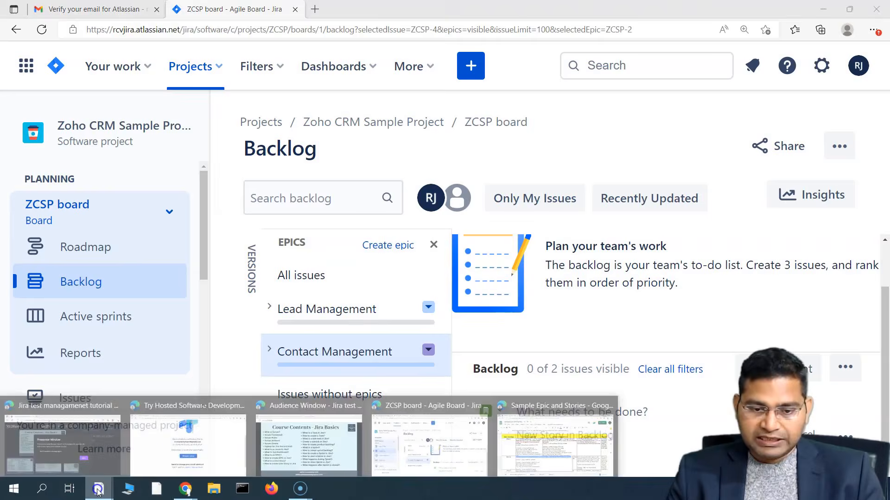
left_click(537, 438)
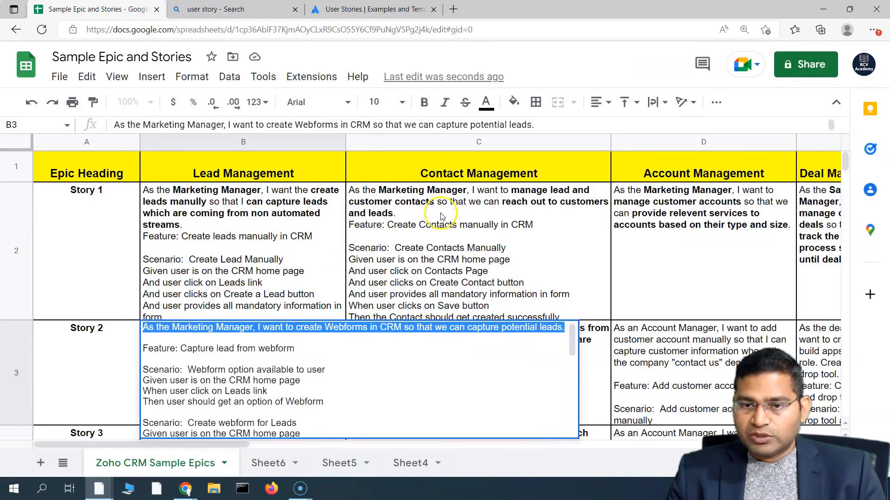
double_click(445, 209)
left_click_drag(455, 200, 345, 188)
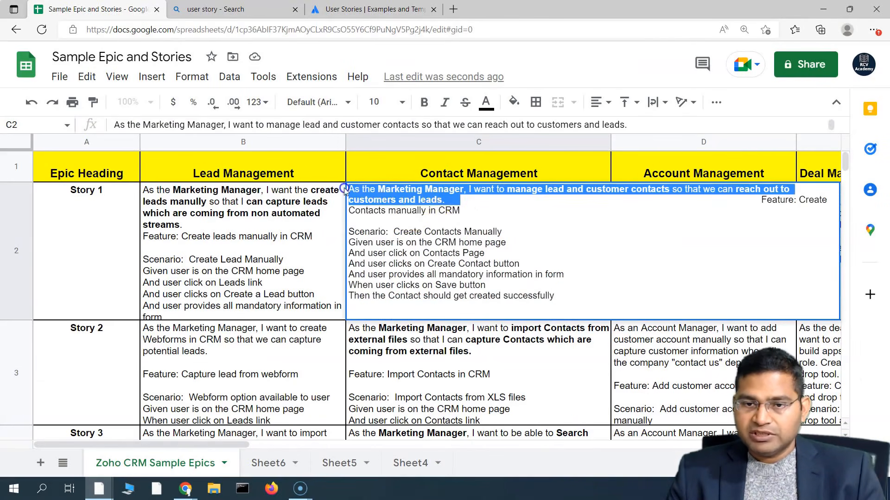
- Back in Jira, create the story "As the Marketing Manager, I want to manage lead and customer contacts so that we can reach out to customers and leads."
left_click(823, 9)
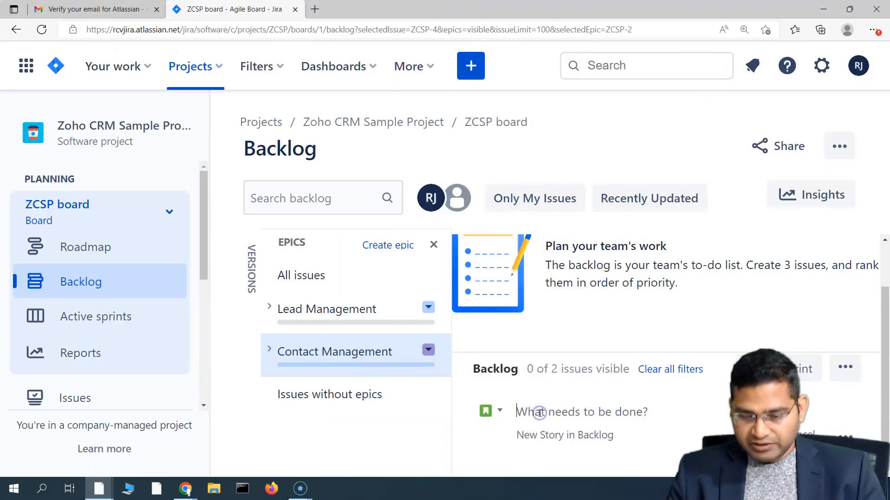
type("As the Marketing Manager, I want to manage lead and customer contacts so that we can reach out to prospects and leads.")
key("Return")
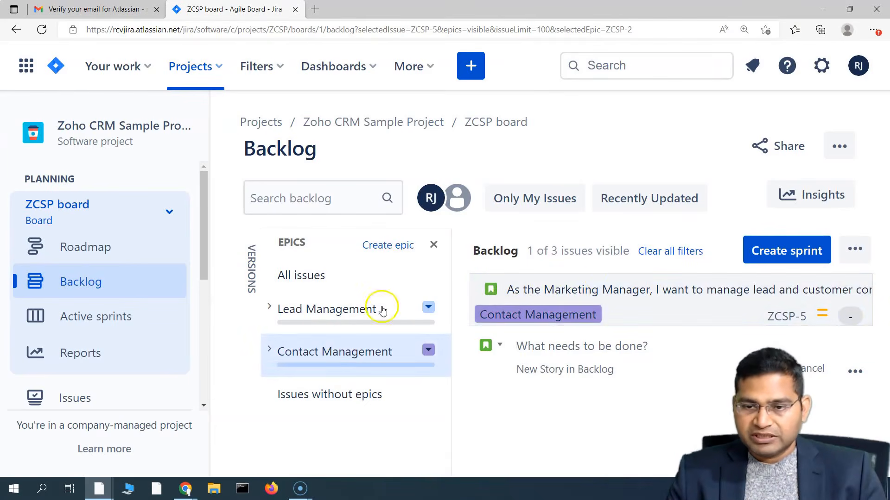
- Collapse the project sidebar and open the new contacts story ZCSP-5 in its own browser tab
left_click(597, 295)
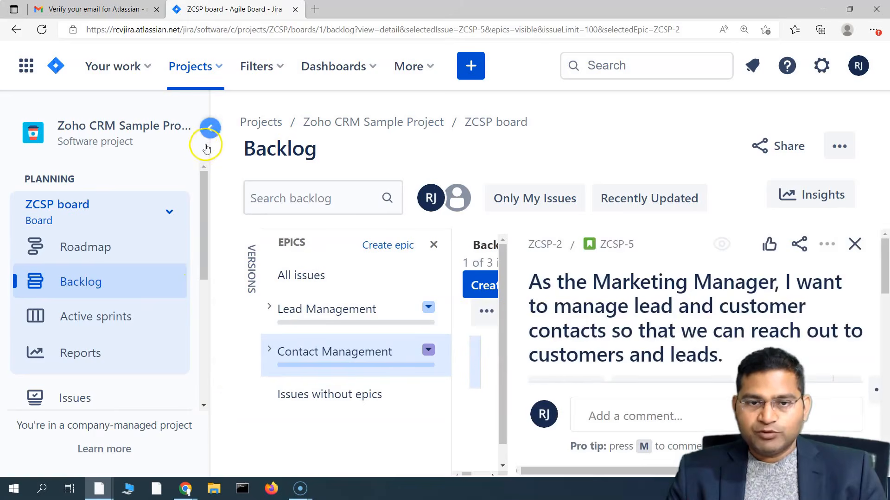
left_click(209, 128)
scroll(690, 338, "down", 3)
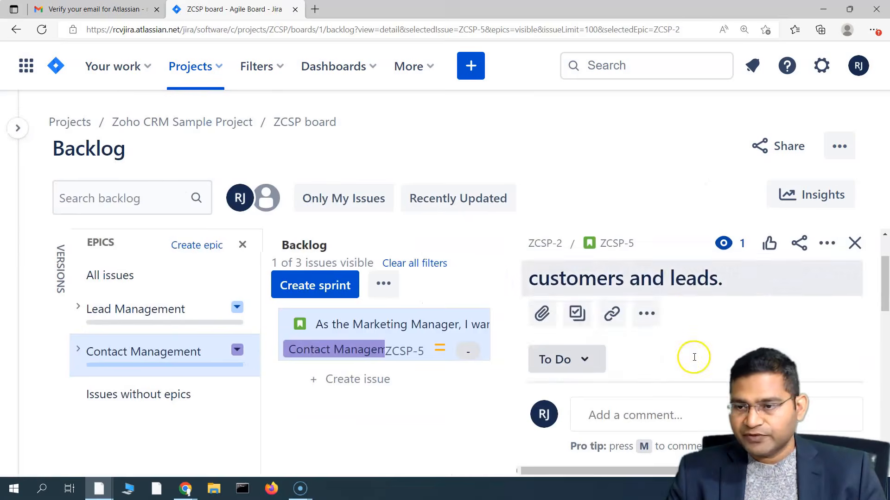
scroll(677, 375, "up", 3)
left_click(618, 243)
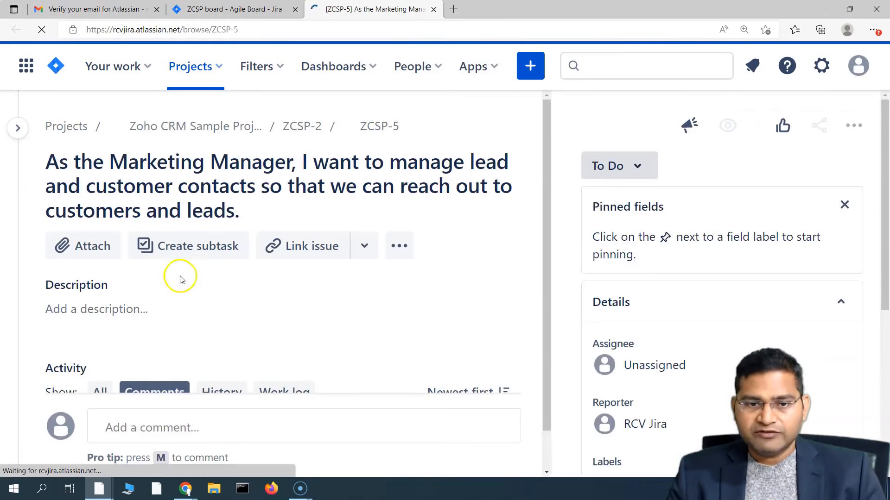
- Return to the backlog tab and close the ZCSP-5 detail pane
scroll(267, 339, "down", 2)
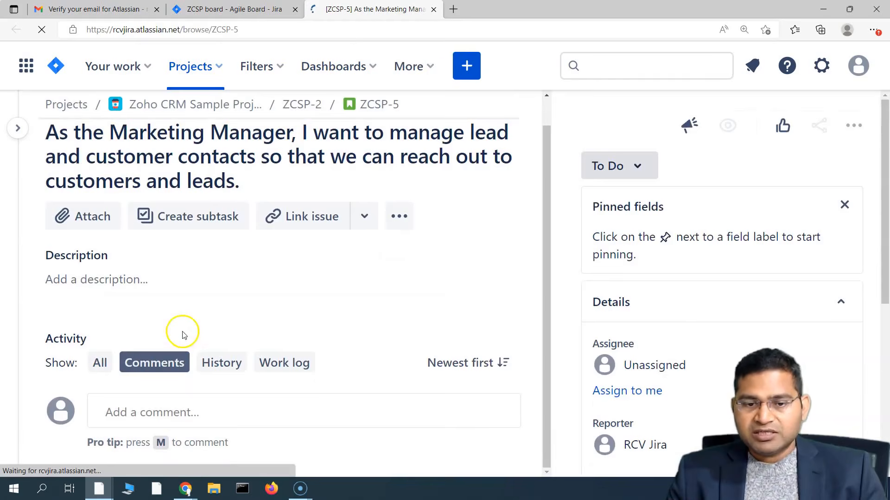
left_click(244, 5)
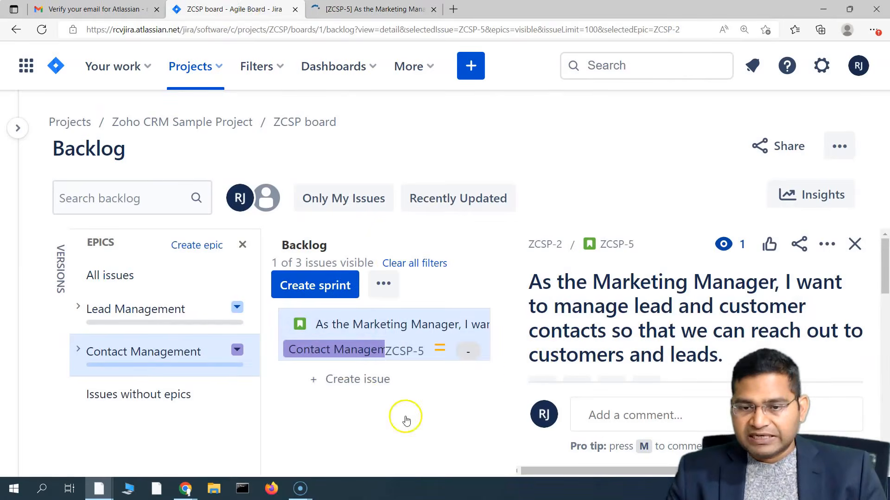
left_click(854, 244)
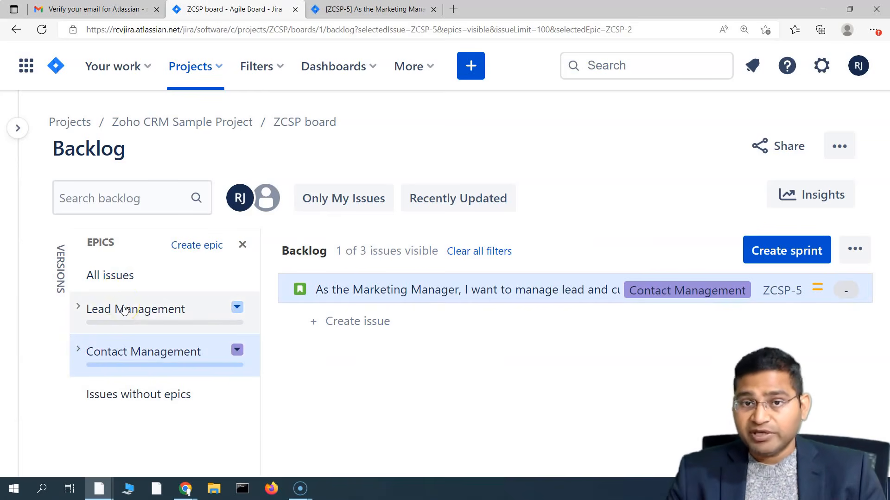
- In the ZCSP-5 tab, open the description for editing, dismissing the welcome tour, and review the Details fields
left_click(366, 9)
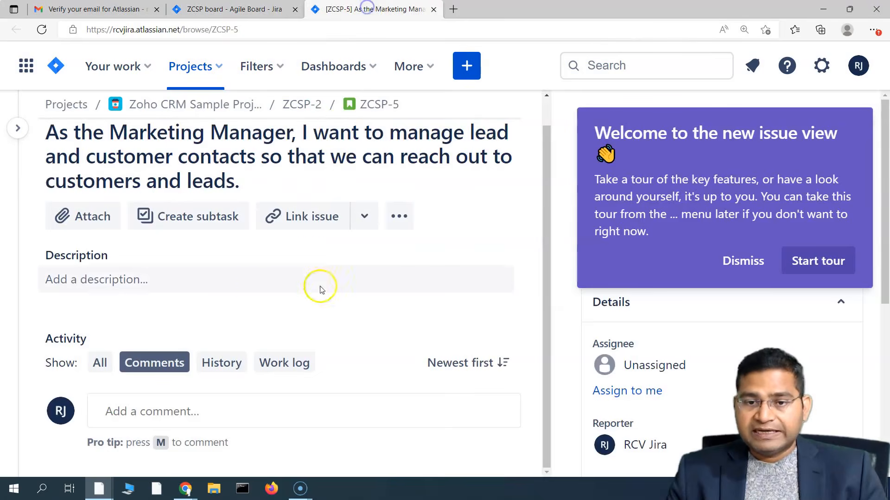
left_click(106, 279)
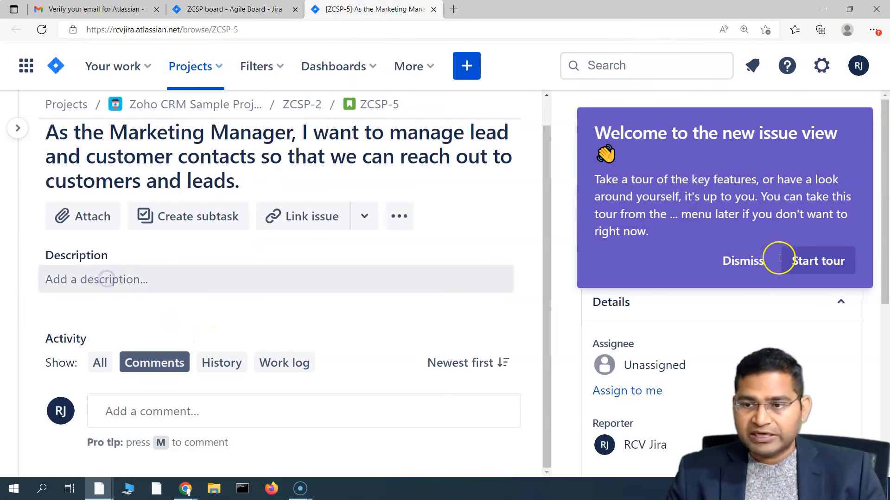
left_click(740, 262)
scroll(98, 357, "down", 2)
scroll(97, 357, "down", 2)
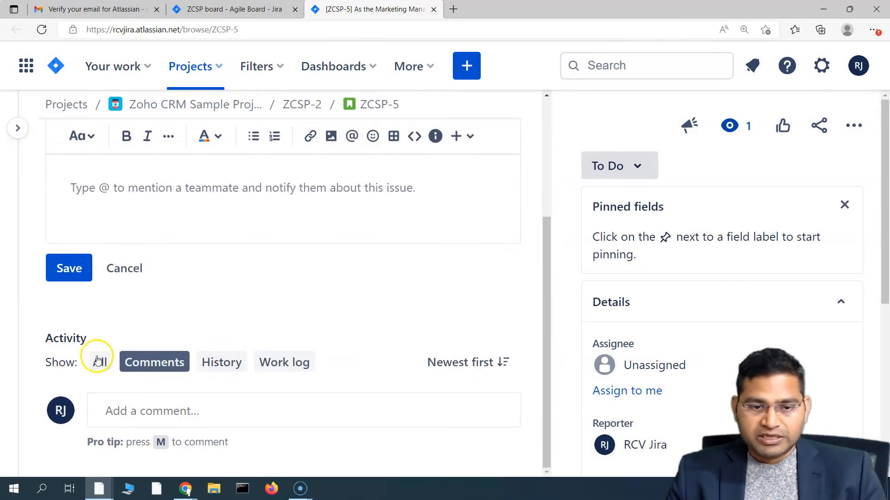
scroll(641, 422, "down", 5)
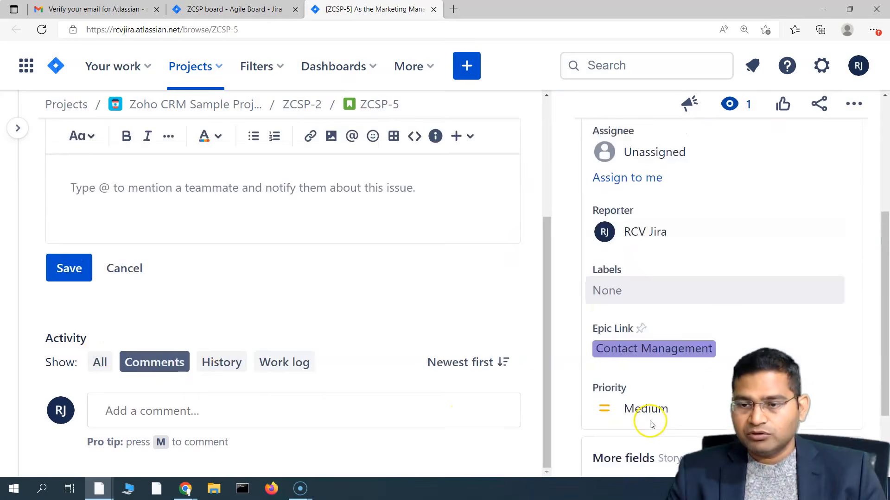
scroll(252, 391, "up", 4)
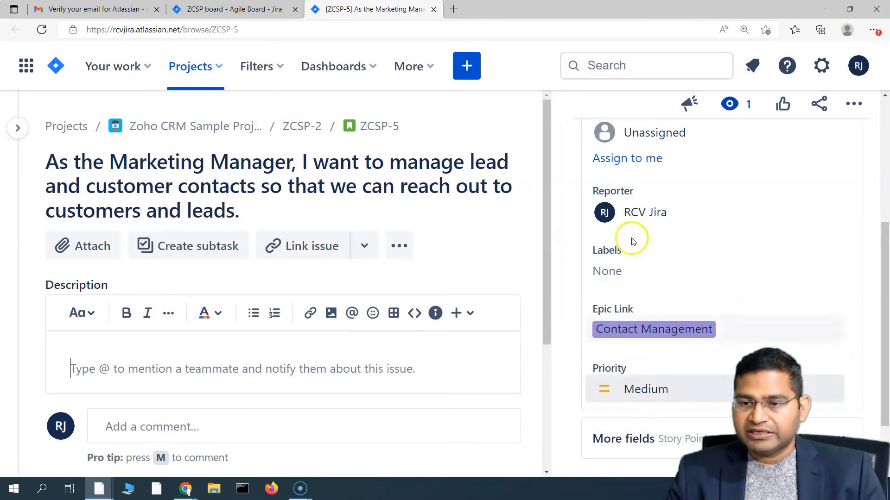
- Switch to the spreadsheet and copy the Create Contacts Manually scenario with its steps from Story 1 under Contact Management
left_click(235, 9)
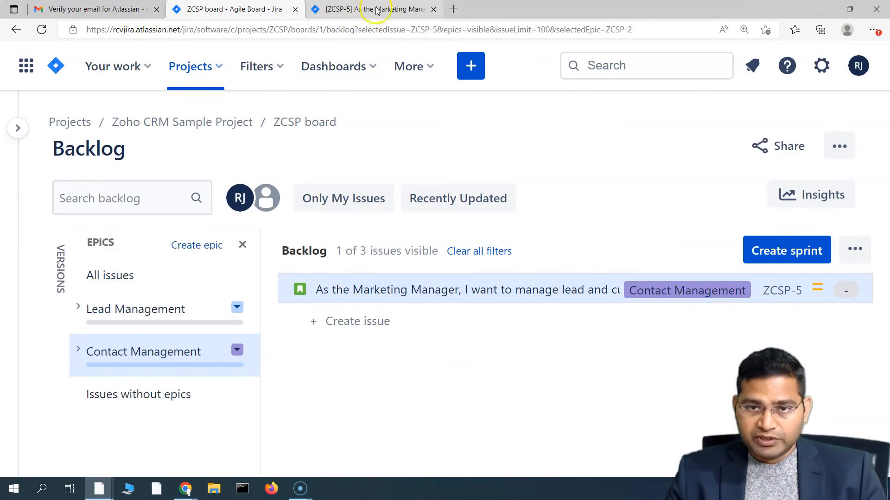
left_click(98, 488)
left_click(554, 441)
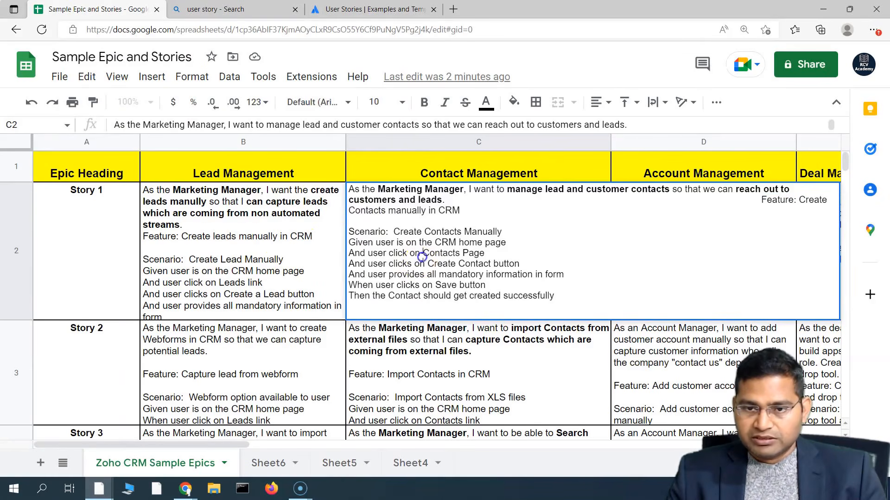
left_click_drag(351, 231, 593, 304)
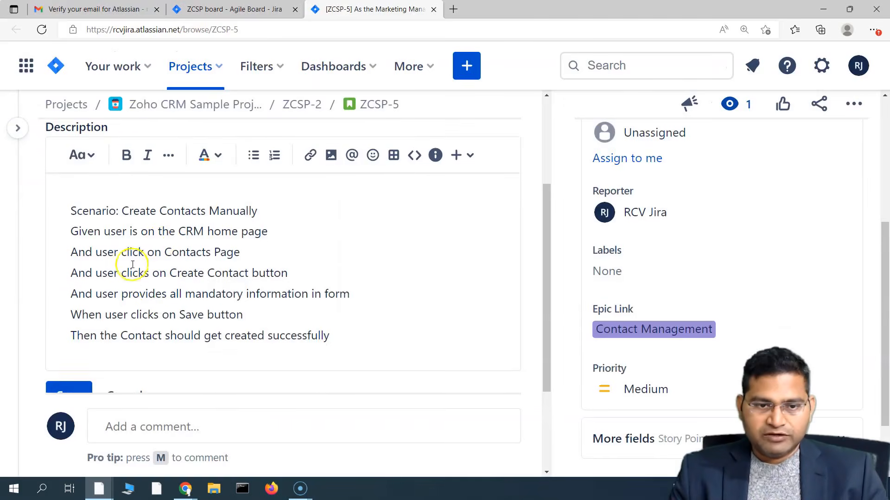
- Paste the scenario into the ZCSP-5 description, add a blank line below the scenario title, and save it
scroll(125, 258, "up", 1)
left_click(71, 272)
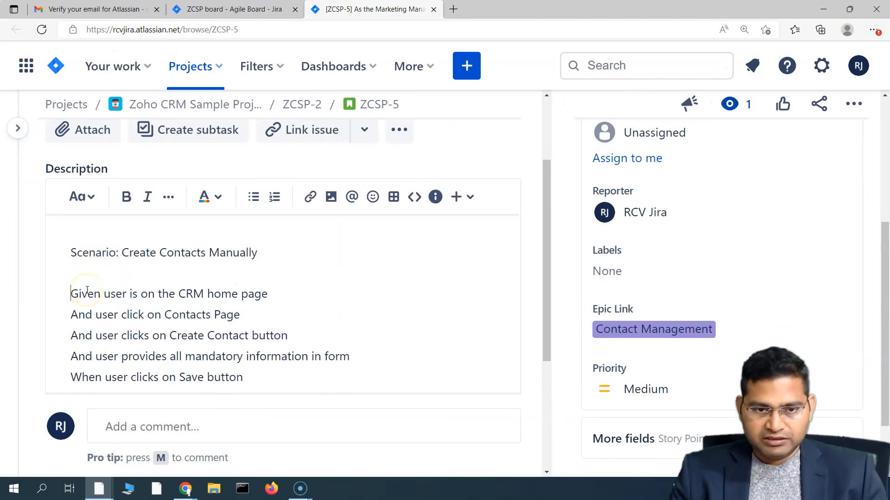
scroll(111, 292, "down", 3)
left_click(69, 268)
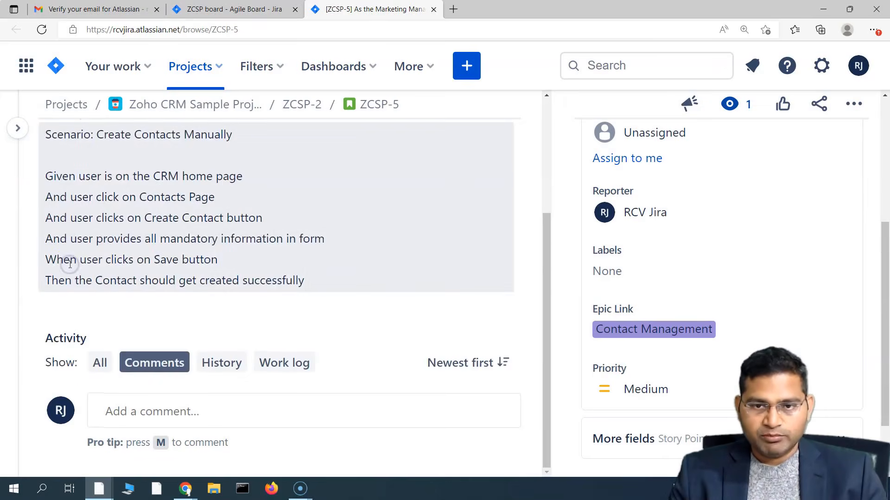
scroll(192, 259, "up", 3)
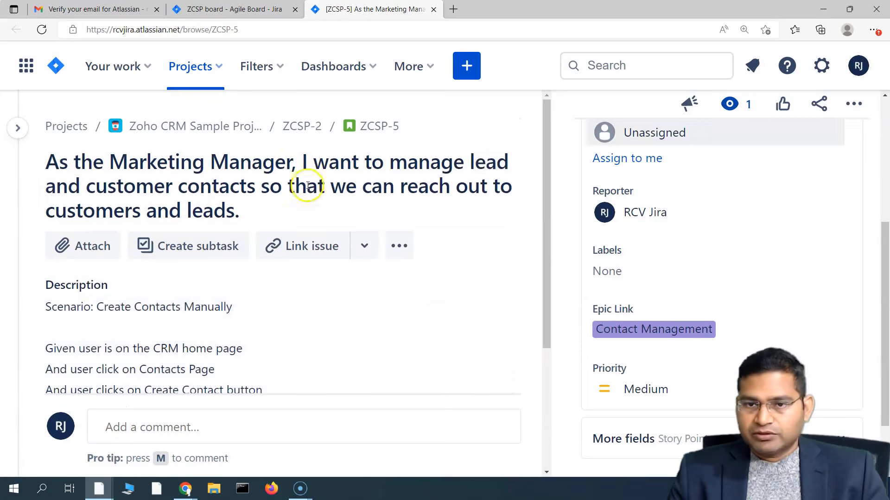
- On the backlog tab, filter by the Lead Management epic and open the details of the Webforms story ZCSP-4
key("ctrl+shift+Tab")
left_click(158, 309)
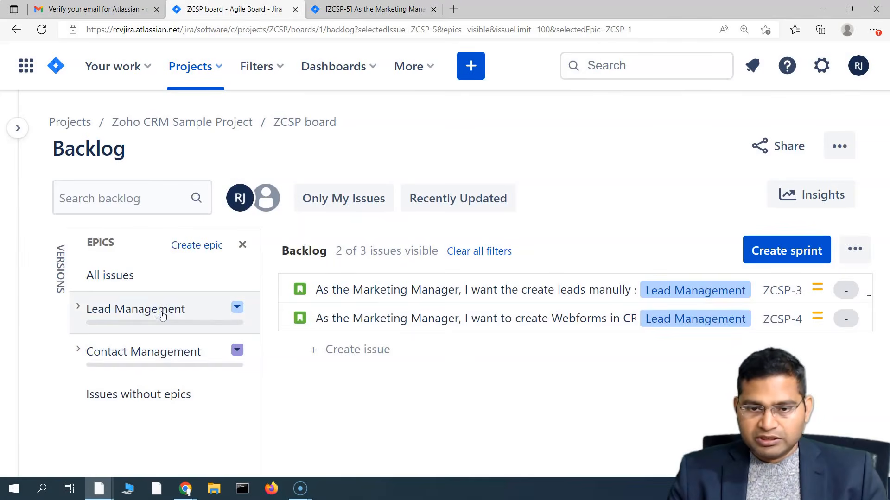
left_click(646, 324)
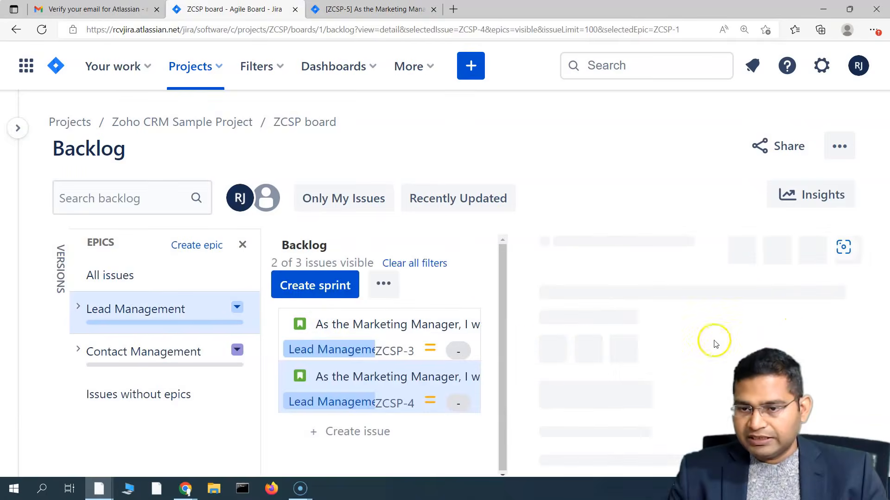
scroll(724, 365, "down", 2)
scroll(676, 364, "up", 2)
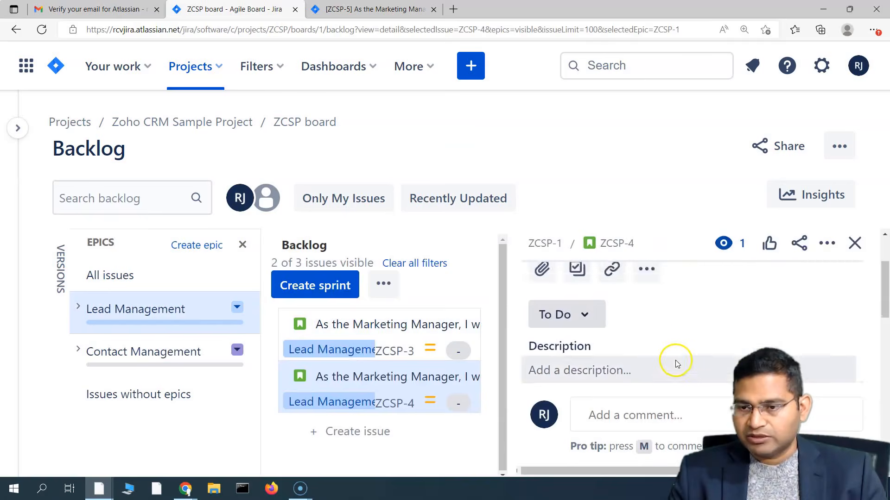
scroll(710, 341, "down", 3)
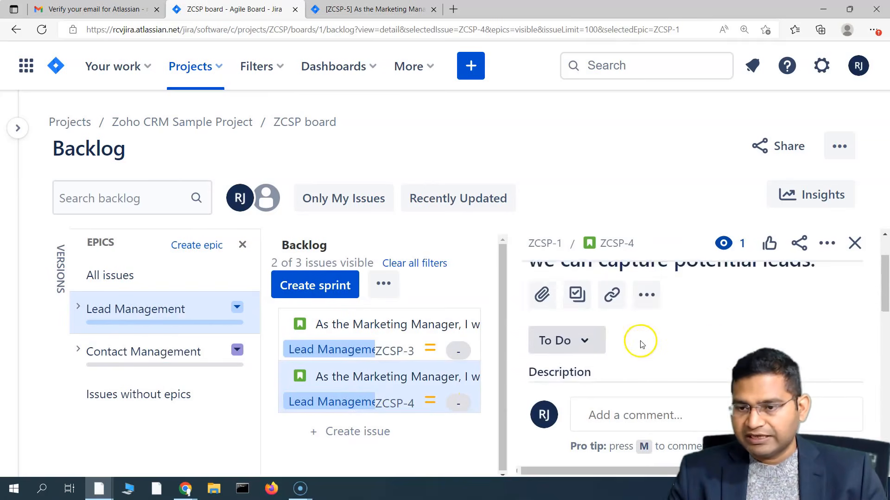
- Open the ZCSP-4 description for editing and close the separate ZCSP-5 browser tab
left_click(566, 328)
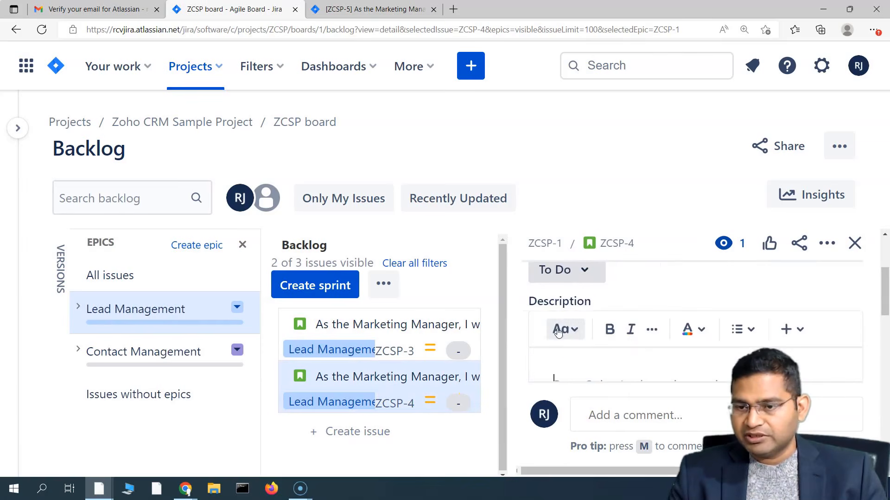
left_click(394, 9)
left_click(433, 10)
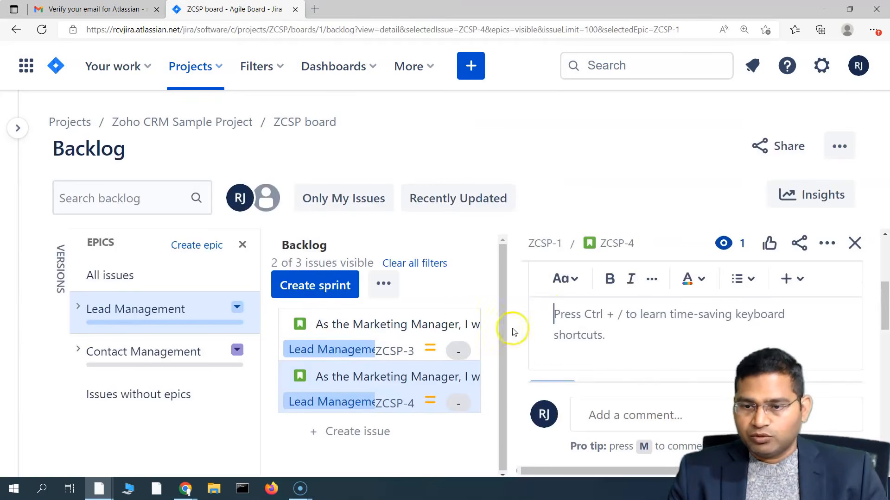
- Copy the feature and scenario text of Story 2 under Lead Management from the spreadsheet and return to the Jira backlog
mouse_move(99, 487)
left_click(214, 452)
left_click(99, 489)
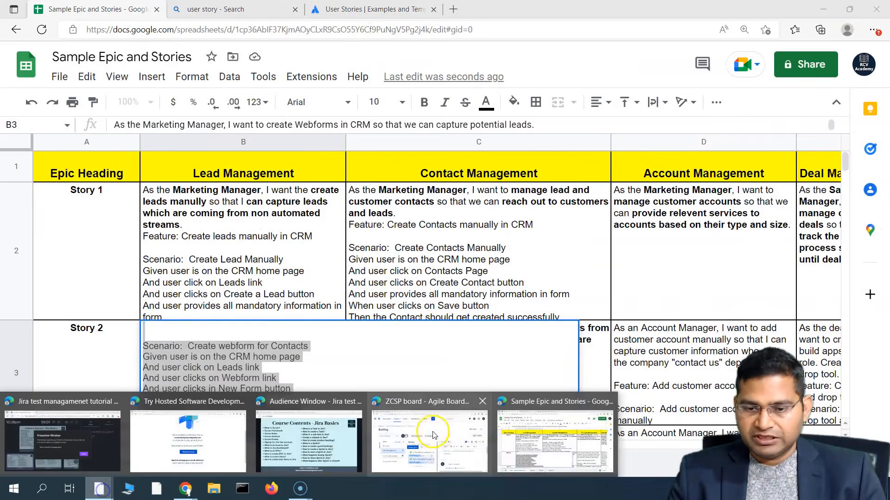
left_click(432, 433)
- Paste the "Capture lead from webform" feature and its scenarios into the ZCSP-4 description and save it
scroll(649, 346, "up", 2)
scroll(649, 346, "up", 5)
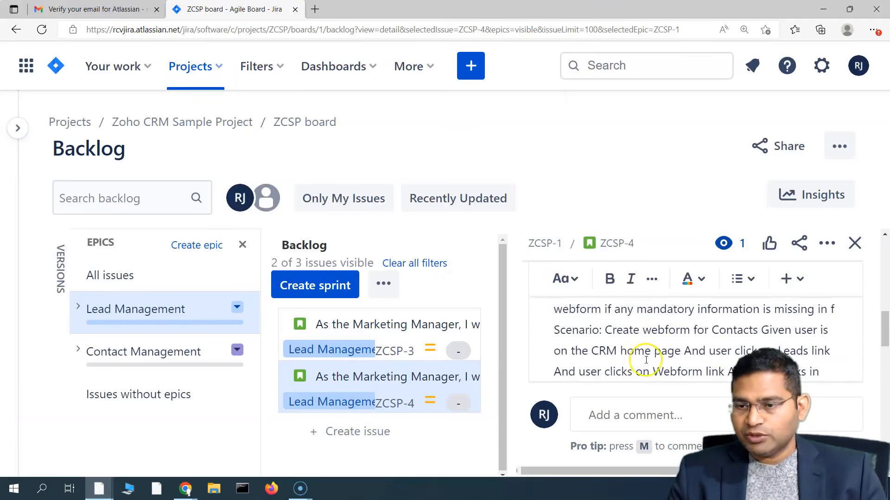
scroll(565, 369, "down", 2)
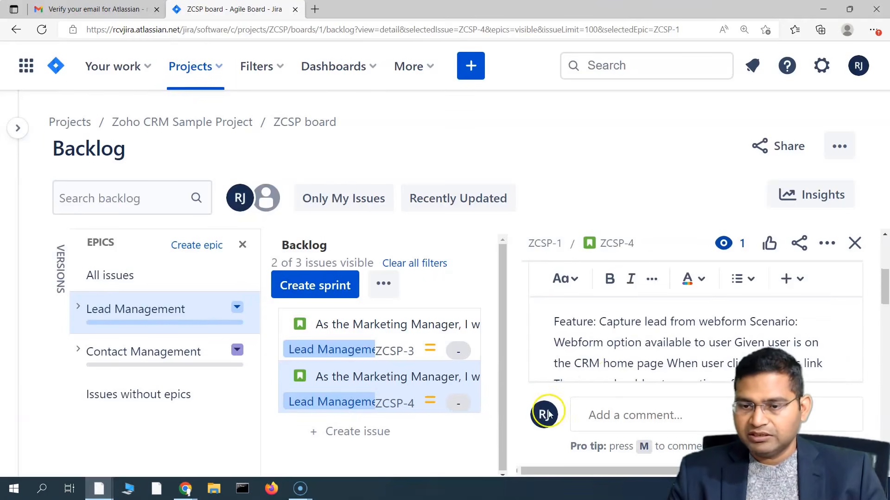
scroll(582, 348, "down", 5)
scroll(570, 325, "up", 2)
left_click(551, 302)
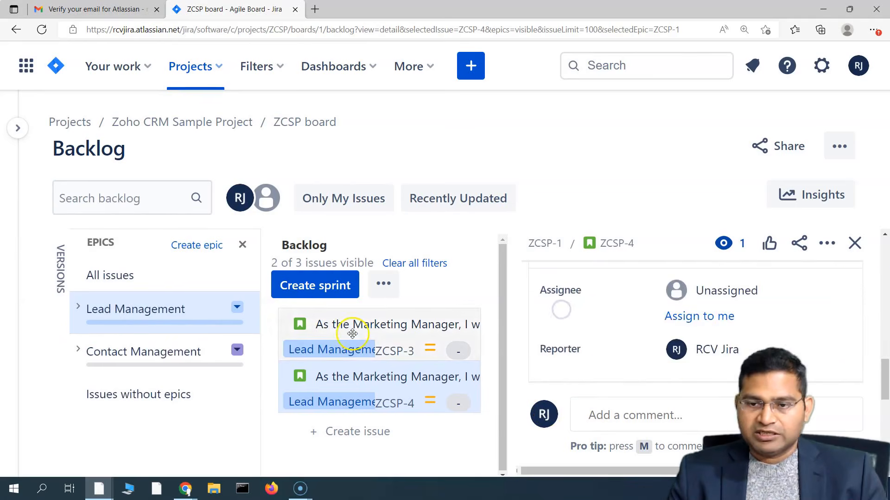
- Close the ZCSP-4 details, then enlarge the course contents slide window and move it out of view
left_click(855, 244)
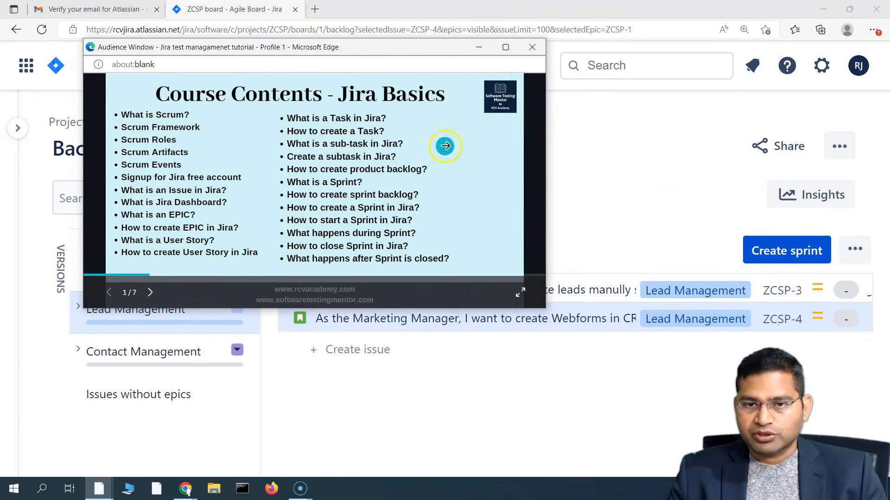
left_click_drag(545, 308, 680, 376)
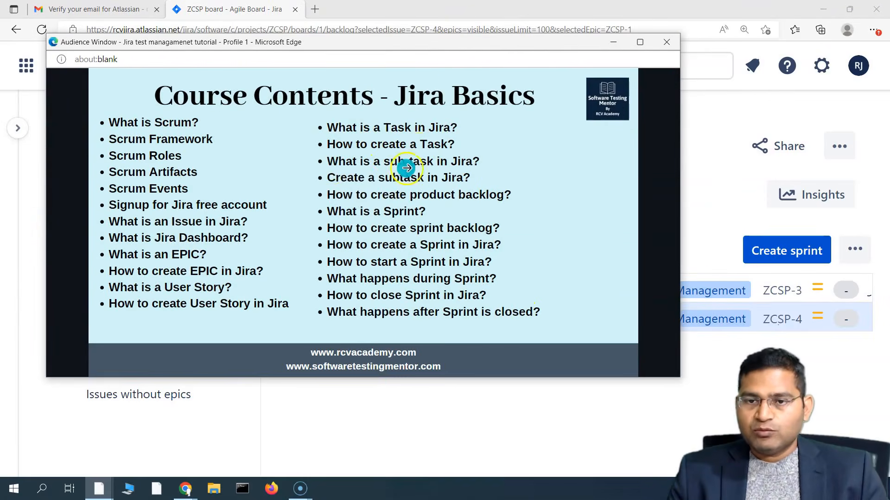
left_click_drag(521, 43, 0, 35)
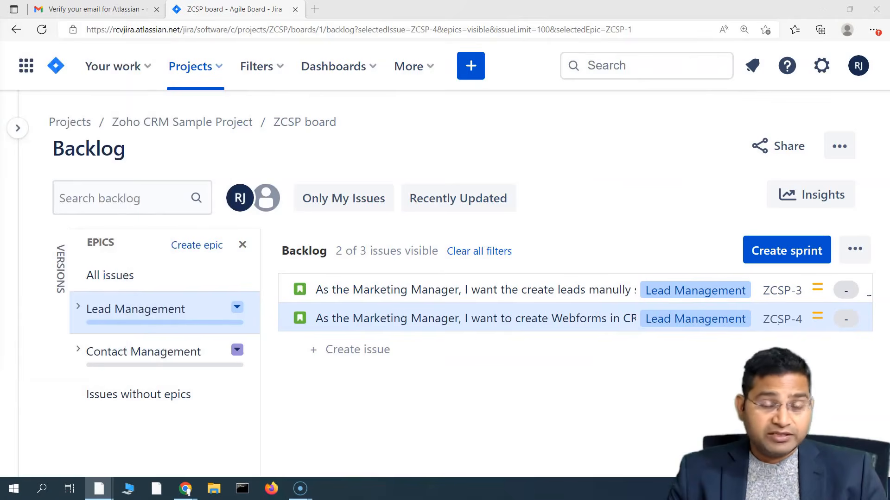
- Expand the project sidebar and start a new issue of type Task in the Zoho CRM Sample Project
left_click(18, 128)
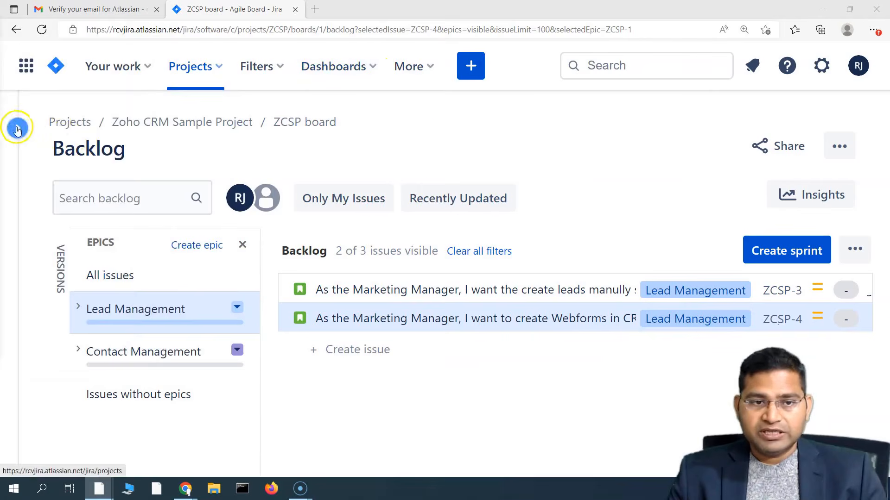
left_click(481, 70)
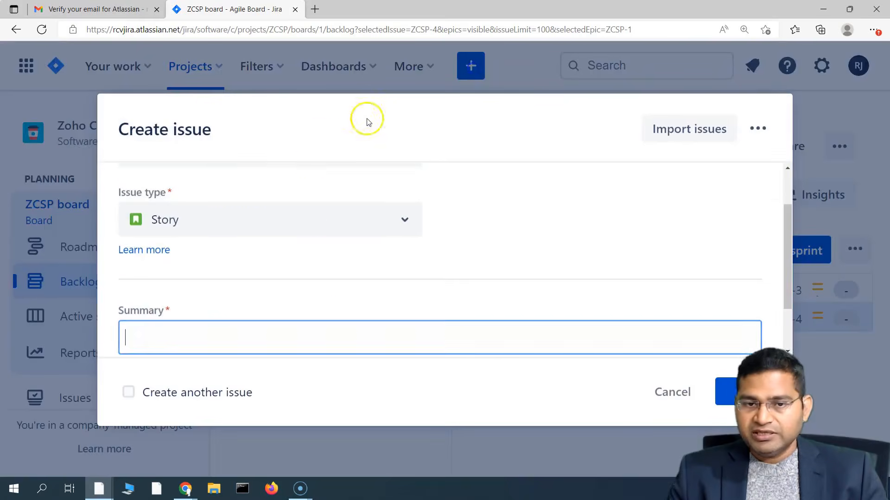
scroll(353, 232, "up", 3)
left_click(160, 288)
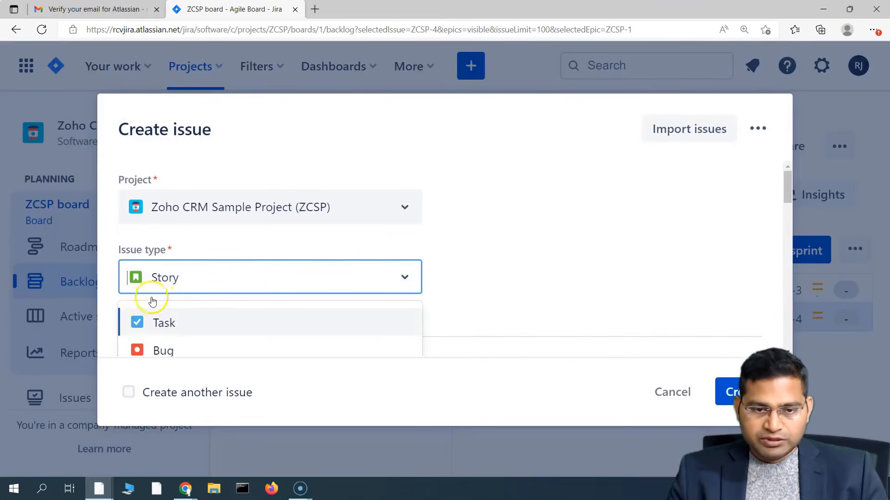
left_click(182, 321)
scroll(559, 285, "up", 2)
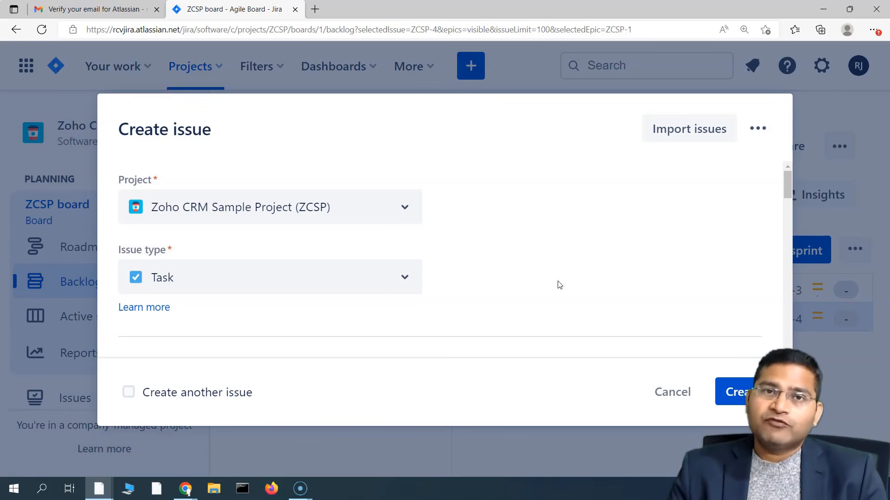
scroll(524, 276, "down", 1)
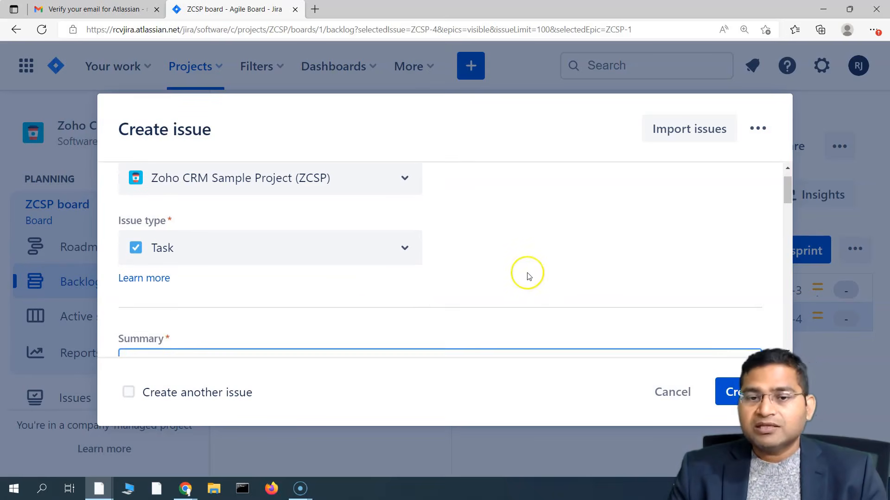
scroll(515, 276, "up", 1)
scroll(514, 277, "down", 2)
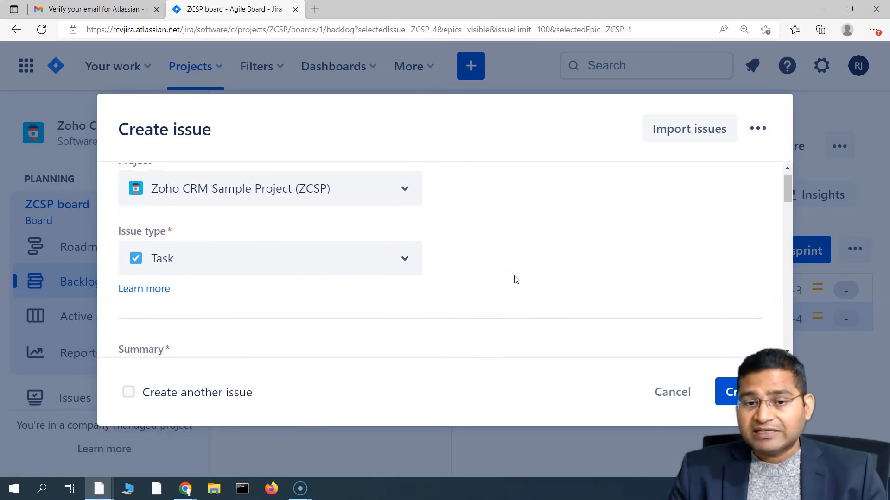
scroll(492, 277, "up", 2)
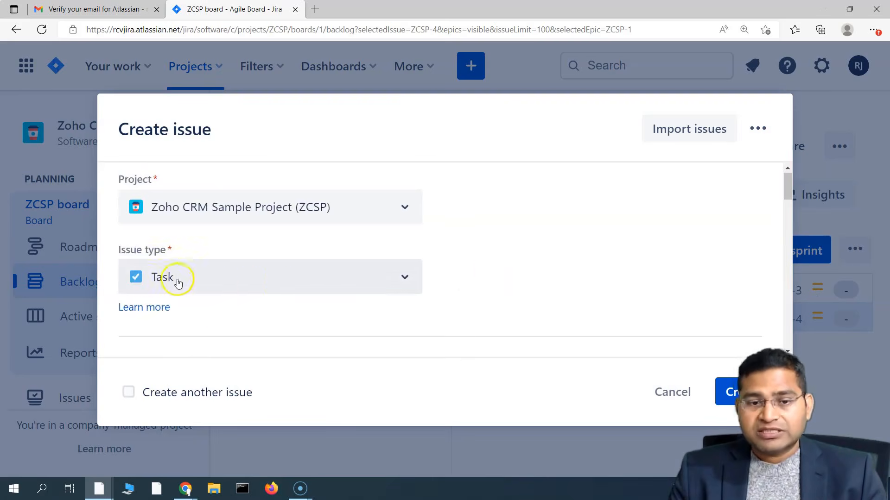
scroll(542, 271, "up", 1)
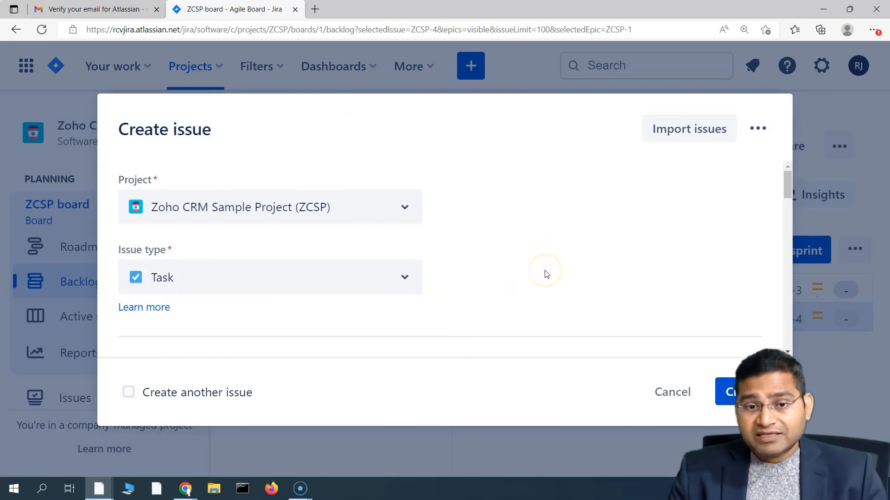
scroll(545, 273, "down", 2)
scroll(284, 278, "up", 2)
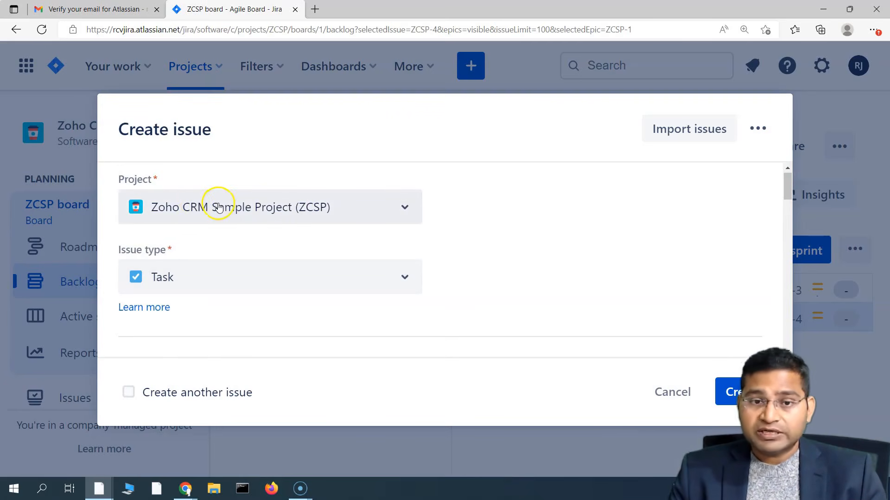
- Enter "Configure development environment" as the summary of the new task
scroll(185, 278, "down", 2)
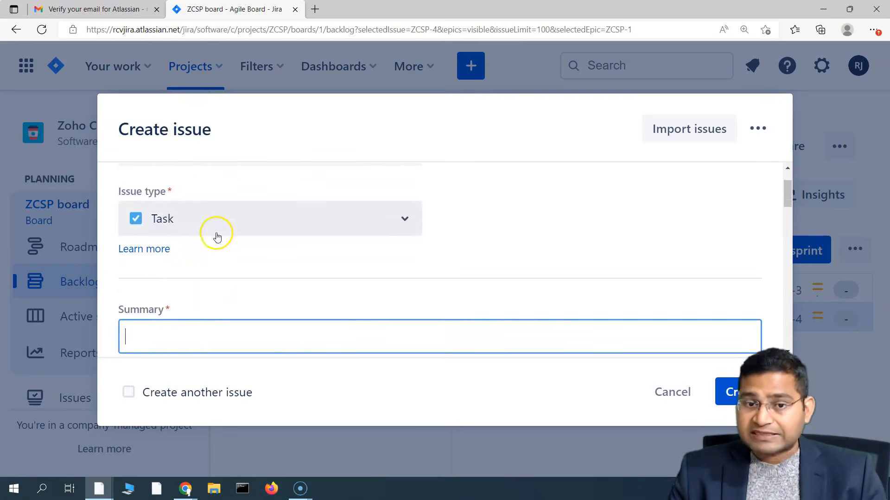
left_click(204, 340)
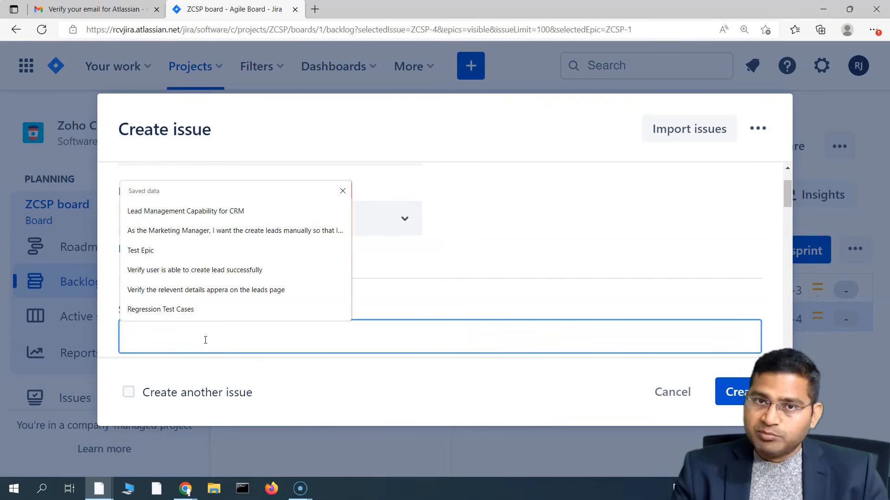
type("COnfigruie")
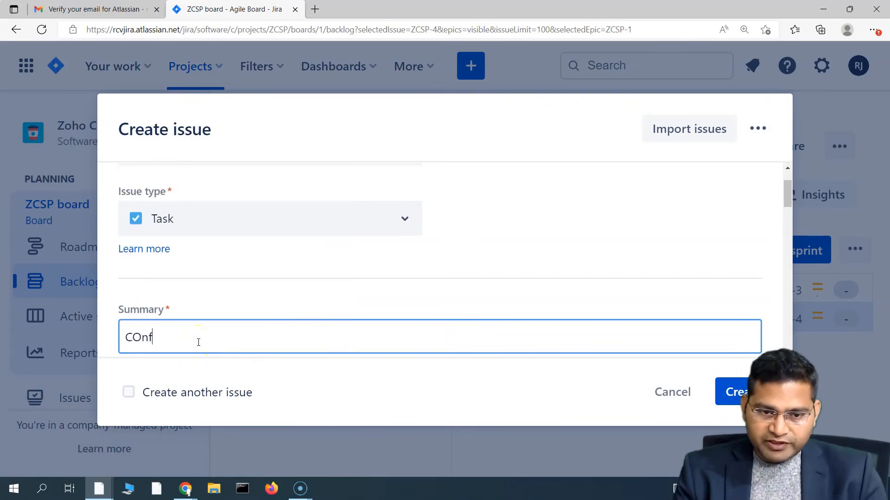
key("BackSpace")
key("BackSpace")
key("BackSpace")
type("onfigure development environment")
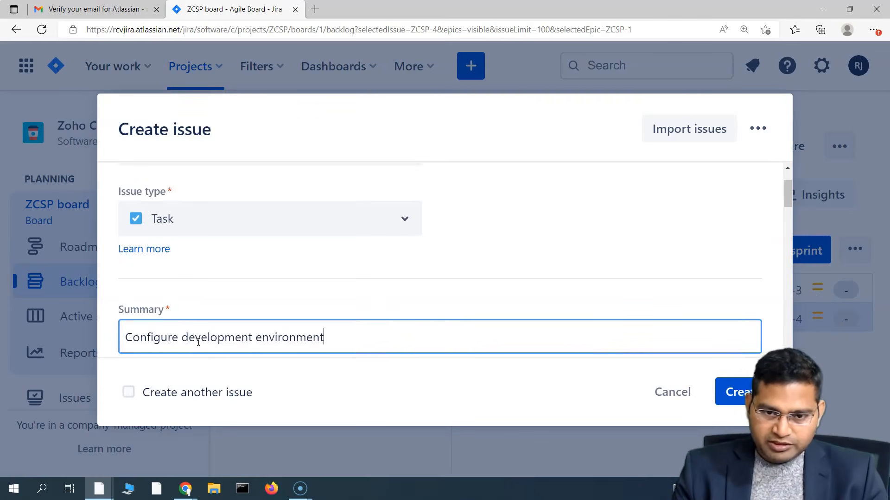
- Assign the new task to yourself
scroll(293, 287, "down", 10)
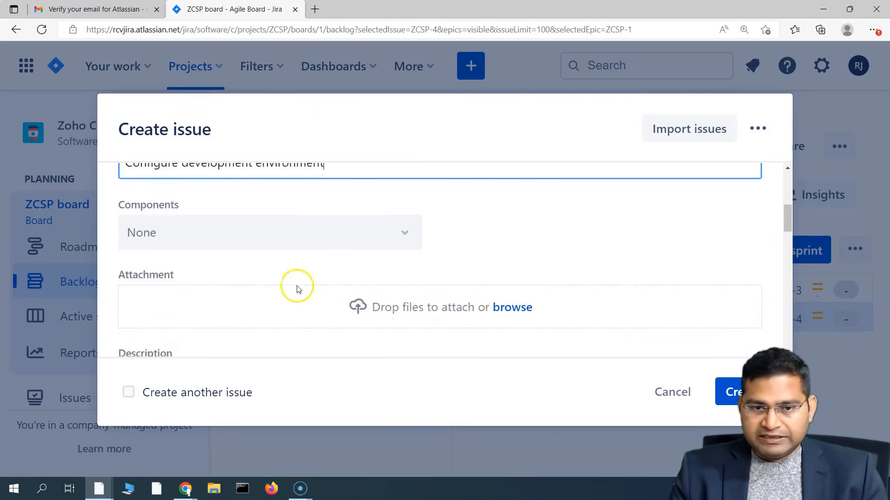
scroll(319, 308, "down", 5)
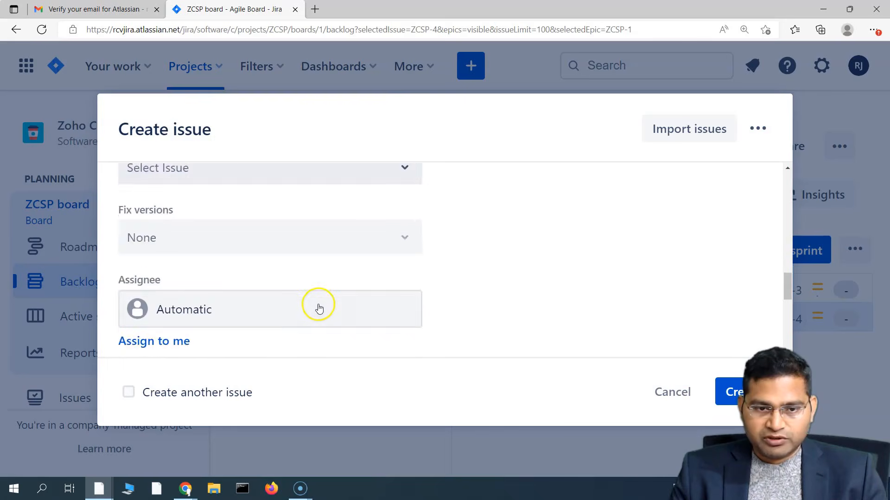
left_click(179, 253)
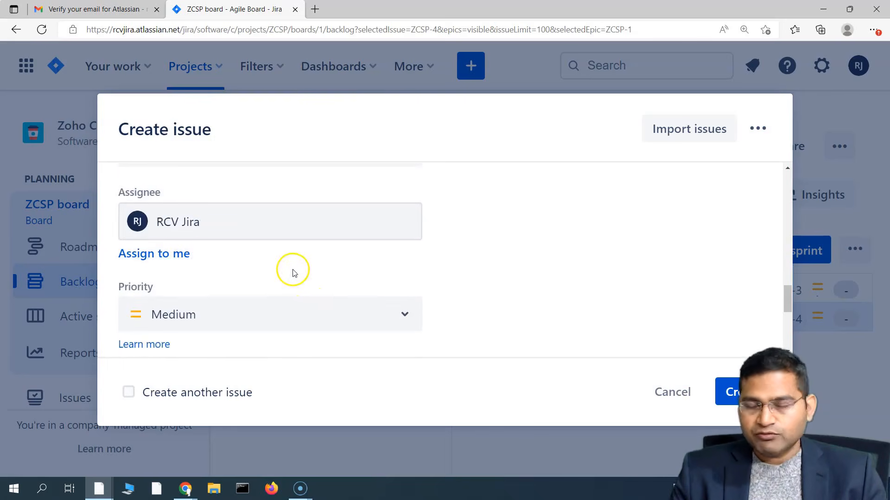
- Review the labels, epic link, sprint, description and attachment fields of the new task form
scroll(436, 271, "down", 3)
scroll(404, 278, "down", 2)
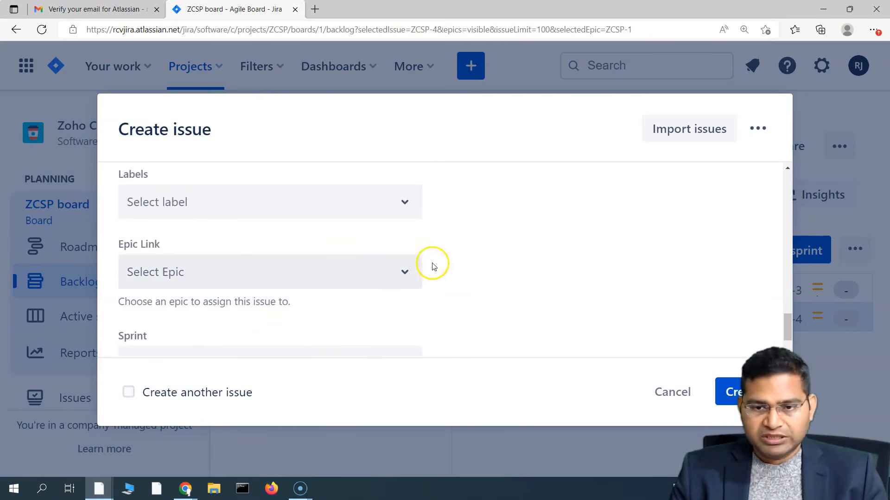
scroll(532, 261, "up", 1)
scroll(534, 263, "down", 1)
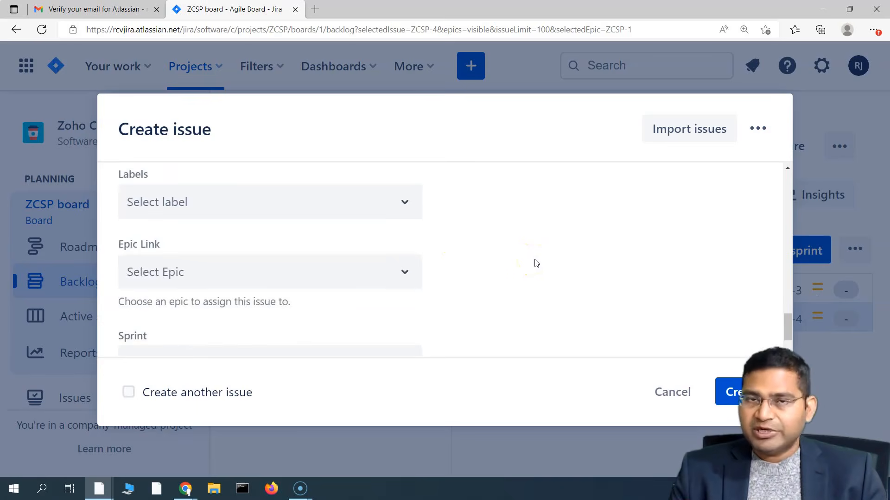
scroll(532, 265, "down", 1)
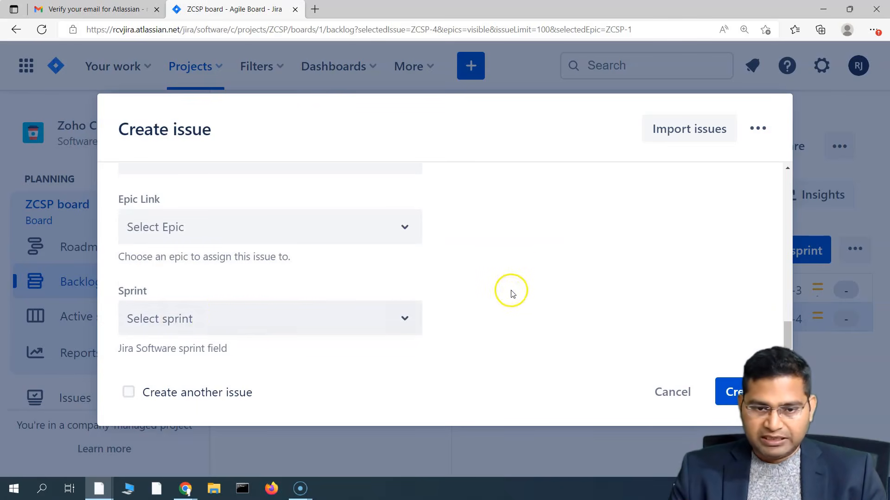
scroll(478, 296, "up", 8)
scroll(211, 294, "up", 1)
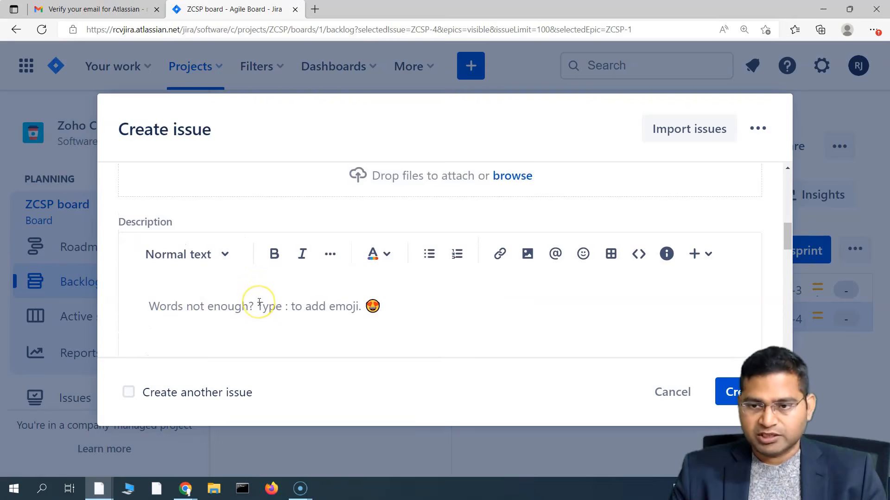
scroll(259, 302, "up", 4)
- Set the priority of the new task to Highest
scroll(260, 306, "down", 12)
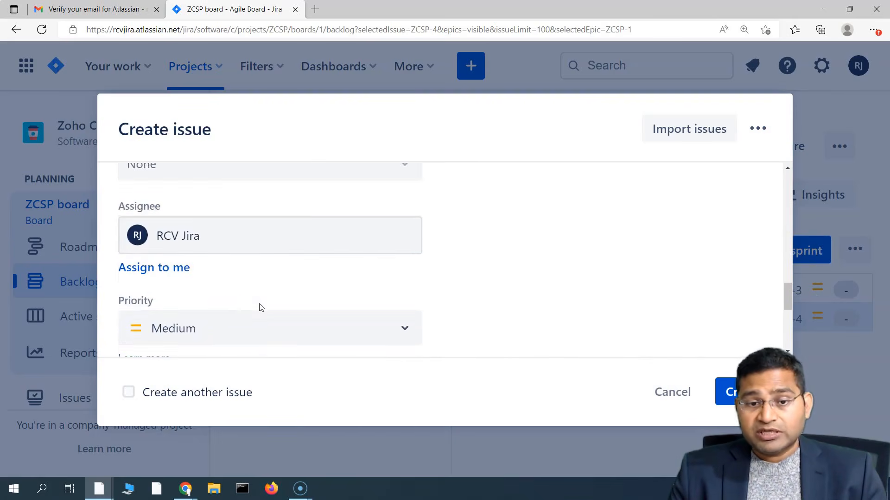
scroll(261, 308, "down", 2)
left_click(237, 268)
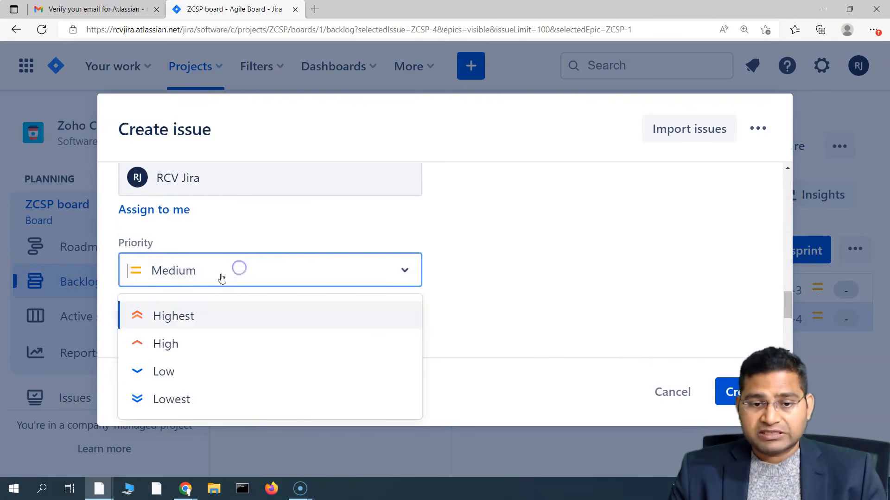
left_click(208, 317)
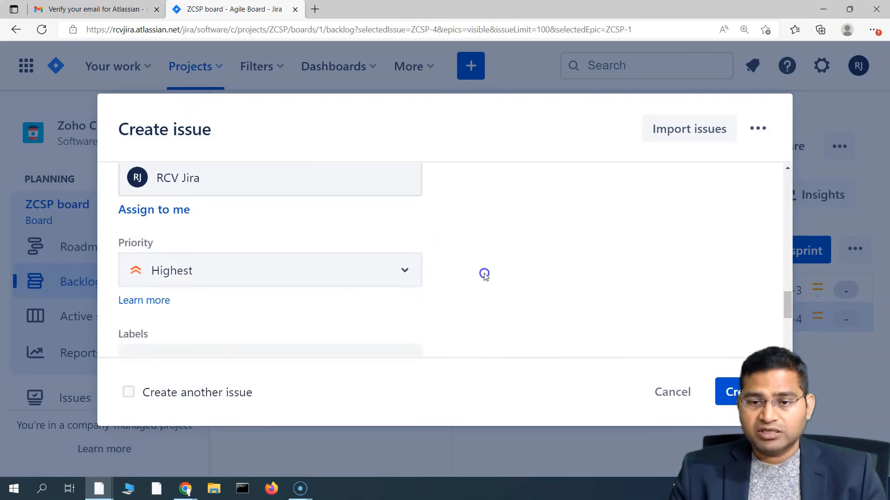
scroll(200, 272, "down", 2)
scroll(399, 265, "down", 1)
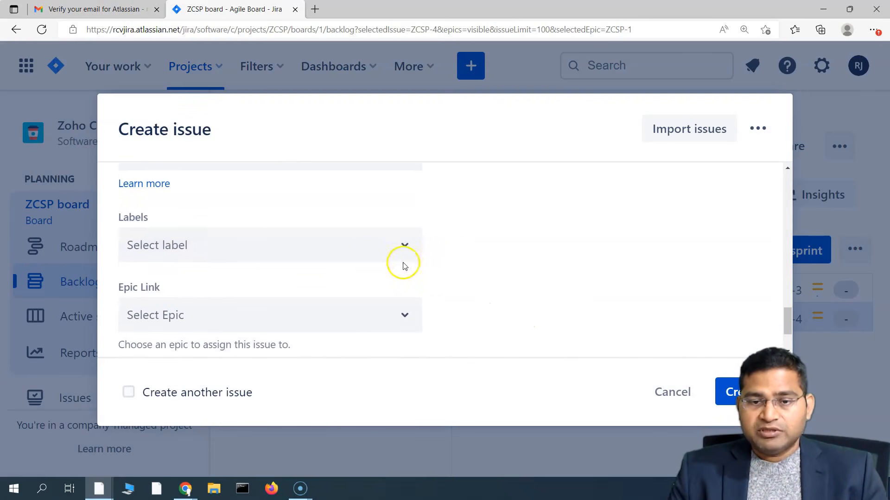
left_click(358, 258)
type("De vel")
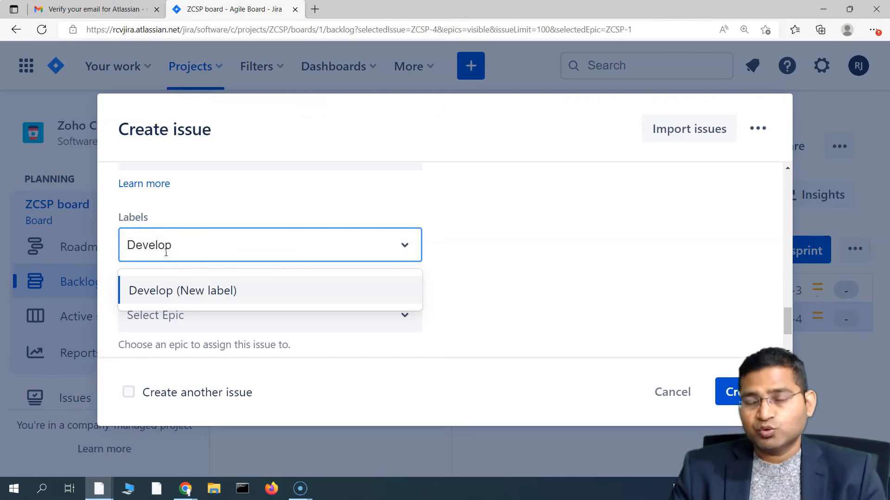
left_click(209, 241)
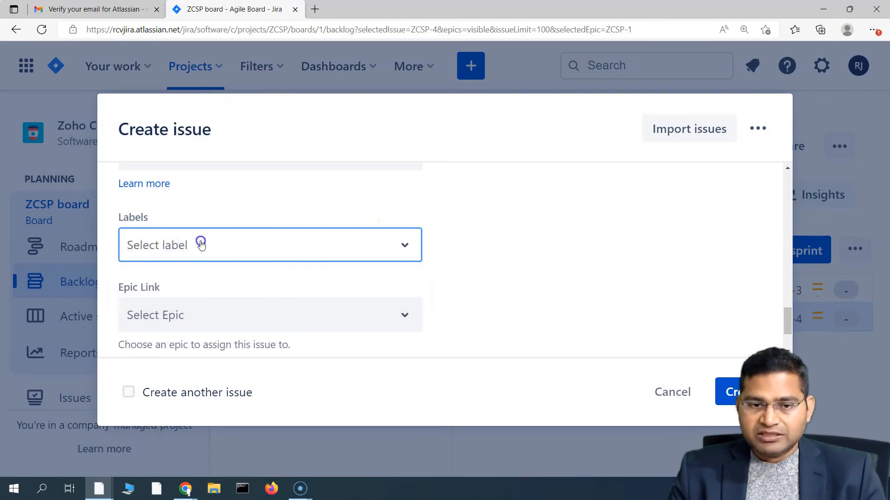
left_click(540, 256)
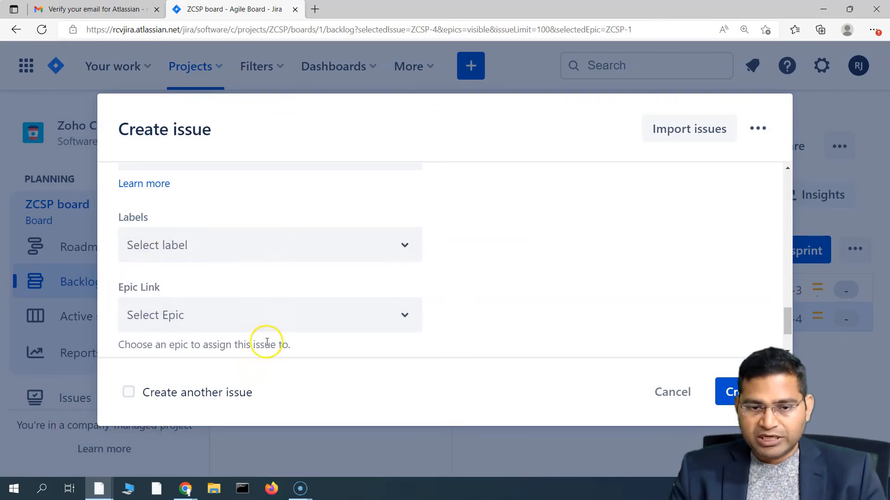
- Create the task without a label, epic or sprint and dismiss the creation notification
scroll(464, 348, "down", 2)
left_click(731, 392)
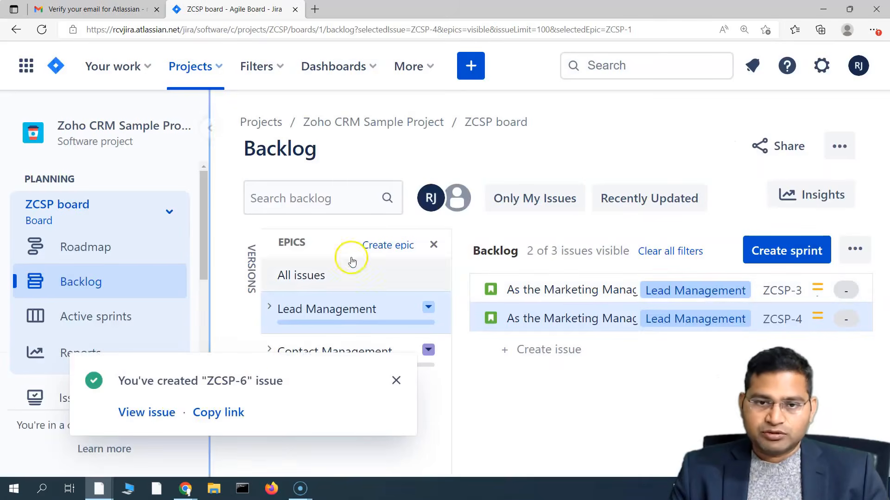
left_click(399, 379)
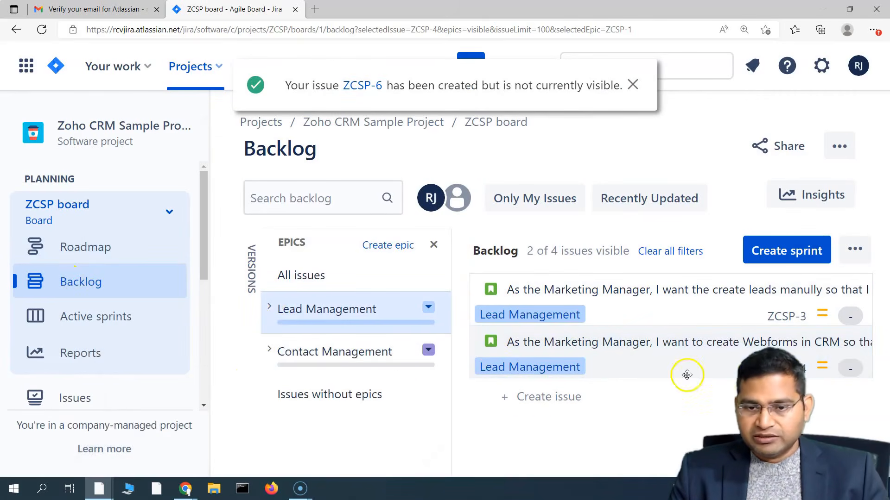
- Clear all backlog filters and look for the Configure development environment task in the full issue list
left_click(673, 252)
scroll(561, 337, "down", 1)
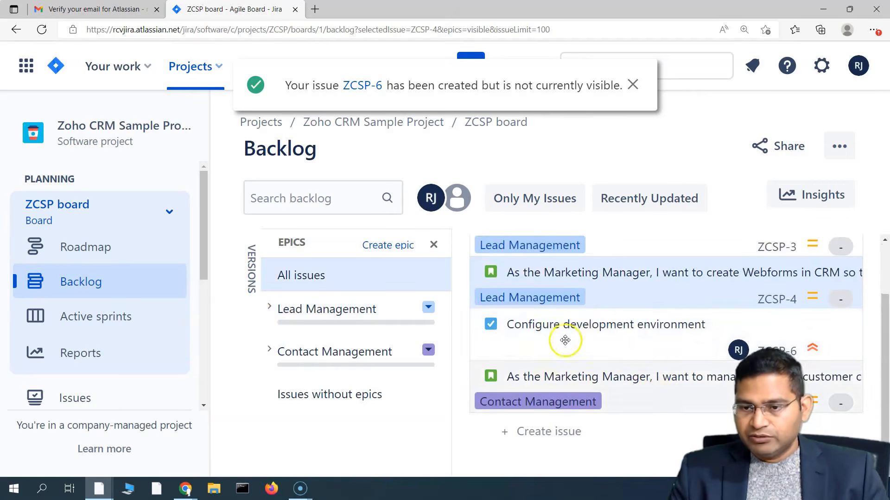
scroll(575, 334, "up", 1)
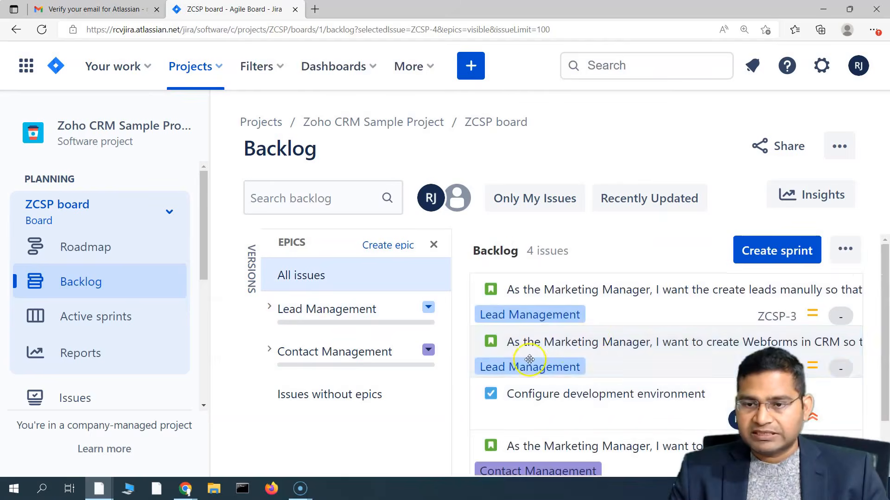
scroll(561, 413, "down", 1)
scroll(540, 329, "up", 1)
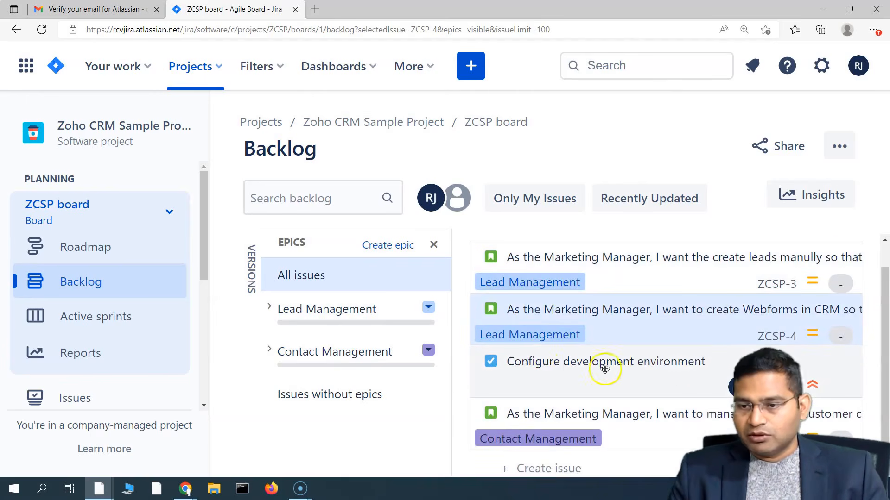
scroll(627, 431, "down", 1)
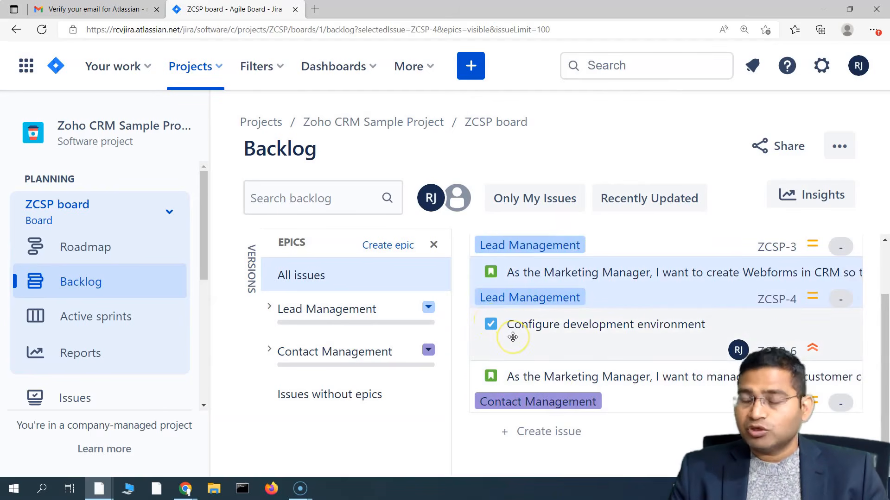
scroll(520, 349, "up", 2)
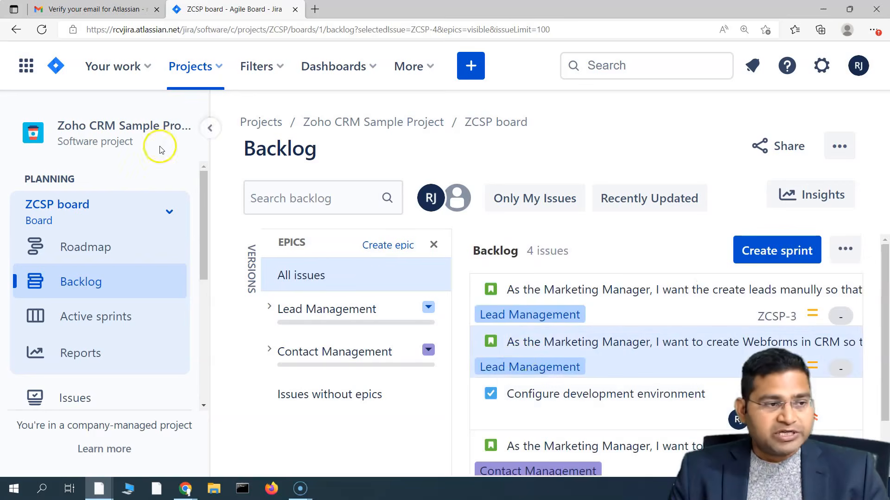
left_click_drag(0, 39, 488, 54)
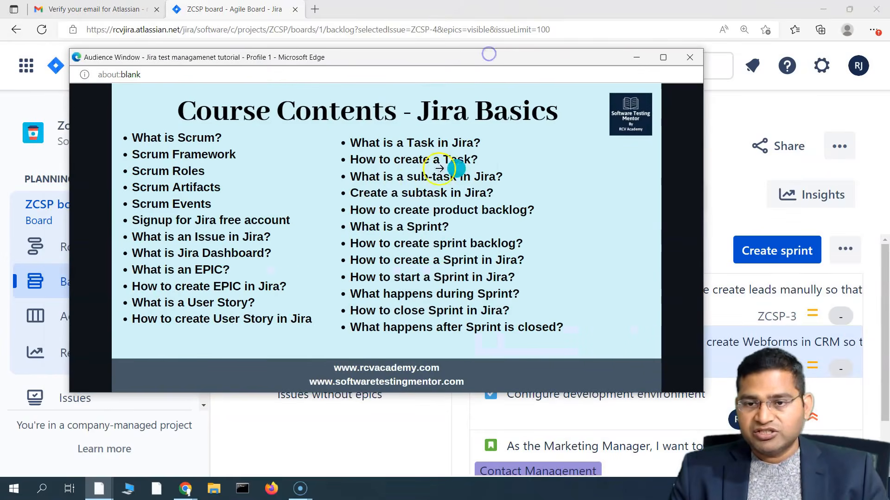
left_click_drag(398, 57, 0, 35)
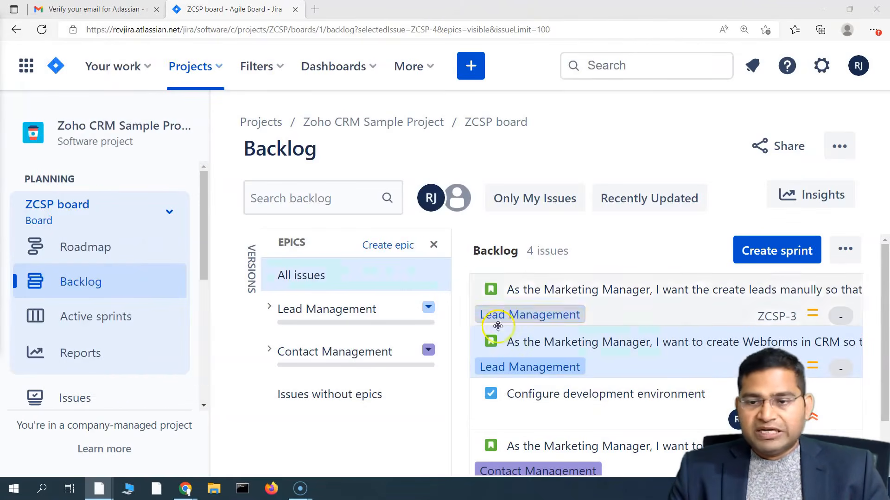
- Open the Marketing Manager story about creating leads manually on its own page and review its description and additional actions
left_click(547, 293)
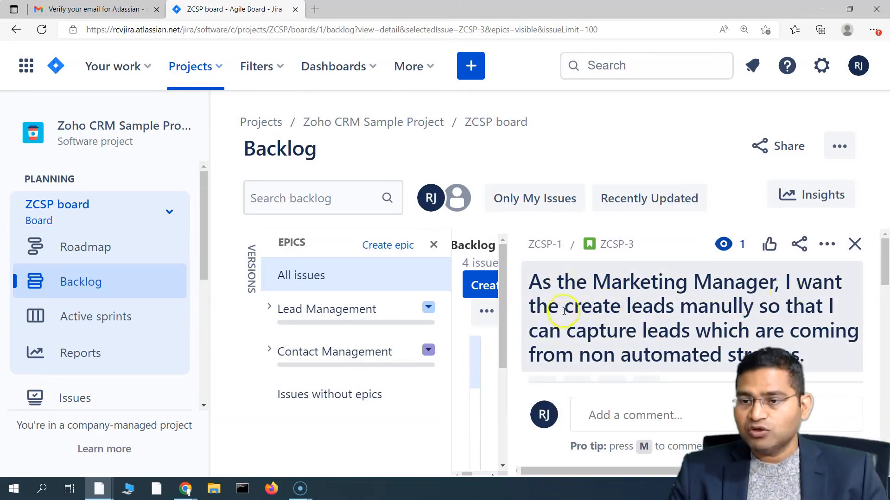
left_click(609, 244)
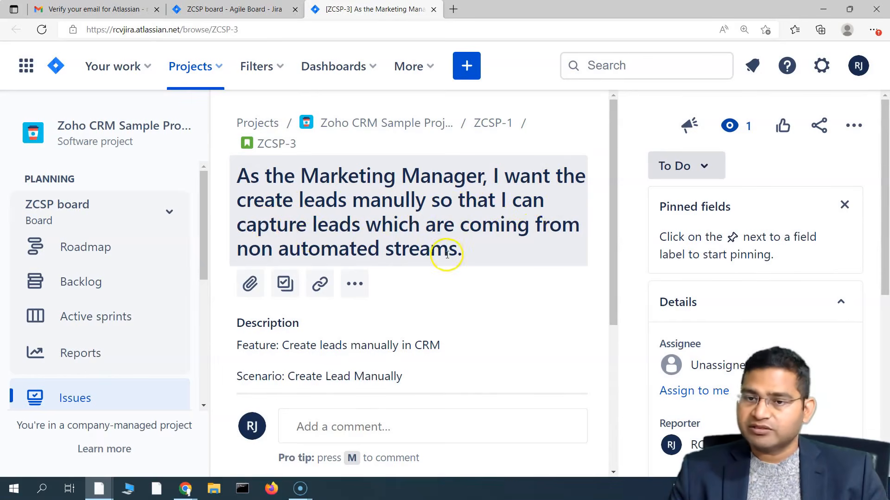
scroll(447, 254, "down", 2)
scroll(448, 254, "up", 2)
scroll(408, 294, "down", 5)
scroll(347, 271, "up", 5)
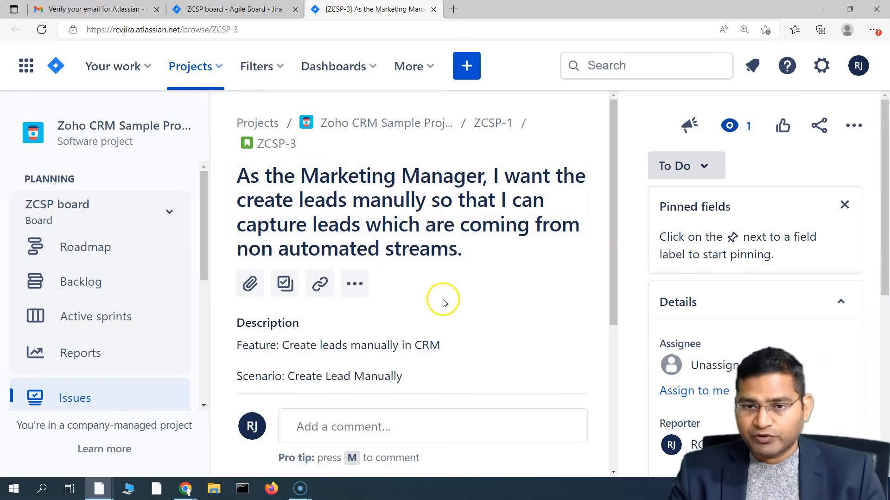
scroll(403, 292, "down", 2)
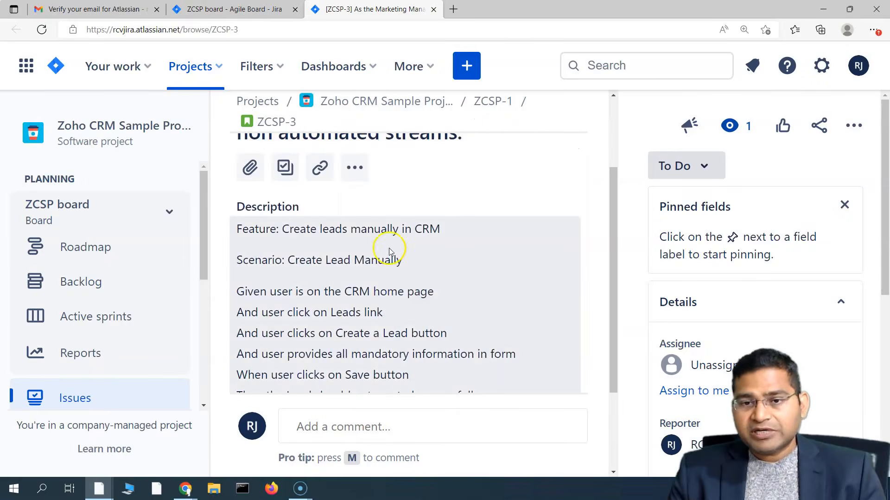
scroll(390, 252, "up", 2)
scroll(401, 268, "down", 3)
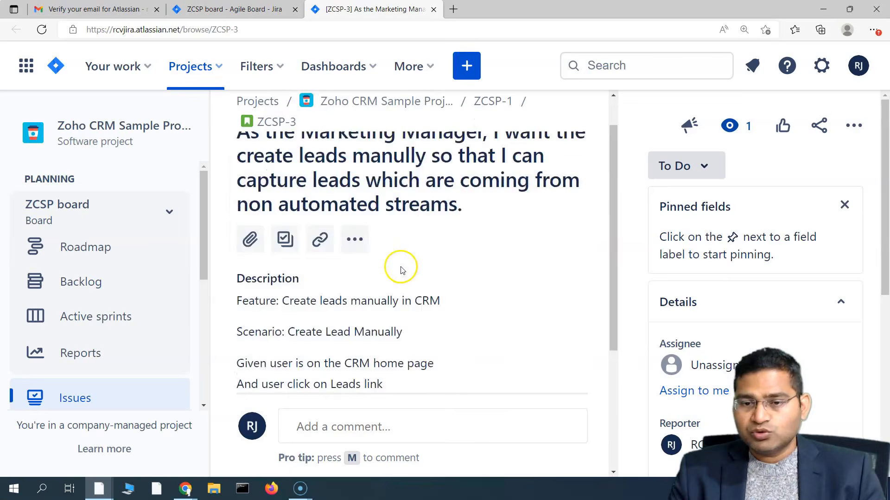
scroll(365, 215, "up", 2)
left_click(362, 231)
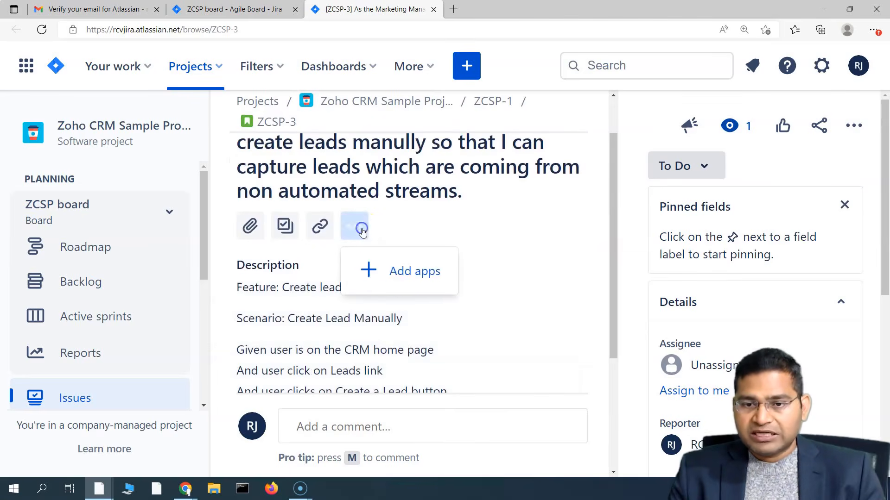
left_click(511, 228)
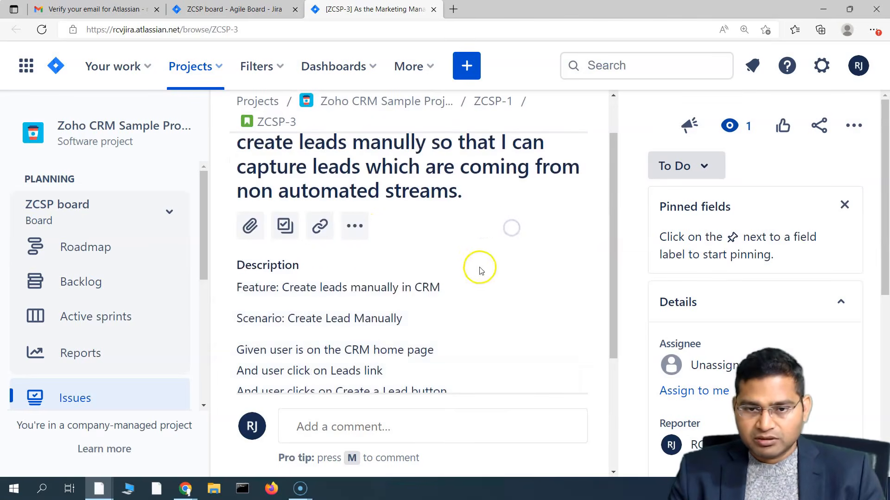
- Add a subtask named Create Design to the story about creating leads manually
left_click(286, 228)
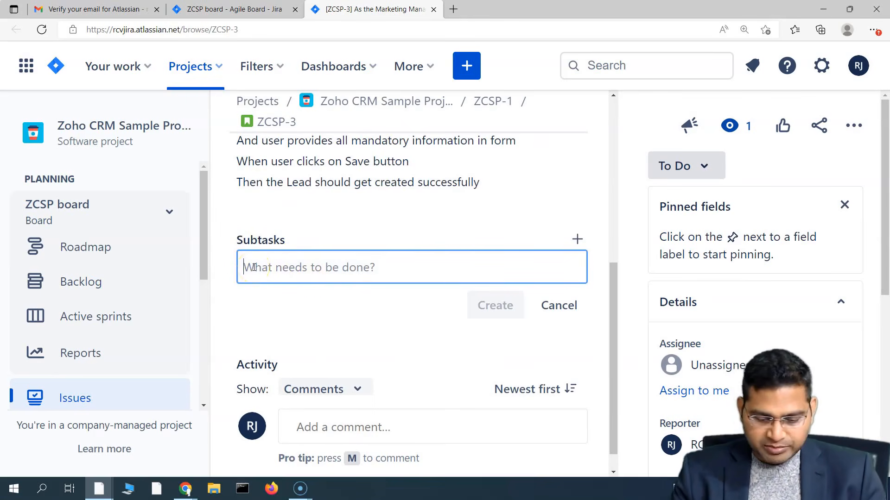
type("Design")
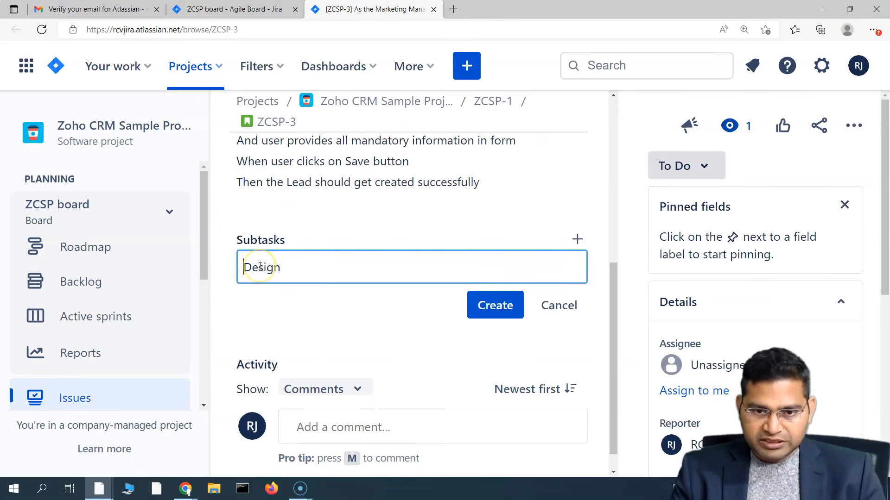
key("Home")
type("Create")
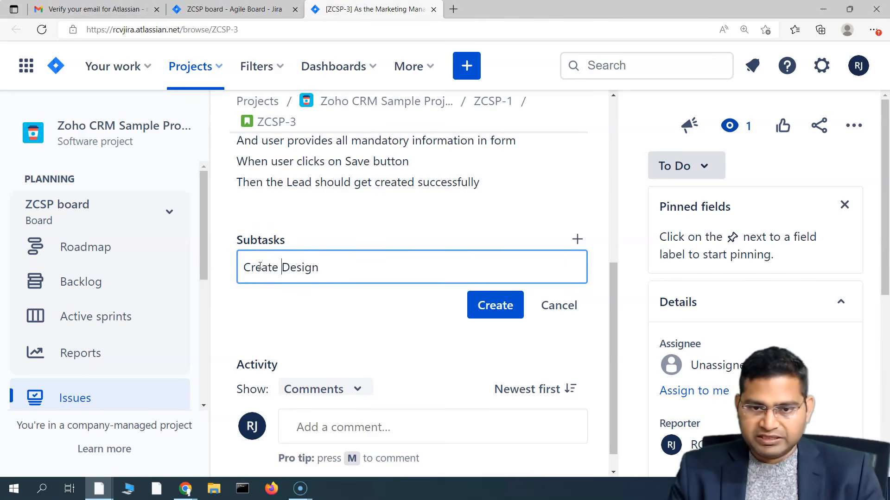
key("Return")
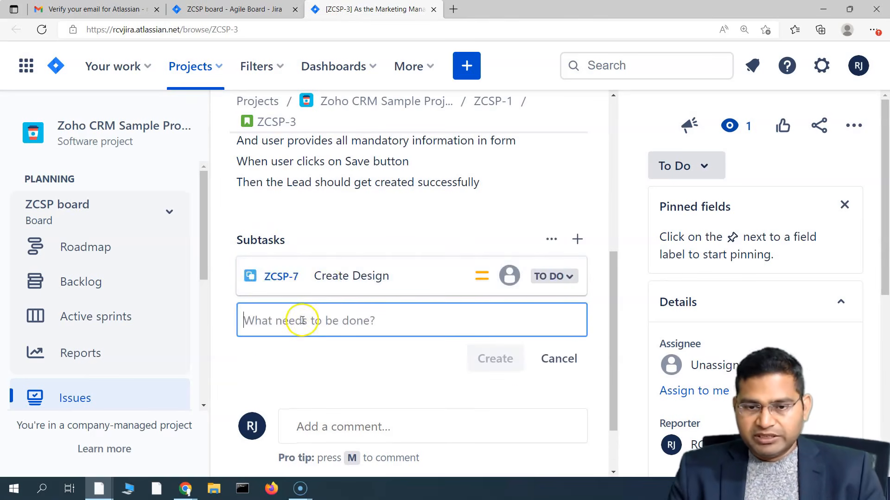
- Add three more subtasks to the same story: Develop, Test case design and Test execution
type("Develop")
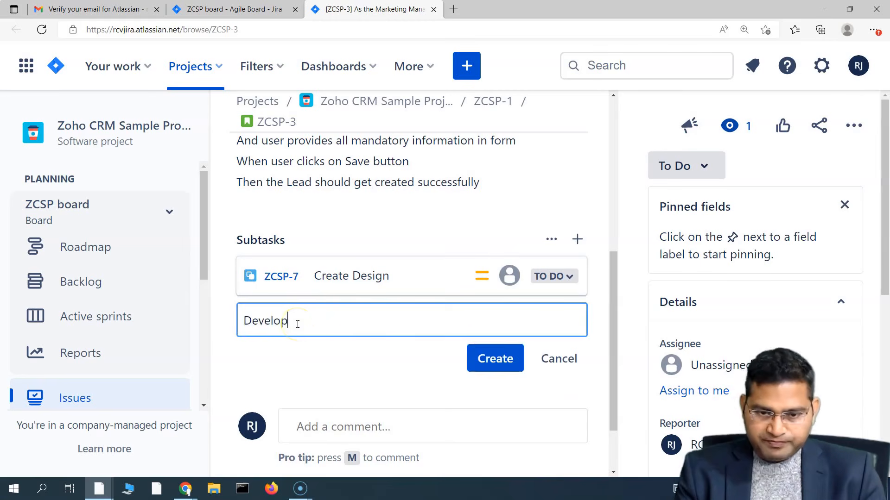
key("Return")
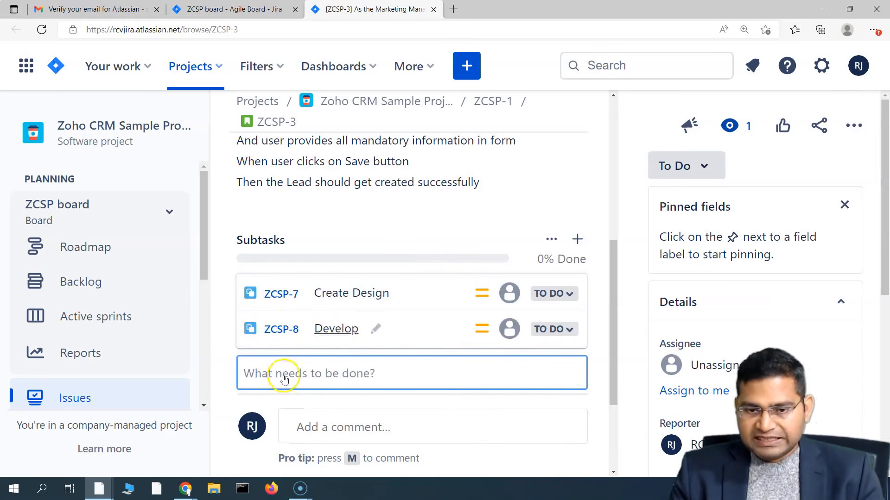
type("Test case design")
key("Return")
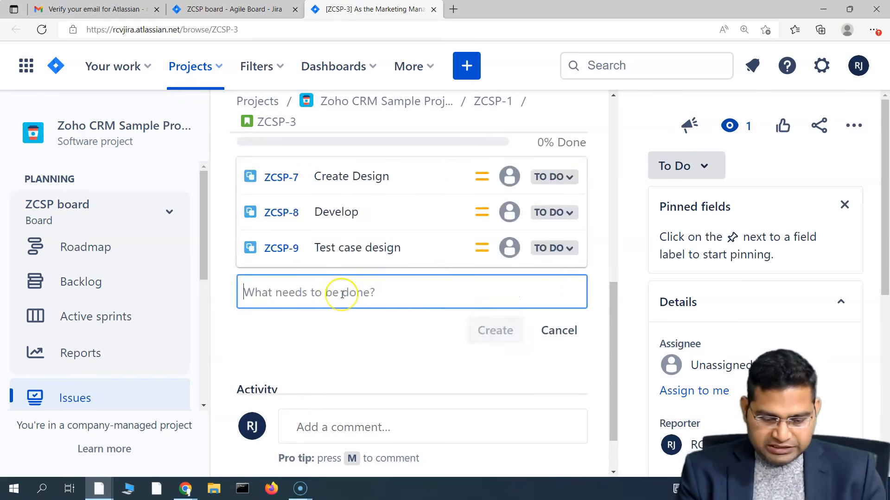
type("Test execution")
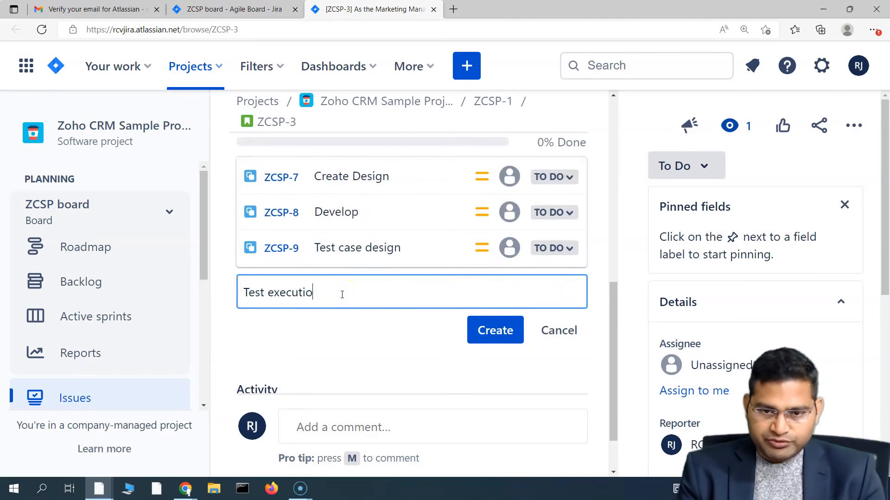
key("Return")
- Review the story's subtask list together with its summary and scenario description
scroll(347, 271, "up", 2)
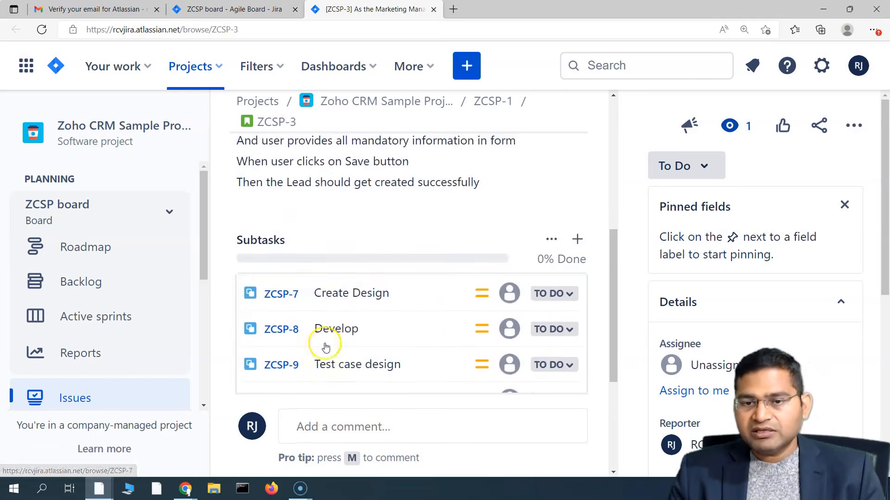
scroll(327, 345, "down", 3)
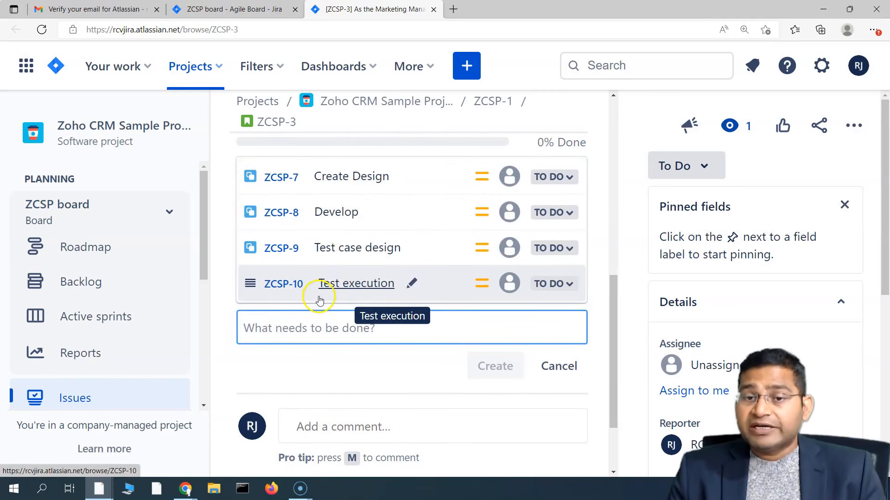
scroll(343, 232, "up", 4)
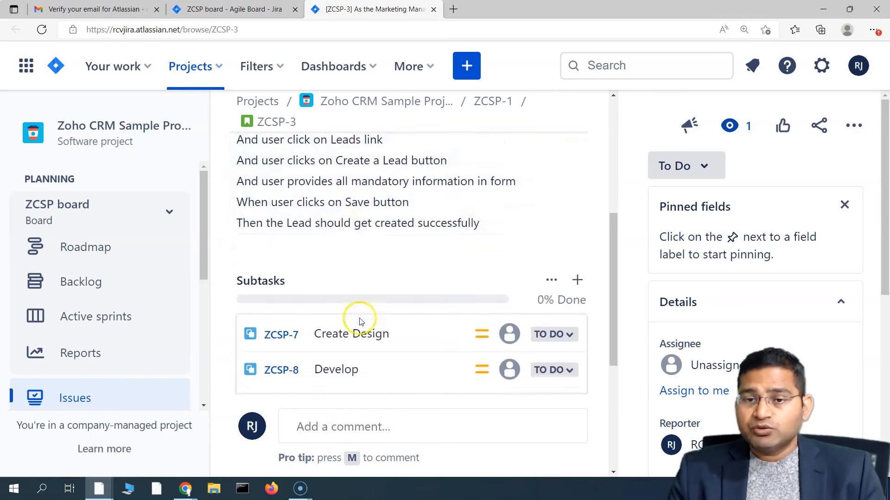
scroll(352, 278, "down", 2)
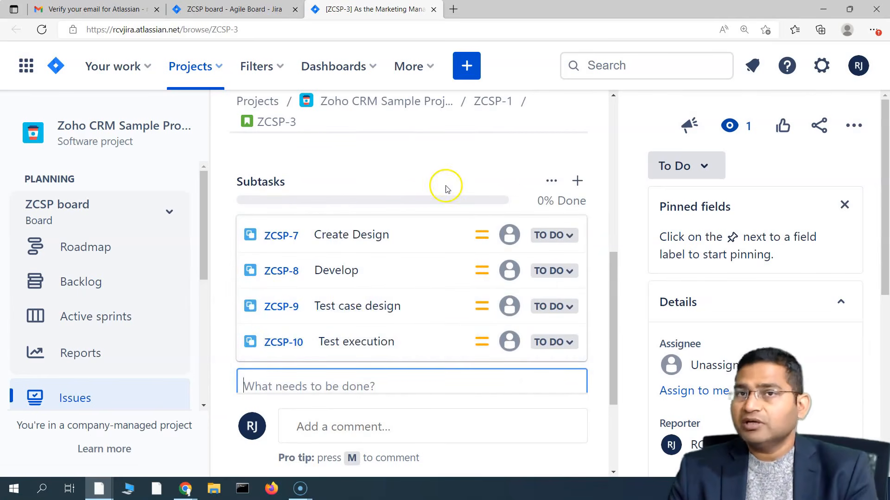
scroll(403, 231, "up", 6)
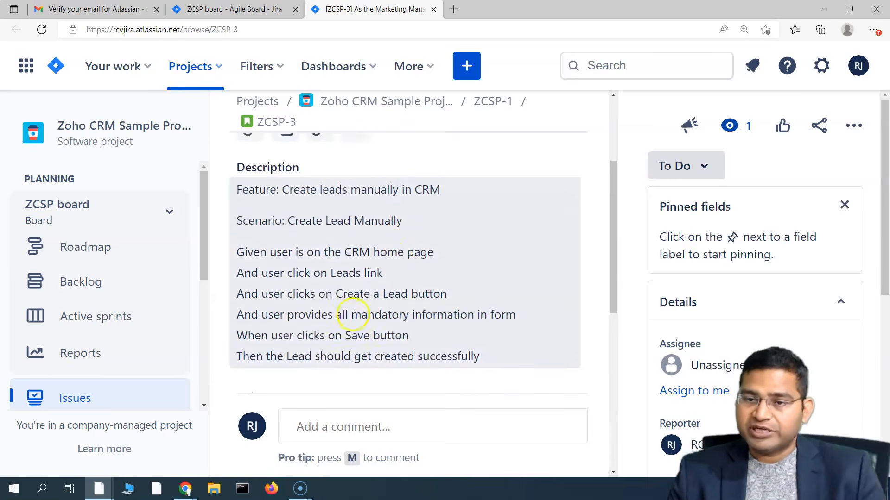
scroll(324, 313, "down", 4)
scroll(282, 301, "down", 3)
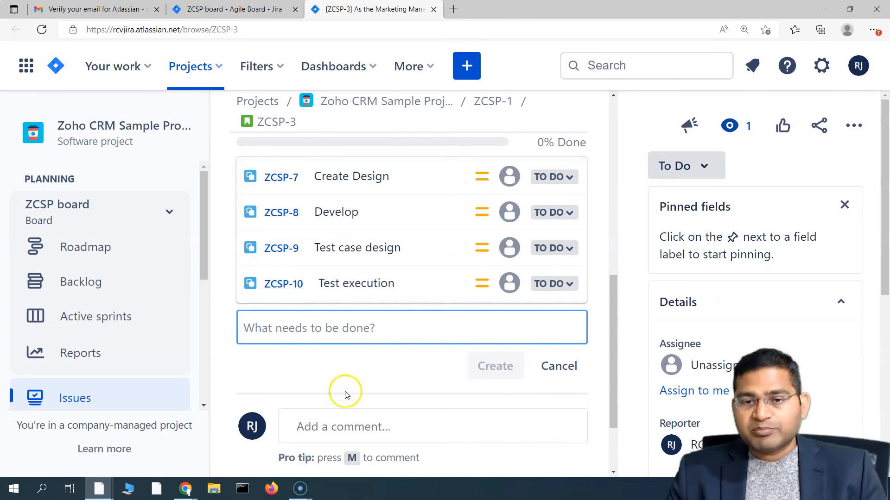
scroll(363, 373, "up", 8)
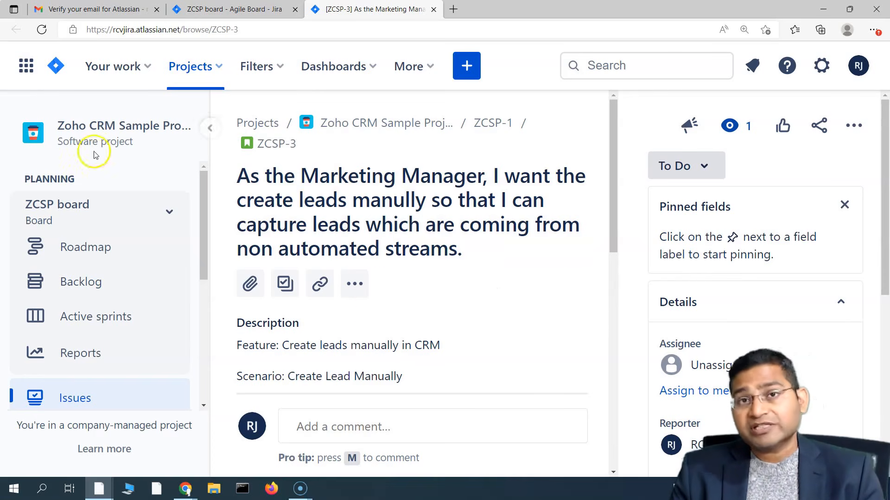
scroll(505, 267, "down", 10)
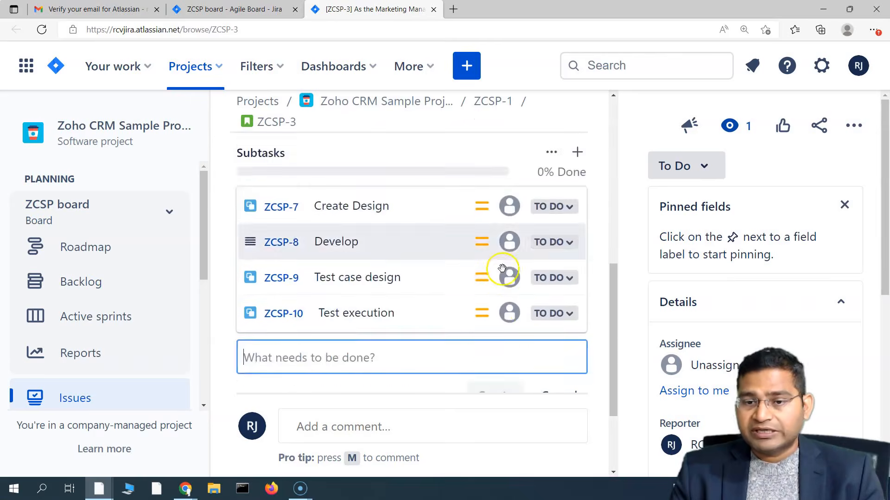
scroll(495, 272, "up", 9)
scroll(370, 225, "up", 2)
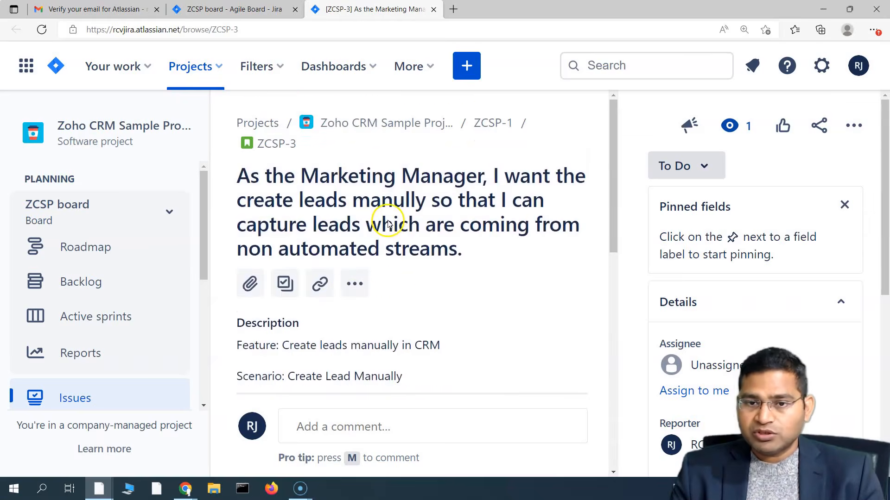
scroll(359, 278, "down", 6)
scroll(351, 282, "up", 6)
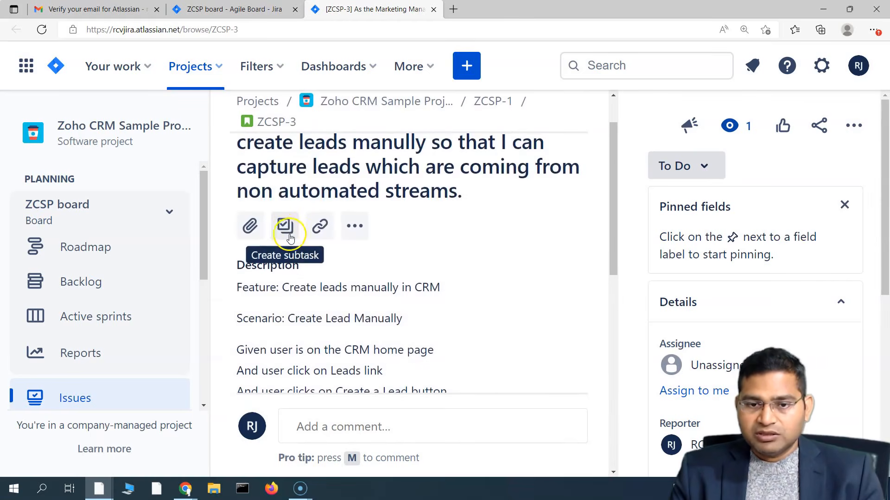
- Zoom the page out to show the labelled Create subtask option and revisit the story's subtasks, then bring up the course contents slide
key("ctrl+minus")
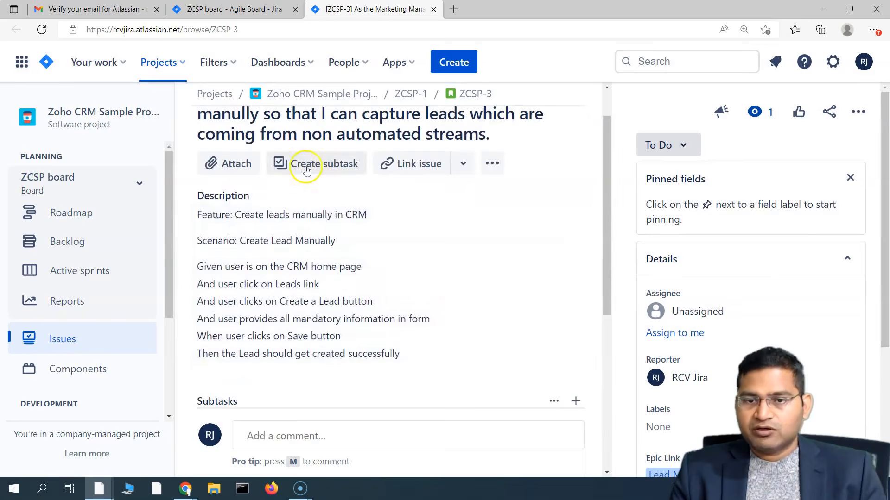
left_click(305, 165)
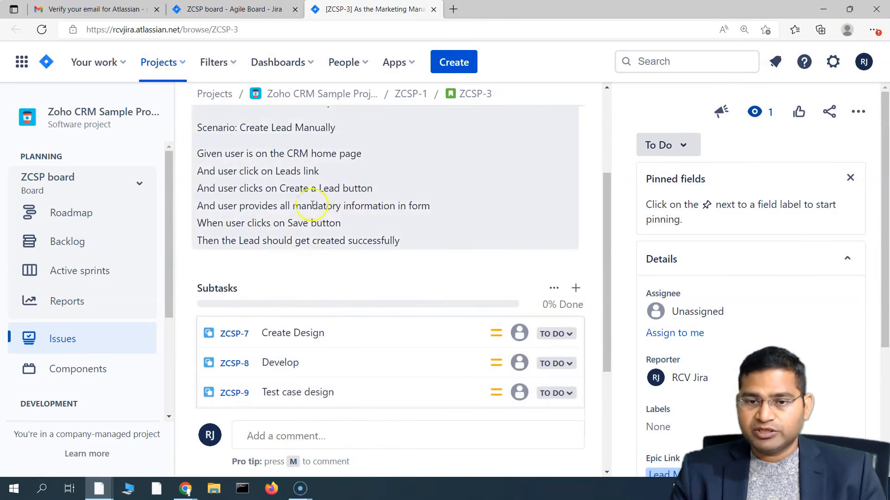
scroll(324, 176, "up", 5)
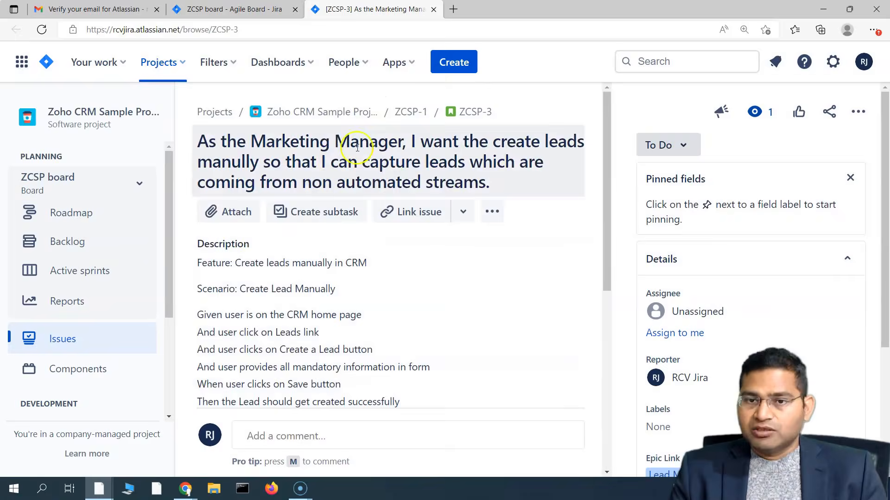
left_click_drag(0, 21, 500, 54)
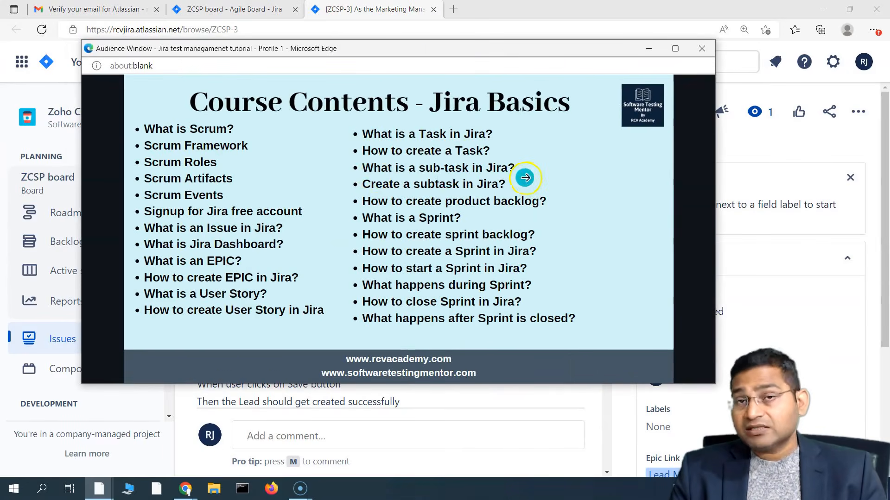